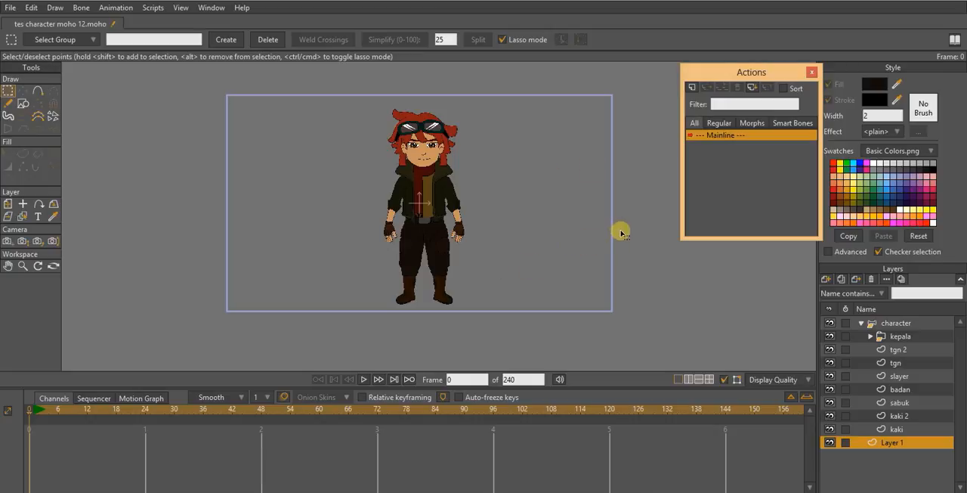
pyautogui.moveTo(462, 230)
pyautogui.mouseDown()
pyautogui.moveTo(466, 245)
pyautogui.moveTo(472, 237)
pyautogui.mouseUp()
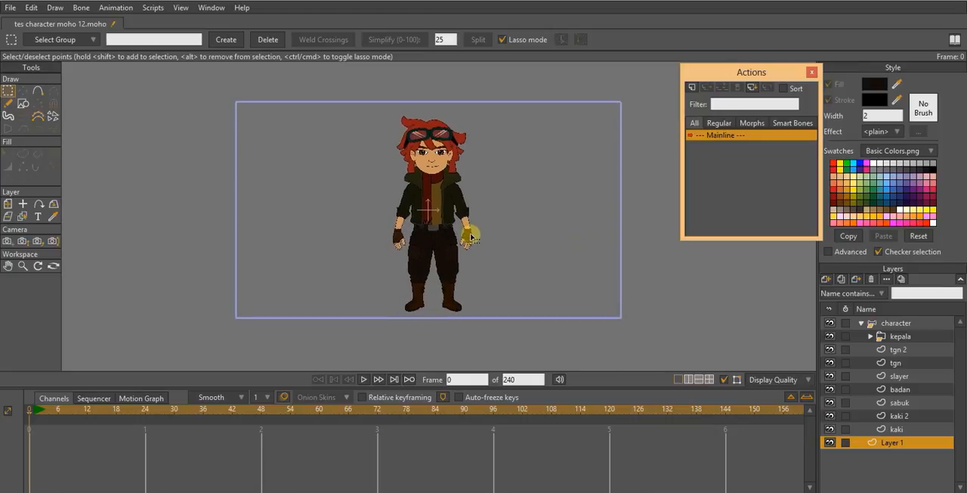
pyautogui.moveTo(488, 173); pyautogui.dragTo(461, 214)
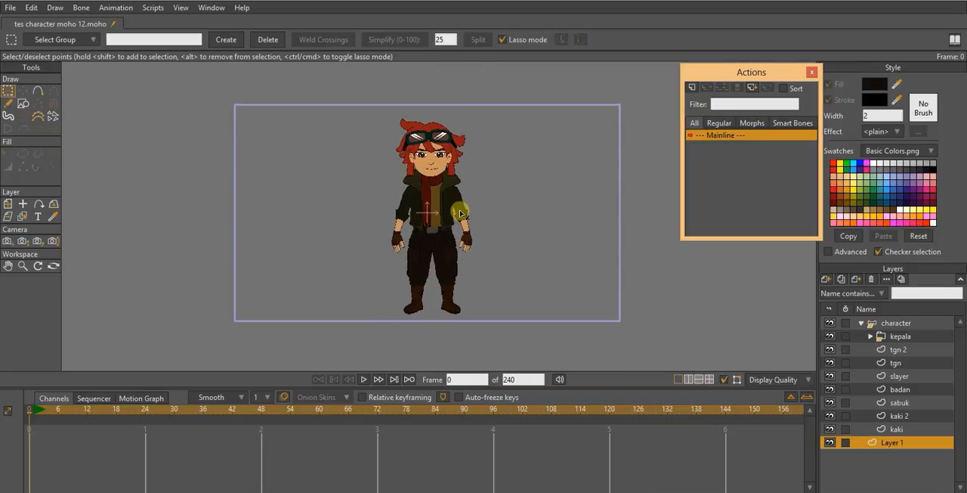
pyautogui.scroll(1, 461, 214)
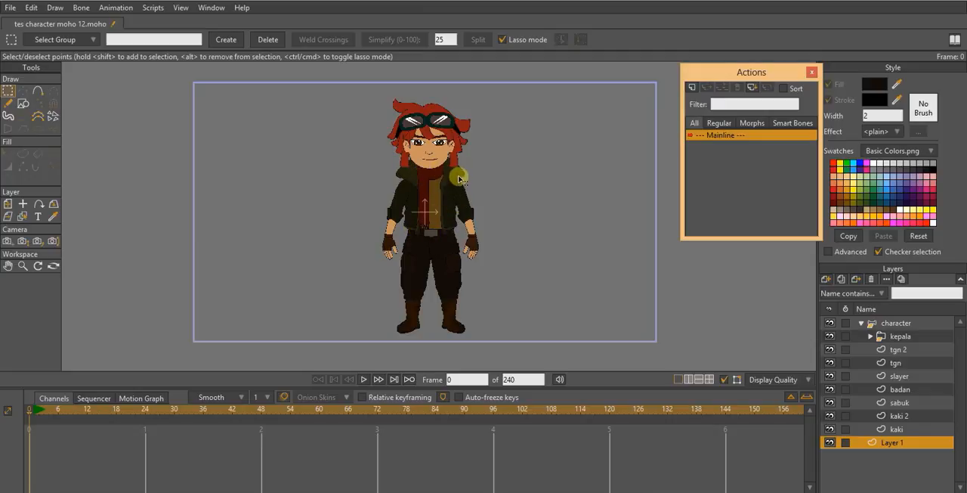
pyautogui.moveTo(479, 225); pyautogui.dragTo(466, 189)
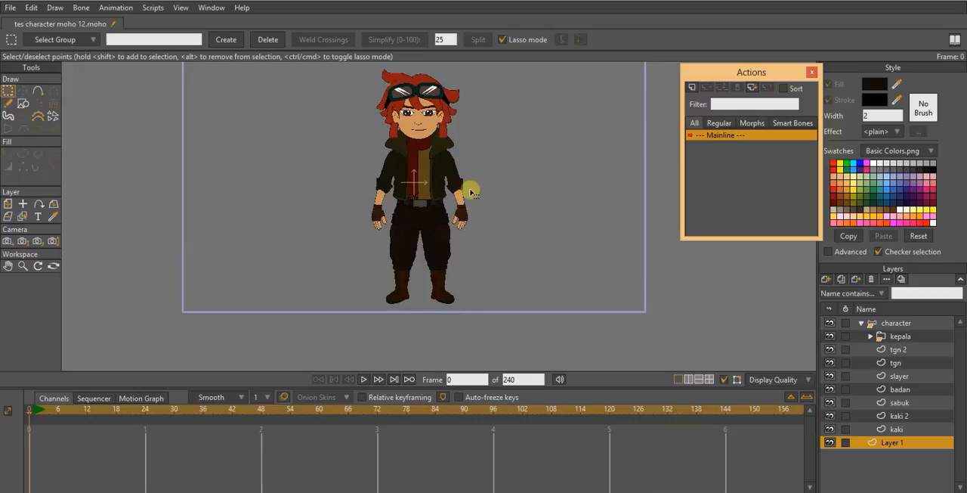
pyautogui.moveTo(475, 155); pyautogui.dragTo(474, 173)
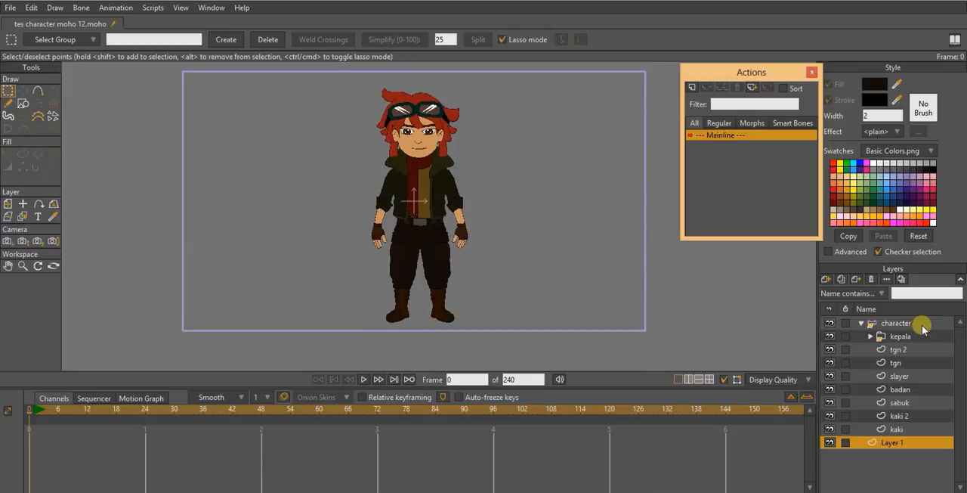
# - Select the character bone layer, the mata kedip control group with the long bone below it, and the atas bawah and noleh controls
pyautogui.click(918, 326)
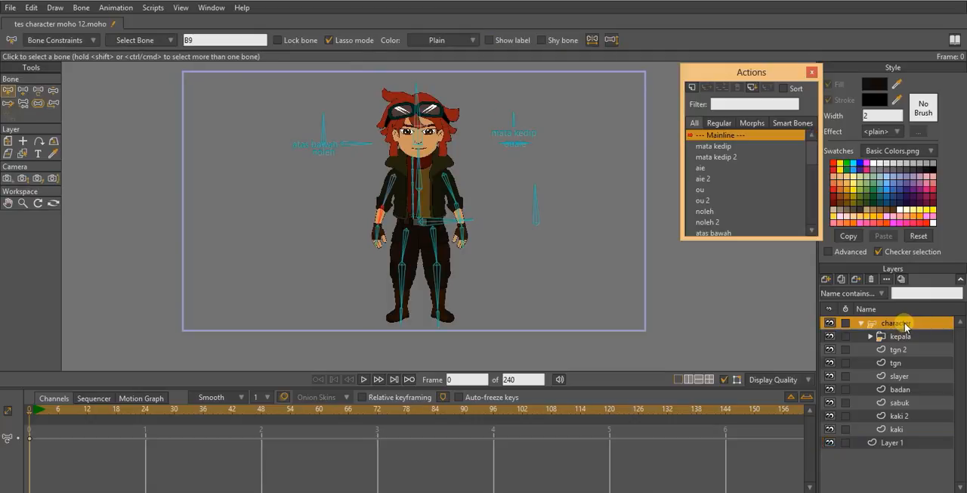
pyautogui.moveTo(558, 246); pyautogui.dragTo(550, 268)
pyautogui.moveTo(483, 241)
pyautogui.mouseDown()
pyautogui.moveTo(422, 203)
pyautogui.moveTo(473, 233)
pyautogui.mouseUp()
pyautogui.scroll(-2, 479, 229)
pyautogui.scroll(3, 479, 229)
pyautogui.scroll(3, 463, 230)
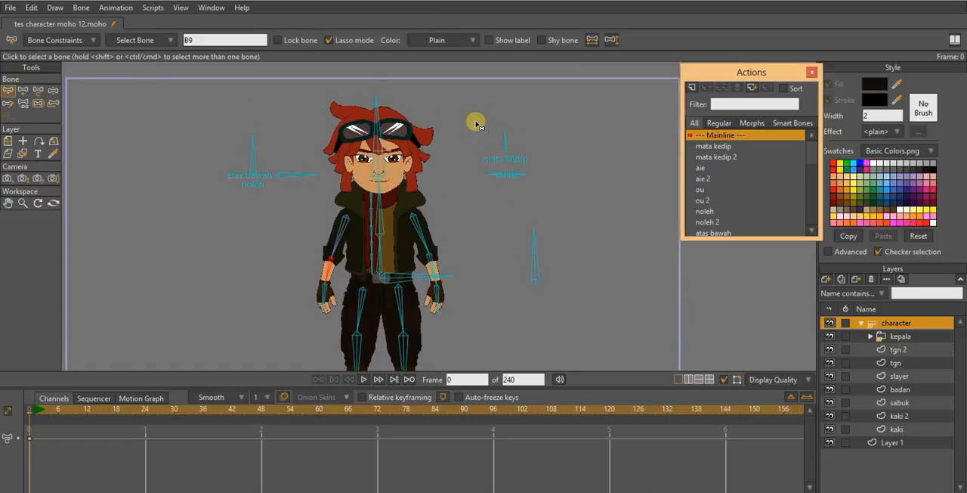
pyautogui.moveTo(476, 123)
pyautogui.mouseDown()
pyautogui.moveTo(490, 284)
pyautogui.moveTo(573, 278)
pyautogui.moveTo(541, 131)
pyautogui.moveTo(514, 116)
pyautogui.mouseUp()
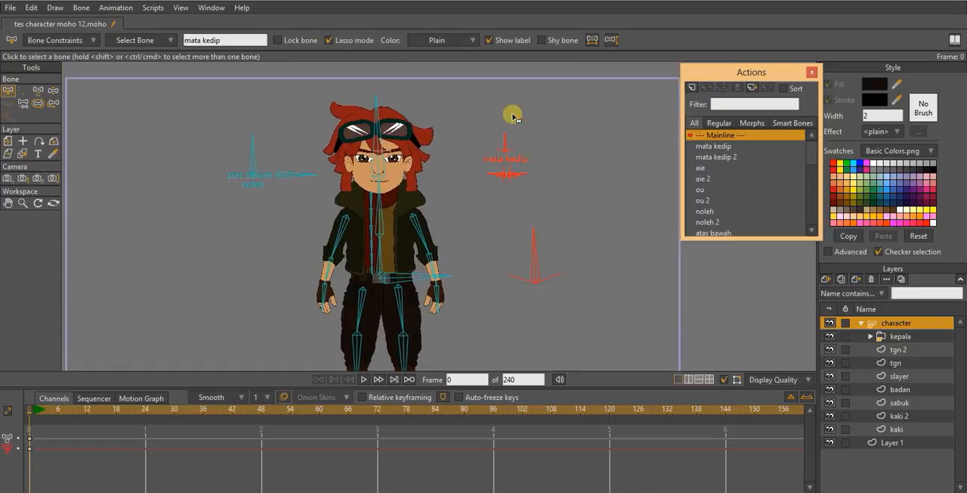
pyautogui.moveTo(227, 121)
pyautogui.mouseDown()
pyautogui.moveTo(209, 198)
pyautogui.moveTo(262, 221)
pyautogui.moveTo(318, 191)
pyautogui.moveTo(294, 115)
pyautogui.mouseUp()
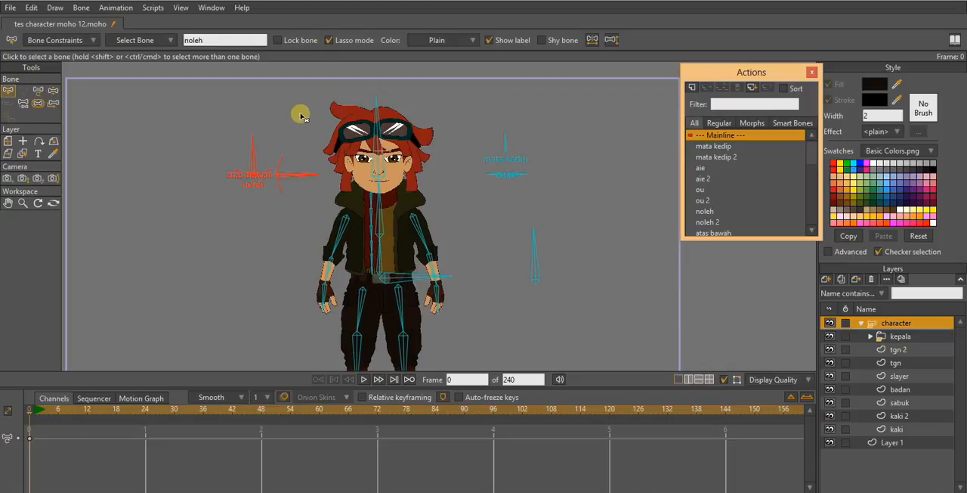
# - Test the mata kedip control bone with Manipulate Bones to see how it drives the character's eyes
pyautogui.click(52, 90)
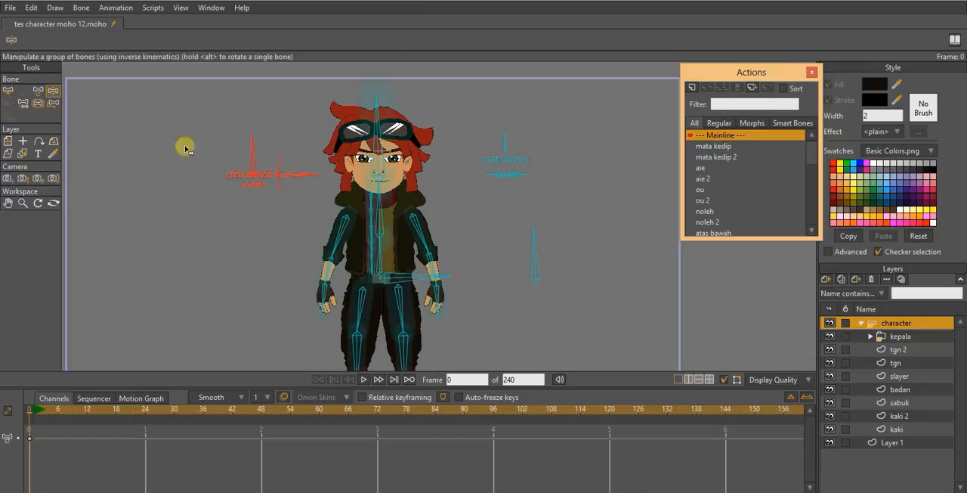
pyautogui.click(568, 222)
pyautogui.click(504, 143)
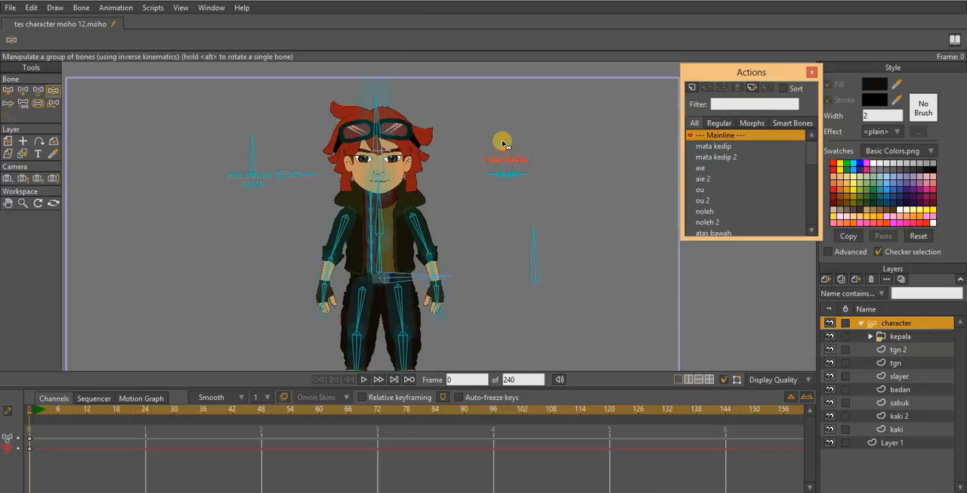
pyautogui.moveTo(498, 143)
pyautogui.mouseDown()
pyautogui.moveTo(518, 149)
pyautogui.moveTo(512, 136)
pyautogui.moveTo(481, 149)
pyautogui.moveTo(503, 134)
pyautogui.mouseUp()
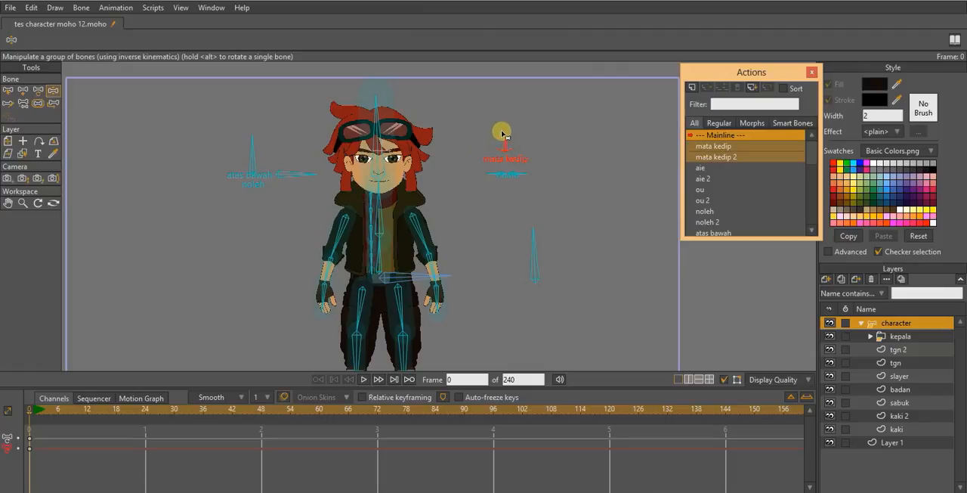
# - Select the small aie control bone below mata kedip and test the mouth shapes with Manipulate Bones
pyautogui.click(10, 91)
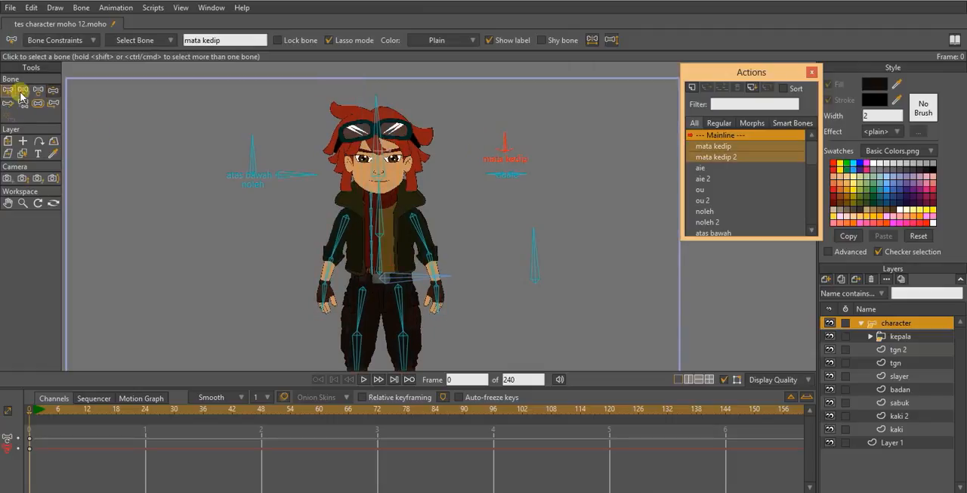
pyautogui.click(501, 179)
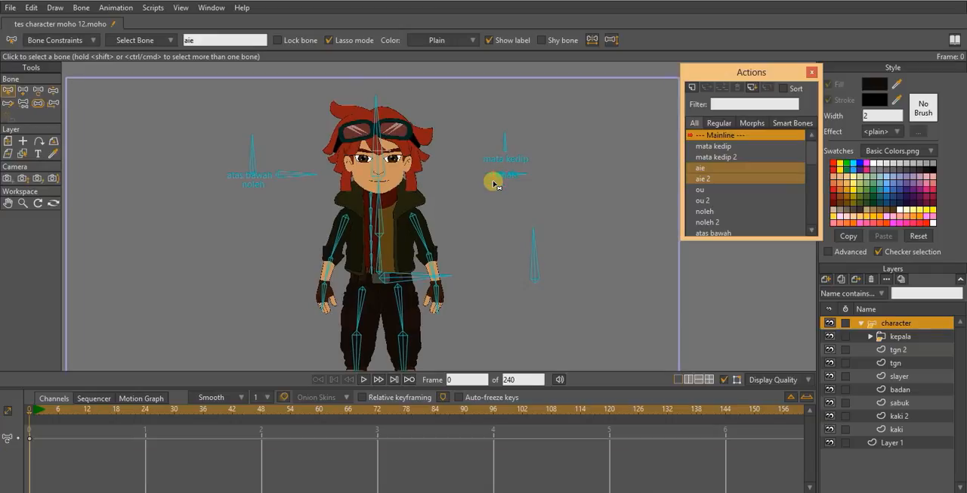
pyautogui.scroll(3, 492, 180)
pyautogui.click(53, 90)
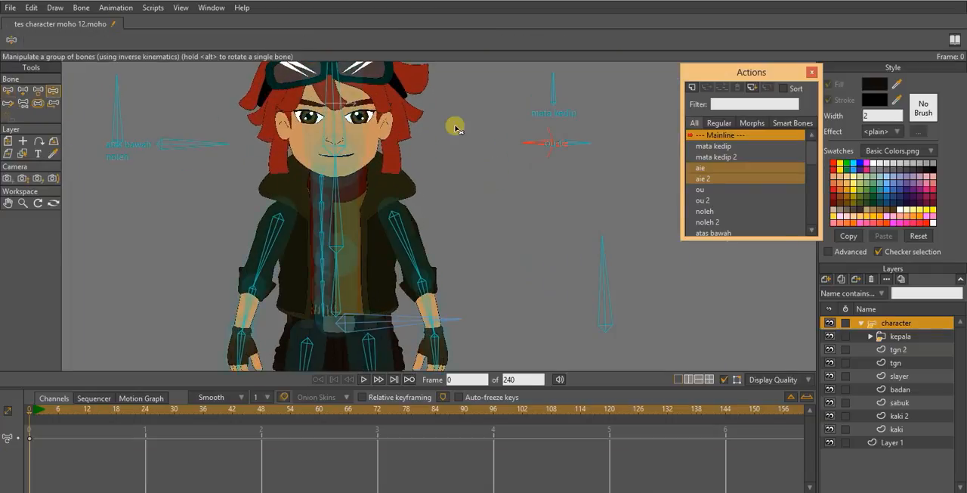
pyautogui.scroll(2, 521, 195)
pyautogui.moveTo(541, 194); pyautogui.dragTo(575, 192)
pyautogui.moveTo(572, 224); pyautogui.dragTo(566, 199)
# - Test the long body-turn control bone beside the character and the noleh and atas bawah head controls
pyautogui.scroll(-4, 566, 201)
pyautogui.moveTo(534, 240); pyautogui.dragTo(565, 238)
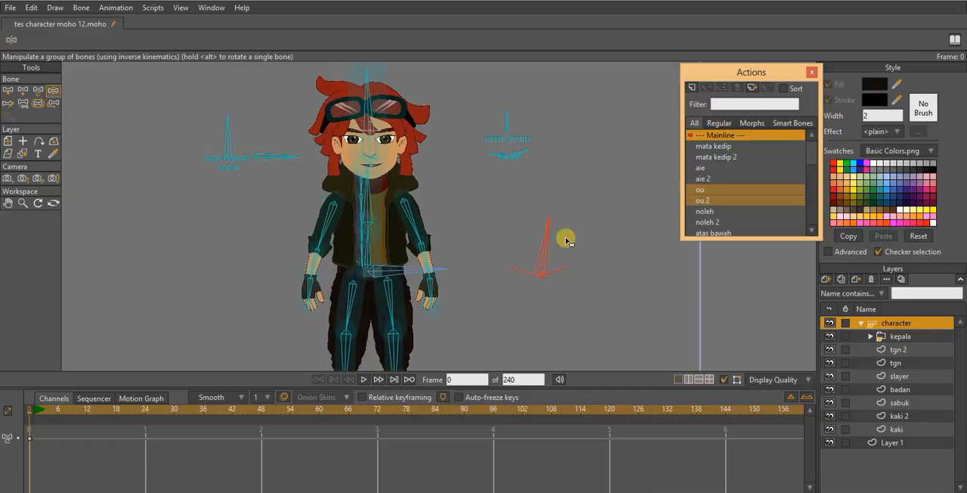
pyautogui.click(227, 134)
pyautogui.moveTo(227, 133); pyautogui.dragTo(279, 171)
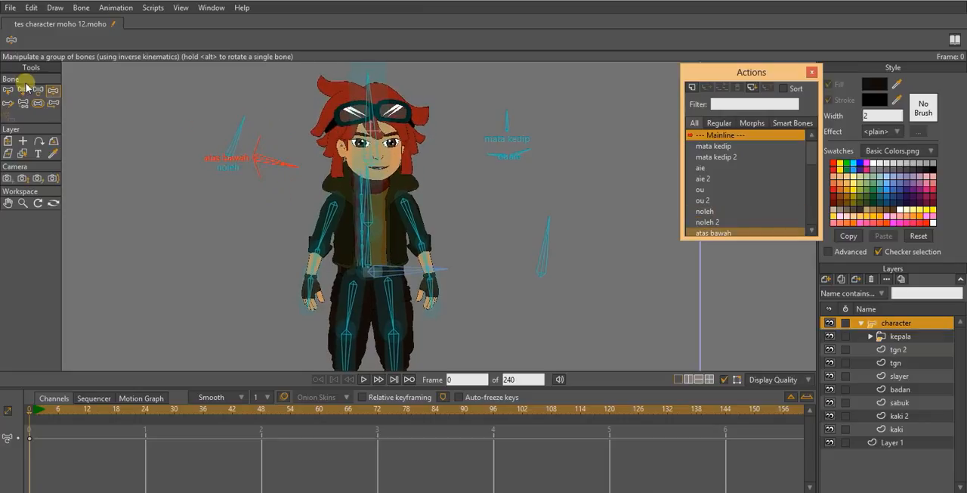
pyautogui.click(9, 92)
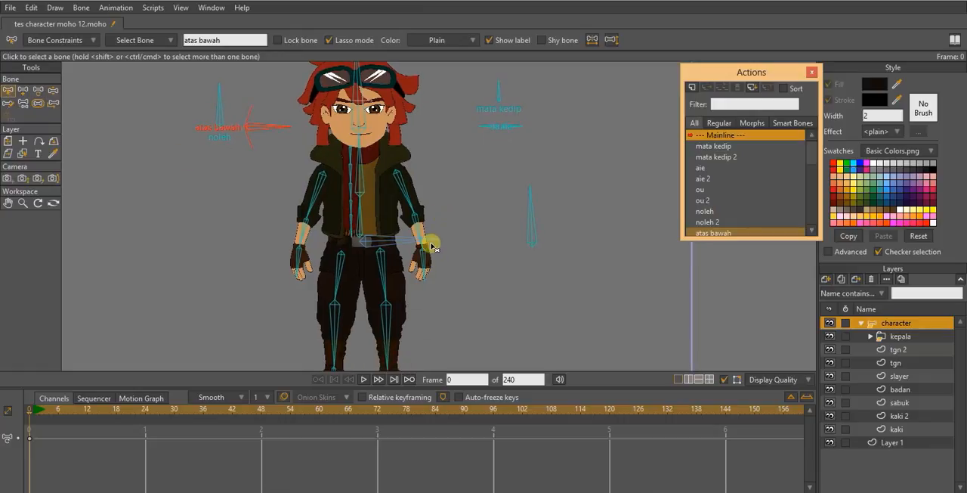
pyautogui.scroll(-2, 457, 248)
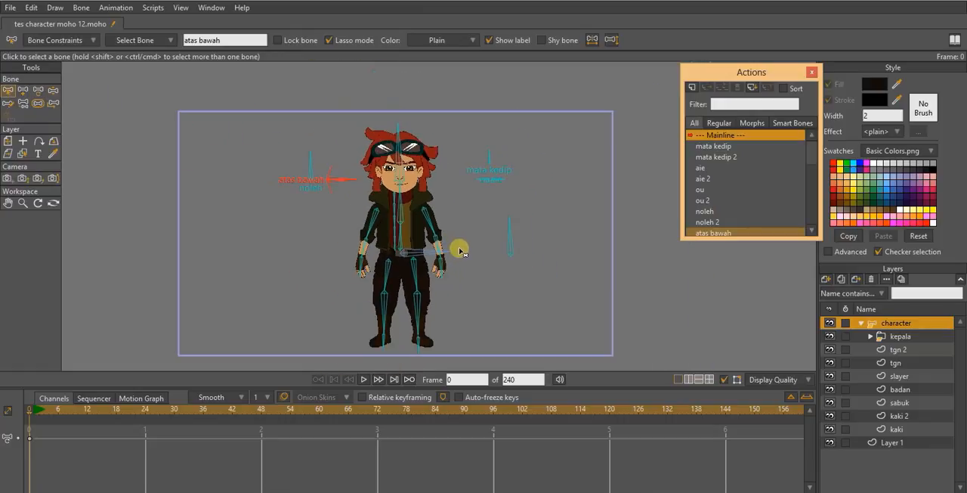
pyautogui.scroll(-2, 484, 274)
pyautogui.scroll(2, 386, 287)
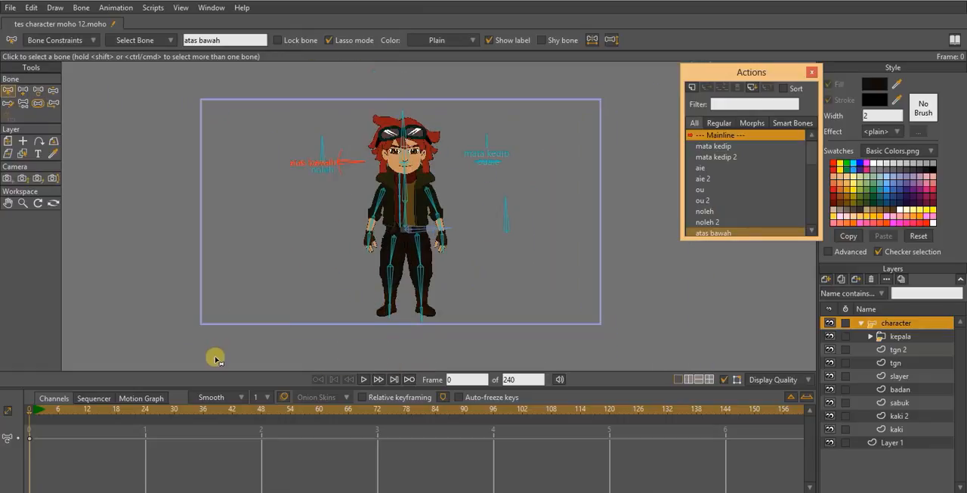
pyautogui.moveTo(447, 243); pyautogui.dragTo(410, 236)
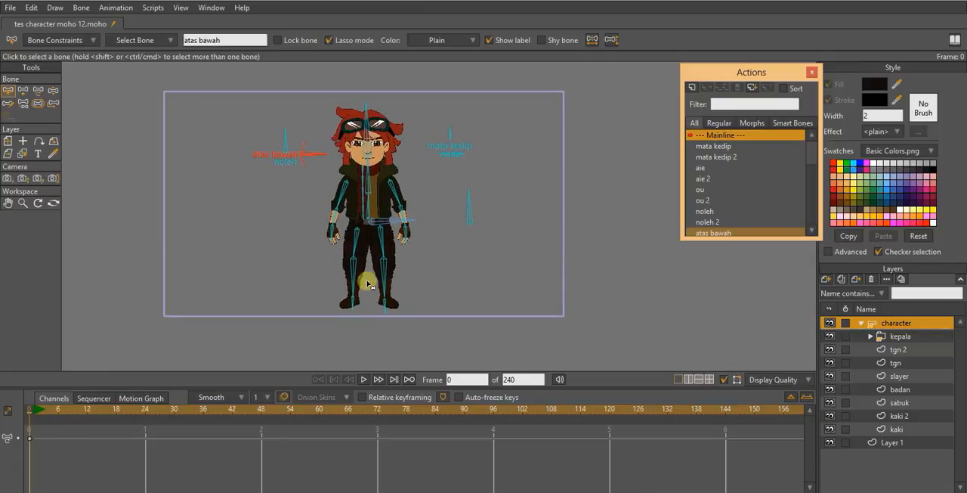
pyautogui.scroll(-2, 417, 240)
pyautogui.scroll(2, 389, 245)
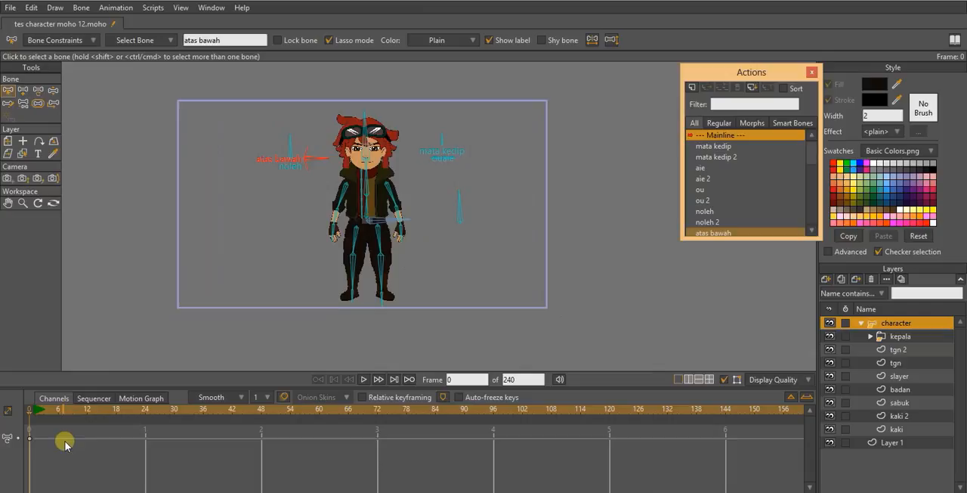
# - At frame 1, rotate the long control bone beside the character to about 20° to turn the body
pyautogui.click(33, 413)
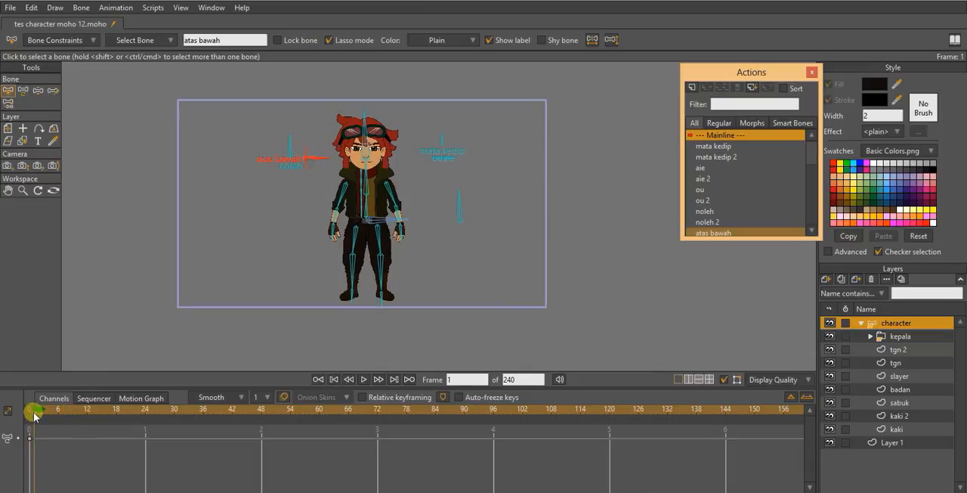
pyautogui.scroll(-1, 412, 187)
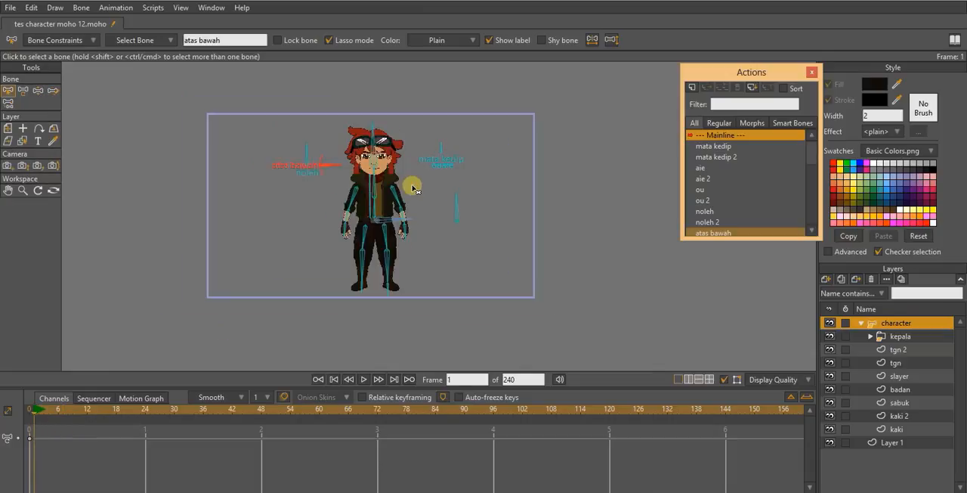
pyautogui.scroll(3, 414, 189)
pyautogui.scroll(-1, 414, 187)
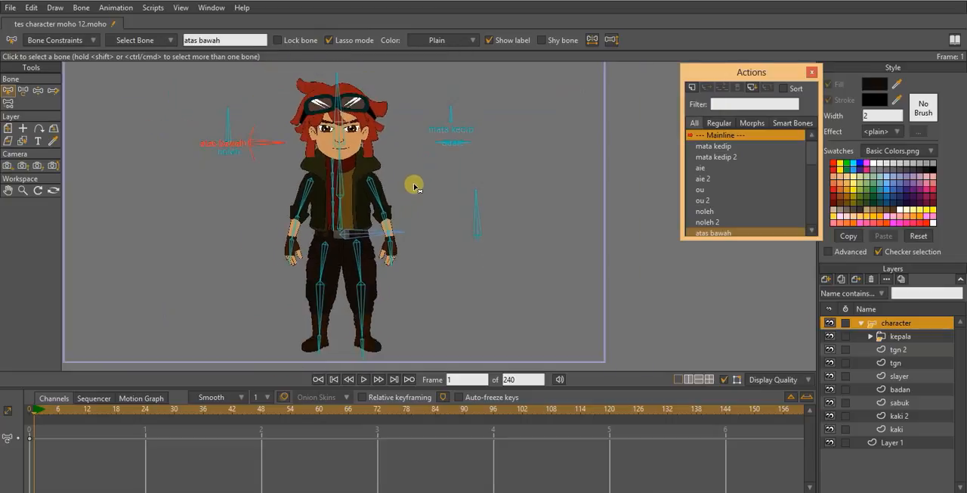
pyautogui.scroll(-1, 415, 187)
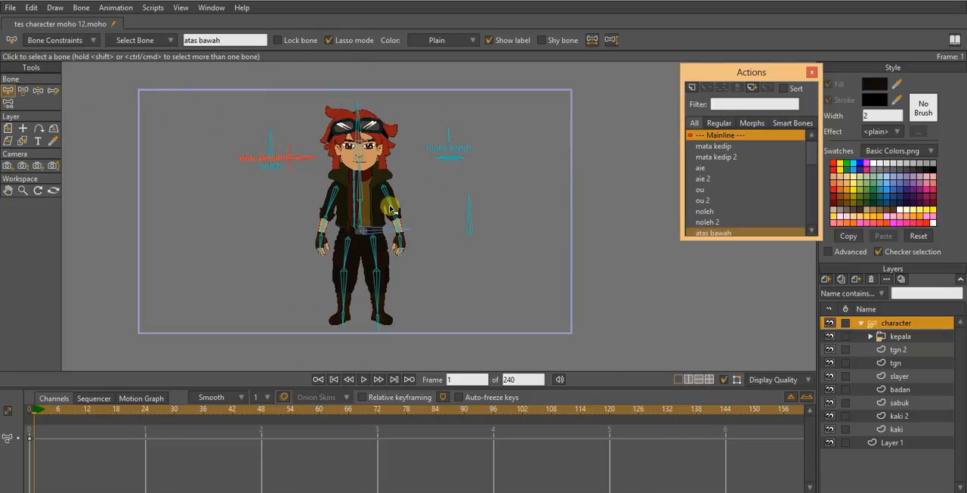
pyautogui.click(24, 92)
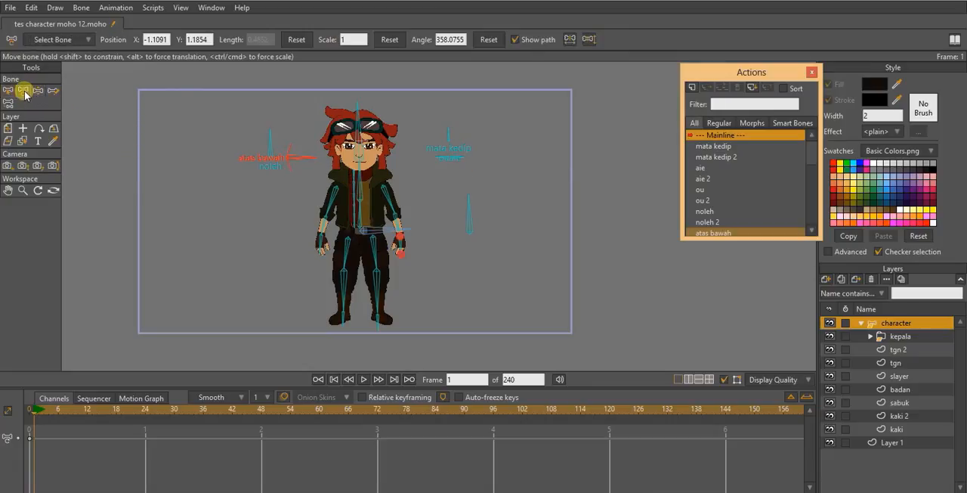
pyautogui.moveTo(471, 207); pyautogui.dragTo(505, 225)
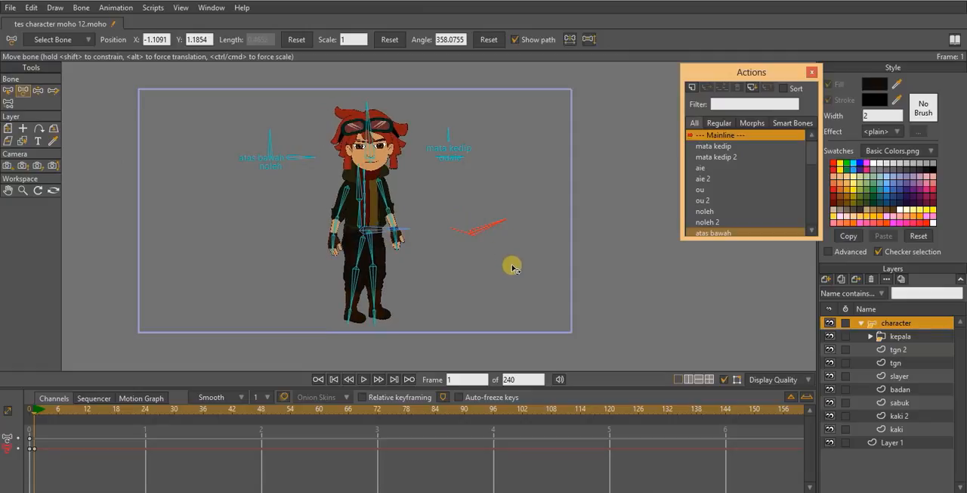
# - Rotate the noleh control bone to about 19° to turn the head, and adjust the head bone slightly
pyautogui.click(278, 145)
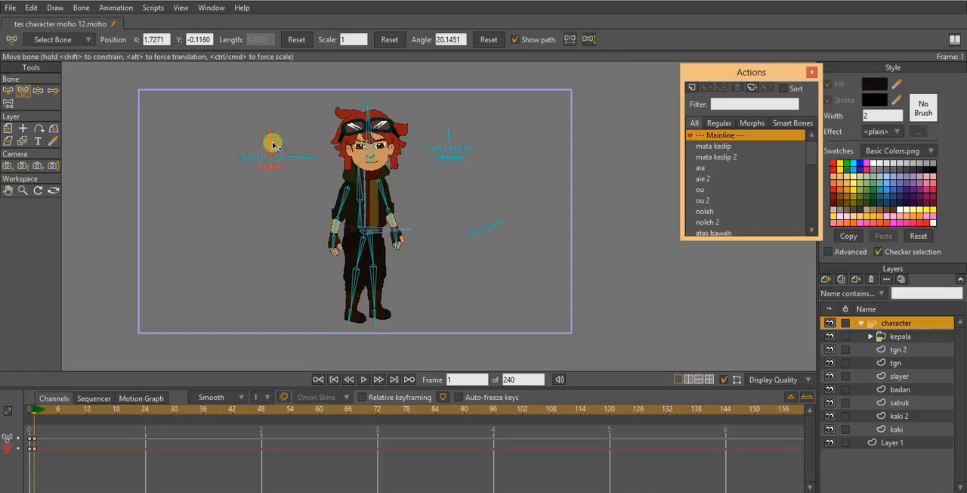
pyautogui.moveTo(274, 145); pyautogui.dragTo(331, 187)
pyautogui.scroll(3, 406, 149)
pyautogui.click(337, 189)
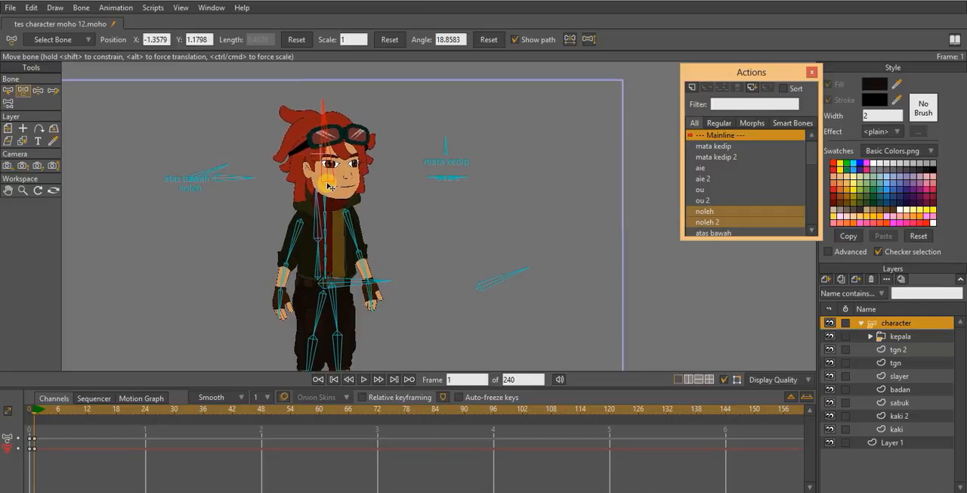
pyautogui.click(328, 186)
pyautogui.scroll(3, 368, 200)
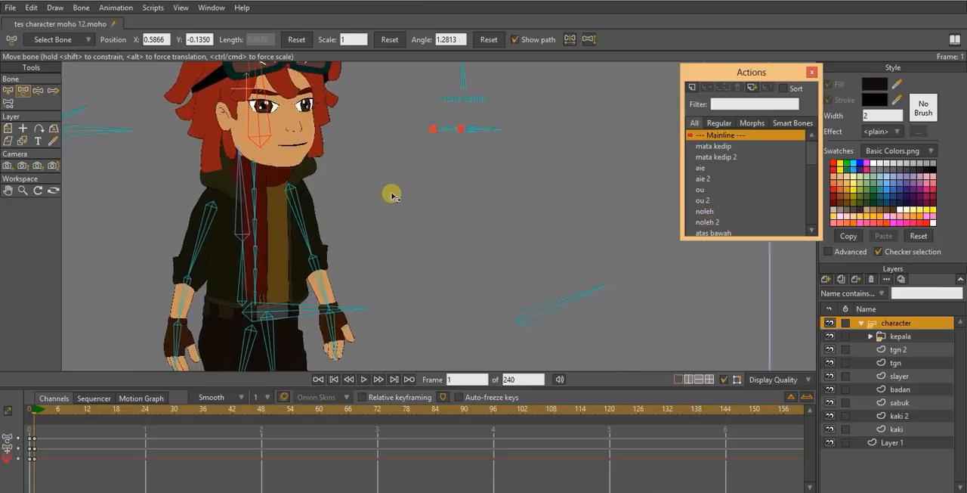
# - Pose both arms away from the body by rotating their arm bones outward
pyautogui.scroll(-5, 391, 196)
pyautogui.moveTo(392, 212); pyautogui.dragTo(406, 181)
pyautogui.scroll(5, 406, 182)
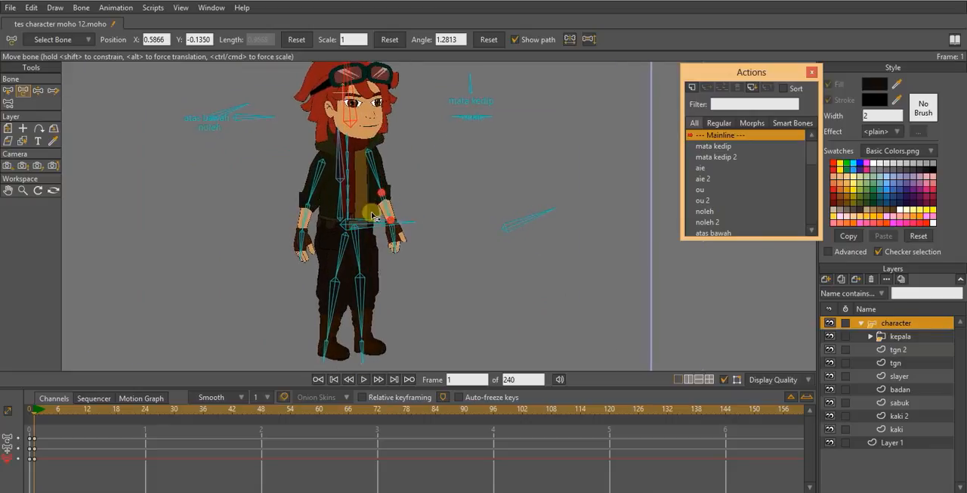
pyautogui.moveTo(301, 198); pyautogui.dragTo(290, 195)
pyautogui.moveTo(368, 186); pyautogui.dragTo(406, 207)
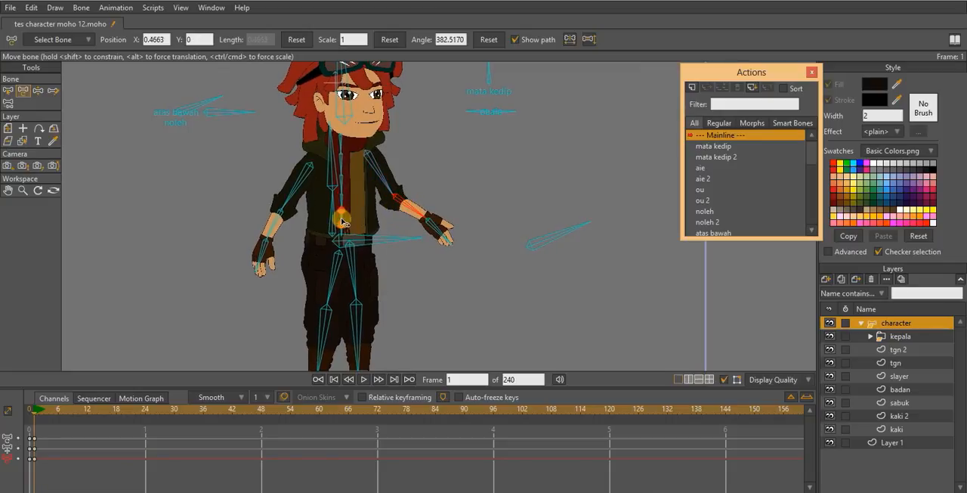
# - Tilt the lower torso bone to about 82° and swing the scarf bones up and out behind the shoulder
pyautogui.moveTo(330, 211); pyautogui.dragTo(337, 209)
pyautogui.scroll(1, 343, 160)
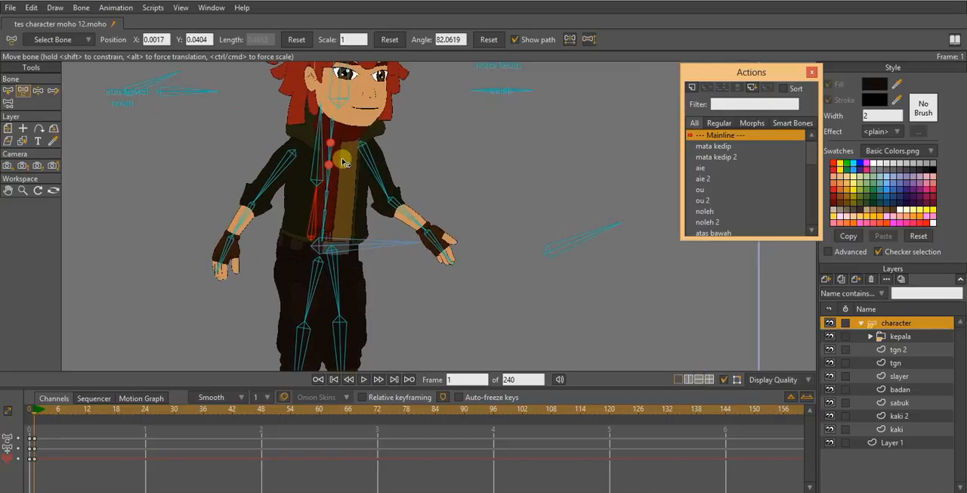
pyautogui.moveTo(334, 159); pyautogui.dragTo(309, 142)
pyautogui.scroll(-1, 371, 171)
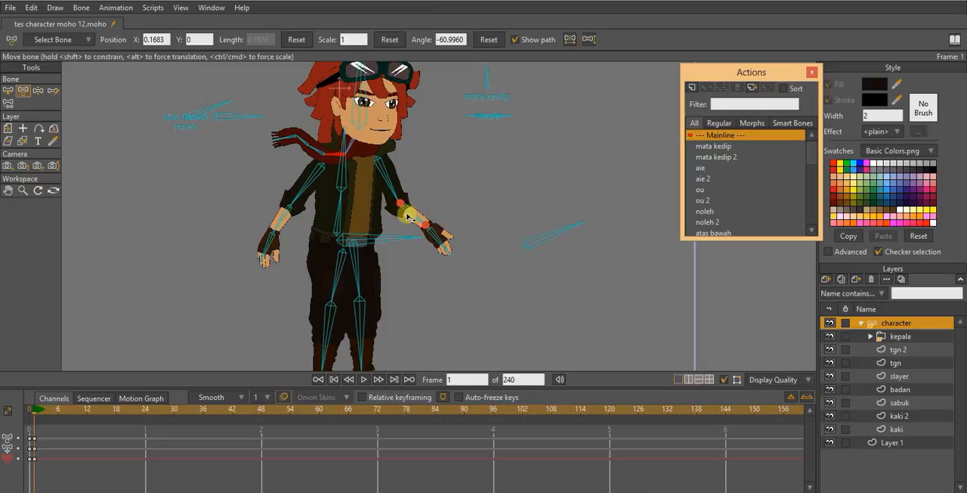
# - Rotate the scarf's middle bone to about -39° to reshape the trailing end behind the shoulder
pyautogui.scroll(2, 387, 189)
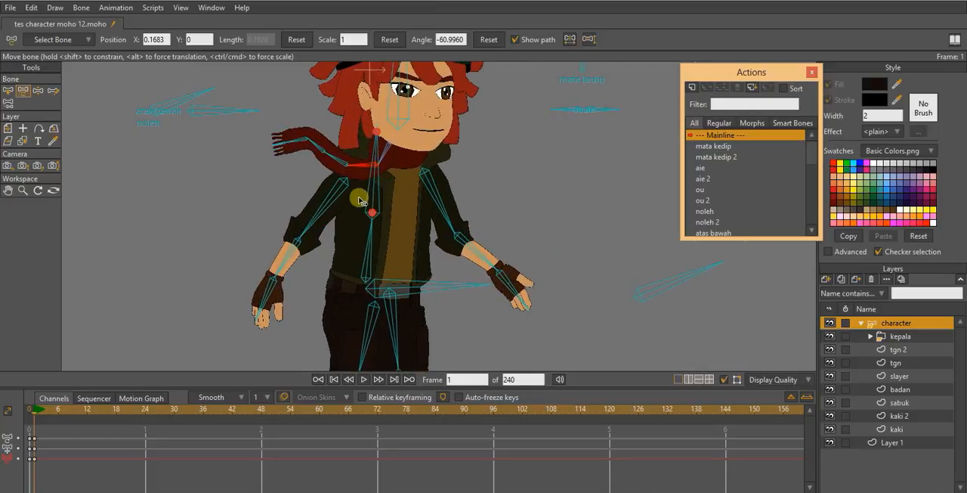
pyautogui.moveTo(361, 205); pyautogui.dragTo(394, 220)
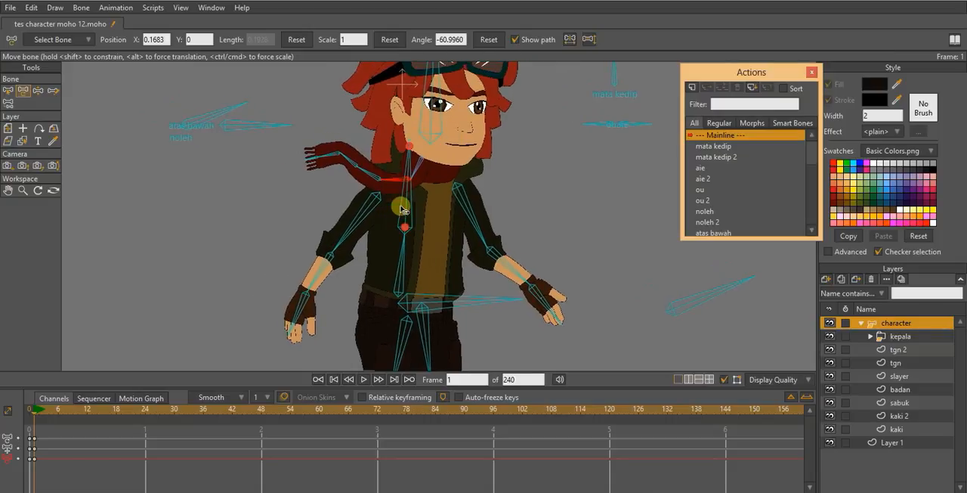
pyautogui.scroll(-3, 387, 183)
pyautogui.scroll(2, 384, 180)
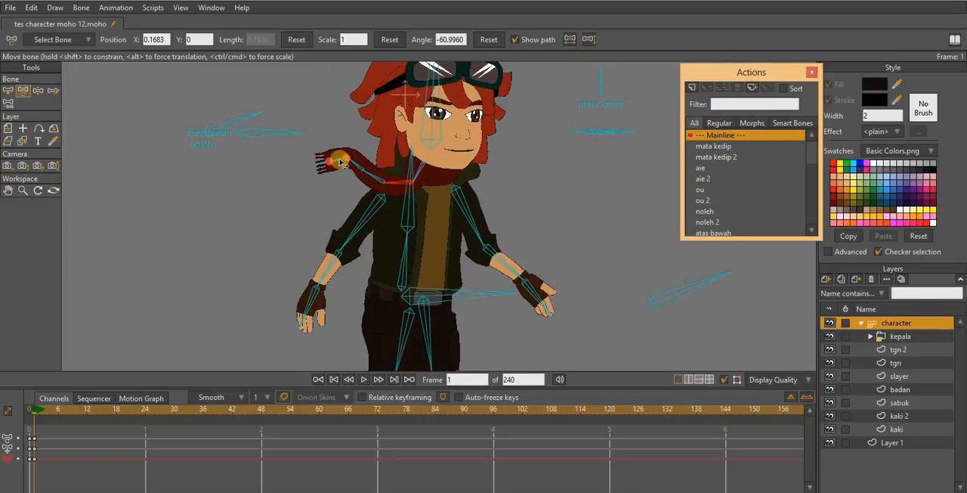
pyautogui.moveTo(341, 161)
pyautogui.mouseDown()
pyautogui.moveTo(342, 154)
pyautogui.moveTo(365, 161)
pyautogui.moveTo(356, 156)
pyautogui.mouseUp()
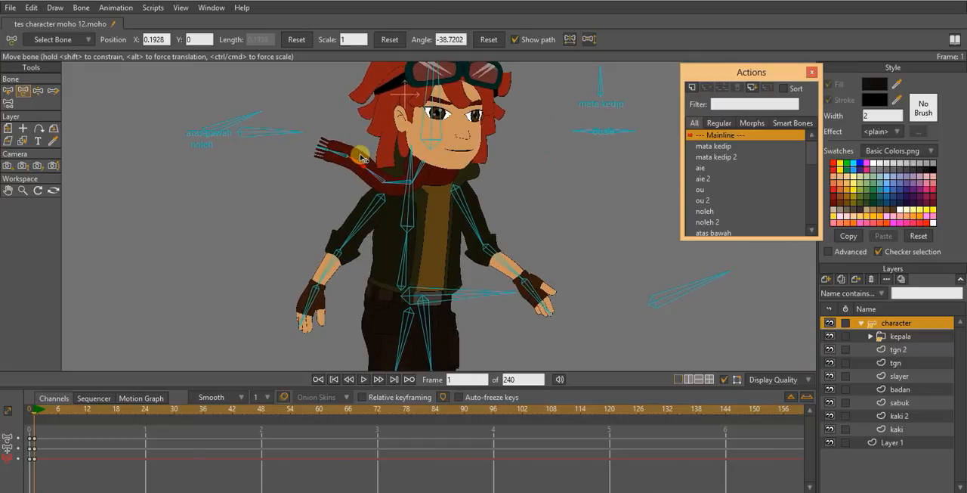
# - Swing the rear upper arm back to about 123° and rotate both forearms, the front one to about 388°
pyautogui.scroll(2, 397, 211)
pyautogui.click(320, 212)
pyautogui.moveTo(320, 212); pyautogui.dragTo(305, 198)
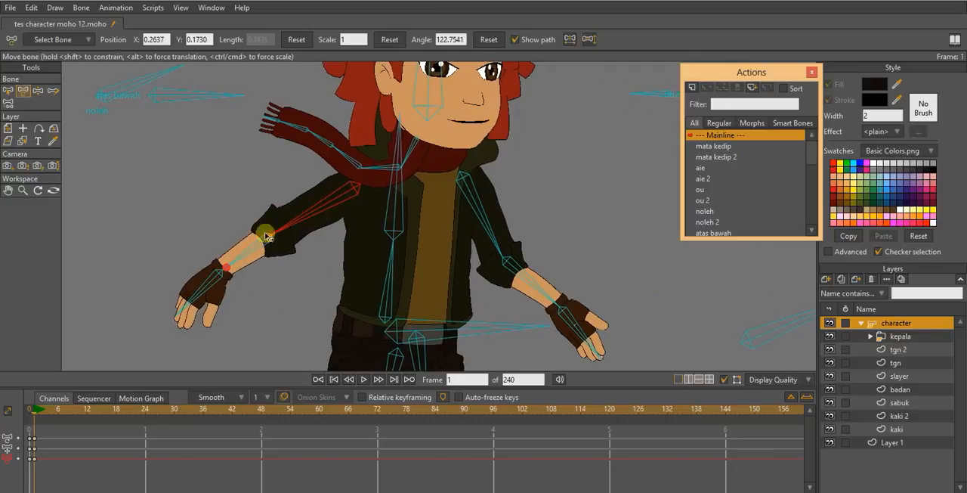
pyautogui.moveTo(250, 252); pyautogui.dragTo(273, 258)
pyautogui.moveTo(535, 273); pyautogui.dragTo(476, 116)
# - Spread the legs into a wide stride, rotating the rear thigh bone to about 232°
pyautogui.scroll(-2, 486, 164)
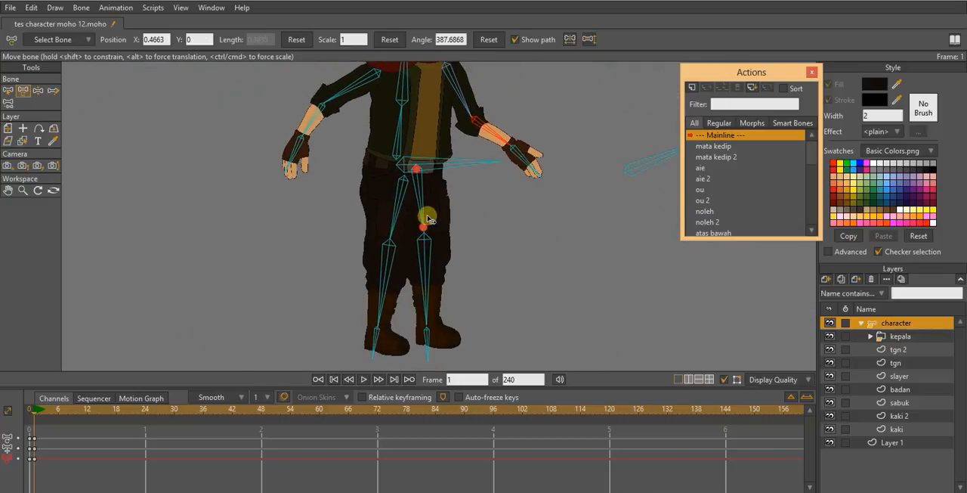
pyautogui.moveTo(445, 189); pyautogui.dragTo(458, 237)
pyautogui.scroll(3, 449, 201)
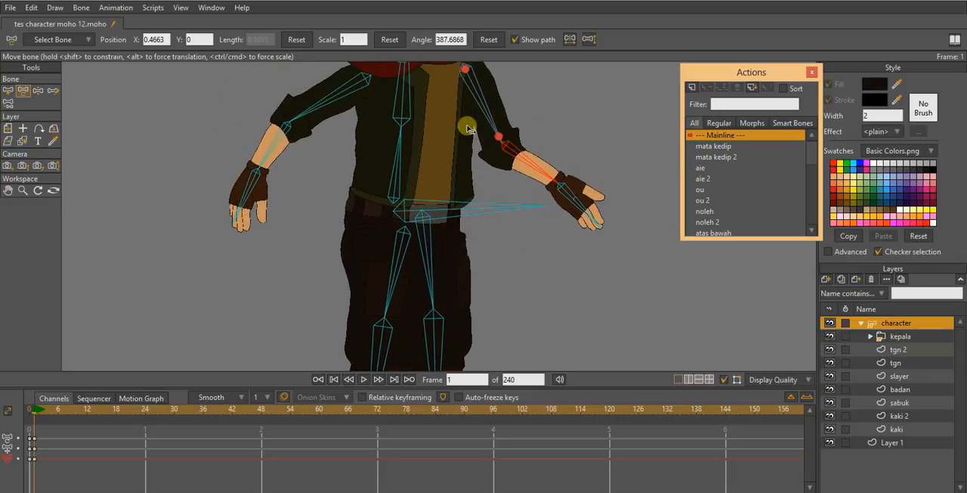
pyautogui.scroll(-5, 484, 151)
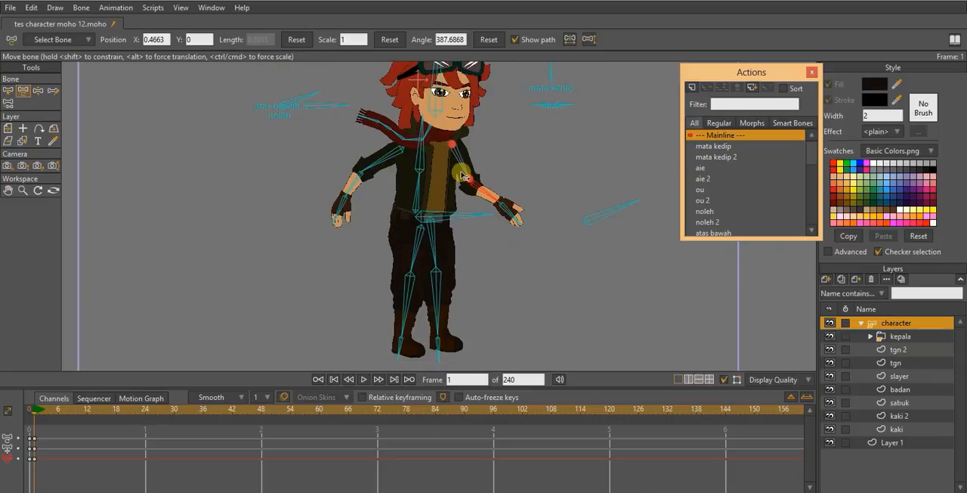
pyautogui.click(491, 187)
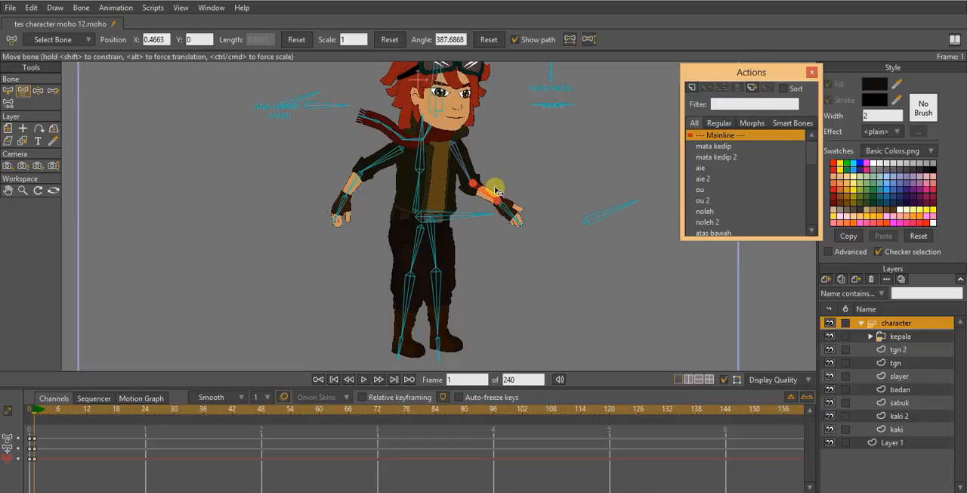
pyautogui.scroll(3, 453, 251)
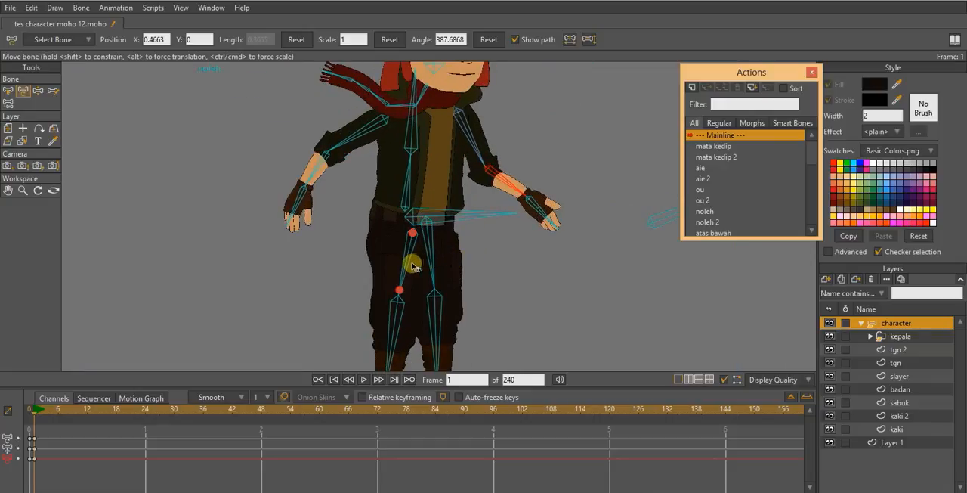
pyautogui.click(413, 270)
pyautogui.moveTo(413, 269); pyautogui.dragTo(443, 218)
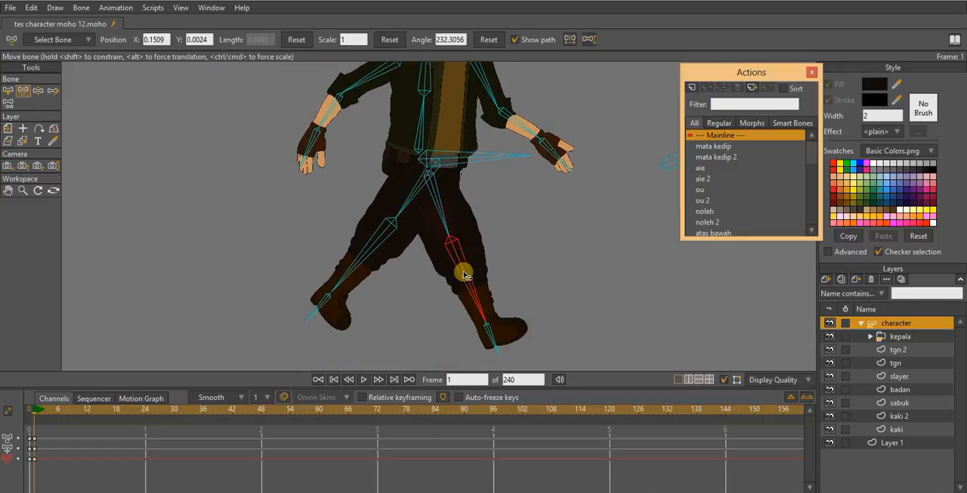
# - Bring the front leg back under the body with its thigh at about 287°, and lift the rear lower leg to about 335°
pyautogui.moveTo(465, 275); pyautogui.dragTo(457, 277)
pyautogui.moveTo(378, 264); pyautogui.dragTo(369, 257)
pyautogui.moveTo(403, 206); pyautogui.dragTo(400, 200)
pyautogui.click(444, 212)
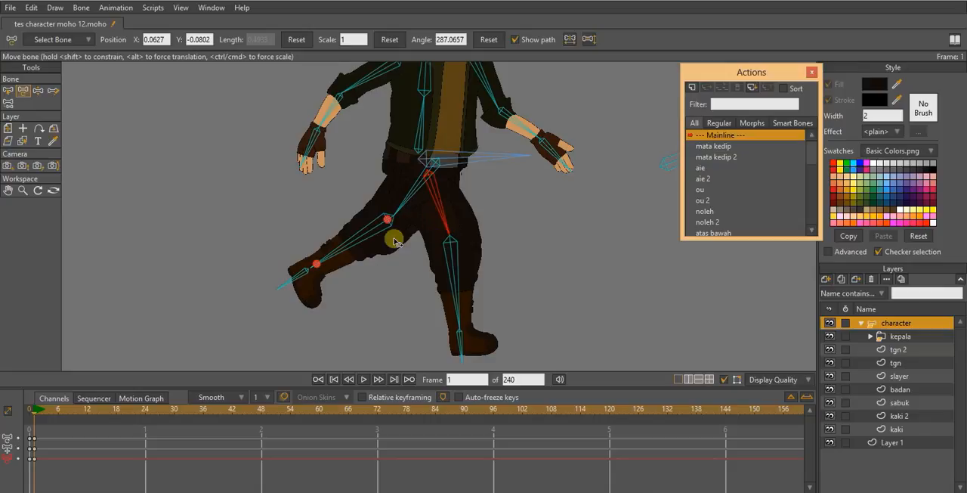
pyautogui.moveTo(369, 242); pyautogui.dragTo(365, 241)
# - Lean the whole body forward from the hips by rotating the torso bones, the lower torso to about 63°
pyautogui.scroll(3, 462, 222)
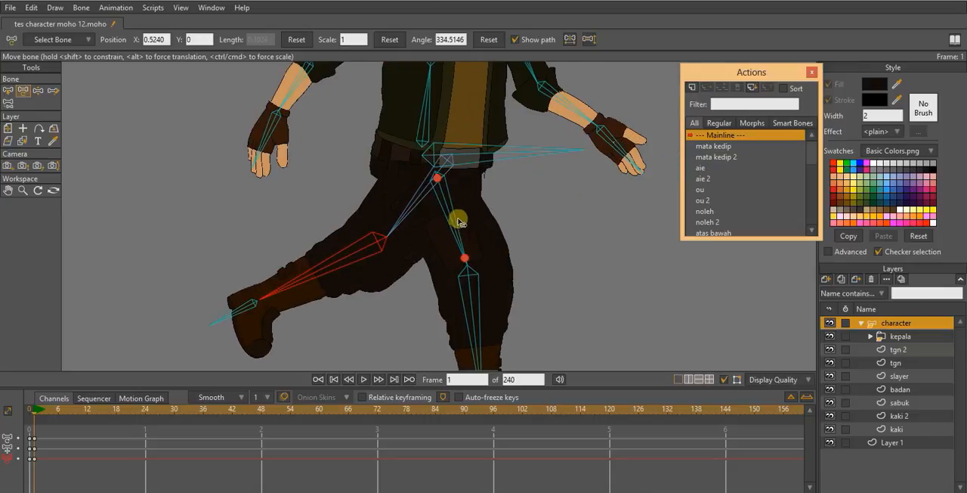
pyautogui.scroll(-5, 463, 223)
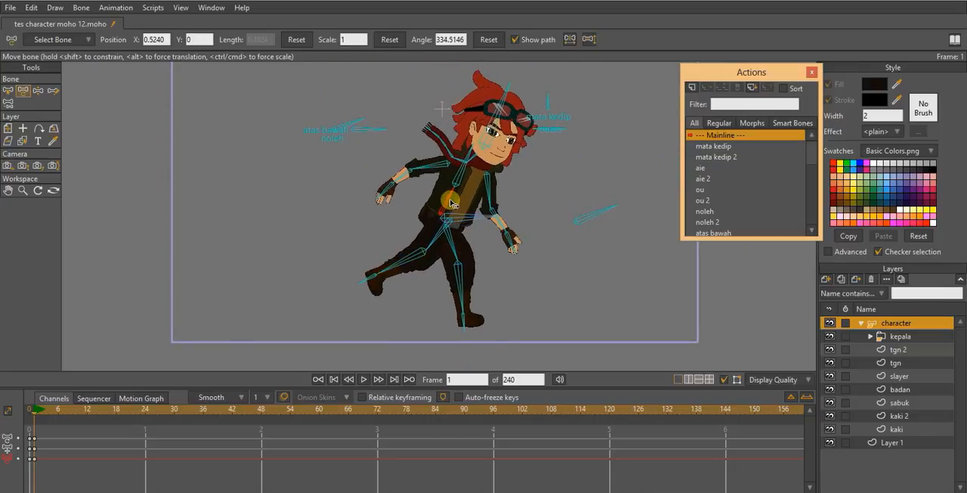
pyautogui.moveTo(450, 203)
pyautogui.mouseDown()
pyautogui.moveTo(452, 189)
pyautogui.moveTo(450, 218)
pyautogui.mouseUp()
pyautogui.click(477, 161)
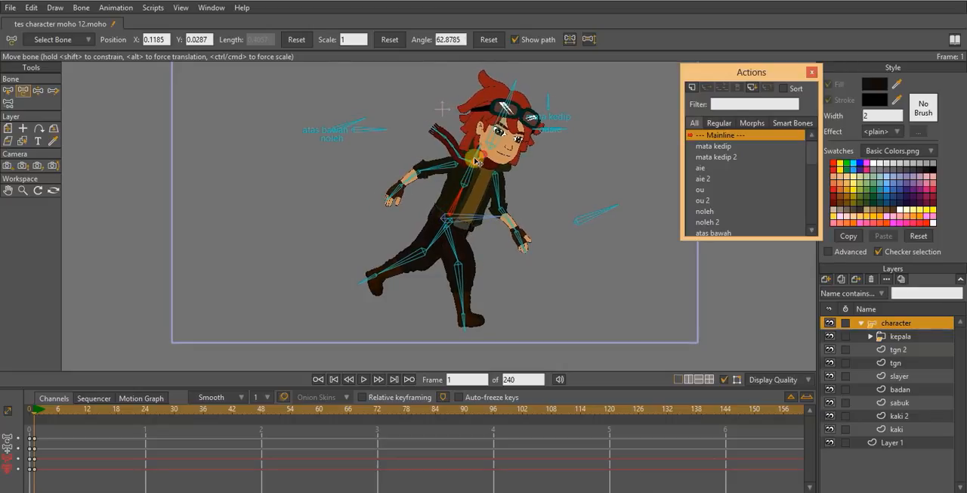
pyautogui.moveTo(464, 186); pyautogui.dragTo(459, 195)
# - Tilt the head back upright and rotate the rear forearm bone to about 40°
pyautogui.moveTo(496, 130); pyautogui.dragTo(486, 130)
pyautogui.scroll(2, 477, 191)
pyautogui.moveTo(438, 185); pyautogui.dragTo(383, 192)
# - Swing the front leg forward with its lower leg at about -16°, and raise the rear thigh to about 218°
pyautogui.click(468, 270)
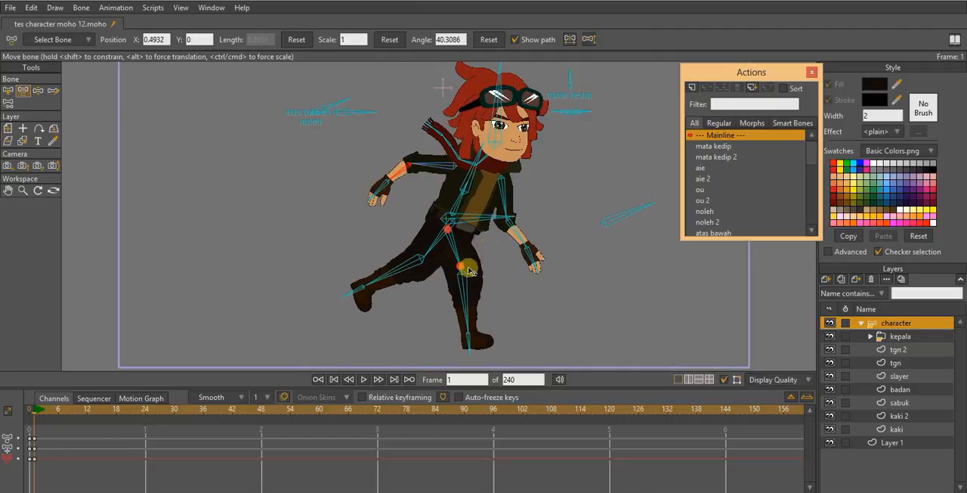
pyautogui.moveTo(464, 260); pyautogui.dragTo(483, 287)
pyautogui.click(486, 286)
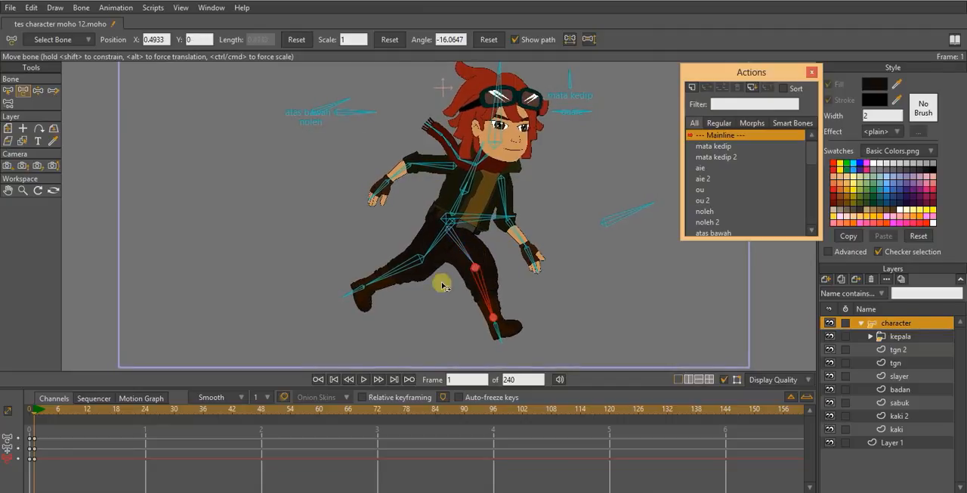
pyautogui.moveTo(401, 274); pyautogui.dragTo(407, 239)
pyautogui.scroll(-1, 455, 240)
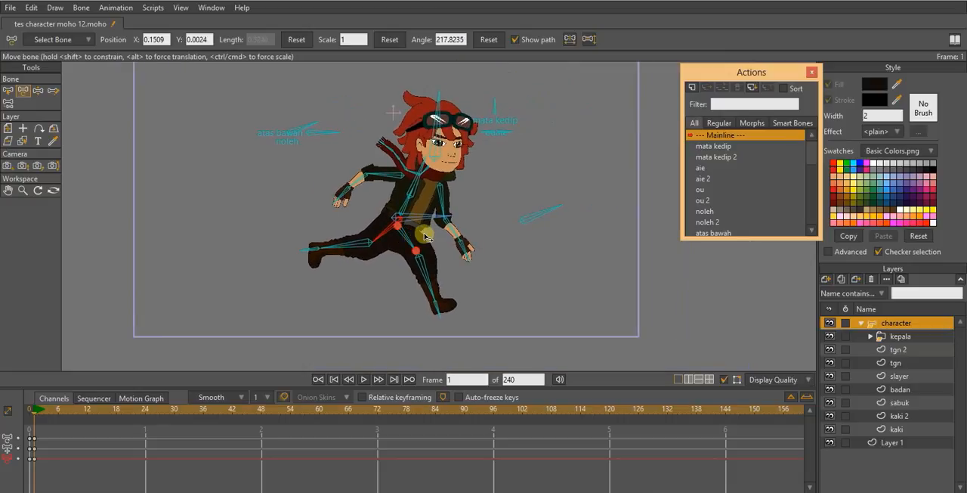
# - Rotate the upper torso bone to about -10° to lean the chest further forward in the running pose
pyautogui.scroll(1, 421, 225)
pyautogui.moveTo(413, 180); pyautogui.dragTo(420, 184)
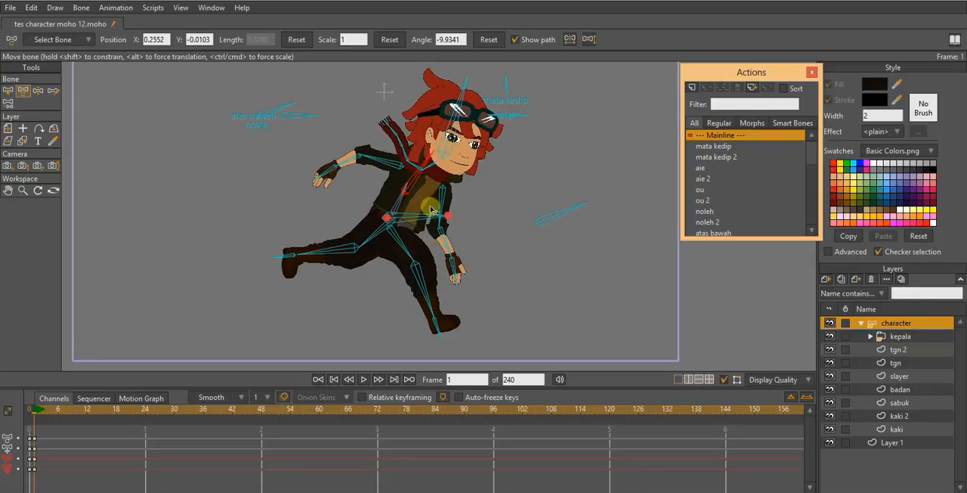
pyautogui.scroll(-1, 437, 221)
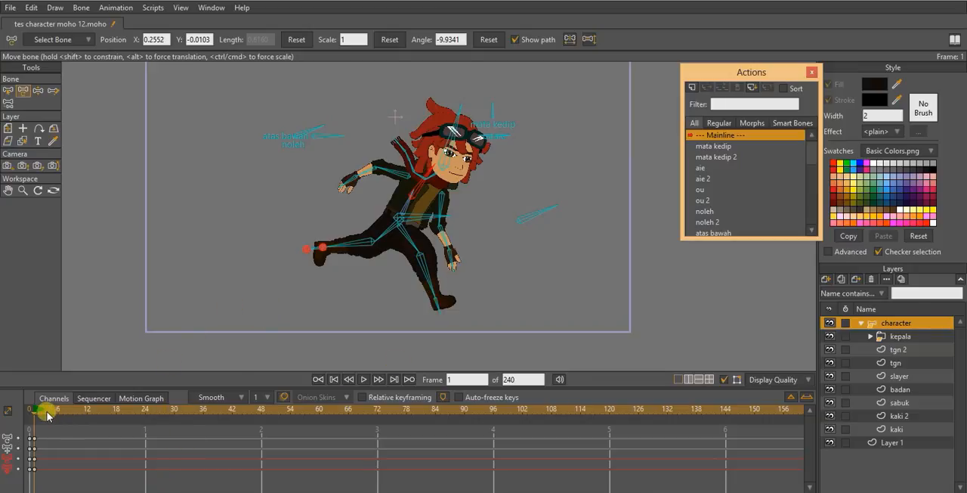
# - Go to frame 24 and make it the end frame of the animation
pyautogui.click(145, 412)
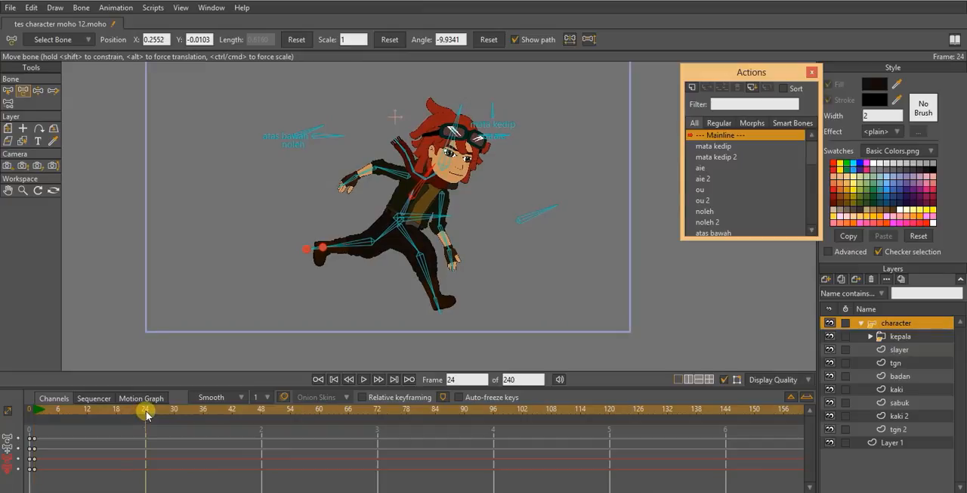
pyautogui.moveTo(146, 412)
pyautogui.mouseDown()
pyautogui.moveTo(40, 413)
pyautogui.moveTo(145, 422)
pyautogui.mouseUp()
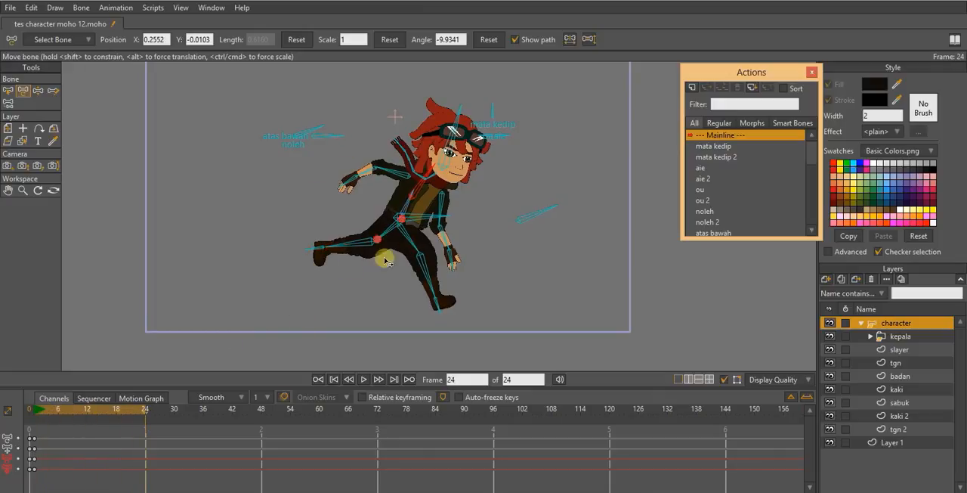
# - Select all the bones and copy their frame 1 keyframes to frame 24
pyautogui.moveTo(426, 178); pyautogui.dragTo(416, 196)
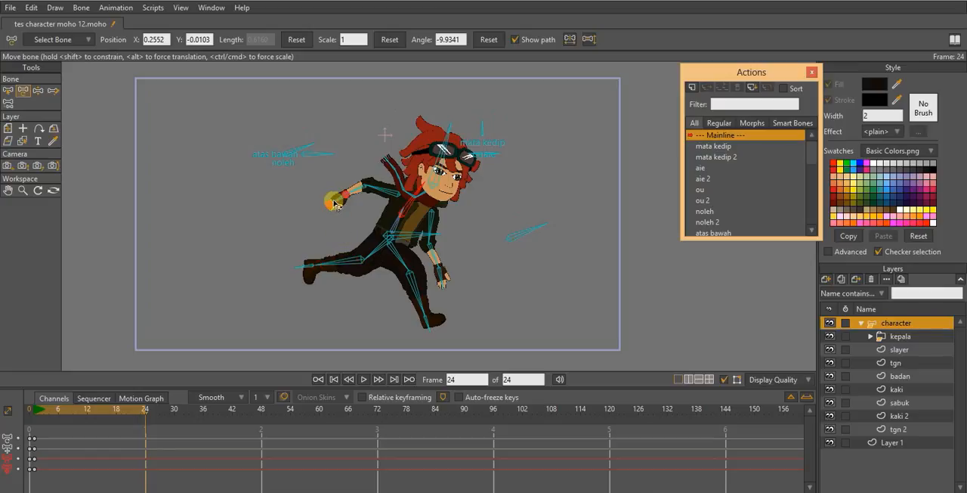
pyautogui.moveTo(420, 217); pyautogui.dragTo(393, 219)
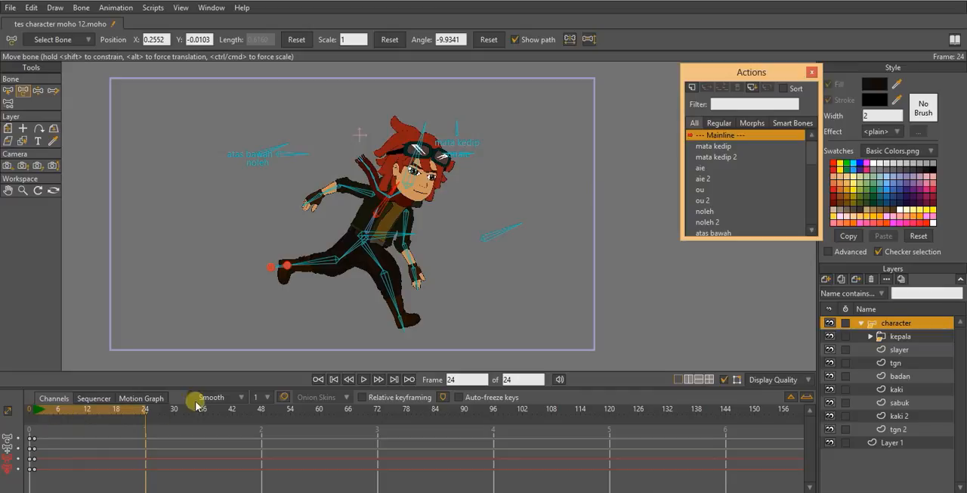
pyautogui.moveTo(396, 261); pyautogui.dragTo(396, 236)
pyautogui.scroll(1, 396, 236)
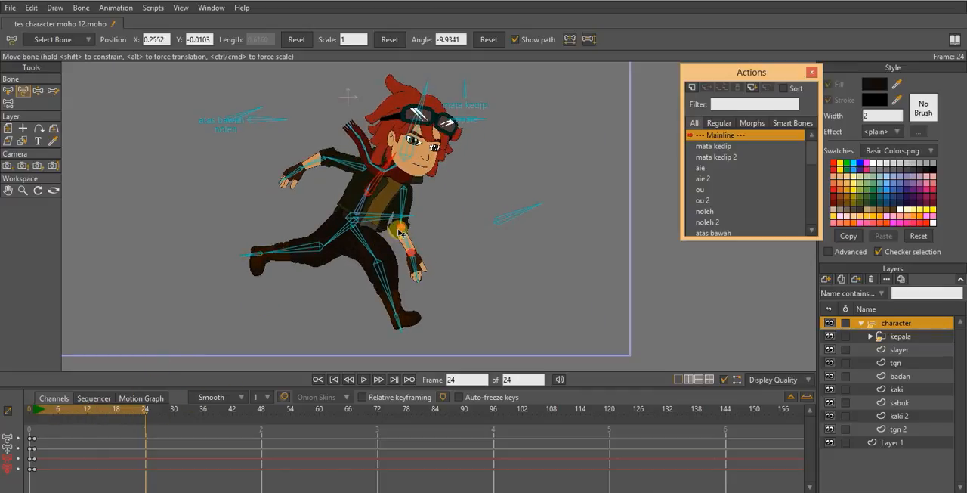
pyautogui.scroll(3, 382, 254)
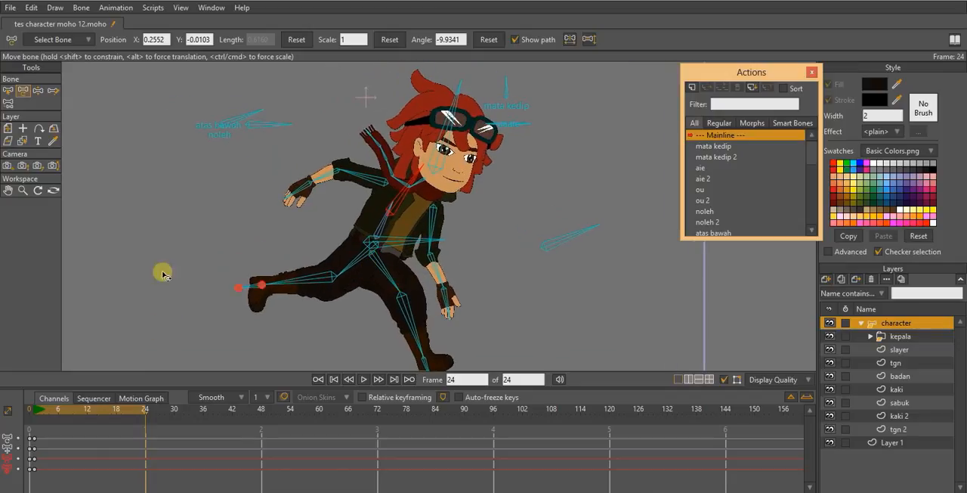
pyautogui.moveTo(266, 141); pyautogui.dragTo(228, 158)
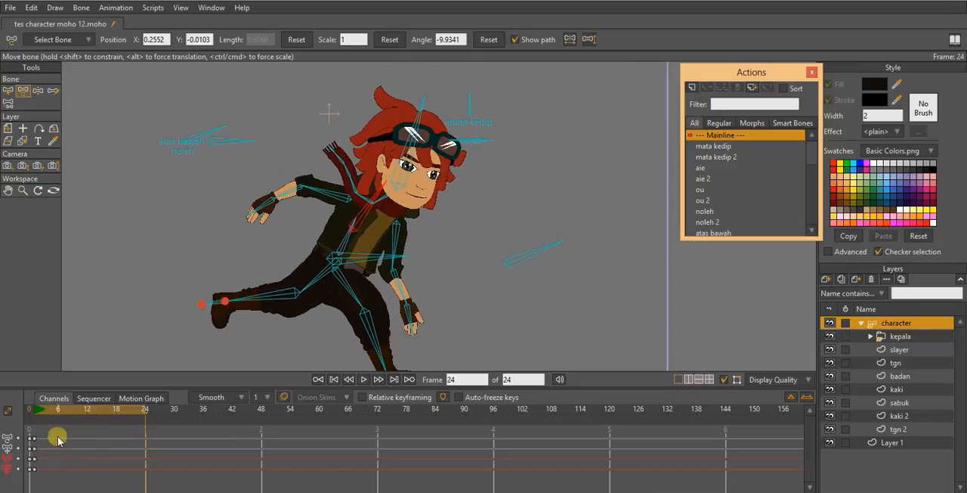
pyautogui.hotkey('ctrl', 'a')
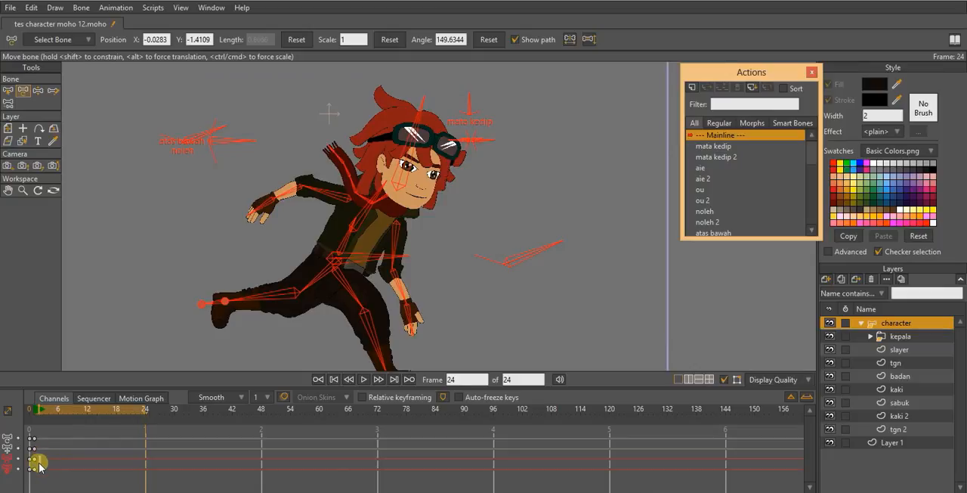
pyautogui.moveTo(35, 474); pyautogui.dragTo(33, 475)
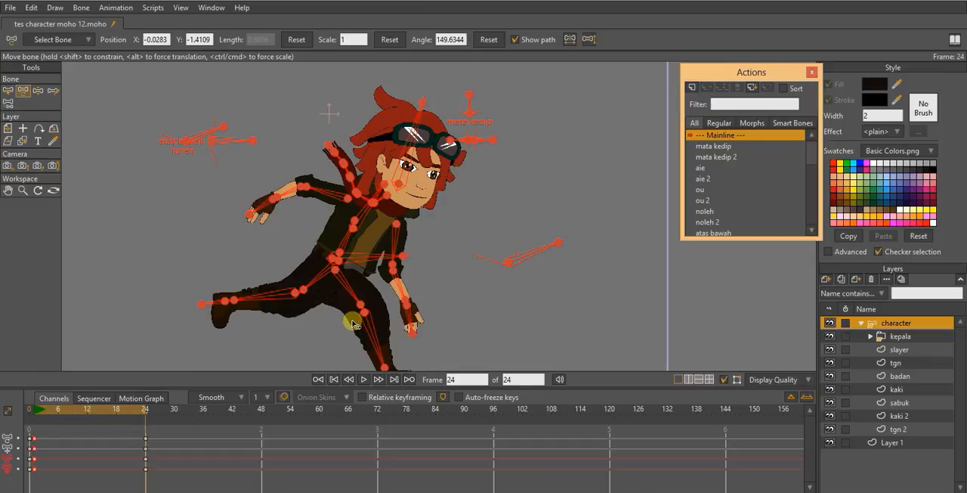
# - Deselect all the bones with the Select Bone tool, and select only the horizontal hip bone B1
pyautogui.click(7, 90)
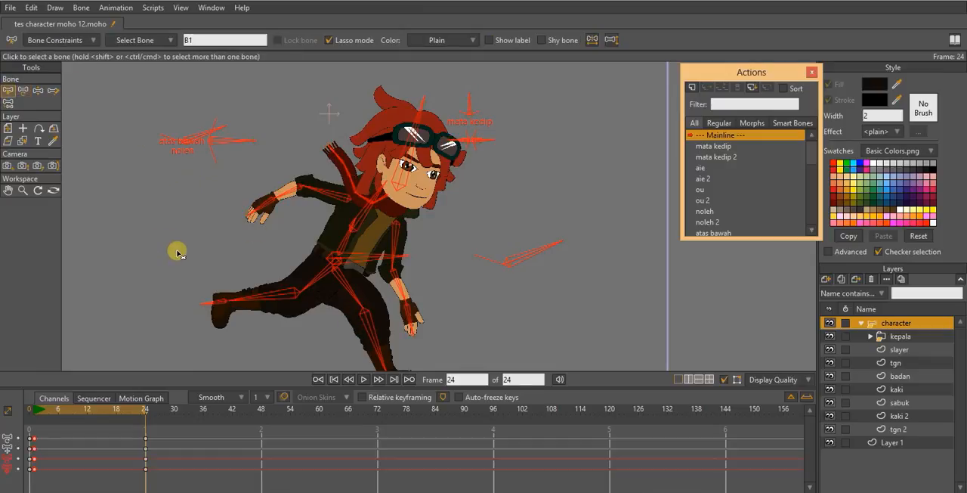
pyautogui.click(177, 254)
pyautogui.scroll(-2, 276, 242)
pyautogui.click(376, 251)
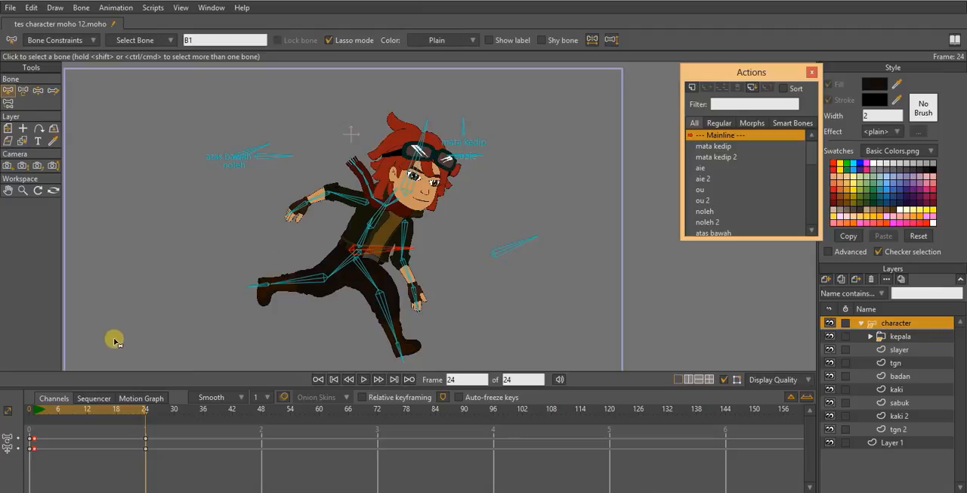
# - Go to frame 12 and turn on onion skins with the frame 1 pose as the reference
pyautogui.moveTo(99, 406); pyautogui.dragTo(87, 409)
pyautogui.scroll(2, 378, 266)
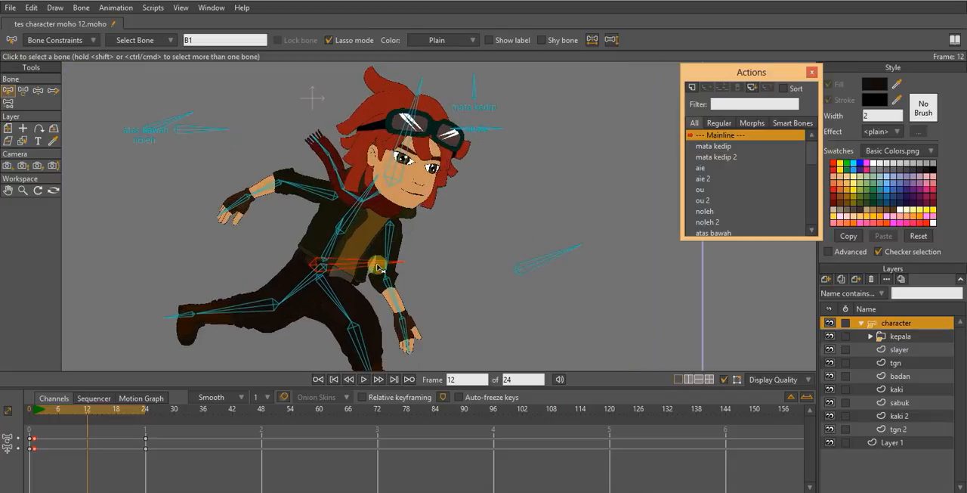
pyautogui.scroll(2, 378, 266)
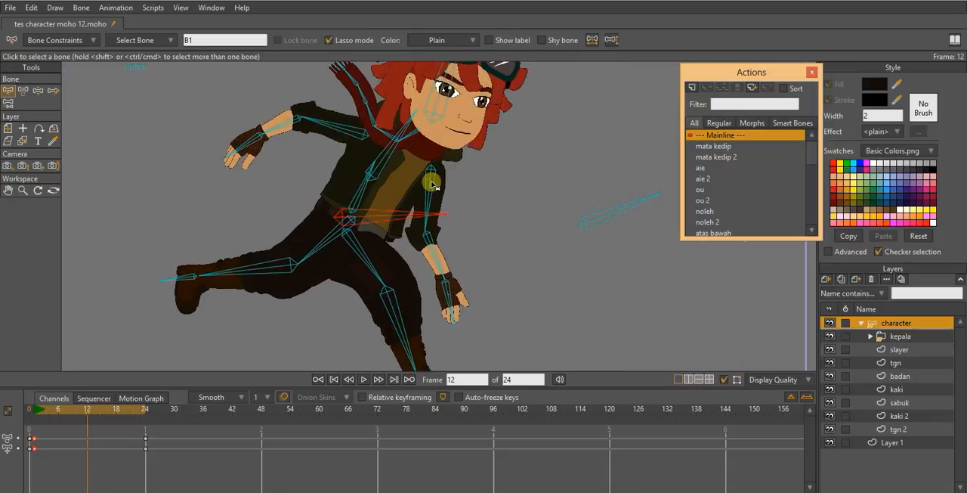
pyautogui.moveTo(432, 184); pyautogui.dragTo(408, 198)
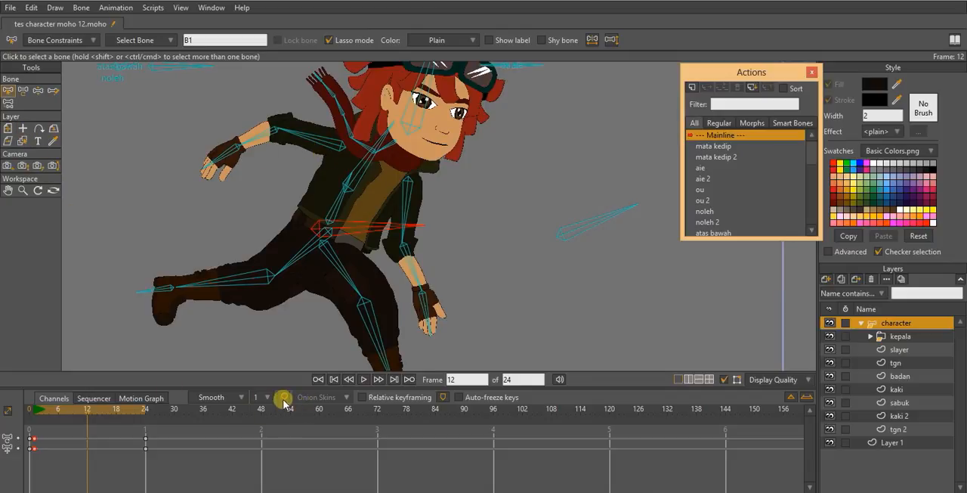
pyautogui.click(83, 421)
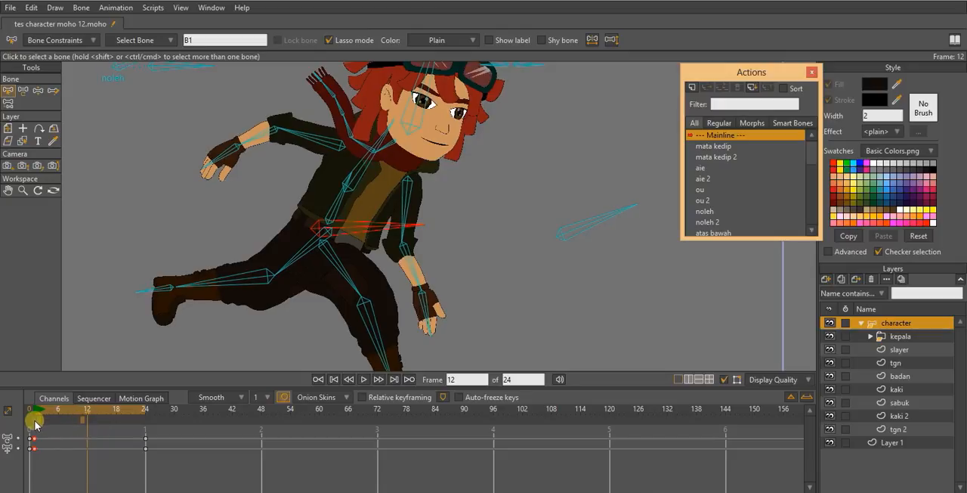
pyautogui.click(35, 421)
pyautogui.click(82, 421)
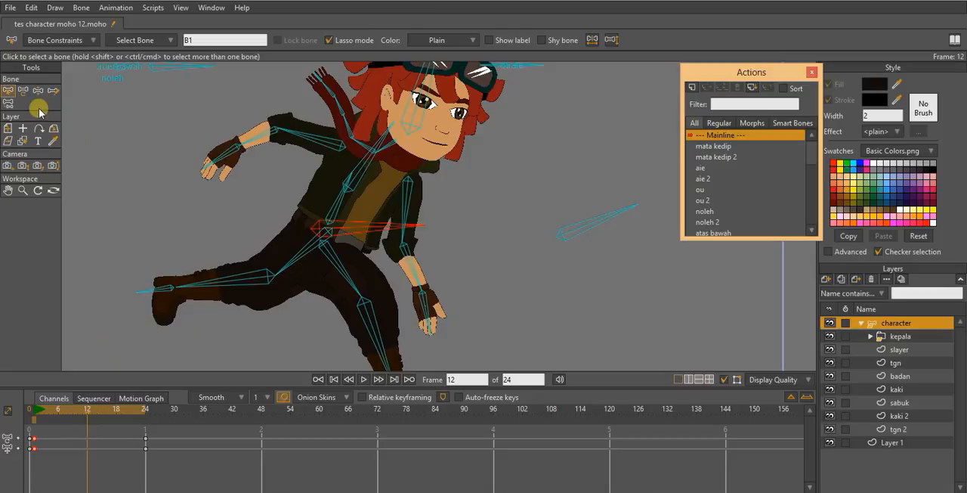
# - Swap the arm and leg positions at frame 12 with the bone transform tool, matching the frame 1 silhouette
pyautogui.click(24, 91)
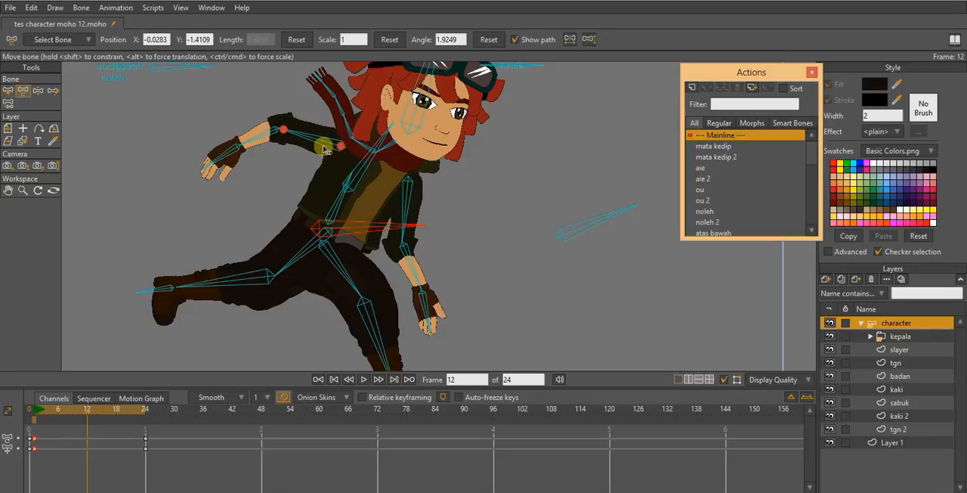
pyautogui.moveTo(324, 145); pyautogui.dragTo(418, 214)
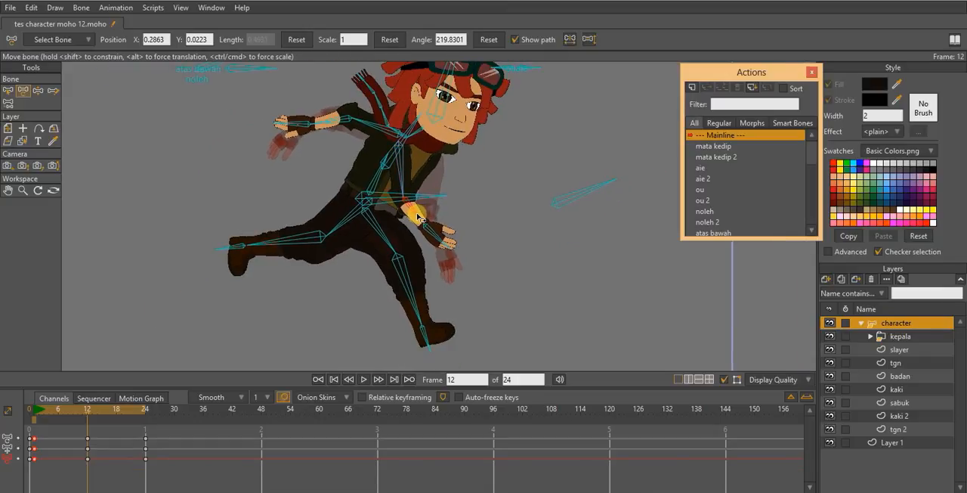
pyautogui.moveTo(377, 239); pyautogui.dragTo(395, 259)
pyautogui.moveTo(394, 281); pyautogui.dragTo(410, 283)
pyautogui.moveTo(301, 267); pyautogui.dragTo(286, 258)
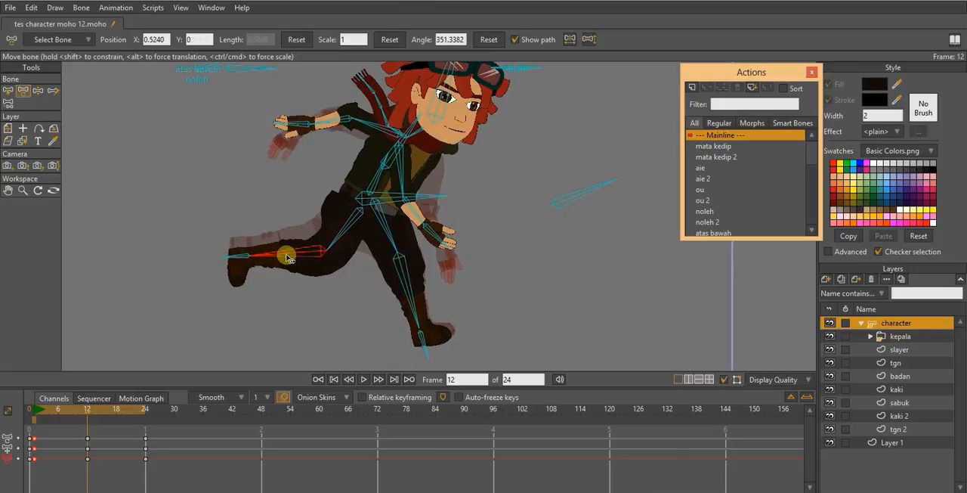
pyautogui.moveTo(352, 233); pyautogui.dragTo(335, 239)
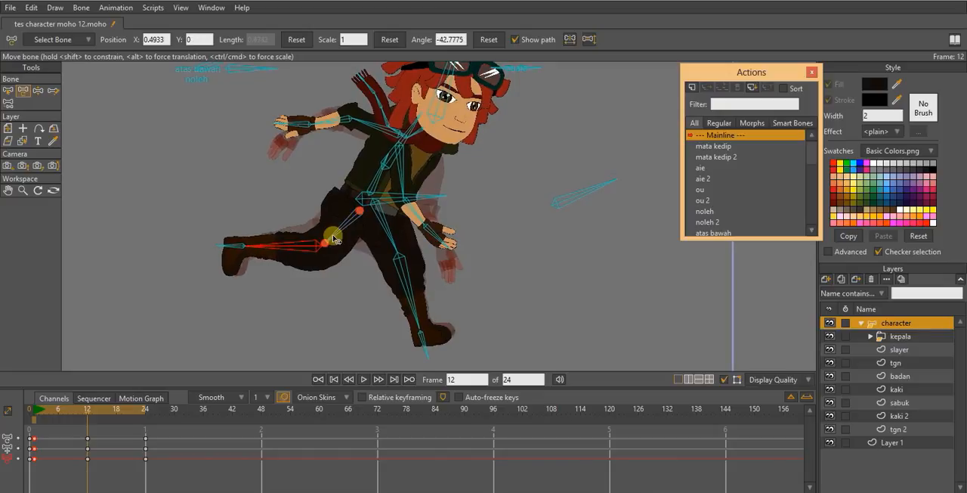
# - Shorten the rear leg's shin bone at frame 12 to a scale of about 0.84
pyautogui.moveTo(251, 248); pyautogui.dragTo(241, 252)
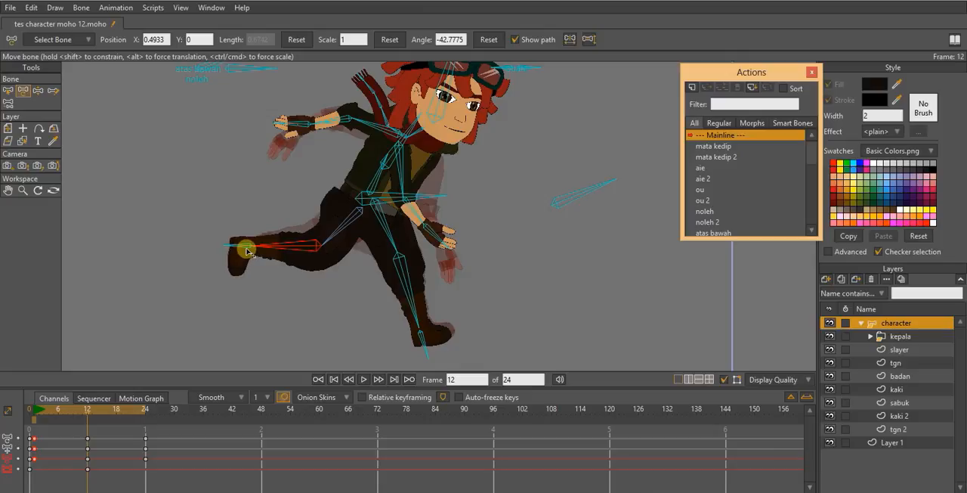
pyautogui.moveTo(248, 252); pyautogui.dragTo(245, 252)
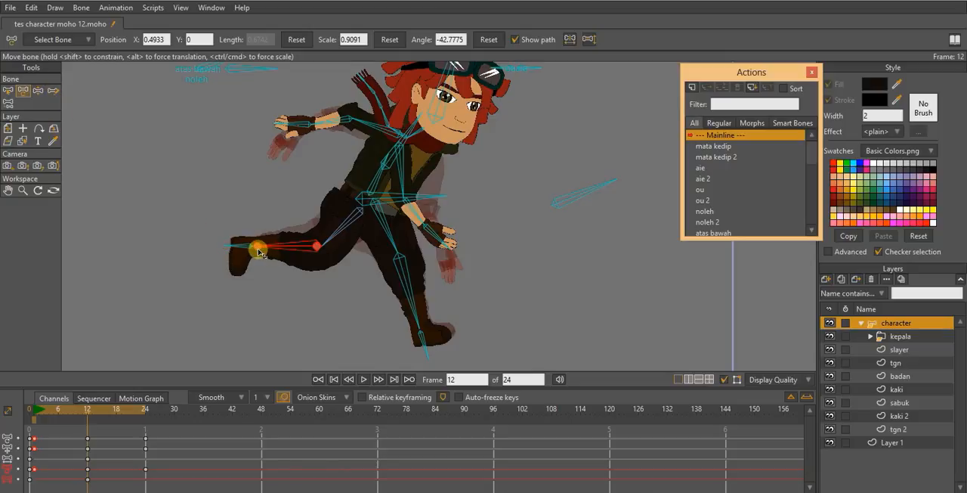
pyautogui.moveTo(255, 247)
pyautogui.mouseDown()
pyautogui.moveTo(247, 245)
pyautogui.moveTo(257, 245)
pyautogui.mouseUp()
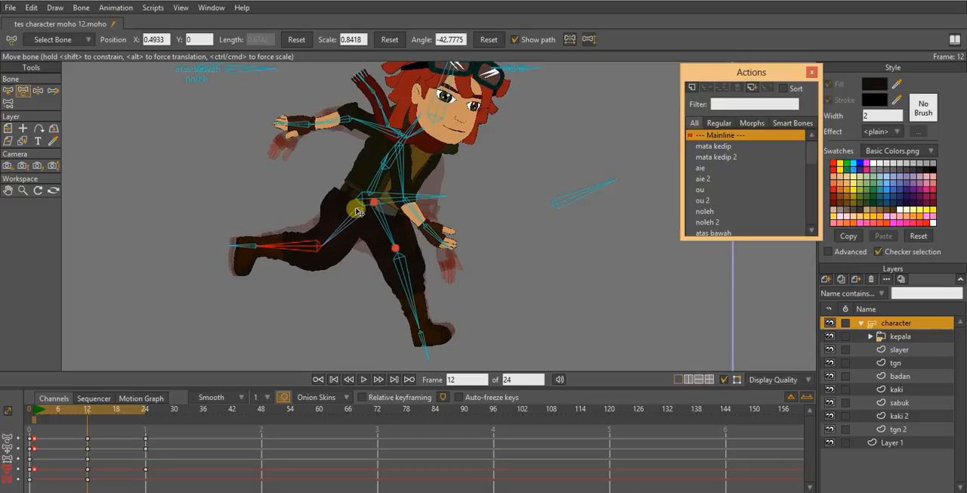
# - Move the rear thigh bone to about X 0.108, Y -0.1, rotate it to about 220.7° and lengthen it to scale 1.01
pyautogui.moveTo(360, 215); pyautogui.dragTo(364, 217)
pyautogui.click(406, 225)
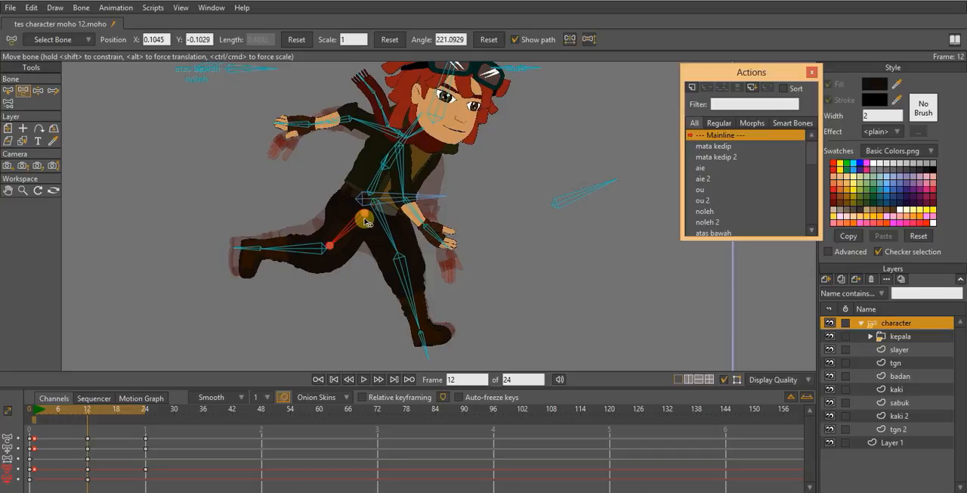
pyautogui.scroll(2, 362, 218)
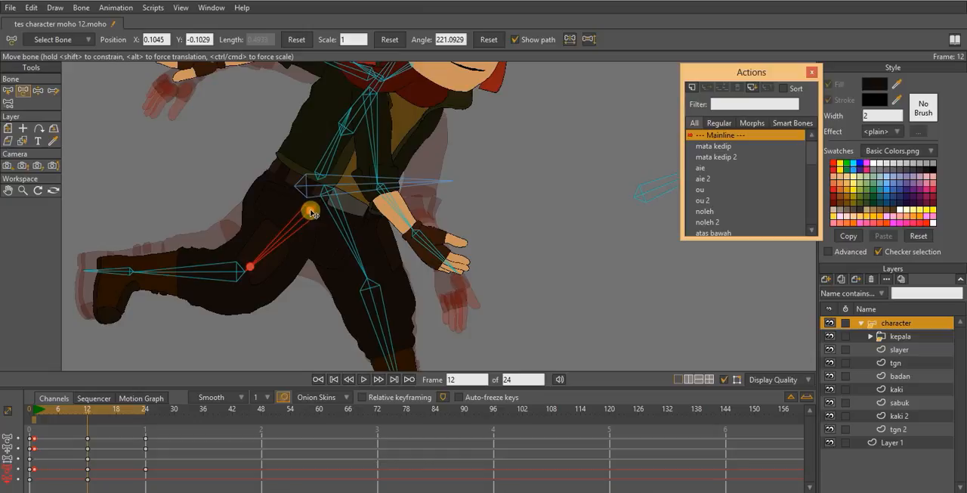
pyautogui.moveTo(308, 213); pyautogui.dragTo(305, 220)
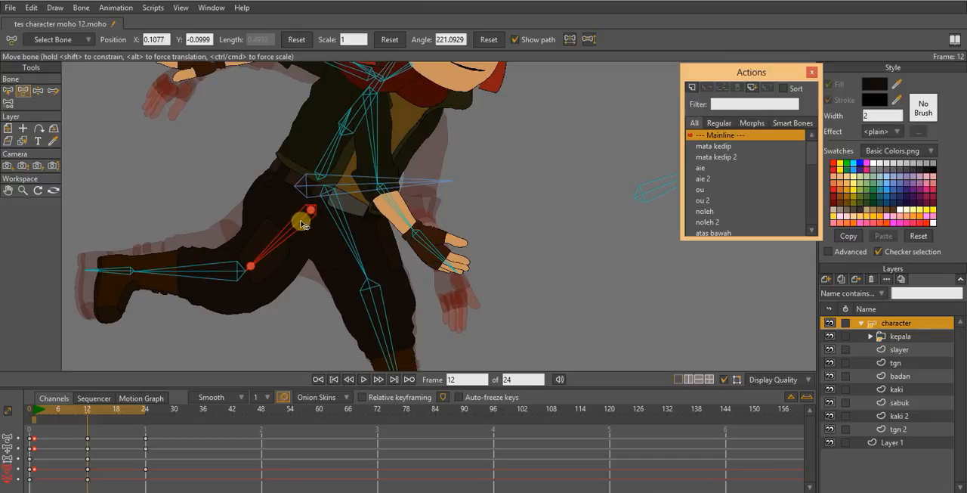
pyautogui.moveTo(294, 223); pyautogui.dragTo(250, 267)
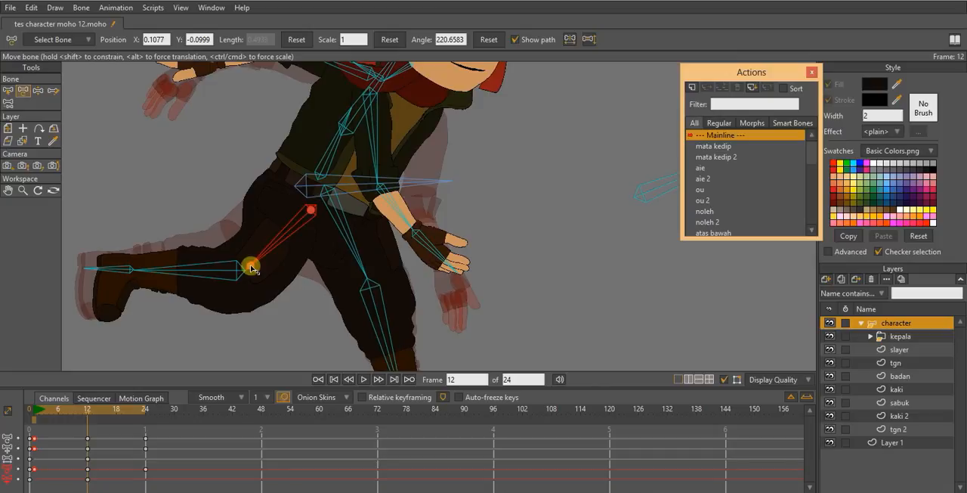
pyautogui.moveTo(252, 267)
pyautogui.mouseDown()
pyautogui.moveTo(249, 260)
pyautogui.moveTo(255, 265)
pyautogui.mouseUp()
# - Reposition both upper arm bones at the shoulders, the forward arm at about X 0.265, Y 0.119 and the backward arm at about X 0.389, Y -0.144
pyautogui.scroll(-2, 371, 261)
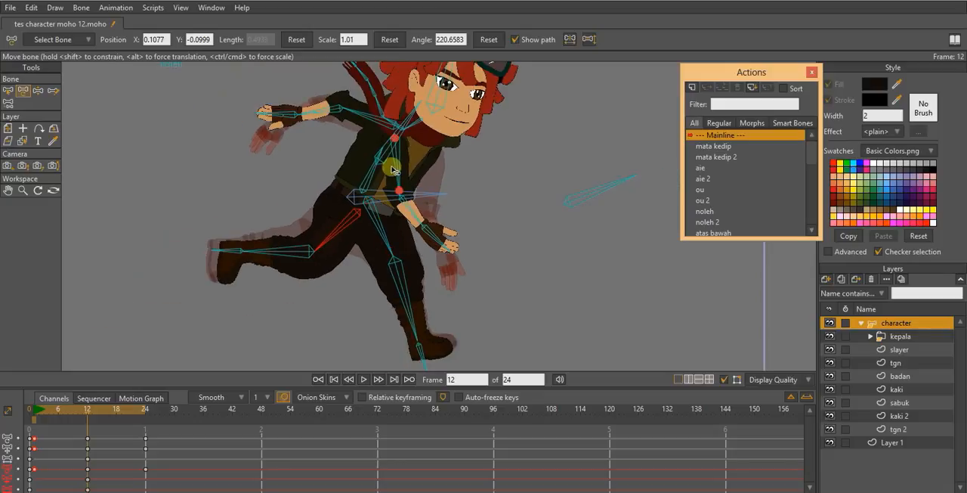
pyautogui.moveTo(397, 153); pyautogui.dragTo(370, 171)
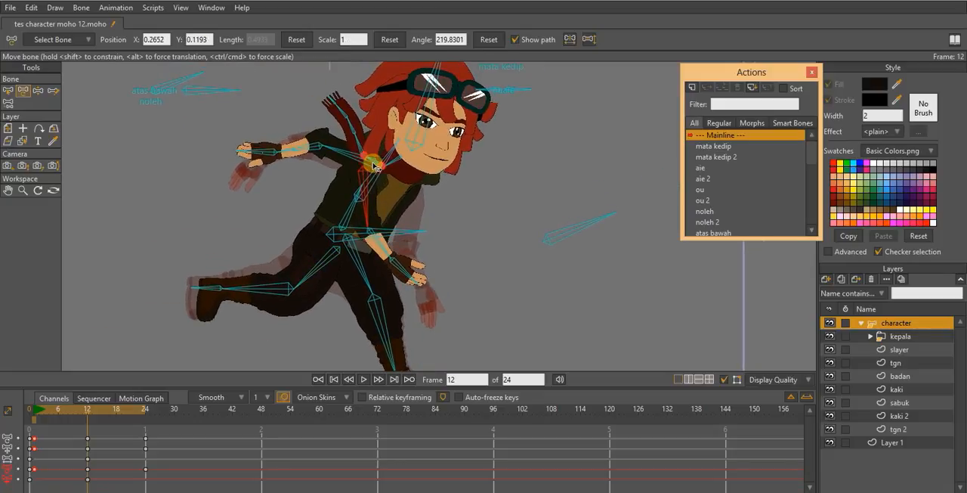
pyautogui.scroll(2, 372, 166)
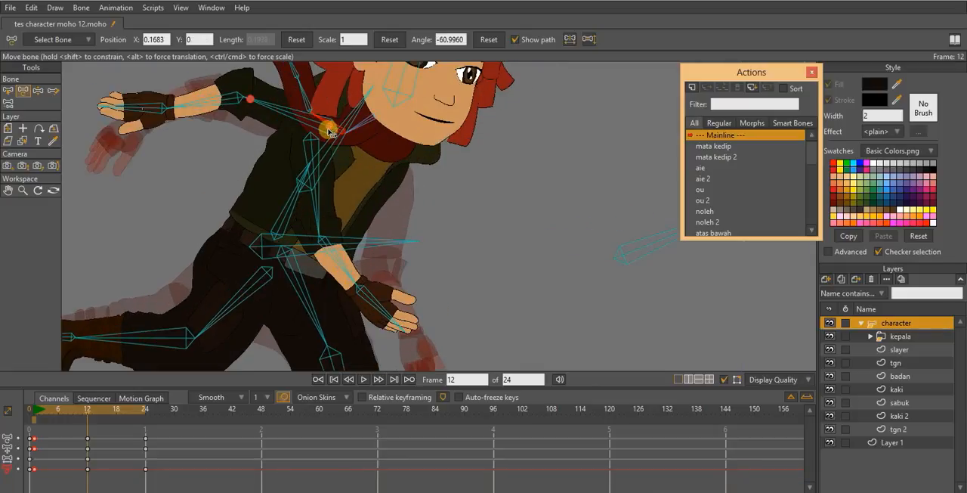
pyautogui.moveTo(330, 131); pyautogui.dragTo(365, 146)
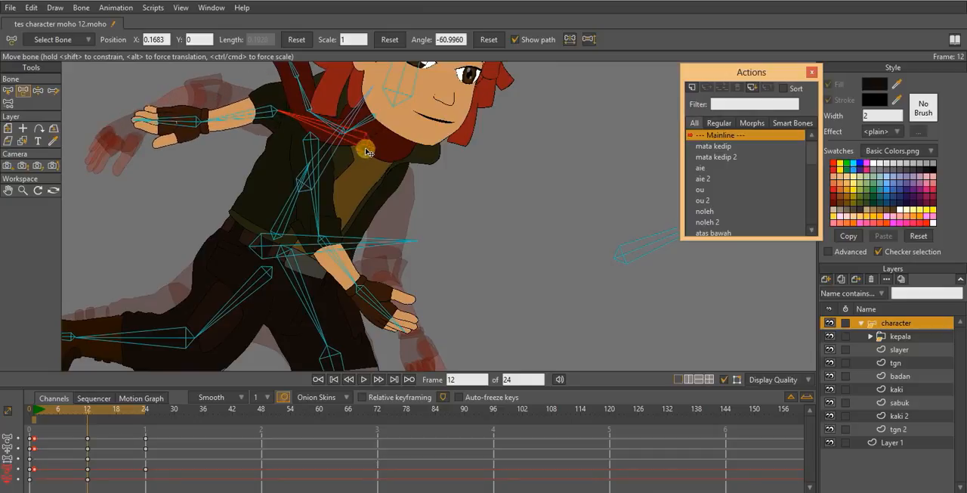
pyautogui.scroll(-2, 378, 163)
pyautogui.scroll(1, 406, 162)
pyautogui.scroll(-1, 401, 164)
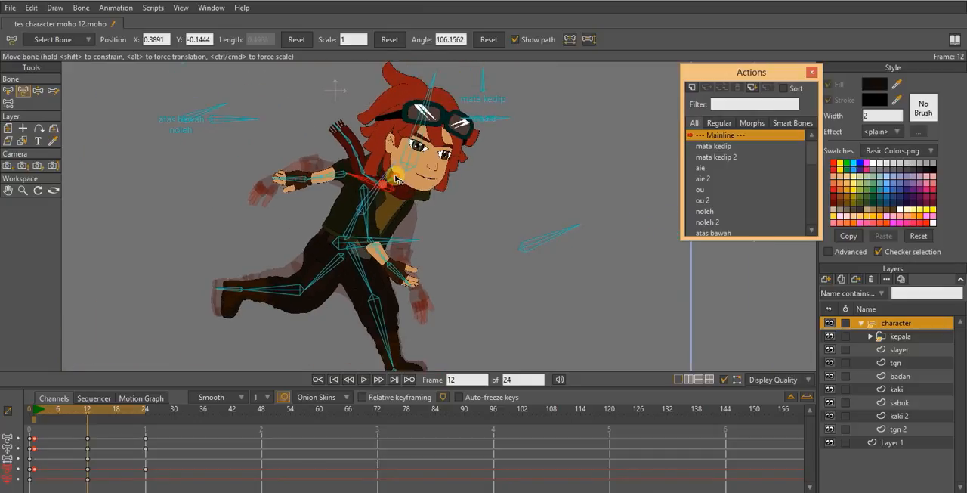
# - Bend the scarf bones at frame 12 so the tail swings farther back behind the head and its tip points up
pyautogui.scroll(2, 395, 165)
pyautogui.scroll(3, 392, 166)
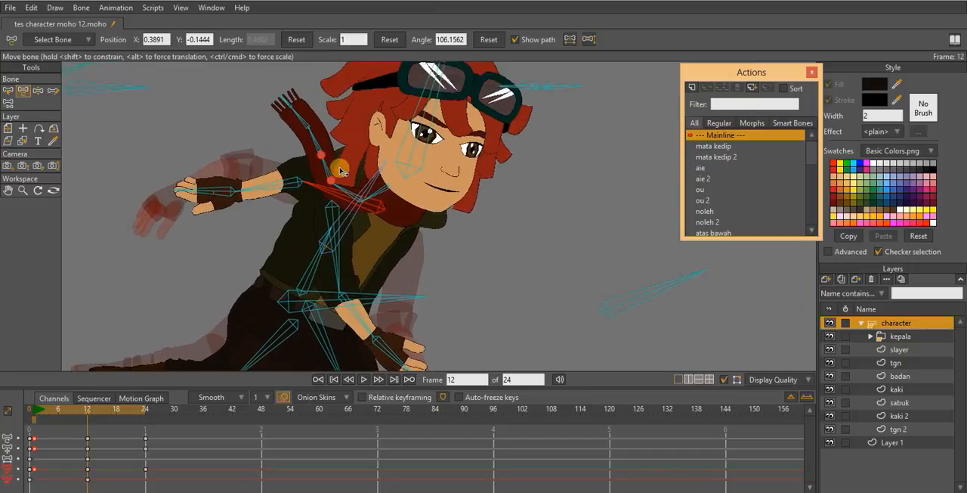
pyautogui.moveTo(329, 170); pyautogui.dragTo(290, 134)
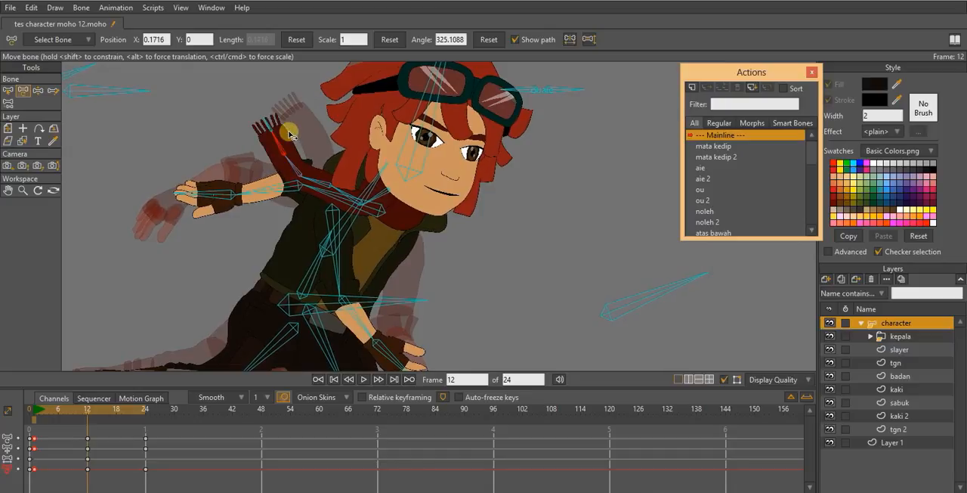
pyautogui.click(347, 184)
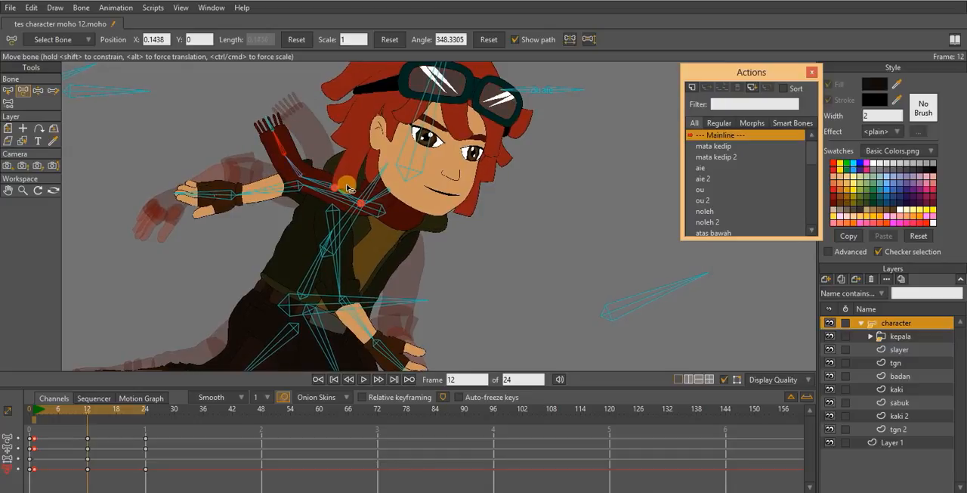
pyautogui.moveTo(346, 189); pyautogui.dragTo(344, 191)
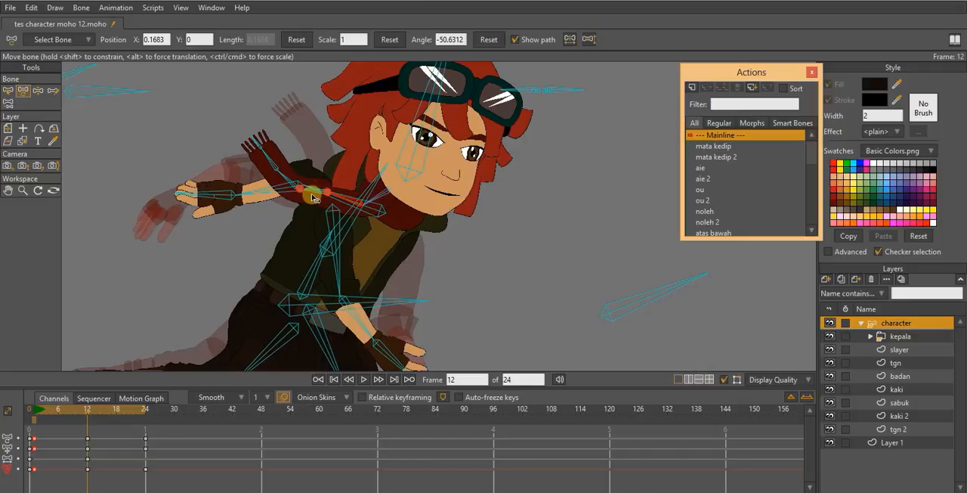
pyautogui.moveTo(312, 198); pyautogui.dragTo(327, 138)
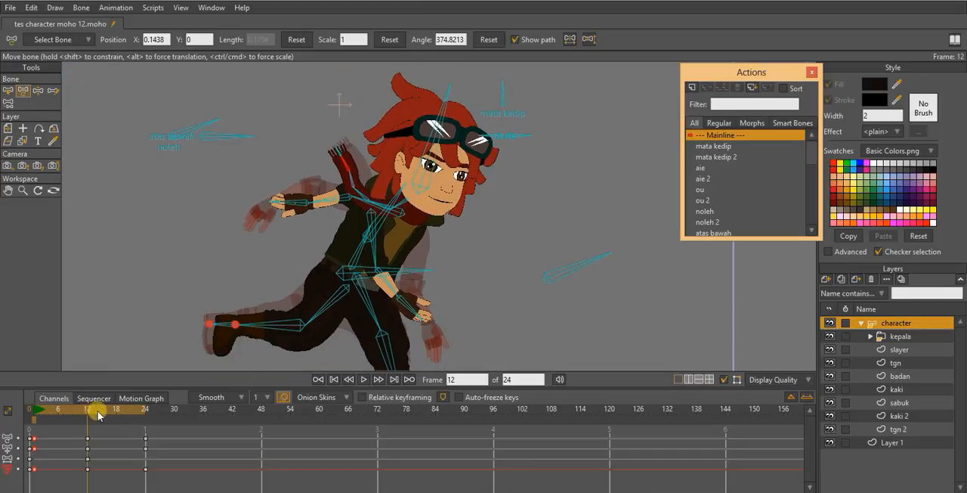
pyautogui.moveTo(98, 413)
pyautogui.mouseDown()
pyautogui.moveTo(137, 412)
pyautogui.moveTo(65, 412)
pyautogui.moveTo(119, 408)
pyautogui.moveTo(89, 408)
pyautogui.mouseUp()
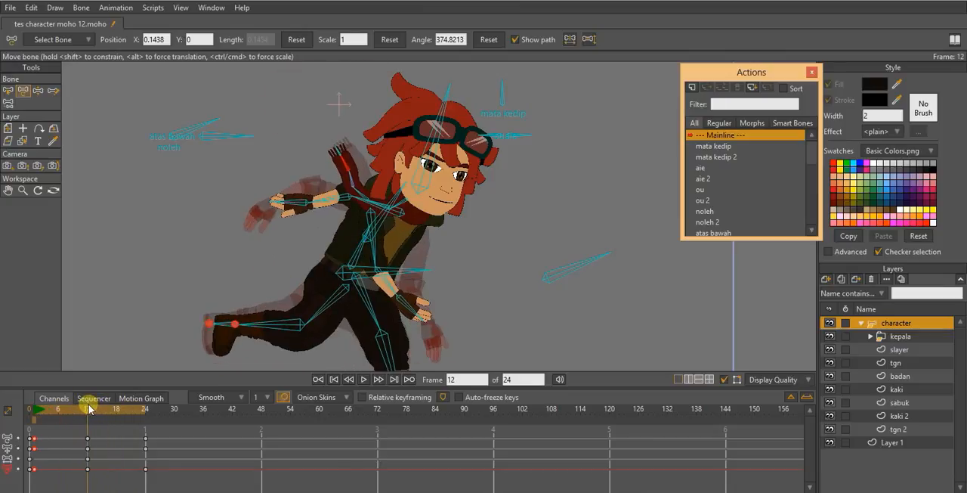
pyautogui.scroll(3, 316, 146)
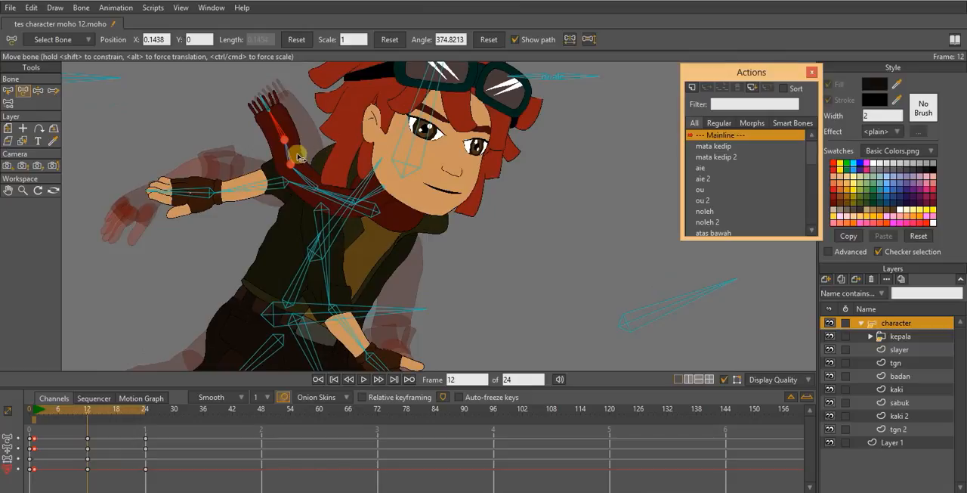
pyautogui.moveTo(310, 174); pyautogui.dragTo(291, 148)
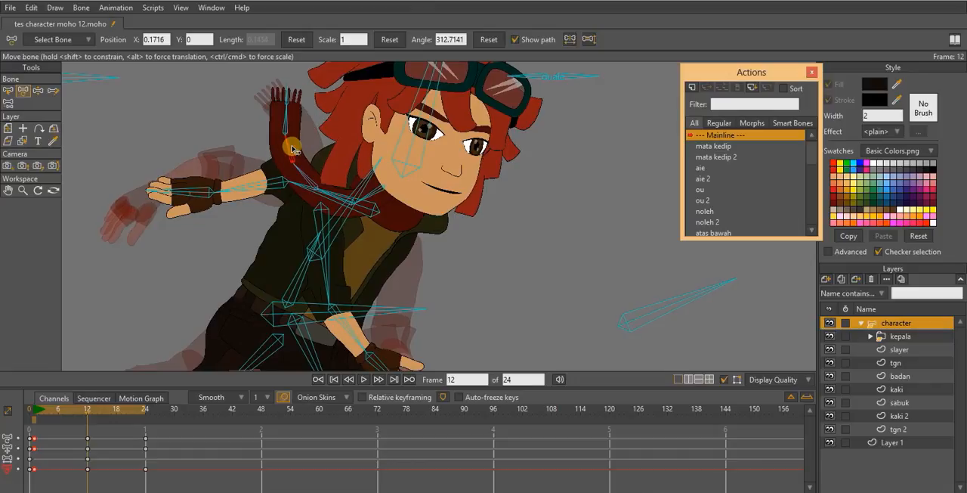
# - Scrub to frame 24 and compare the whole figure's pose with the onion skin
pyautogui.moveTo(63, 413); pyautogui.dragTo(144, 405)
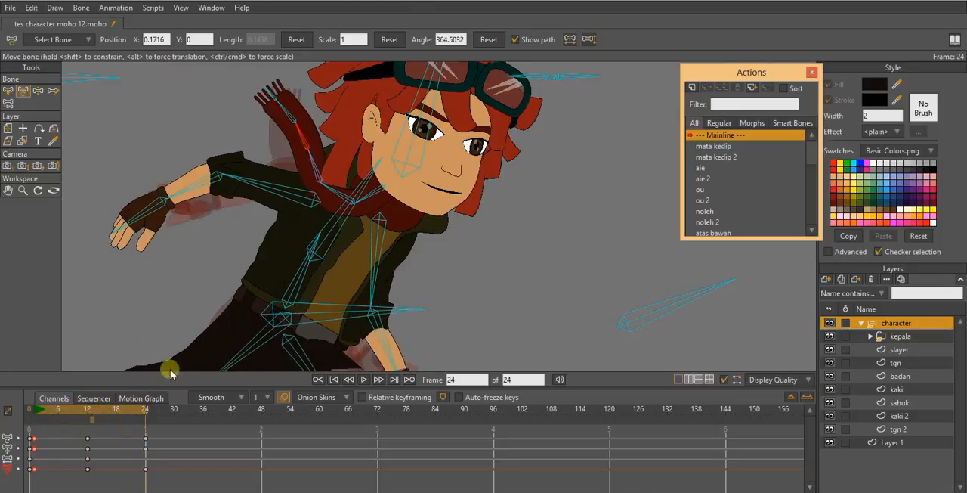
pyautogui.scroll(-1, 406, 208)
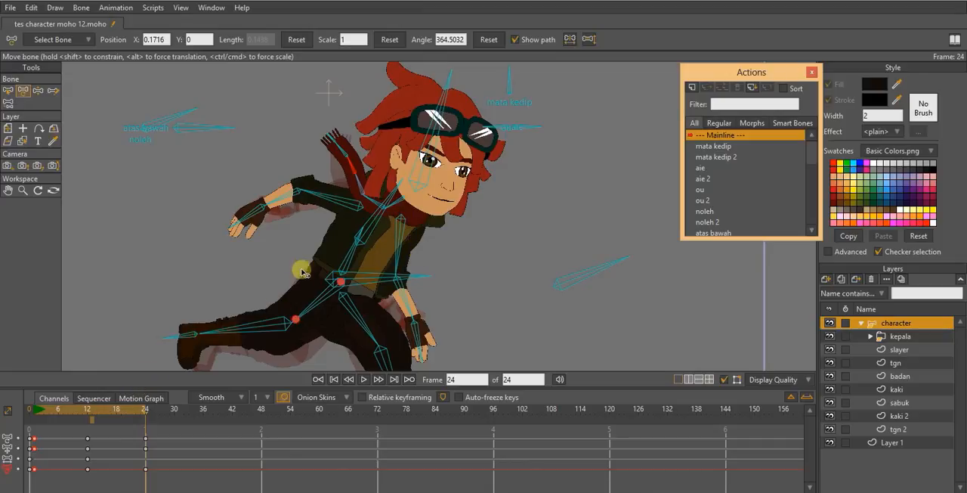
pyautogui.moveTo(302, 269); pyautogui.dragTo(283, 230)
pyautogui.scroll(-2, 284, 229)
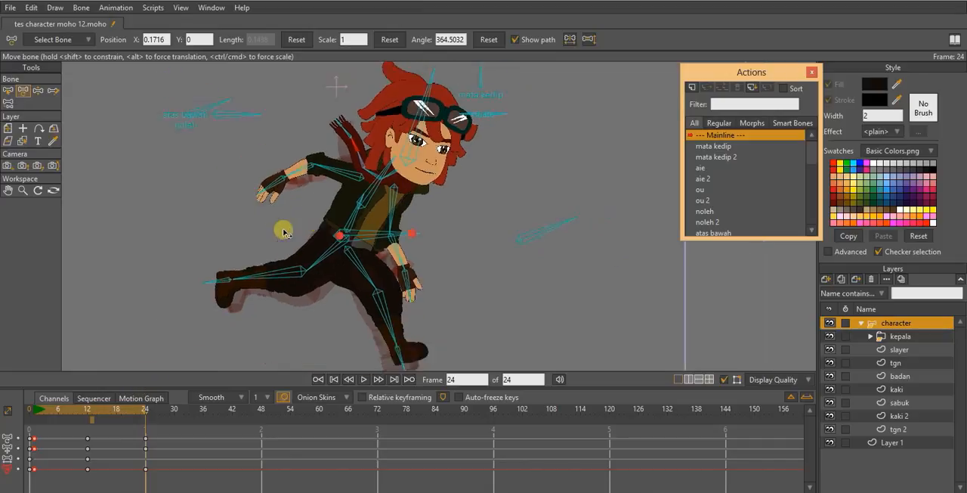
# - At frame 6, raise the whole figure by moving the hip bone to about X -0.018, Y -1.277
pyautogui.click(58, 410)
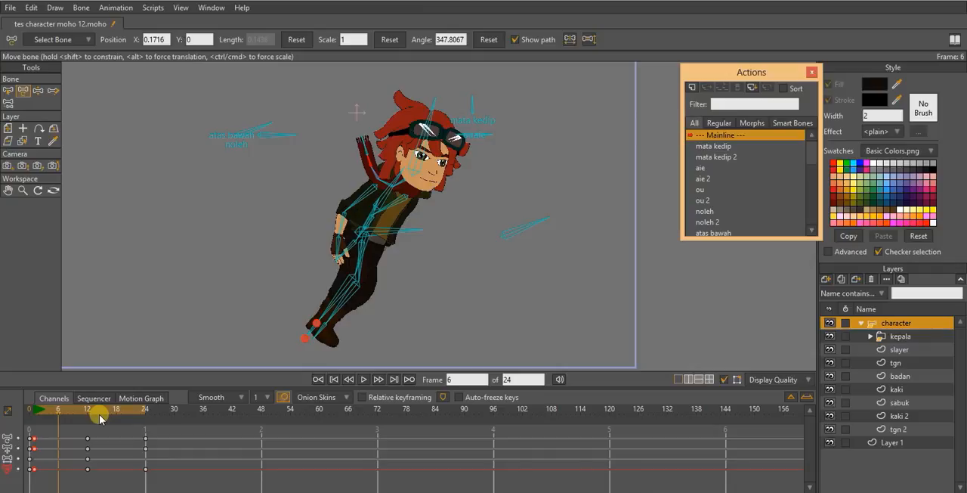
pyautogui.scroll(3, 355, 252)
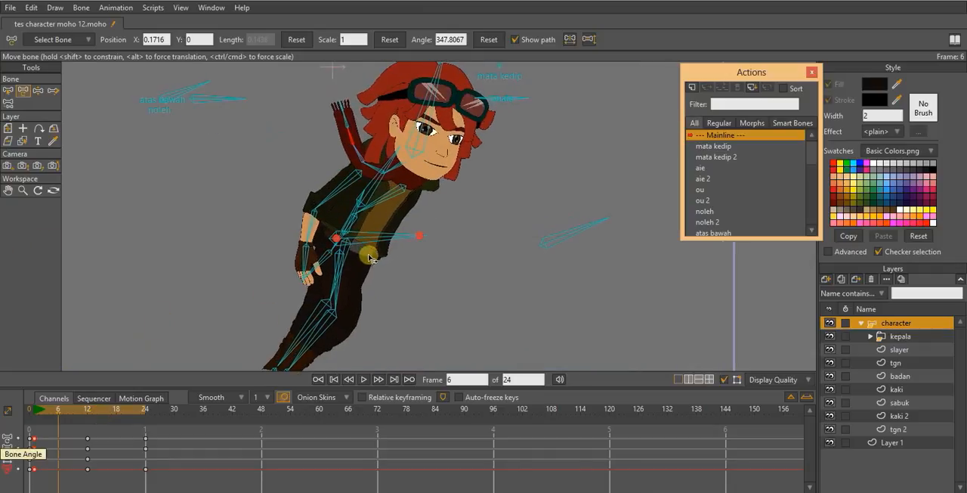
pyautogui.moveTo(359, 254); pyautogui.dragTo(348, 243)
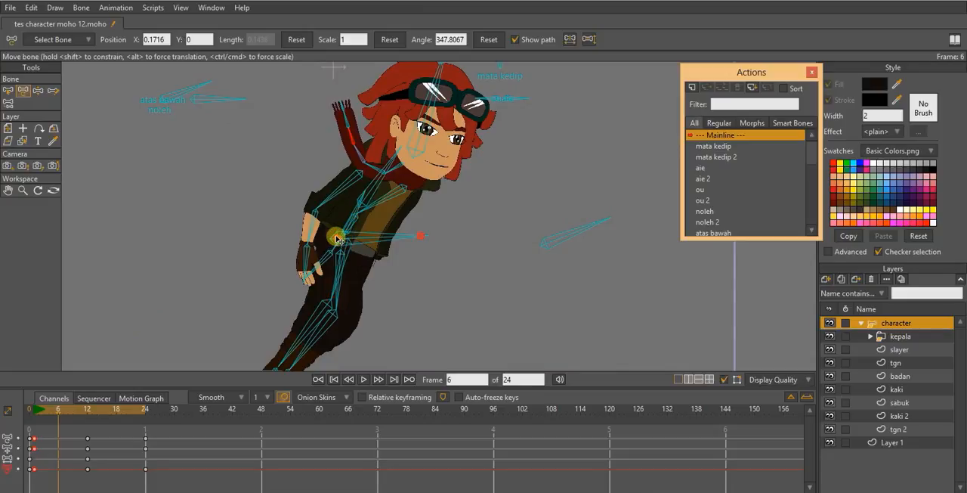
pyautogui.moveTo(338, 241); pyautogui.dragTo(347, 225)
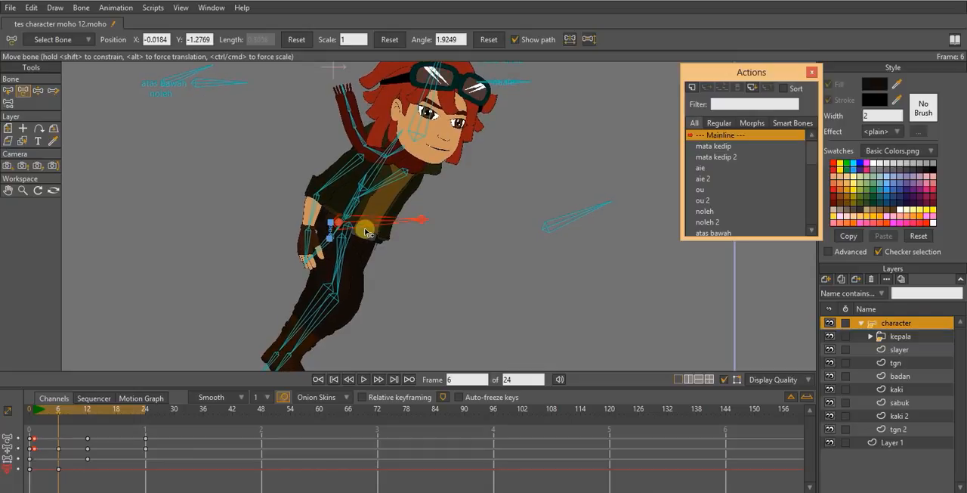
pyautogui.scroll(-1, 365, 232)
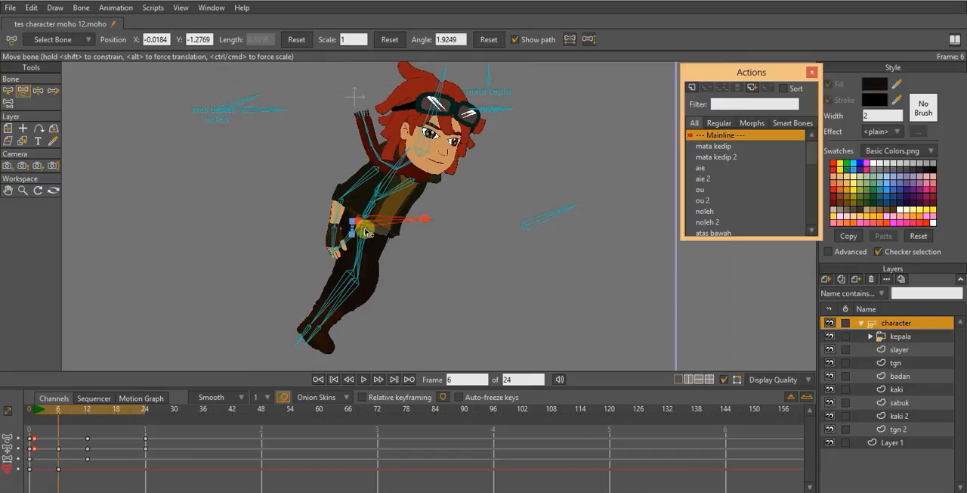
# - Show frame 1 as an onion skin and raise the hip bone at frame 6 to about Y -1.215
pyautogui.click(35, 420)
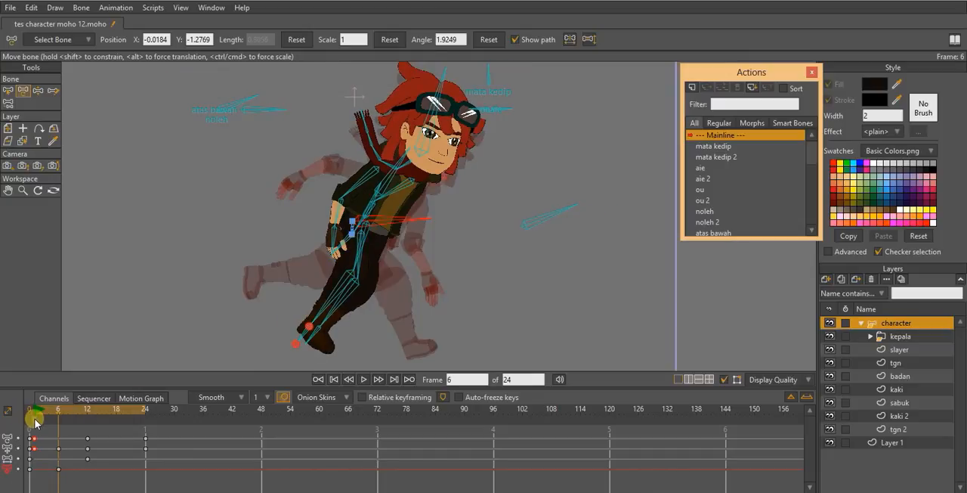
pyautogui.scroll(-2, 317, 257)
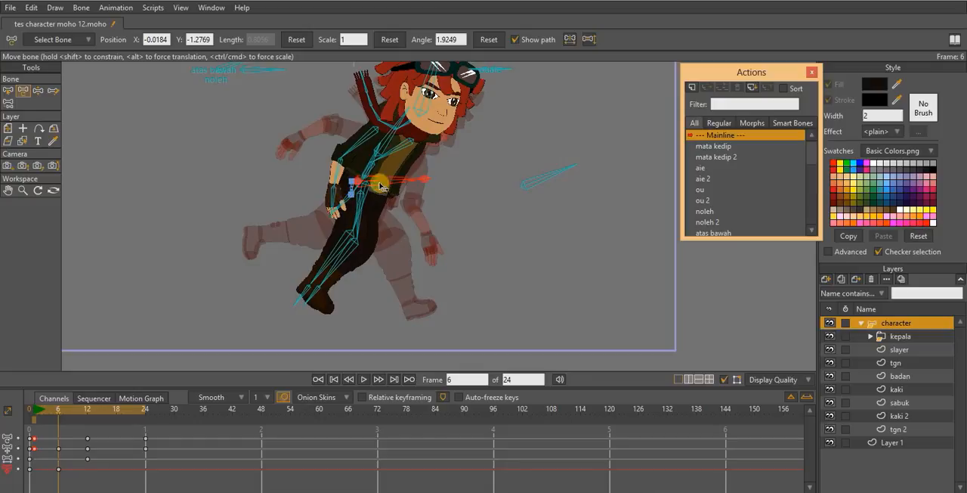
pyautogui.scroll(2, 381, 186)
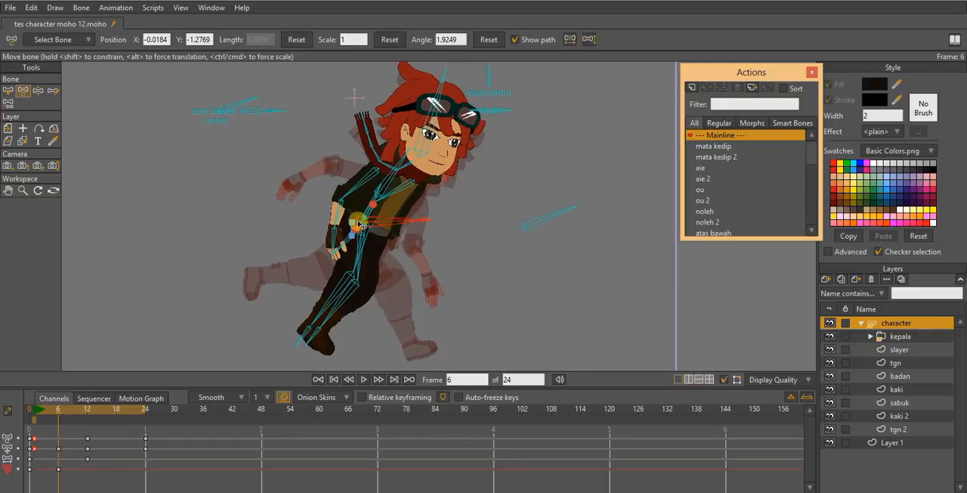
pyautogui.moveTo(359, 223); pyautogui.dragTo(359, 217)
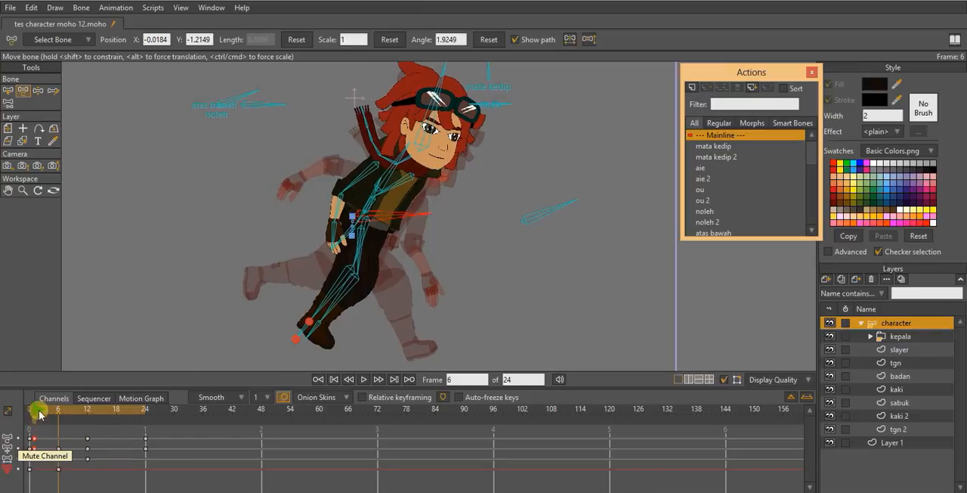
# - Copy the hip bone's frame 0 position key to frames 1, 12 and 24
pyautogui.moveTo(38, 410); pyautogui.dragTo(35, 409)
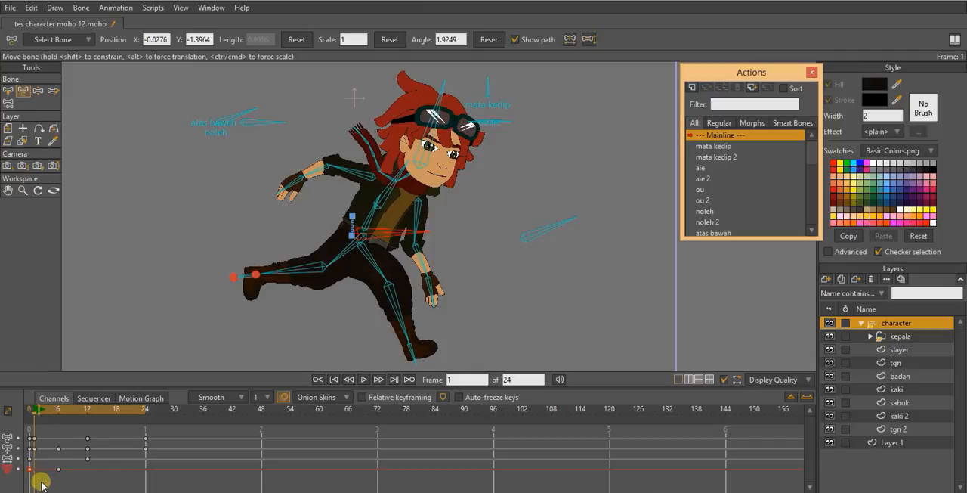
pyautogui.hotkey('ctrl', 'v')
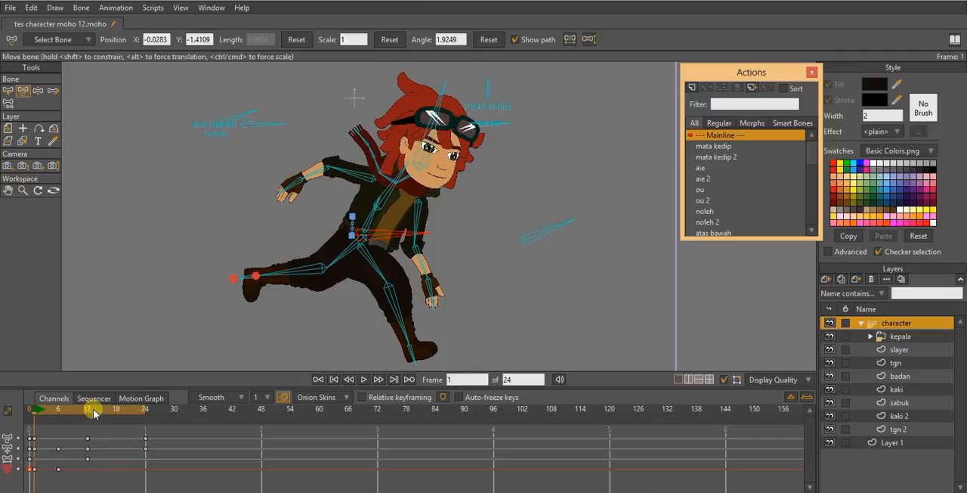
pyautogui.click(89, 410)
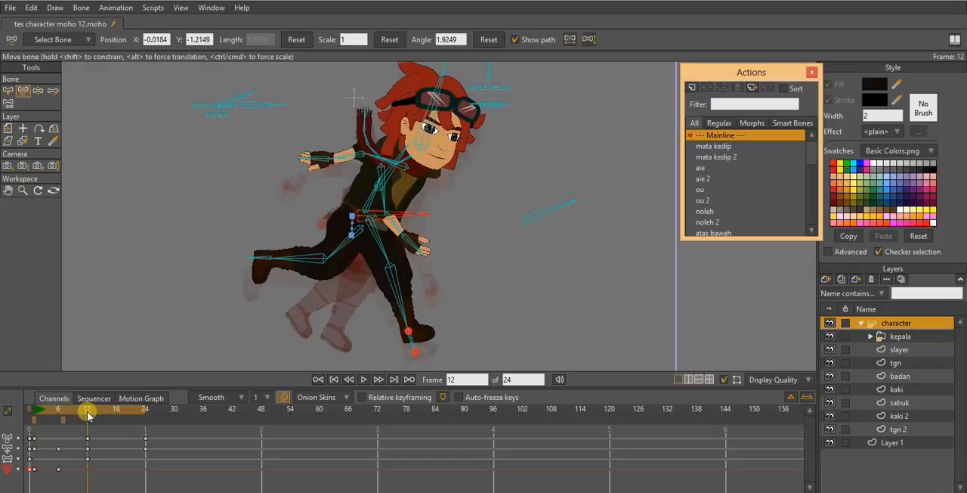
pyautogui.click(146, 409)
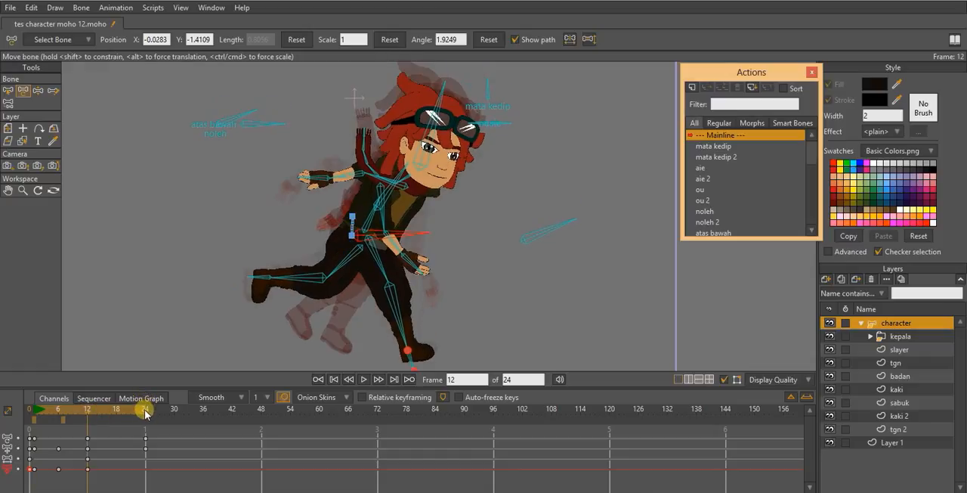
pyautogui.hotkey('ctrl', 'v')
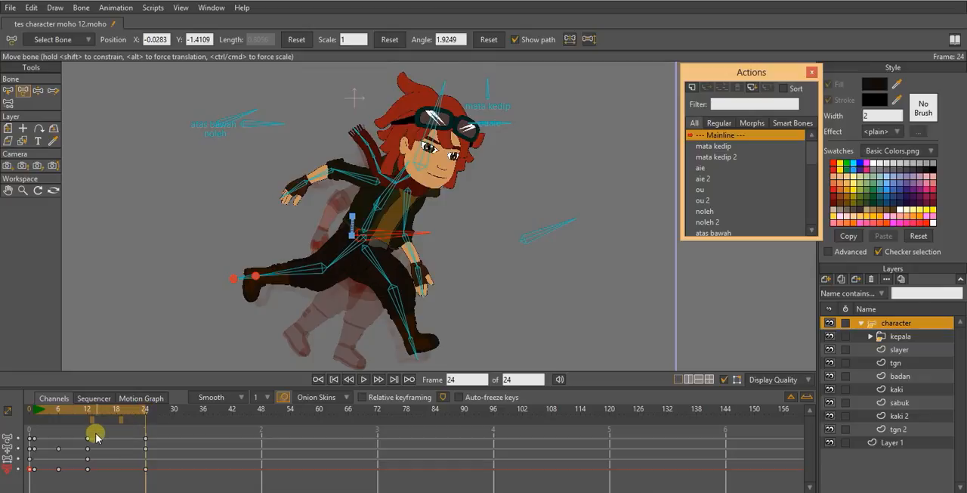
# - Copy the hip bone's raised position key from frame 6 to frame 18
pyautogui.click(59, 411)
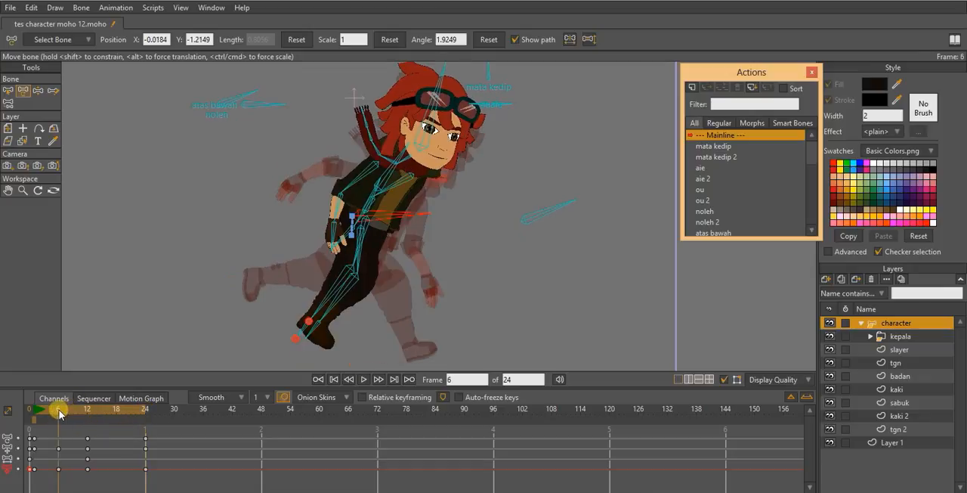
pyautogui.moveTo(59, 411); pyautogui.dragTo(119, 403)
pyautogui.click(59, 467)
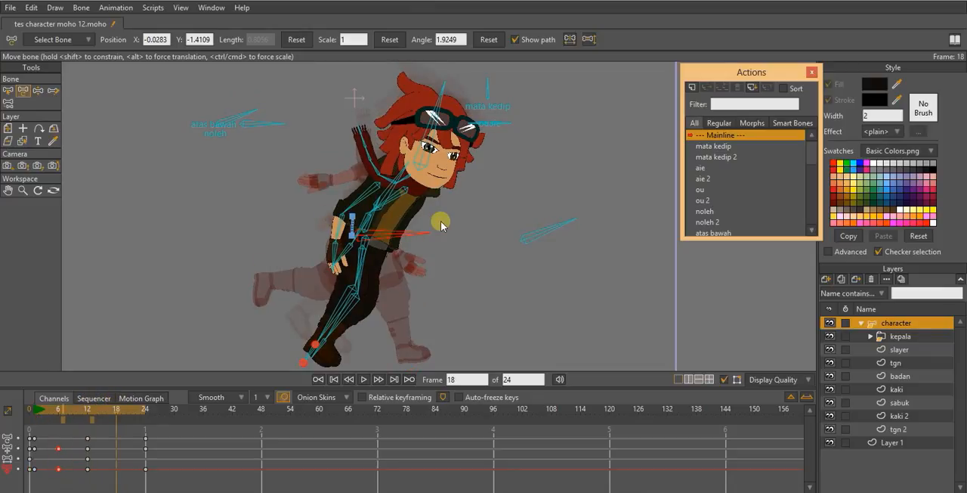
pyautogui.moveTo(443, 226); pyautogui.dragTo(441, 221)
pyautogui.scroll(-2, 441, 221)
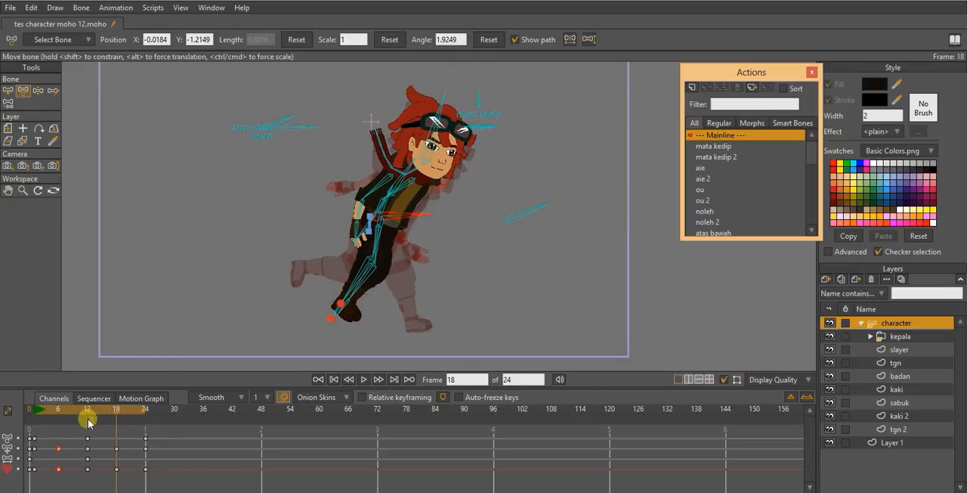
# - Play back the run cycle to check the up-and-down motion of the hips
pyautogui.scroll(-2, 399, 182)
pyautogui.scroll(3, 401, 183)
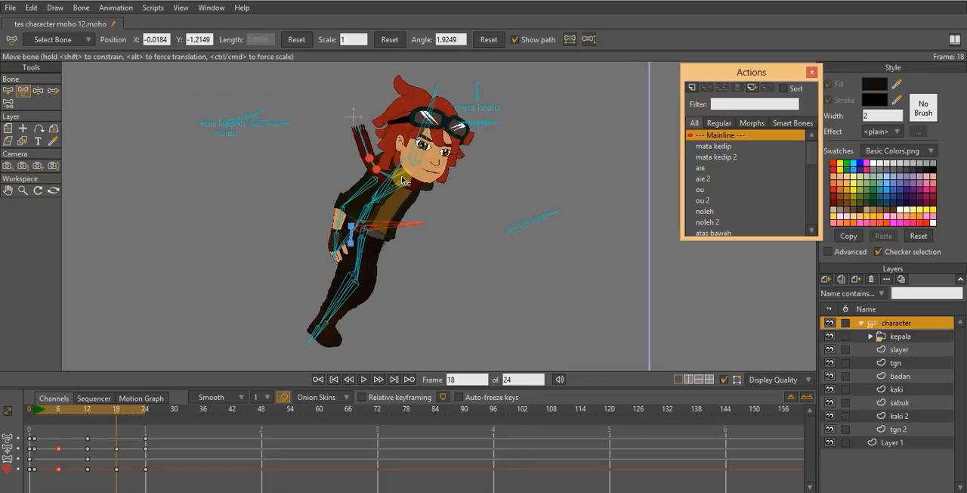
pyautogui.scroll(-2, 403, 188)
pyautogui.press('space')
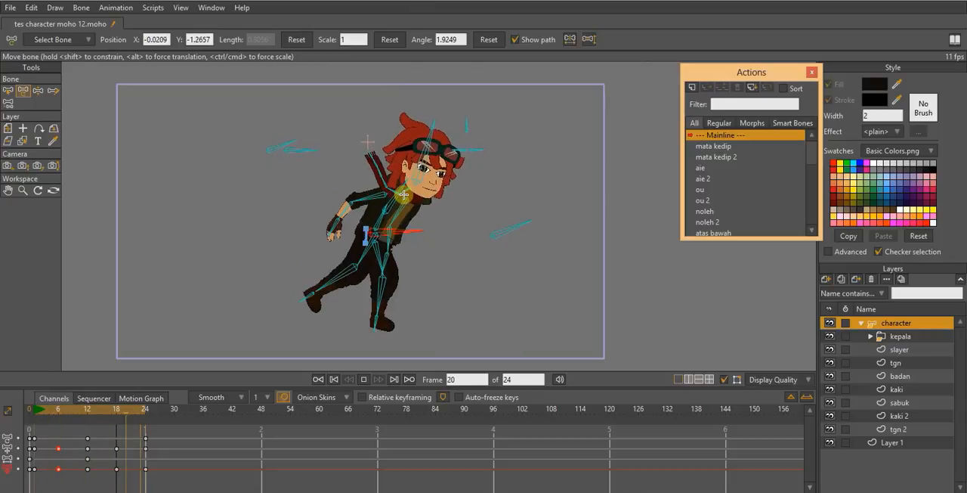
pyautogui.scroll(1, 439, 212)
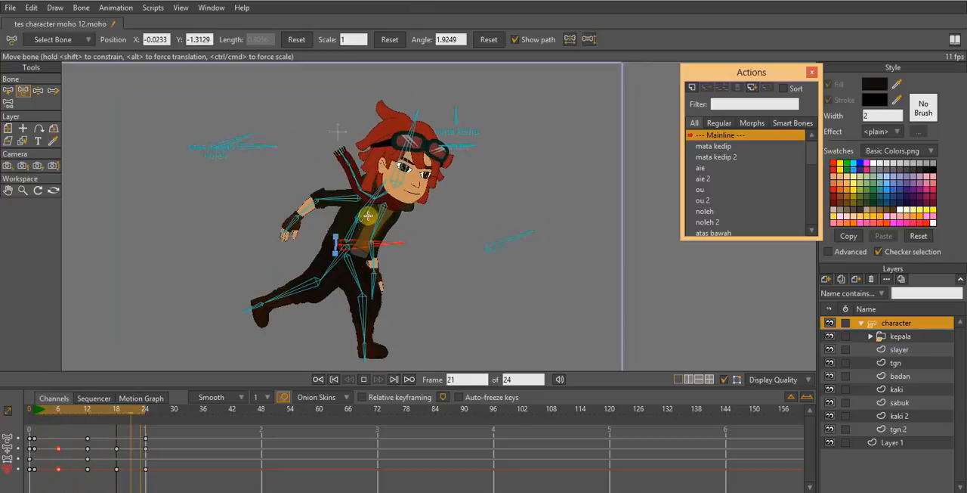
# - At frame 1, rotate the upper torso bone more upright, to about -1.93°
pyautogui.click(37, 408)
pyautogui.click(34, 408)
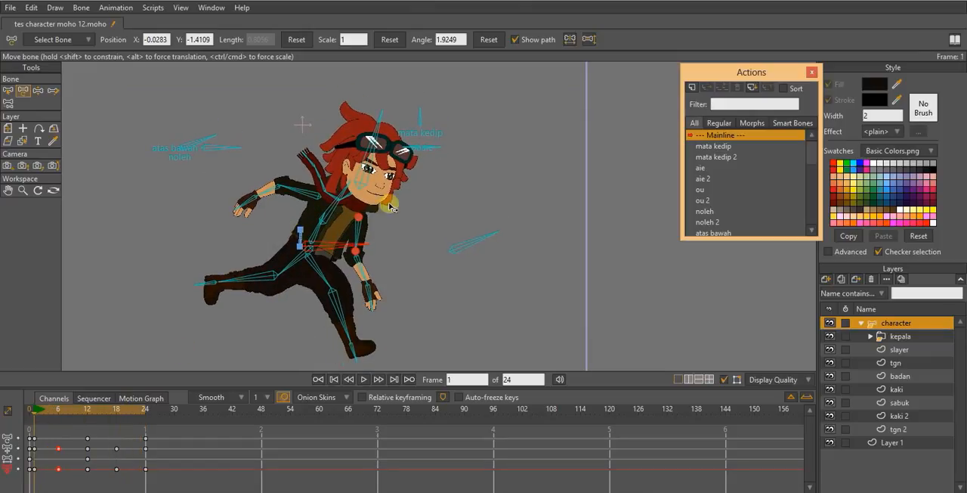
pyautogui.moveTo(353, 215); pyautogui.dragTo(371, 196)
pyautogui.scroll(2, 405, 219)
pyautogui.click(130, 335)
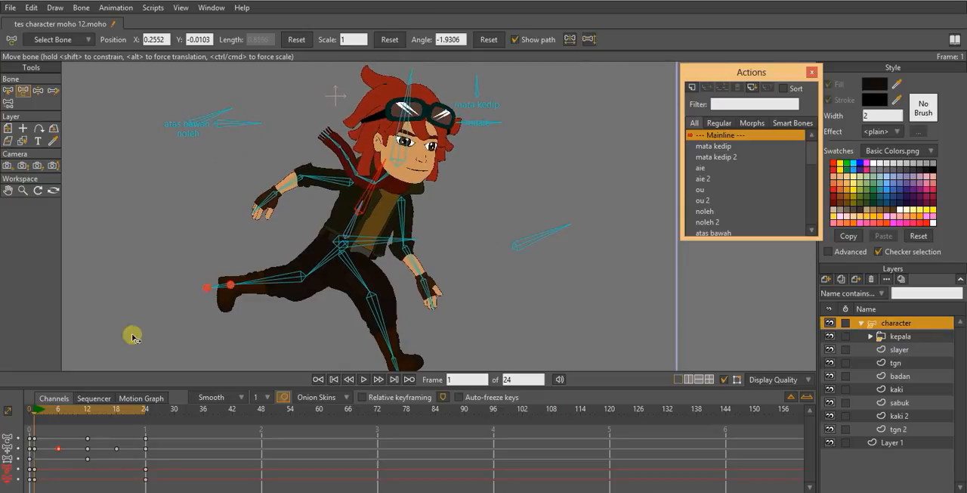
# - At frame 6, lean the upper torso bone forward to about -19.7°
pyautogui.click(28, 425)
pyautogui.moveTo(39, 414); pyautogui.dragTo(58, 410)
pyautogui.moveTo(371, 173); pyautogui.dragTo(381, 175)
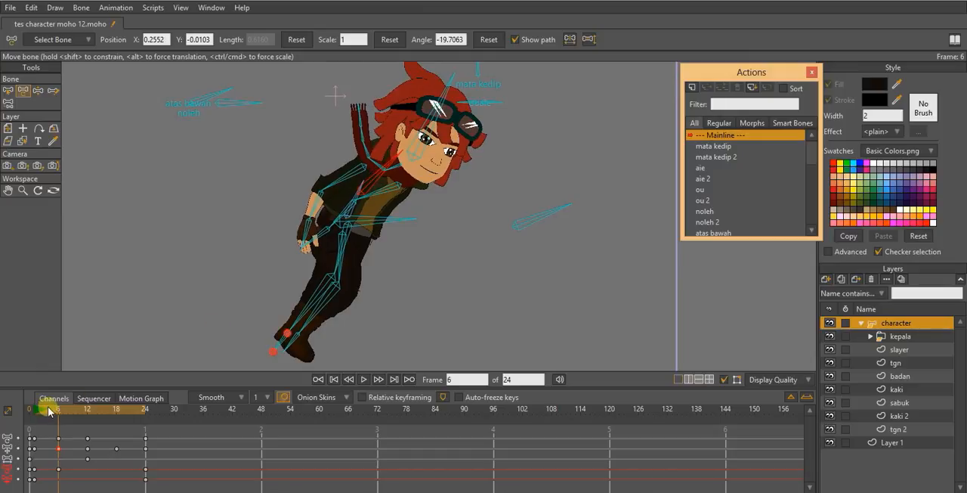
# - Copy the upper torso bone's frame 1 key to frames 12 and 24, and its frame 6 key to frame 18
pyautogui.moveTo(56, 409); pyautogui.dragTo(88, 415)
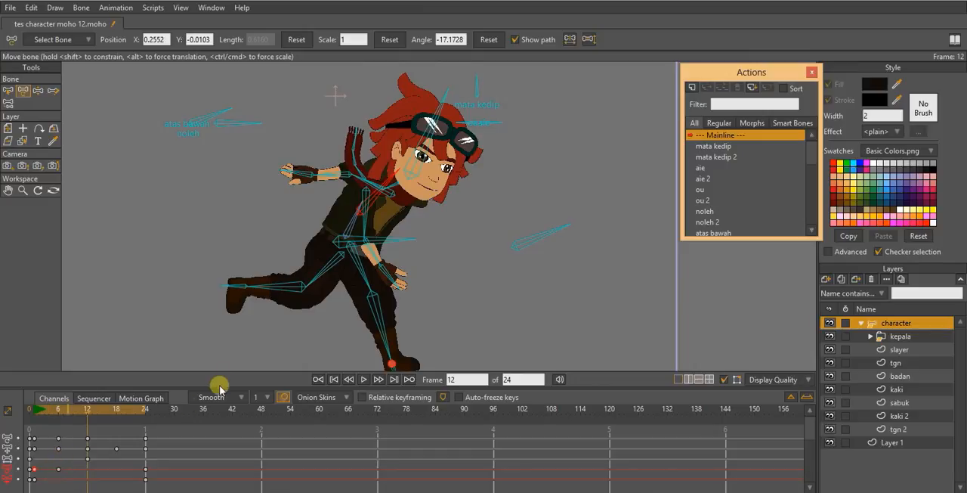
pyautogui.hotkey('ctrl', 'v')
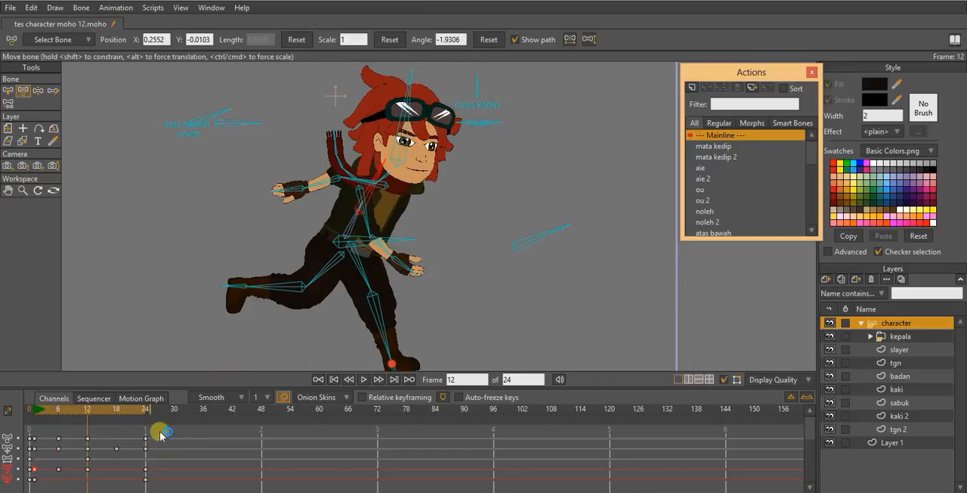
pyautogui.moveTo(90, 414); pyautogui.dragTo(118, 413)
pyautogui.click(50, 477)
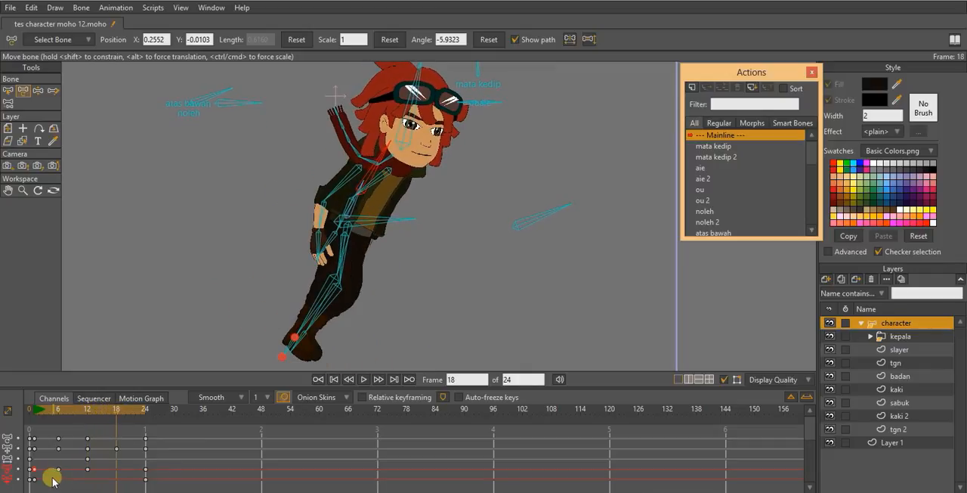
pyautogui.click(58, 469)
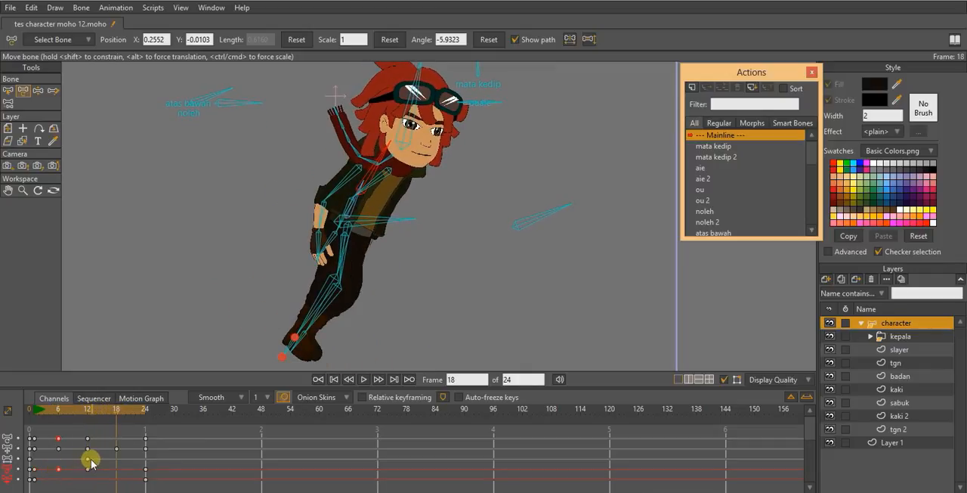
pyautogui.click(118, 453)
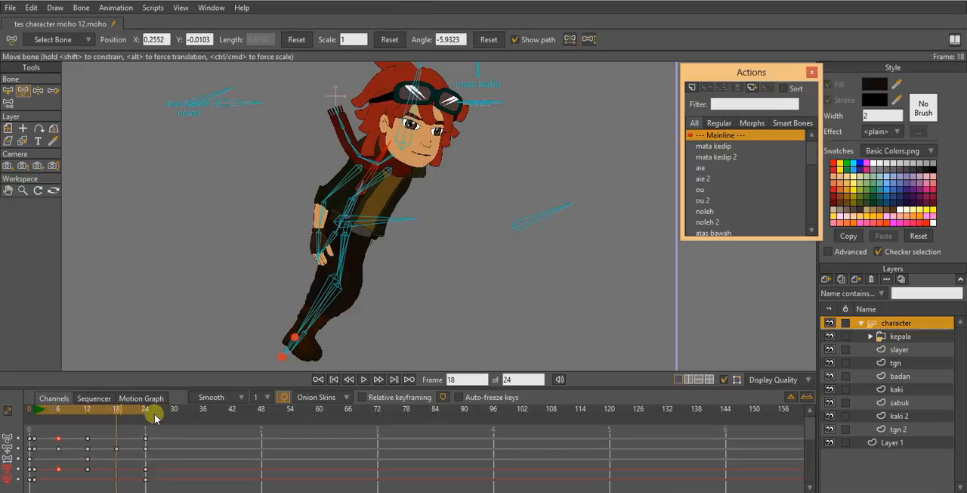
pyautogui.hotkey('ctrl', 'v')
pyautogui.moveTo(119, 412); pyautogui.dragTo(144, 411)
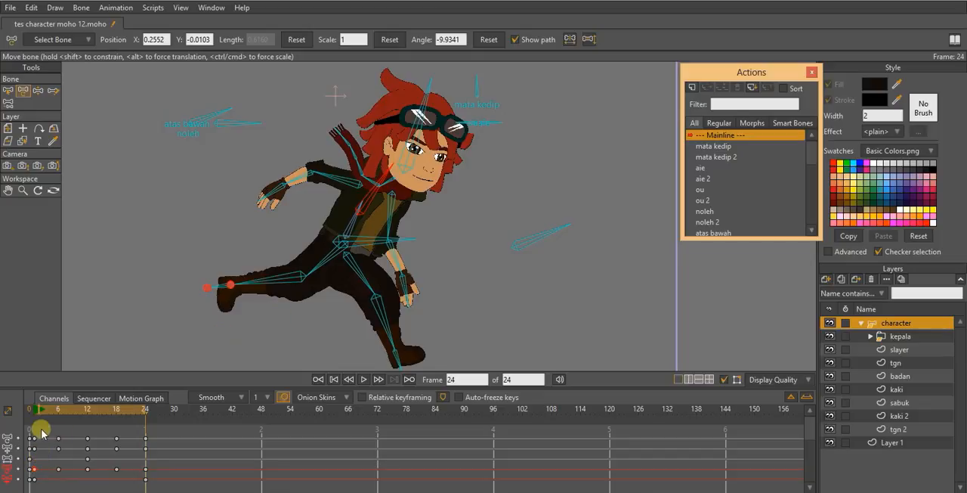
pyautogui.hotkey('ctrl', 'v')
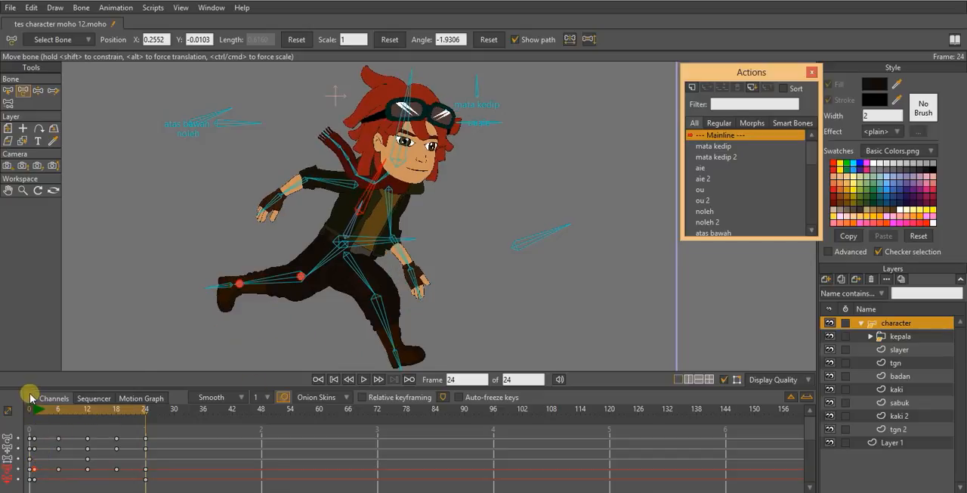
# - Play back the cycle to check the torso's rocking motion, and return to frame 1
pyautogui.press('space')
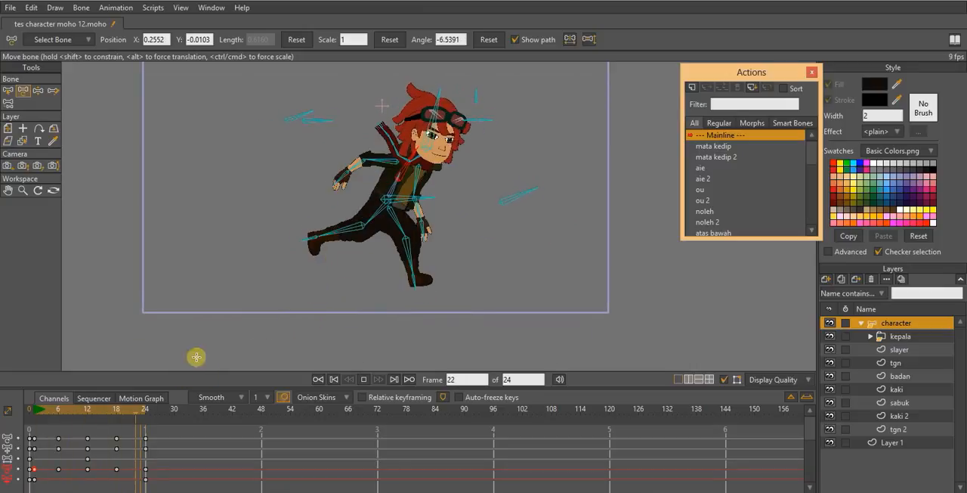
pyautogui.click(38, 410)
pyautogui.click(32, 410)
pyautogui.scroll(5, 461, 209)
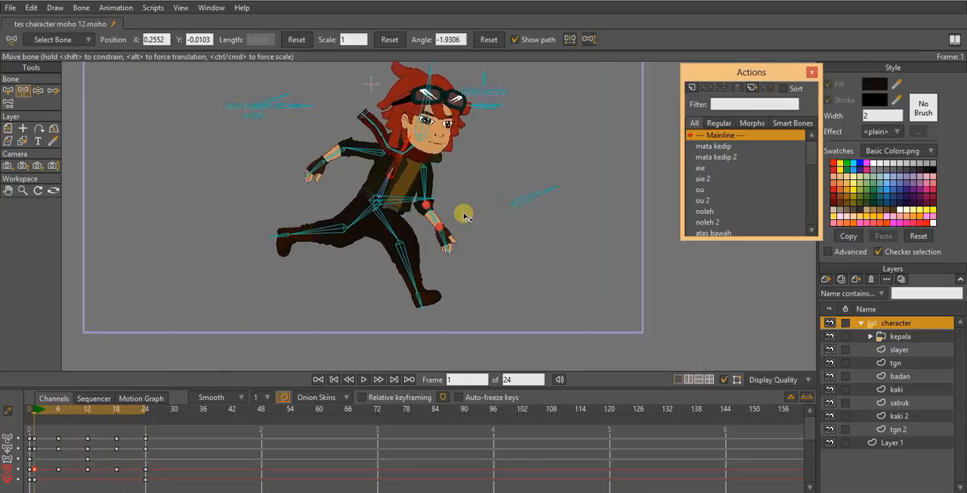
# - At frame 6, pull one leg forward at the knee for the passing pose
pyautogui.click(38, 410)
pyautogui.moveTo(37, 413); pyautogui.dragTo(58, 416)
pyautogui.scroll(2, 266, 171)
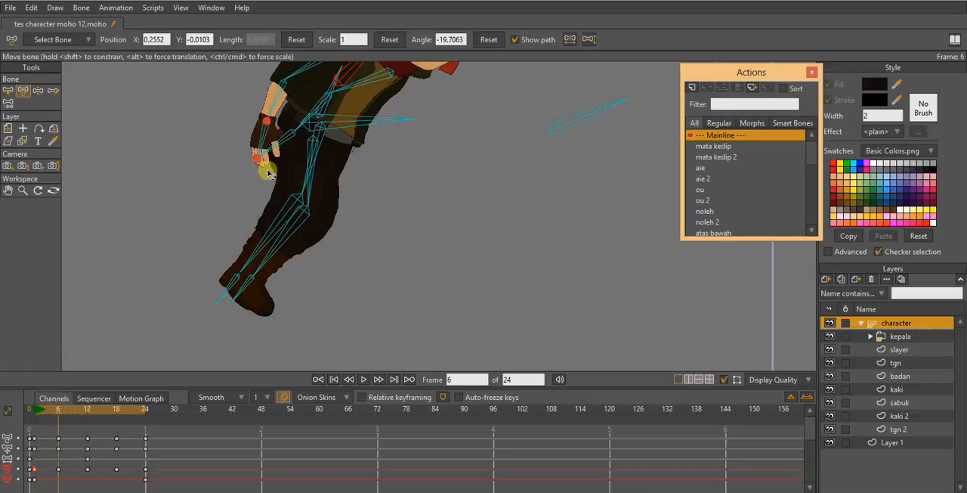
pyautogui.moveTo(259, 225); pyautogui.dragTo(322, 205)
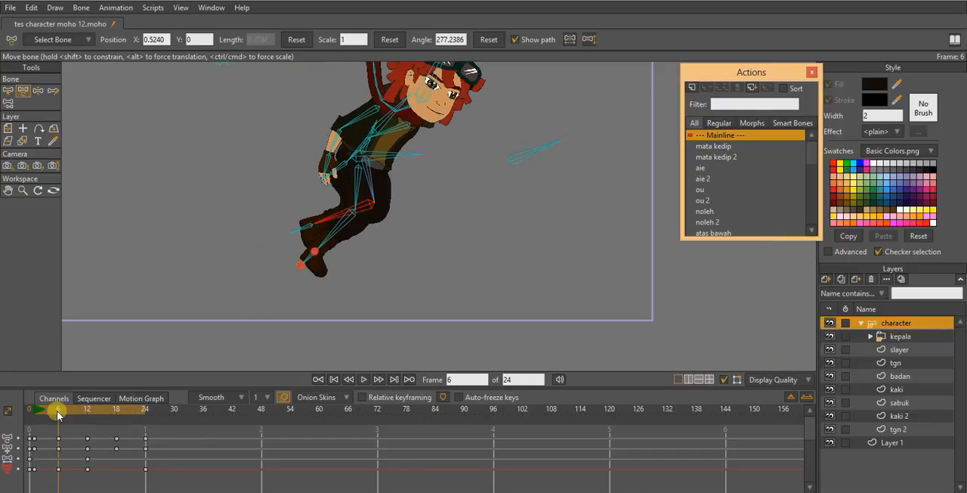
# - At frame 18, pull the other leg forward at the knee for the second passing pose
pyautogui.moveTo(57, 410); pyautogui.dragTo(114, 414)
pyautogui.scroll(2, 294, 175)
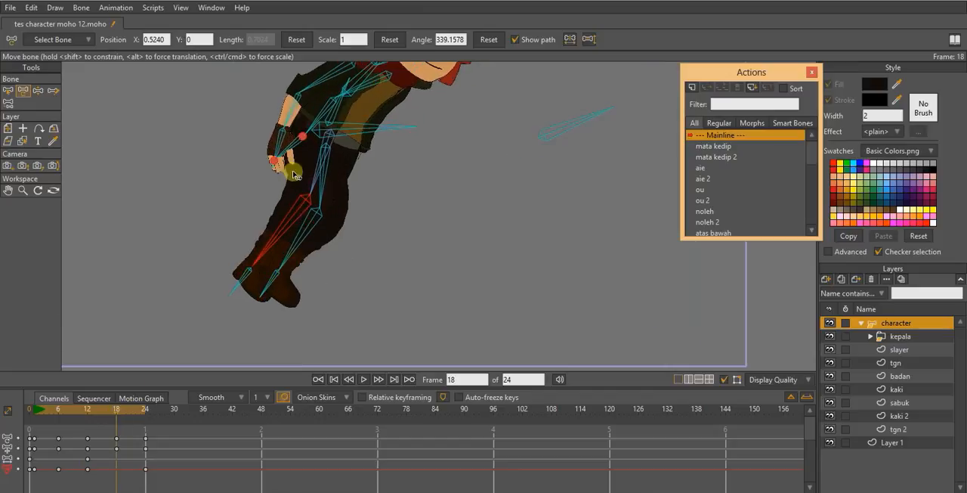
pyautogui.moveTo(307, 244); pyautogui.dragTo(340, 198)
pyautogui.moveTo(325, 238); pyautogui.dragTo(333, 232)
pyautogui.scroll(-2, 337, 233)
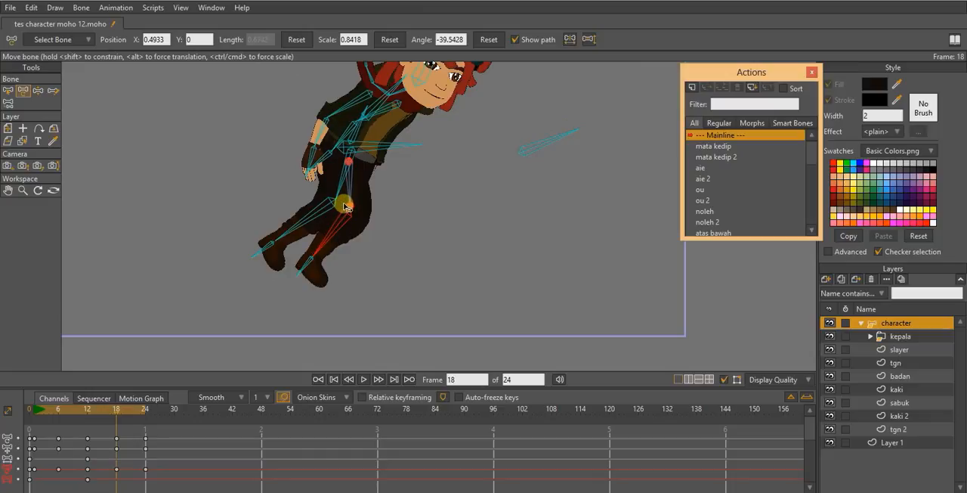
# - Play back the cycle to check the leg motion in both passing poses, and return to frame 1
pyautogui.moveTo(130, 412); pyautogui.dragTo(160, 414)
pyautogui.press('space')
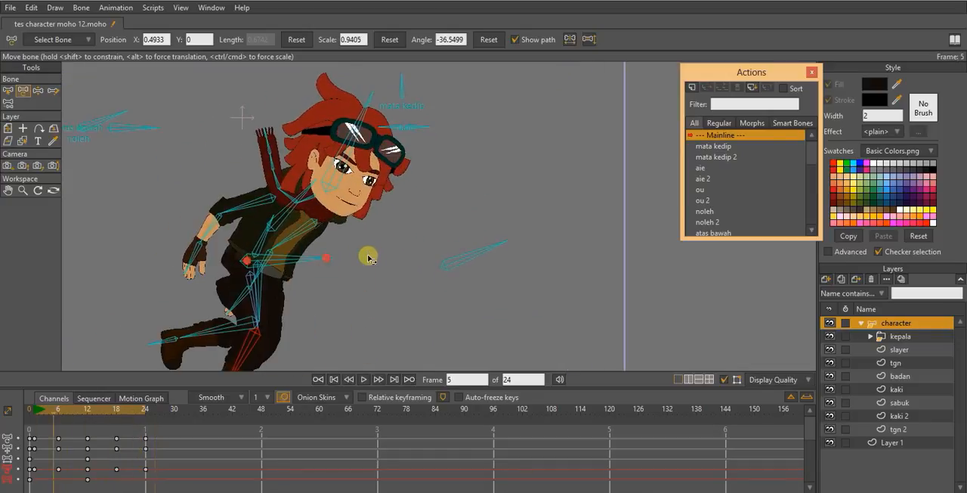
pyautogui.click(33, 410)
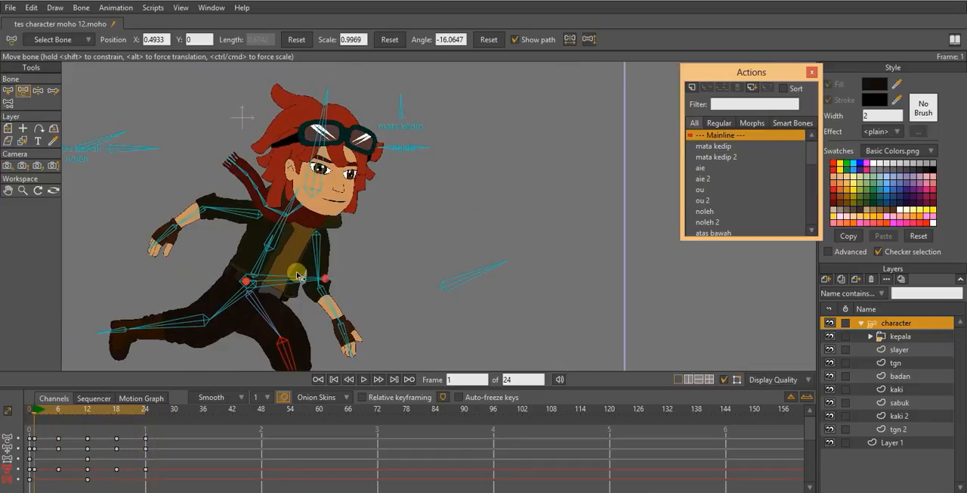
# - Select the front upper arm bone and copy its frame 1 key to frame 24 so the arm loops
pyautogui.click(10, 93)
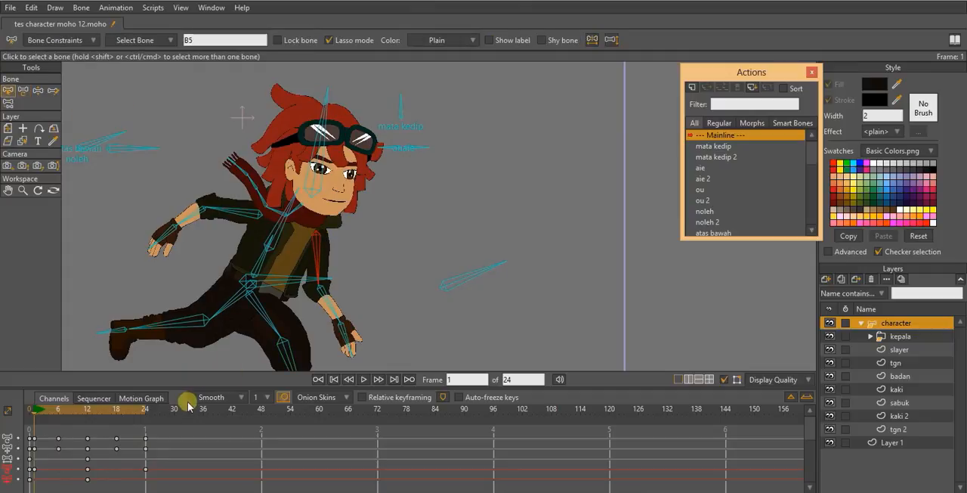
pyautogui.click(140, 412)
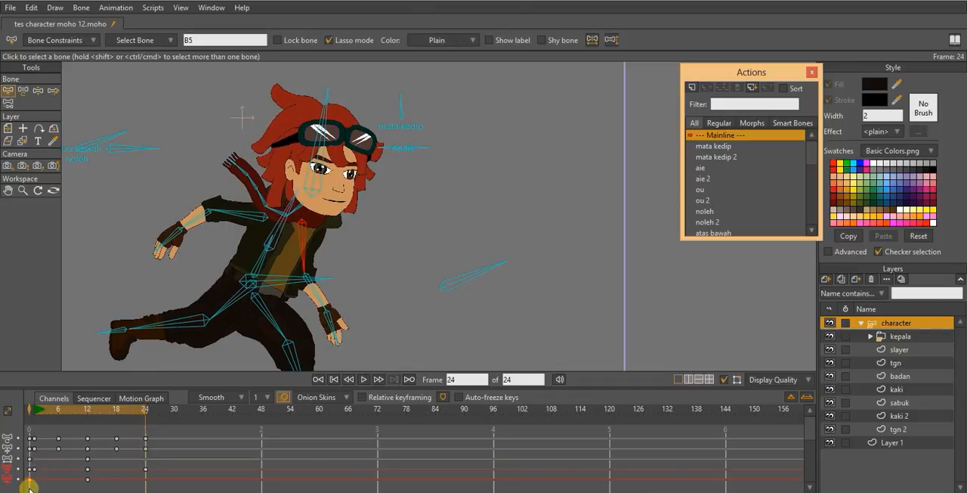
pyautogui.click(32, 414)
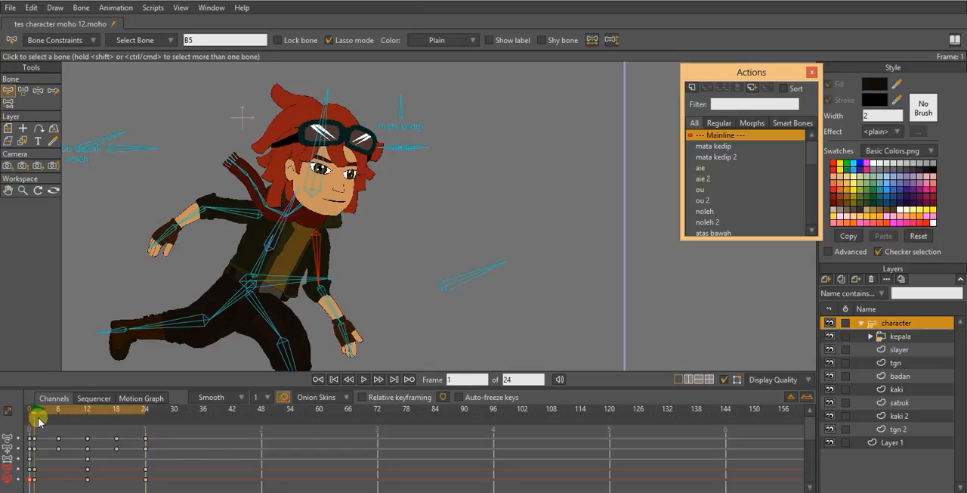
pyautogui.click(141, 413)
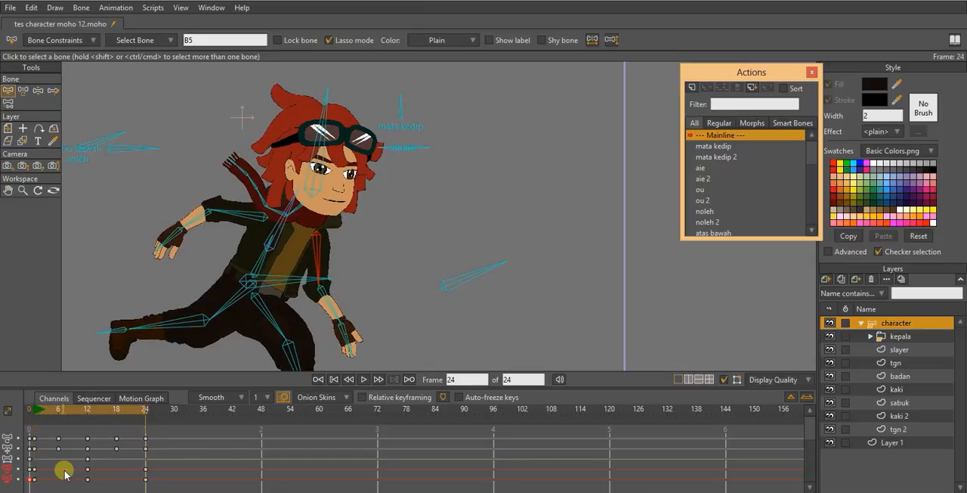
pyautogui.click(34, 469)
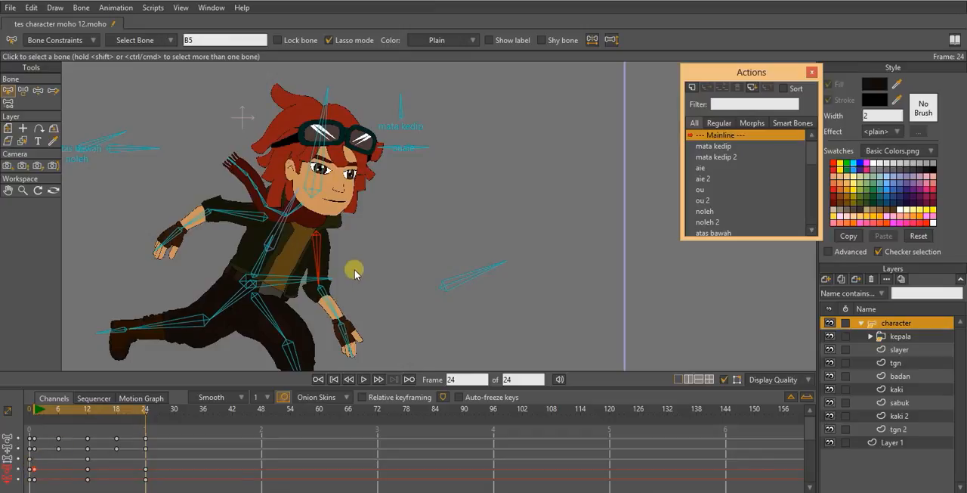
# - Play back the full run cycle and examine the limb and torso motion on the whole character and close up
pyautogui.scroll(-1, 359, 277)
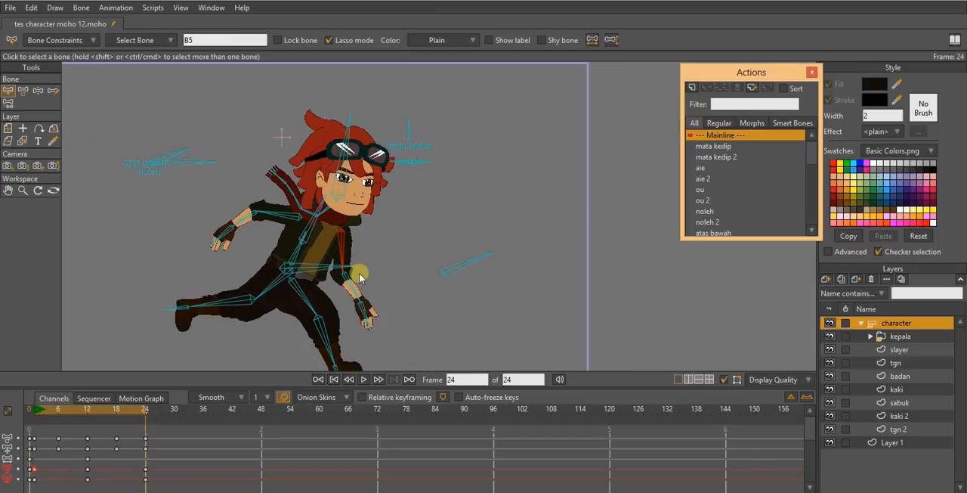
pyautogui.press('space')
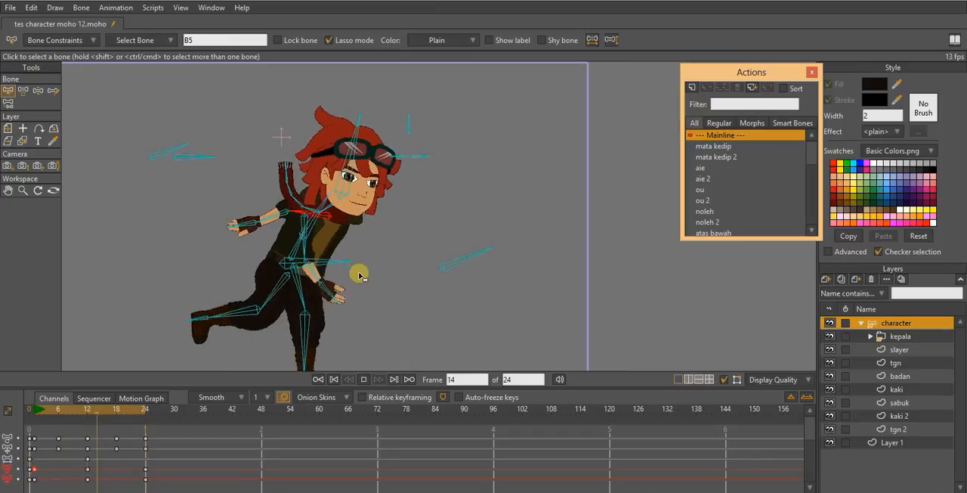
pyautogui.scroll(-1, 386, 261)
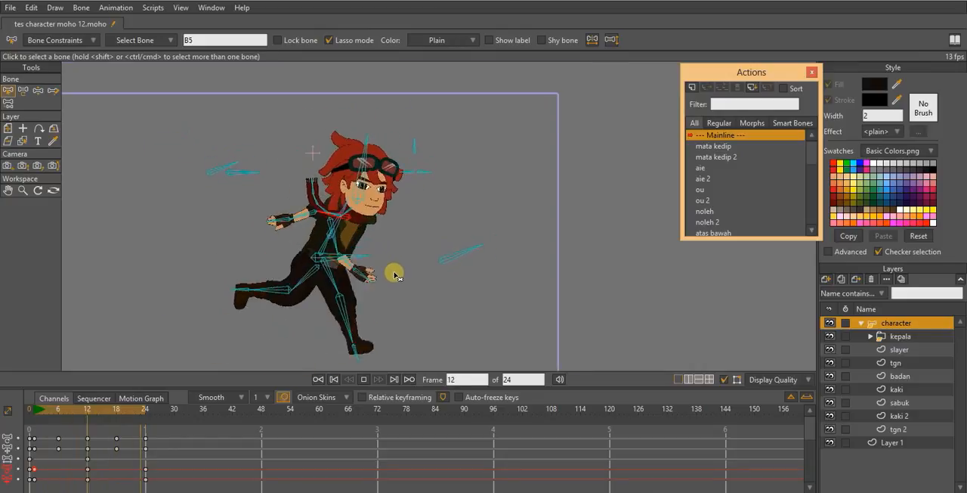
pyautogui.scroll(-1, 393, 276)
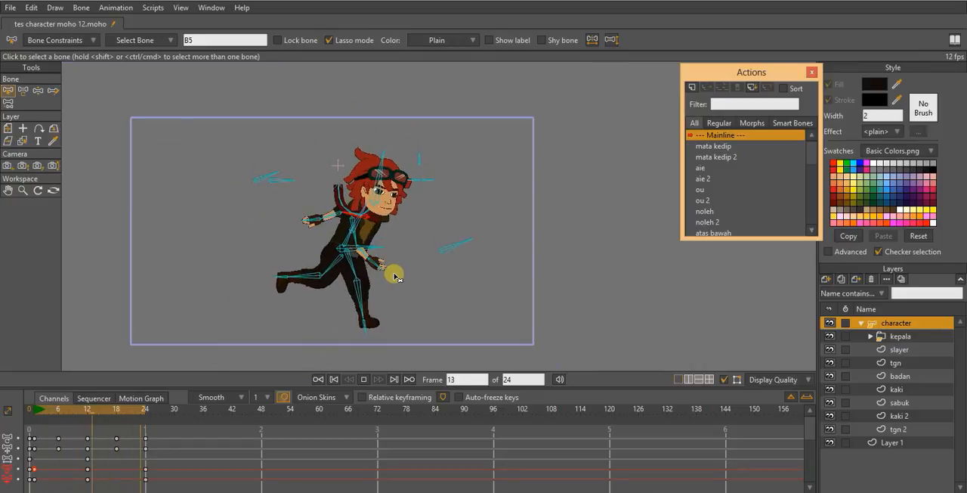
pyautogui.scroll(-1, 397, 278)
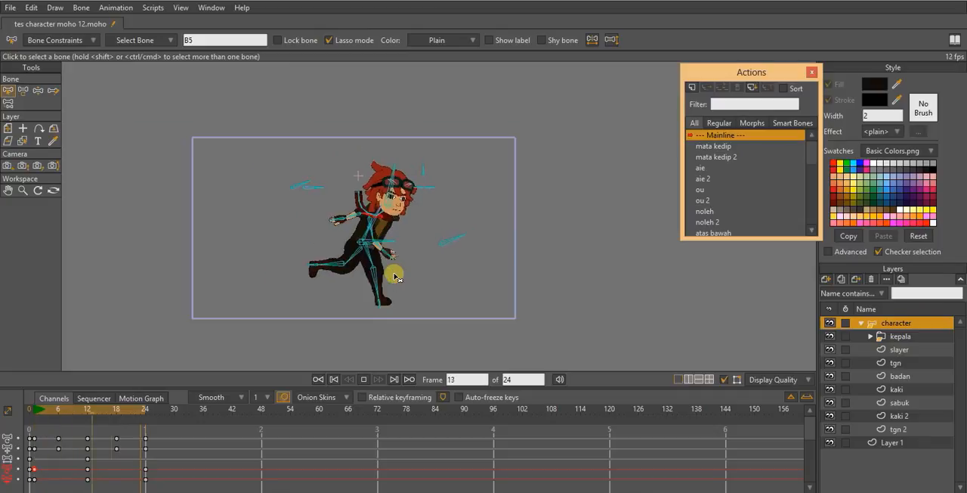
pyautogui.scroll(2, 401, 268)
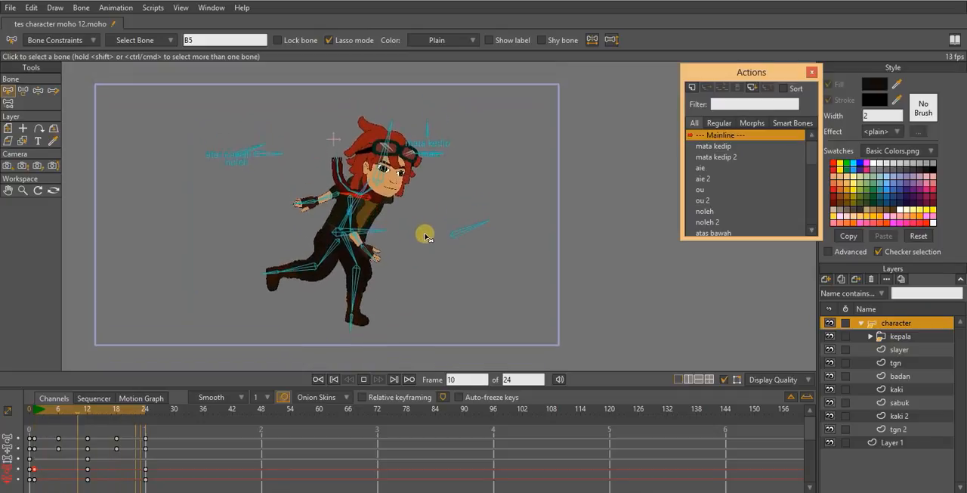
pyautogui.scroll(1, 432, 212)
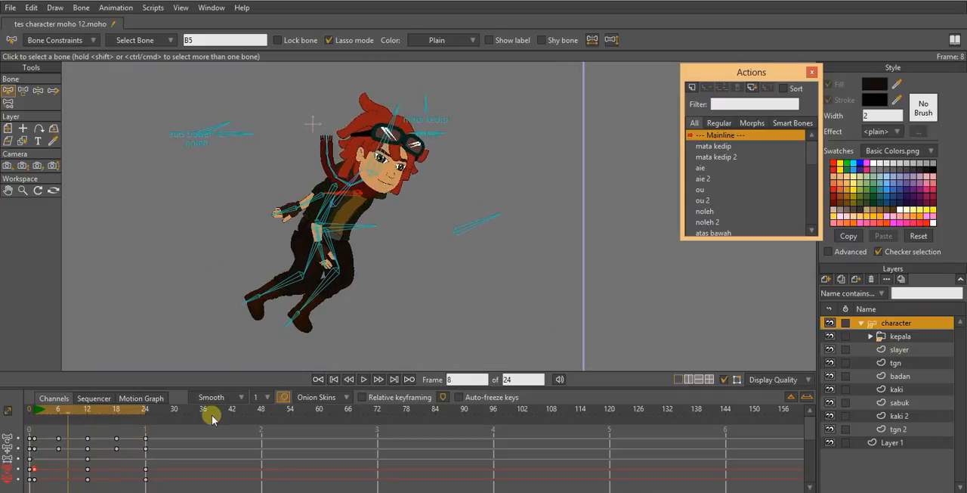
pyautogui.moveTo(384, 262); pyautogui.dragTo(383, 281)
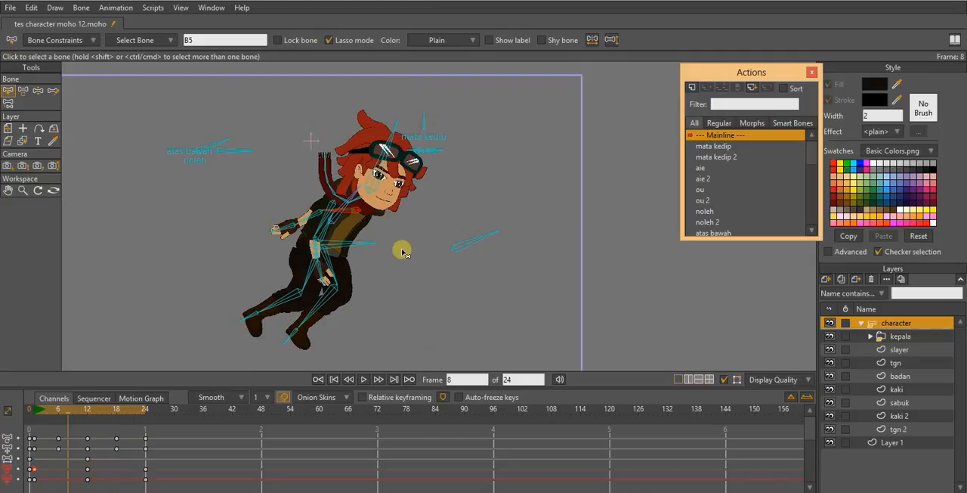
pyautogui.moveTo(408, 248)
pyautogui.mouseDown()
pyautogui.moveTo(413, 232)
pyautogui.moveTo(405, 248)
pyautogui.mouseUp()
pyautogui.scroll(2, 407, 247)
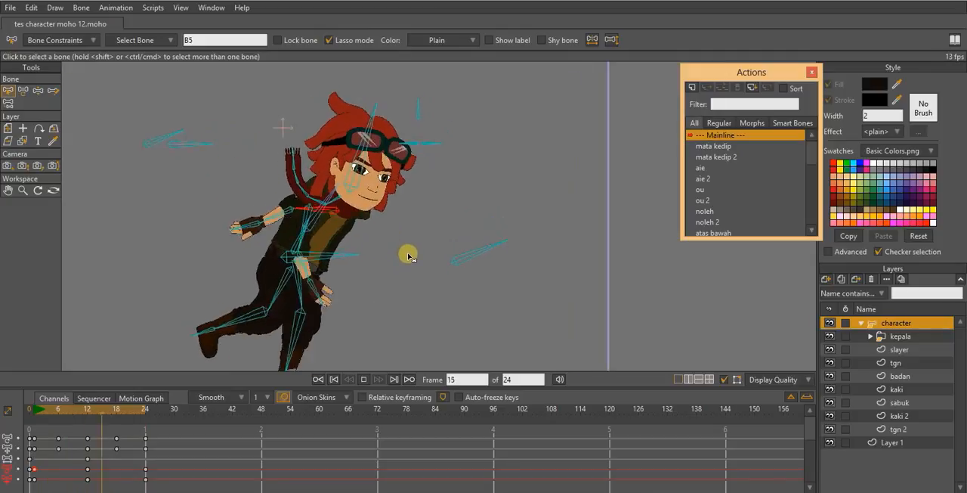
pyautogui.scroll(3, 407, 256)
pyautogui.scroll(-4, 407, 256)
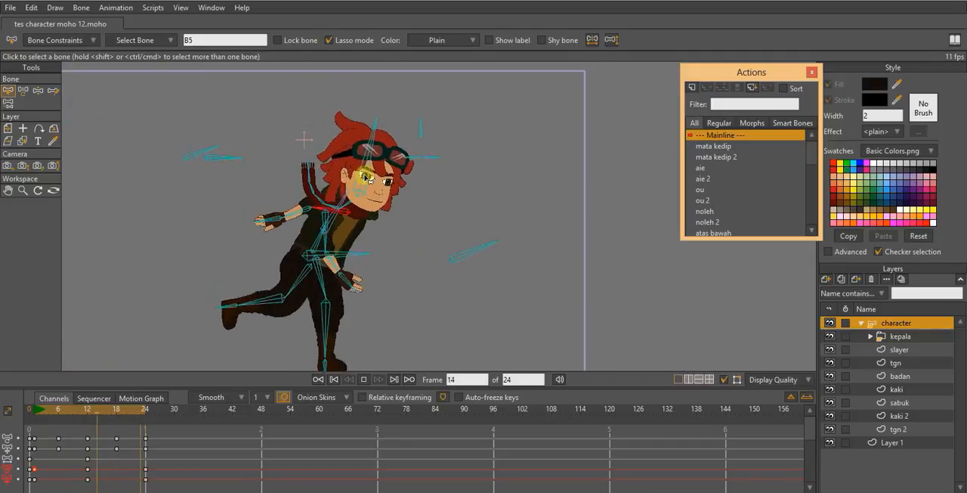
pyautogui.scroll(5, 368, 178)
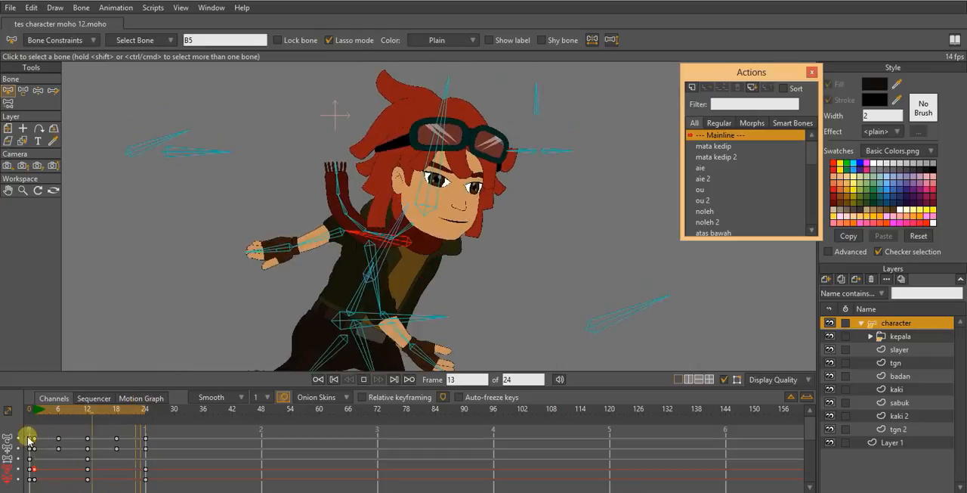
# - At frame 6, rotate the scarf bones so the scarf streams backward behind the neck with its tip curving upward
pyautogui.click(34, 411)
pyautogui.moveTo(34, 410); pyautogui.dragTo(57, 410)
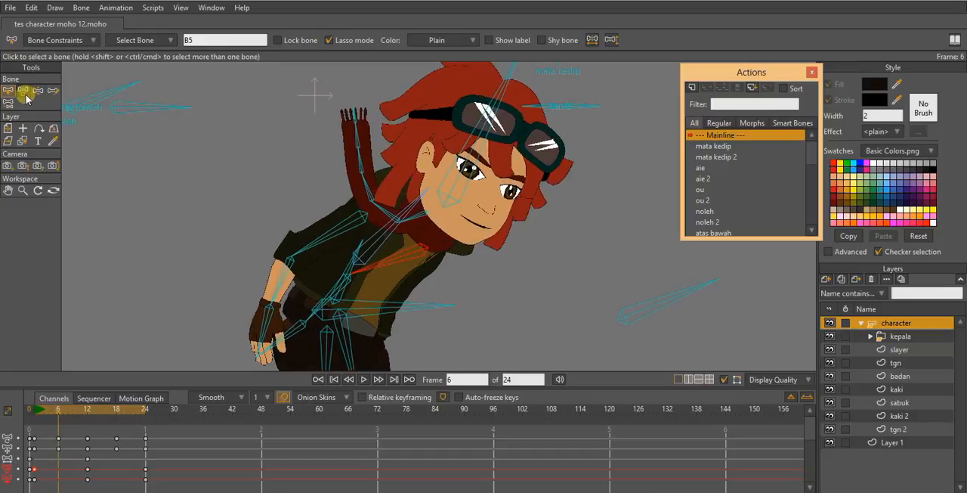
pyautogui.click(24, 92)
pyautogui.moveTo(368, 189); pyautogui.dragTo(299, 211)
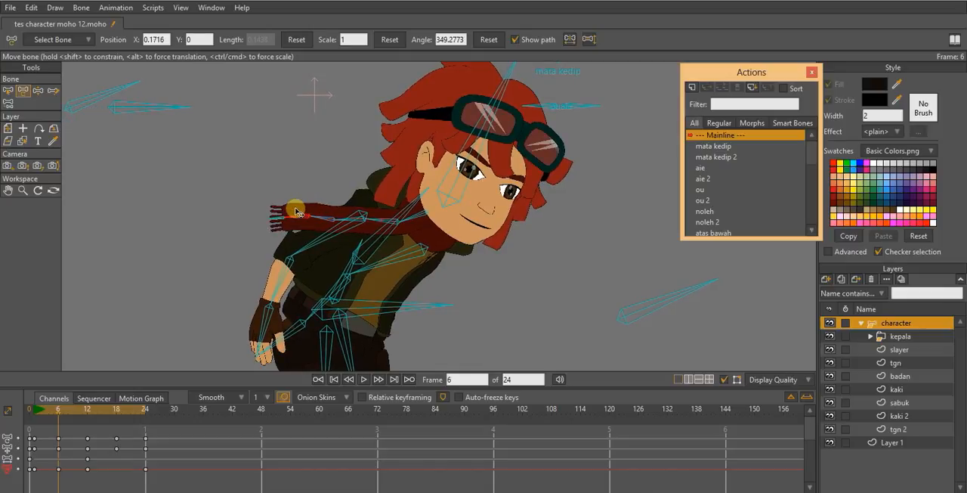
pyautogui.moveTo(295, 197); pyautogui.dragTo(325, 211)
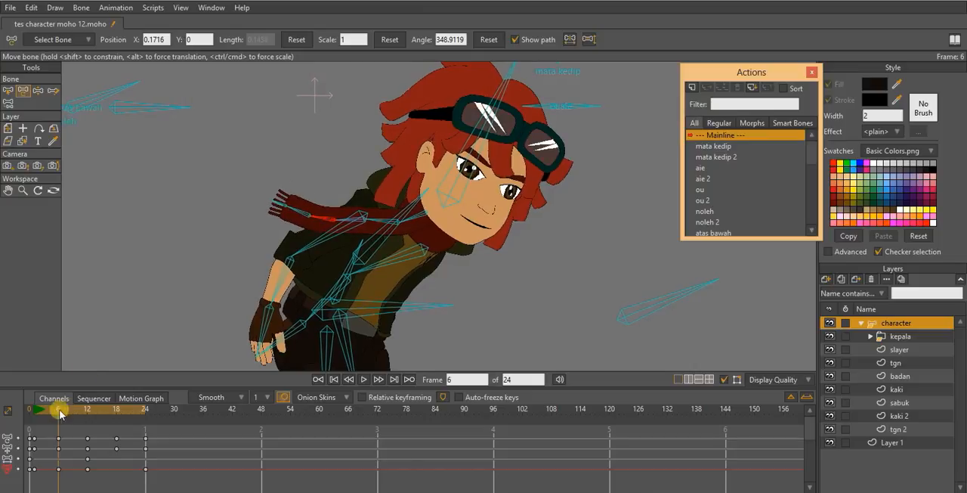
# - Reshape the scarf bones at frame 12, and swing the scarf backward at frame 18 with one bone at about 27.4°
pyautogui.moveTo(58, 412); pyautogui.dragTo(87, 417)
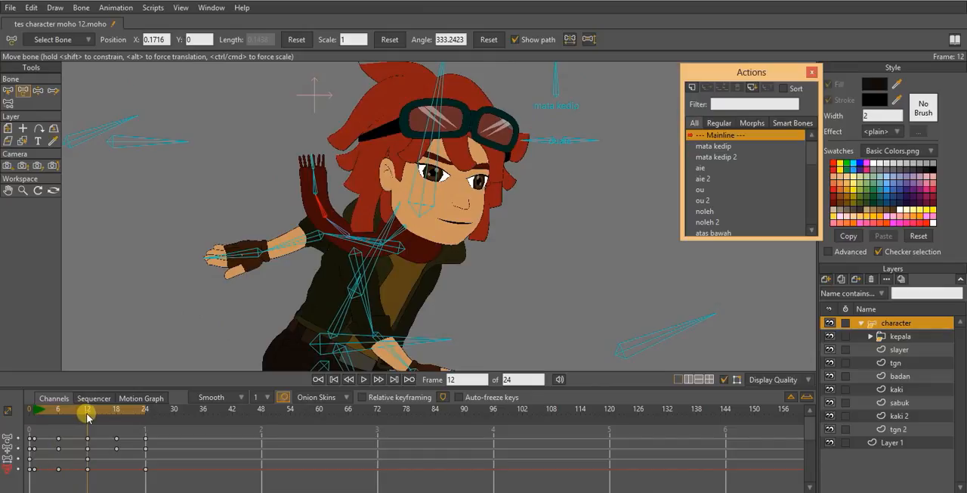
pyautogui.click(302, 196)
pyautogui.moveTo(313, 182); pyautogui.dragTo(328, 203)
pyautogui.moveTo(88, 411); pyautogui.dragTo(116, 409)
pyautogui.moveTo(368, 191)
pyautogui.mouseDown()
pyautogui.moveTo(303, 174)
pyautogui.moveTo(351, 197)
pyautogui.mouseUp()
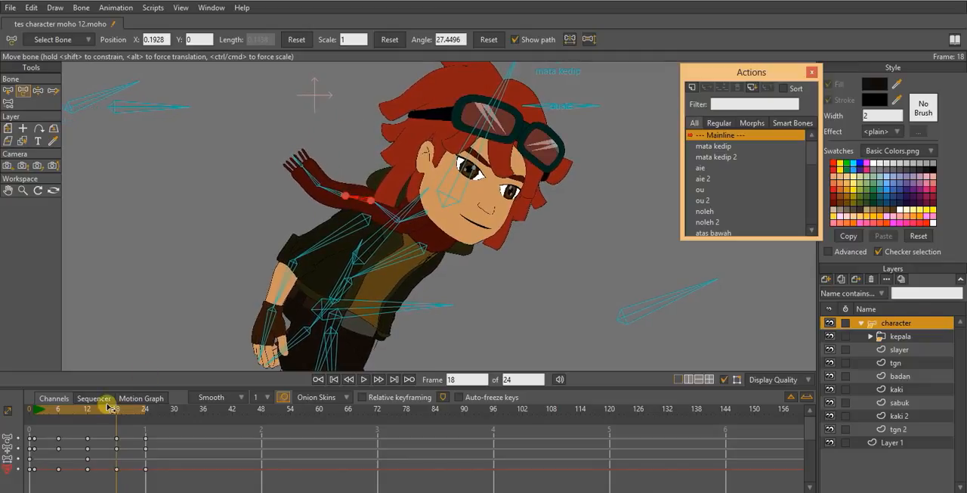
# - Select all the scarf bones and copy their frame 1 key to frame 24 to close the scarf's loop
pyautogui.moveTo(116, 409); pyautogui.dragTo(146, 415)
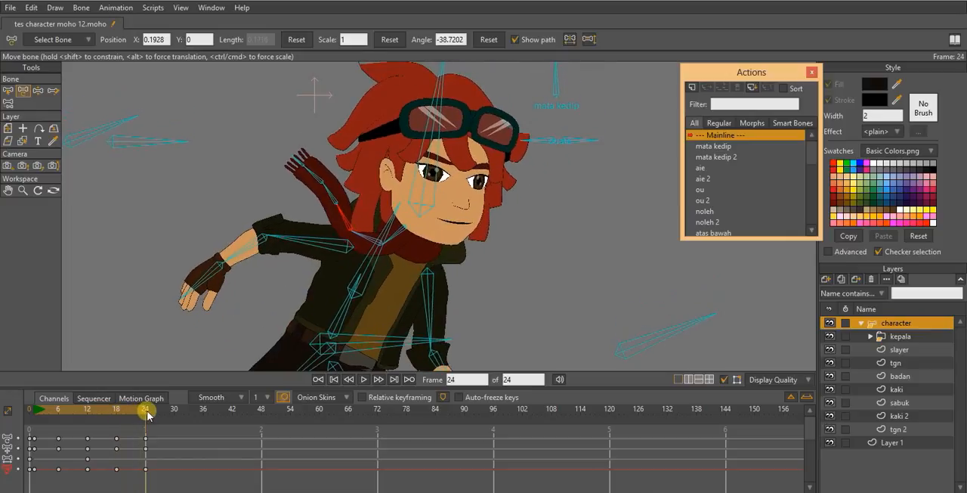
pyautogui.click(6, 90)
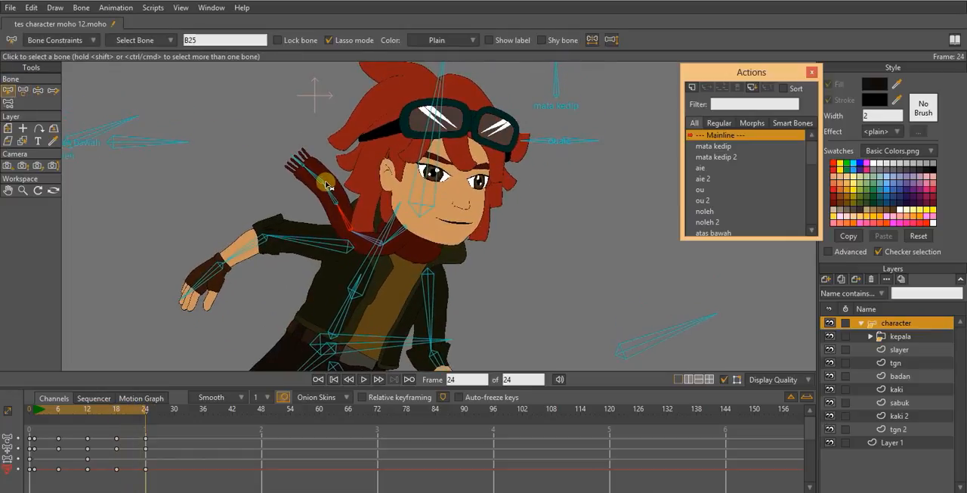
pyautogui.click(295, 161)
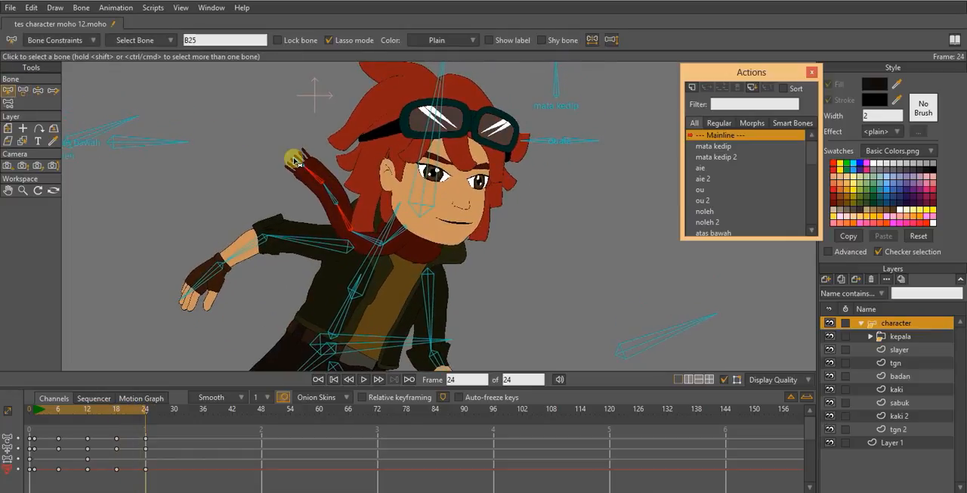
pyautogui.keyDown('shift'); pyautogui.click(366, 237); pyautogui.keyUp('shift')
pyautogui.keyDown('shift'); pyautogui.click(399, 235); pyautogui.keyUp('shift')
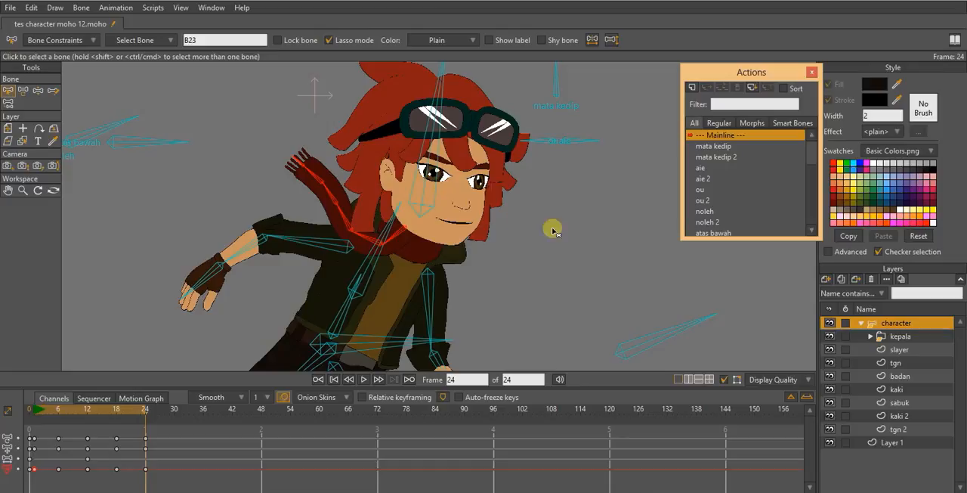
# - Play back the run cycle with Layer 1 selected to review it without bones, and stop playback
pyautogui.press('space')
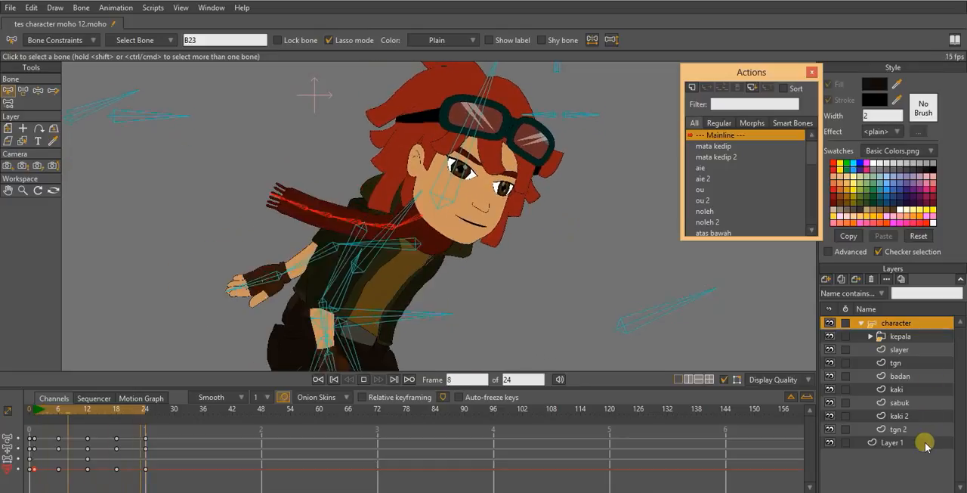
pyautogui.click(922, 442)
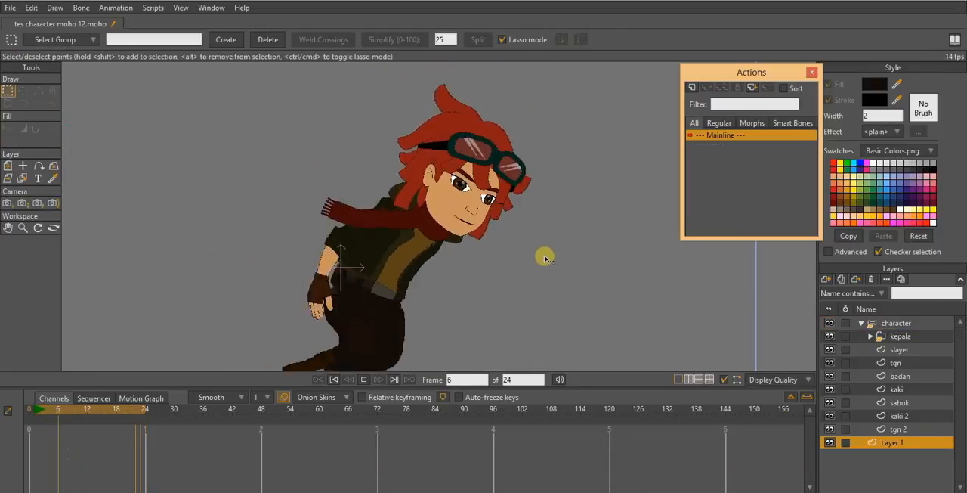
pyautogui.scroll(-1, 545, 258)
pyautogui.moveTo(544, 259); pyautogui.dragTo(496, 223)
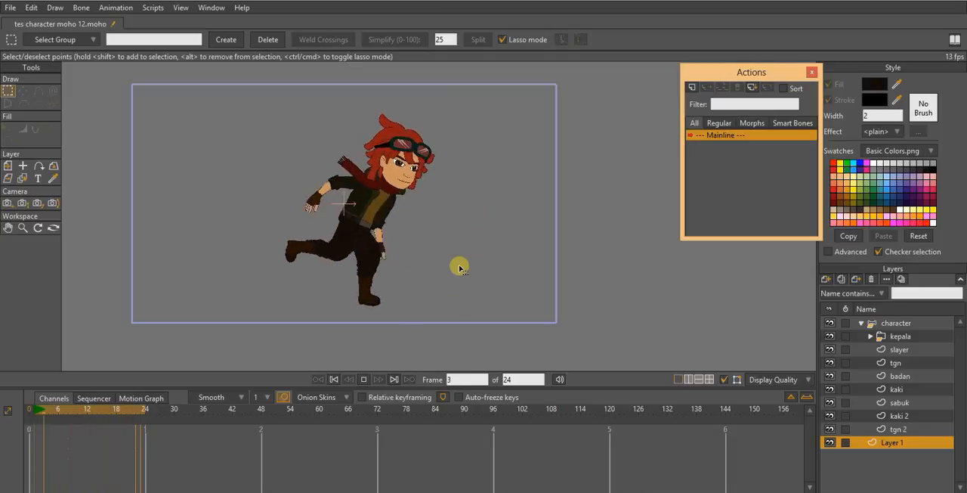
pyautogui.scroll(1, 446, 173)
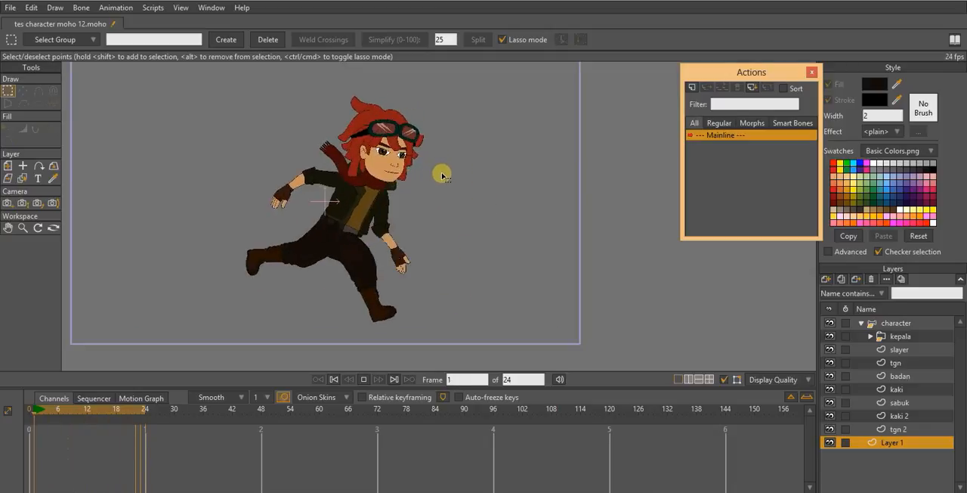
pyautogui.press('space')
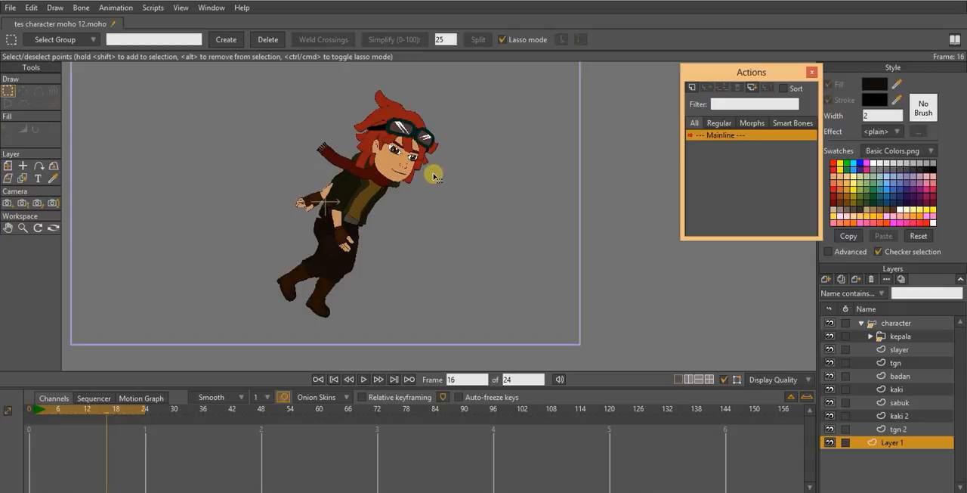
pyautogui.moveTo(442, 166); pyautogui.dragTo(464, 198)
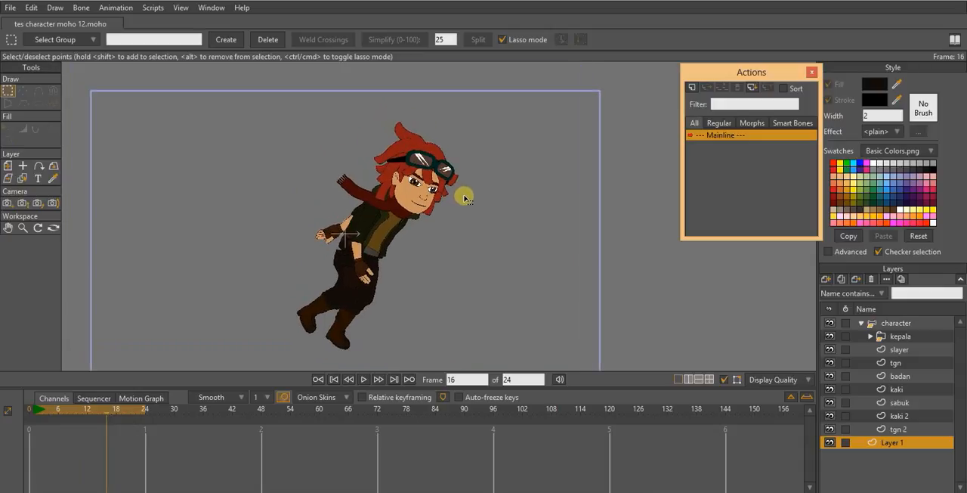
# - Select the character layer and its head bone, and play back the run cycle to review it with the bones shown
pyautogui.scroll(3, 470, 198)
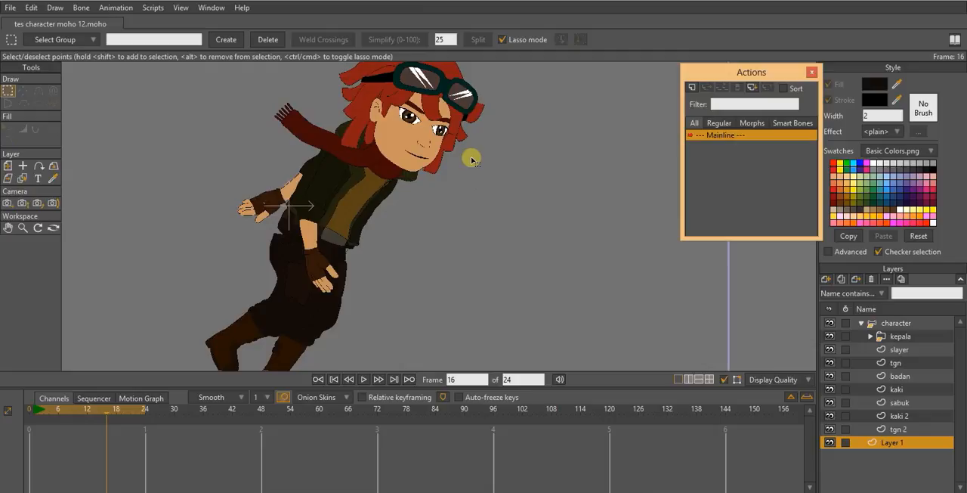
pyautogui.moveTo(398, 156); pyautogui.dragTo(377, 220)
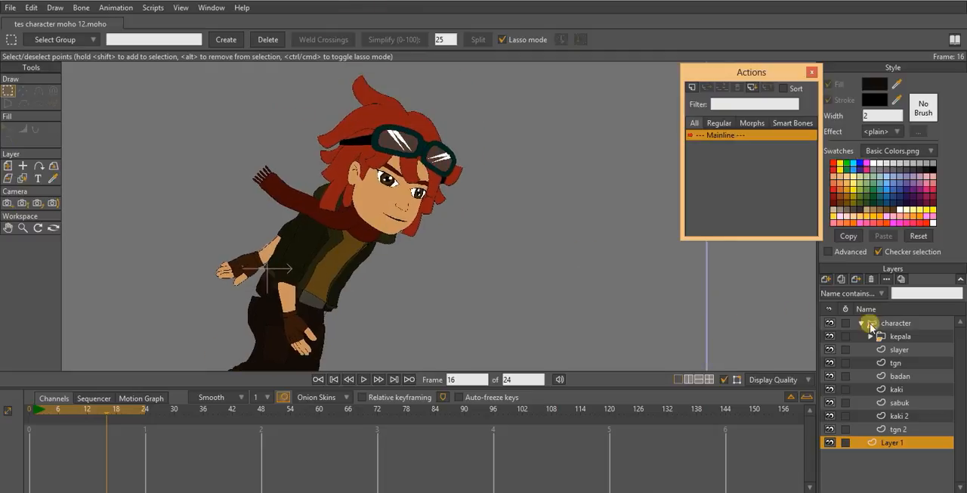
pyautogui.click(900, 324)
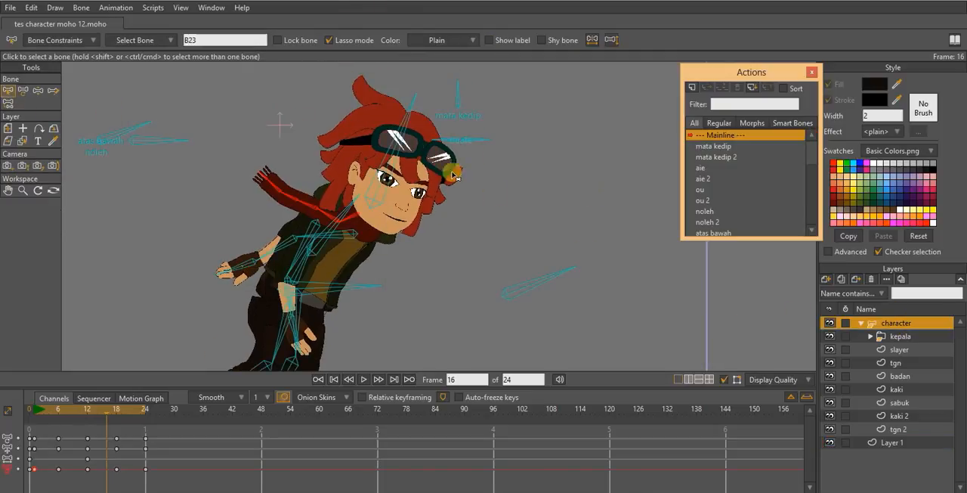
pyautogui.click(399, 144)
pyautogui.moveTo(413, 198); pyautogui.dragTo(373, 188)
pyautogui.scroll(-2, 376, 188)
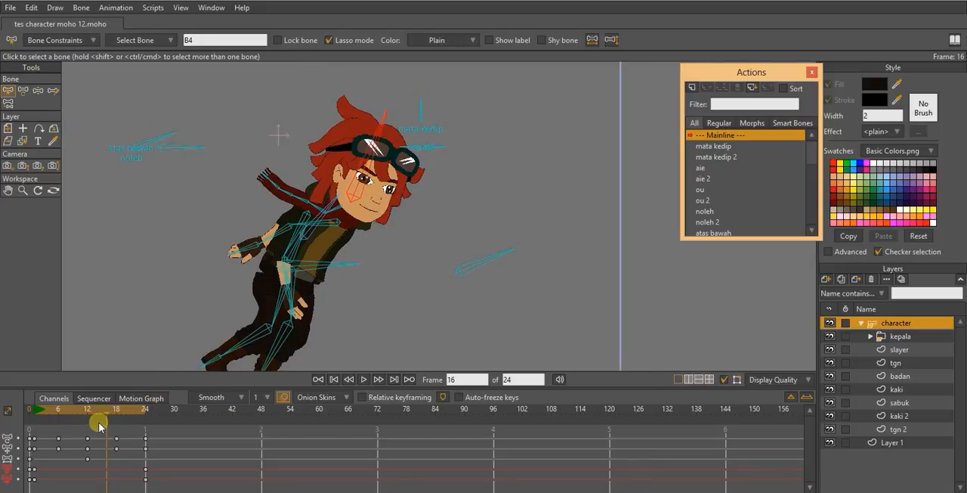
pyautogui.press('space')
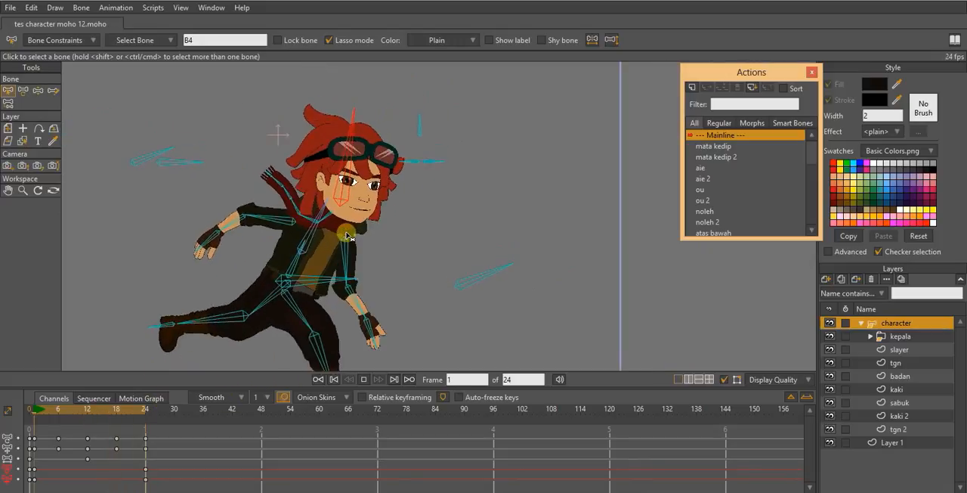
pyautogui.scroll(3, 372, 214)
pyautogui.scroll(-6, 369, 208)
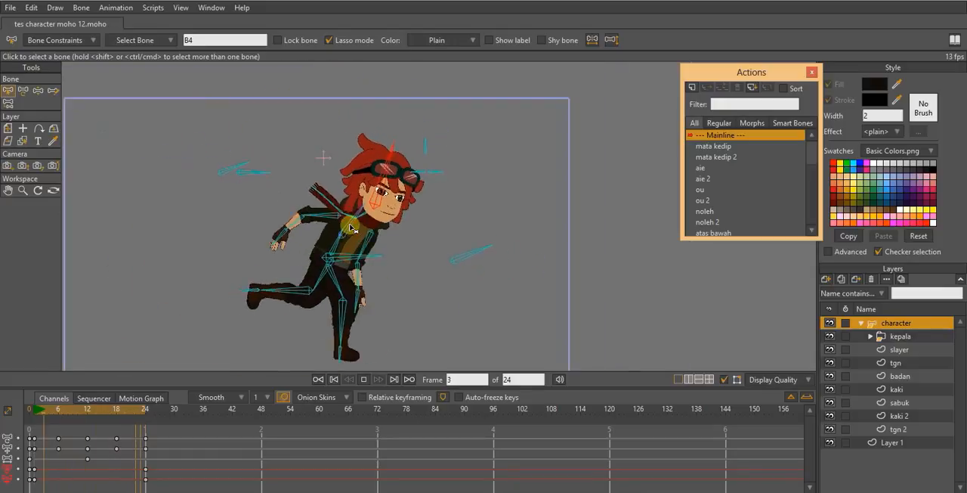
pyautogui.scroll(-3, 441, 195)
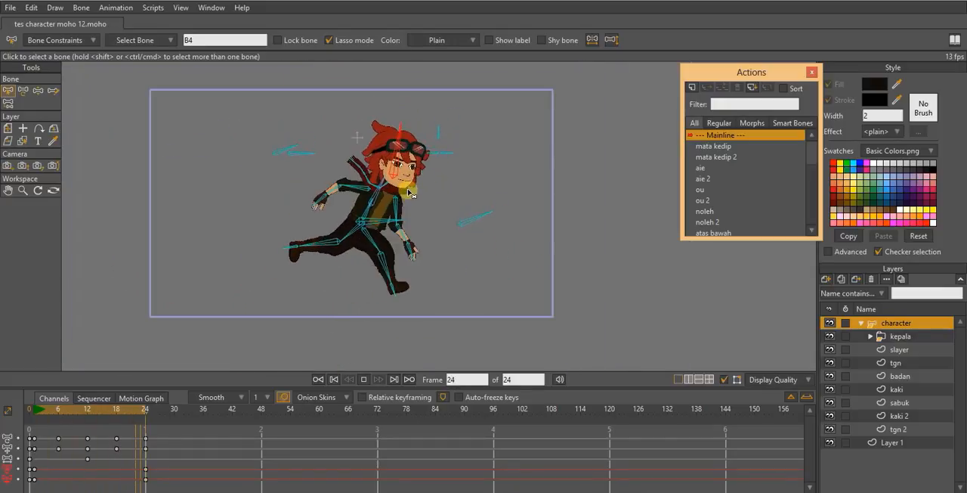
pyautogui.scroll(5, 408, 193)
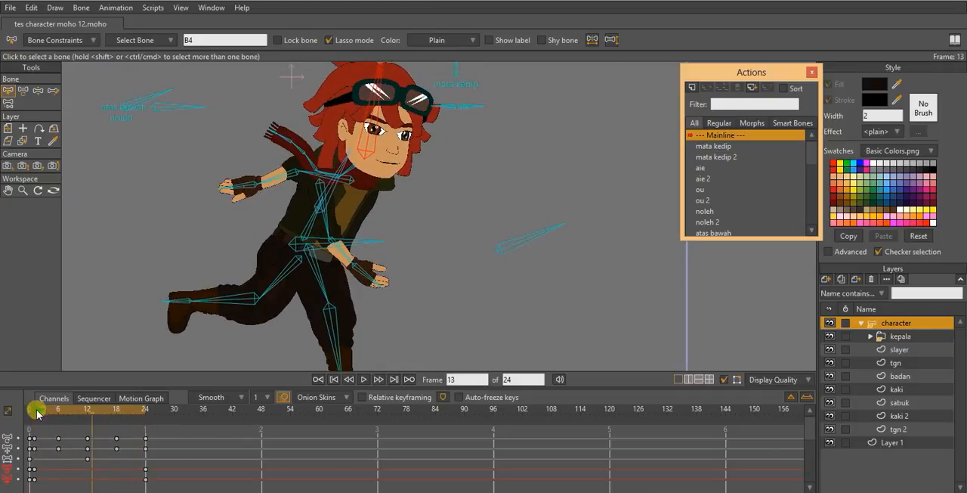
# - Select the trailing upper arm bone at frame 1 and copy its frame 1 key to frame 24 to close the arm's loop
pyautogui.click(35, 409)
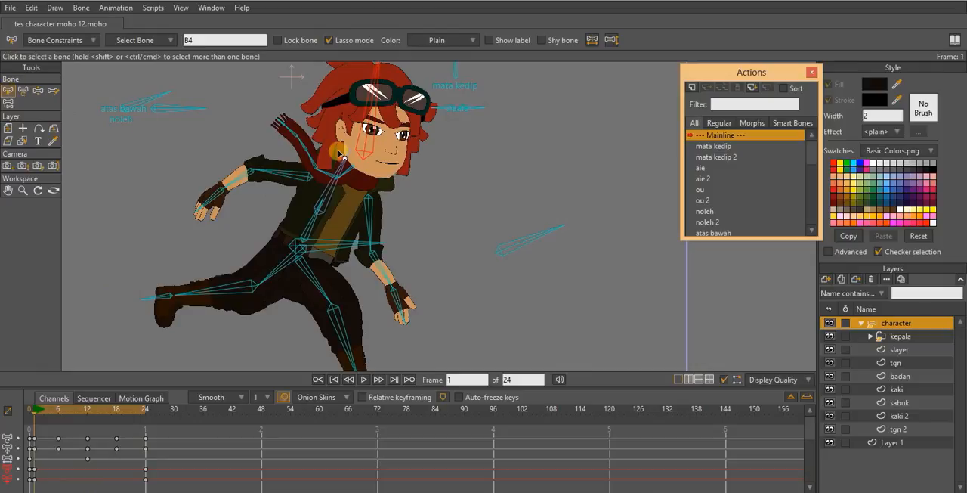
pyautogui.click(297, 178)
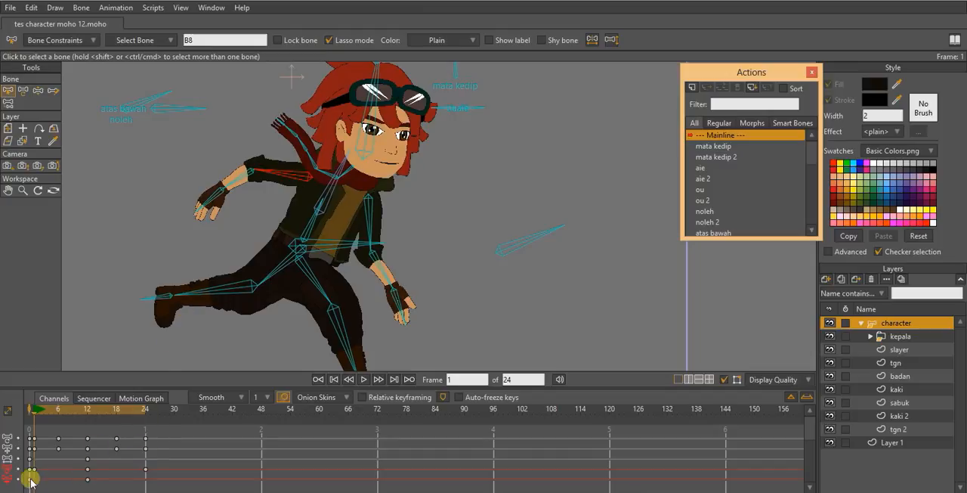
pyautogui.click(143, 414)
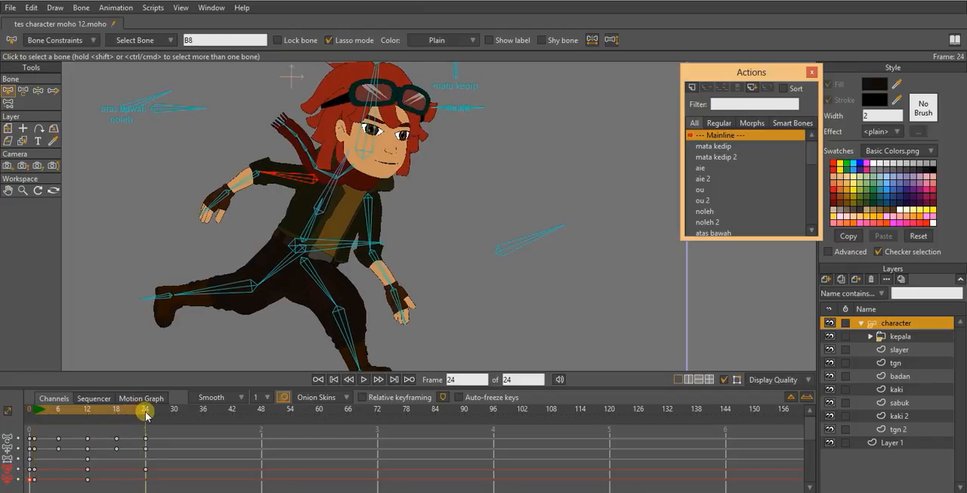
pyautogui.click(33, 470)
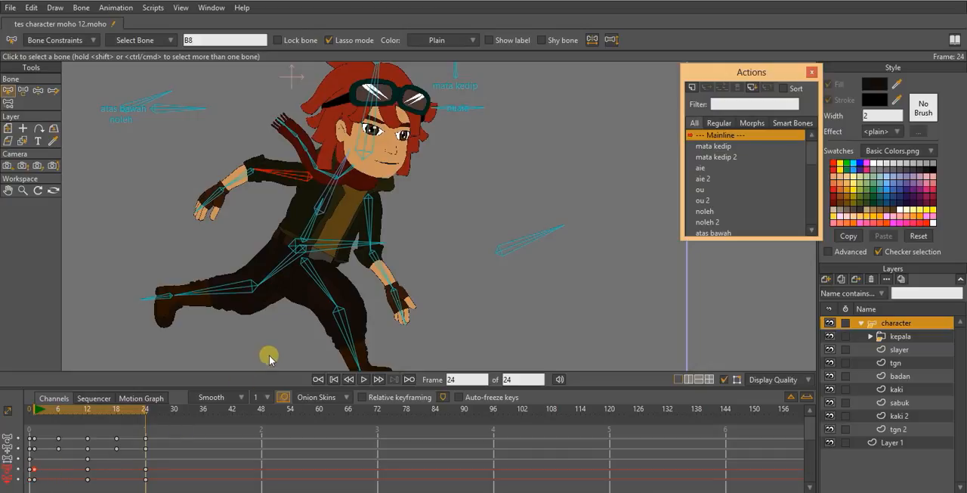
# - Play back the run cycle to check the arm's motion, and stop playback
pyautogui.press('space')
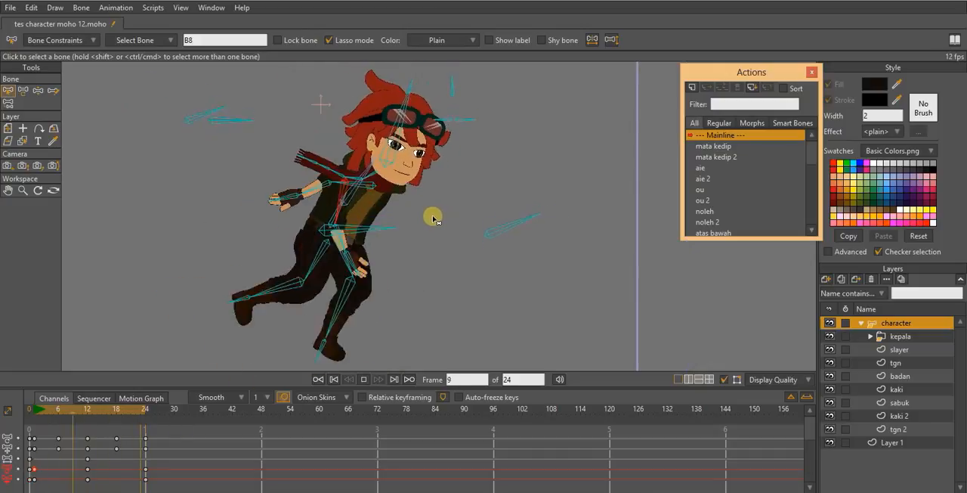
pyautogui.scroll(2, 430, 218)
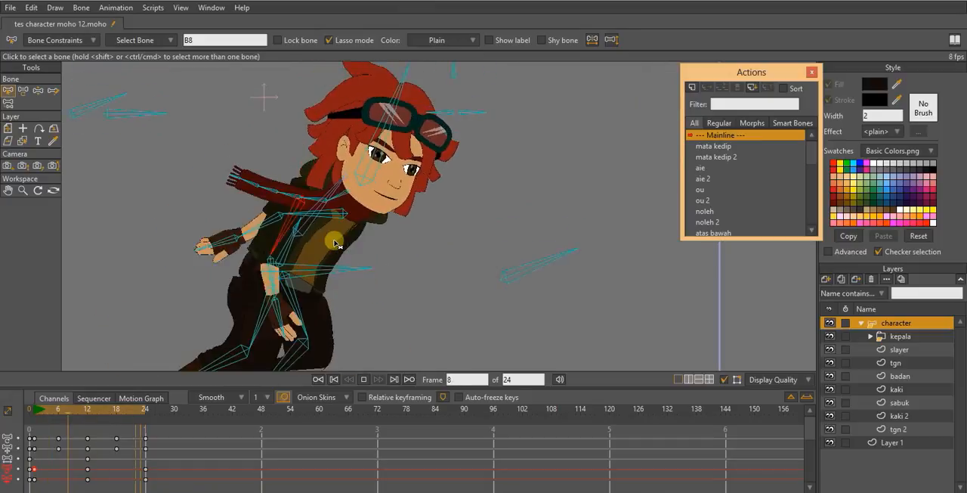
pyautogui.scroll(-3, 454, 243)
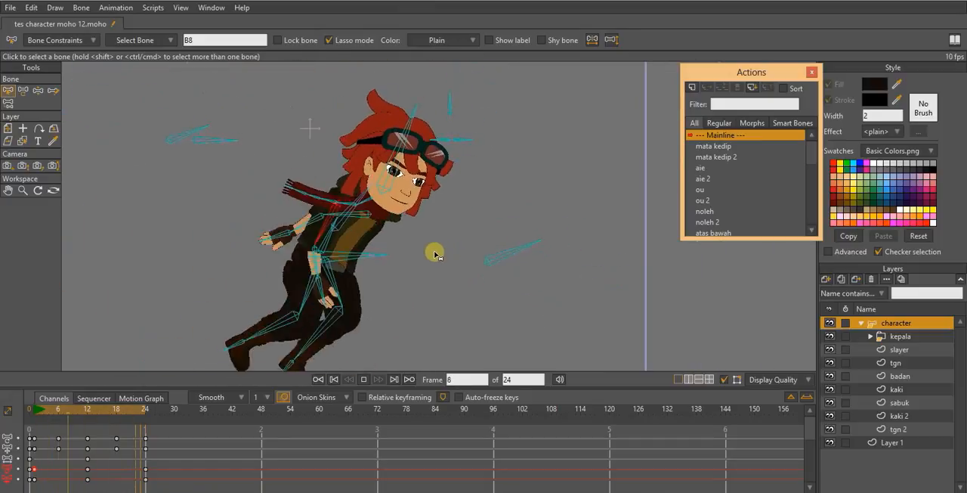
pyautogui.press('space')
# - At frame 1, rotate the aie control bone to about 108.1° to open the character's mouth in a smile
pyautogui.click(33, 409)
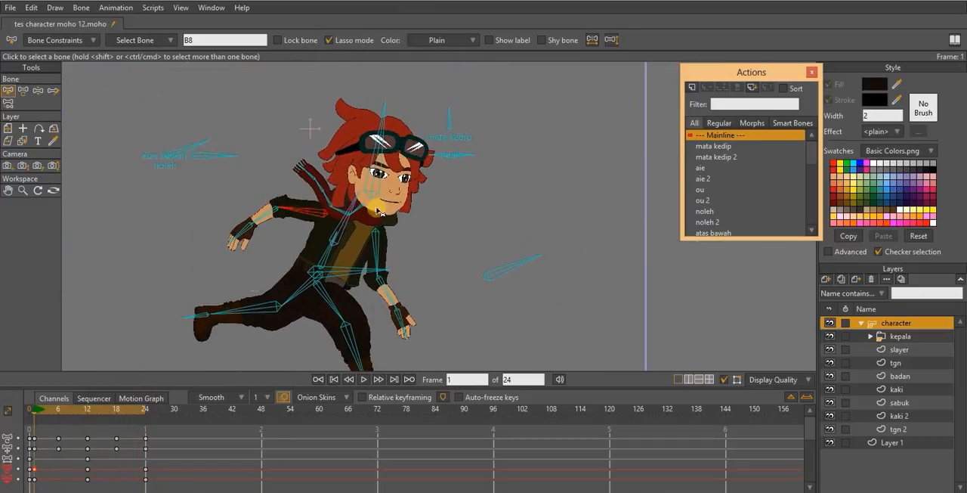
pyautogui.click(23, 90)
pyautogui.scroll(2, 459, 115)
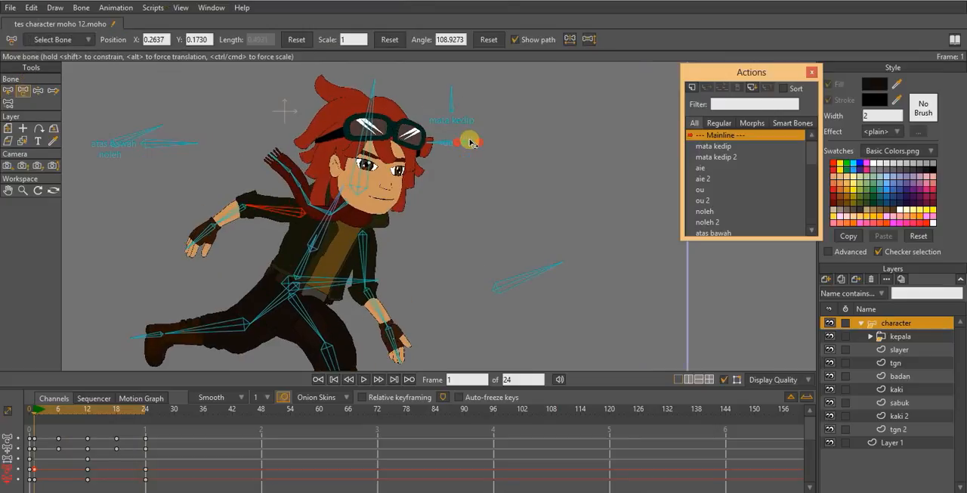
pyautogui.scroll(2, 482, 209)
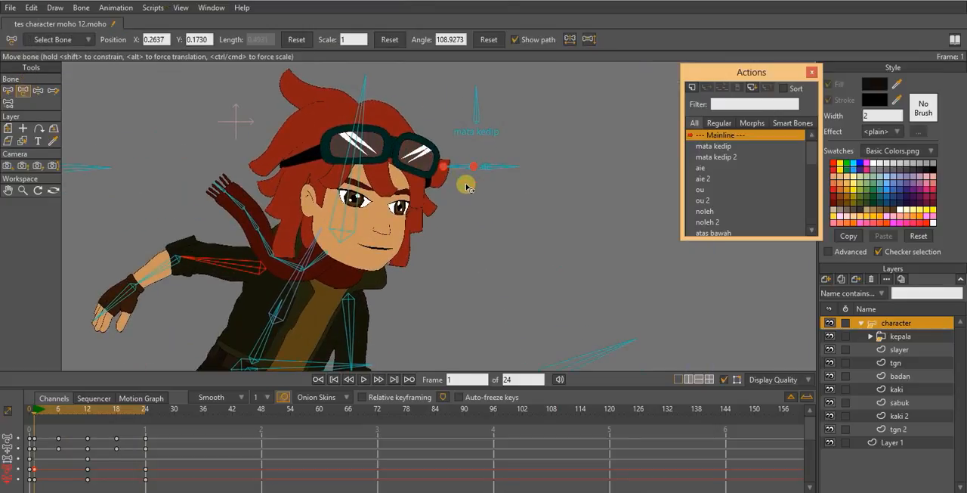
pyautogui.moveTo(468, 154); pyautogui.dragTo(471, 97)
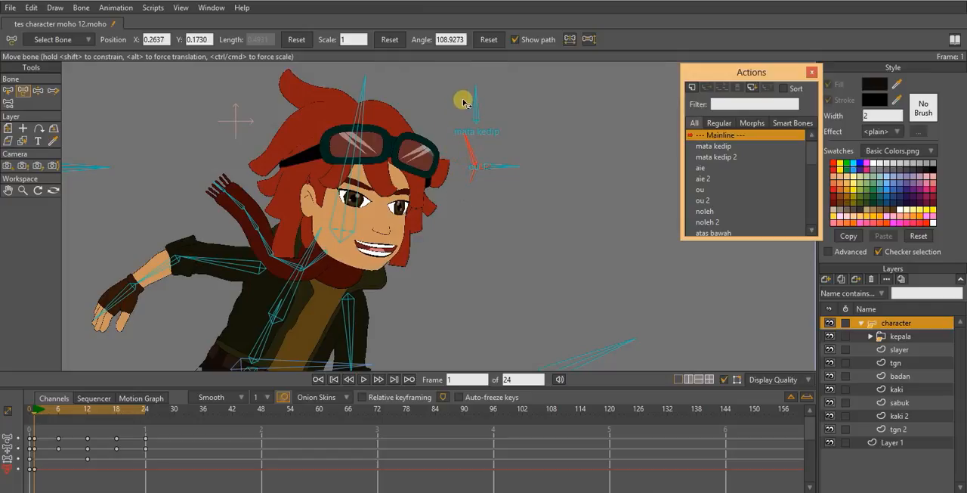
# - At frame 1, rotate the mata kedip control bone to about 57.1° and adjust the ou control bone to about 360.9°
pyautogui.click(476, 98)
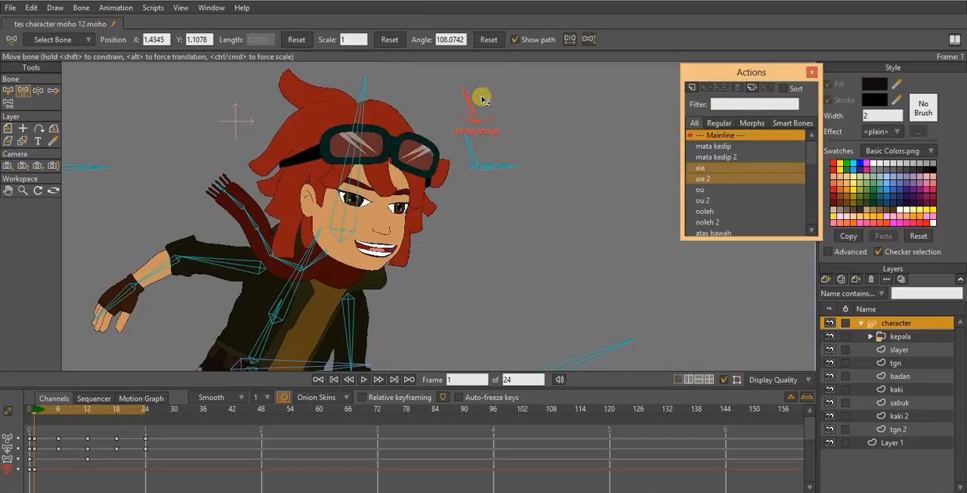
pyautogui.moveTo(481, 99); pyautogui.dragTo(506, 99)
pyautogui.moveTo(499, 162)
pyautogui.mouseDown()
pyautogui.moveTo(504, 146)
pyautogui.moveTo(501, 173)
pyautogui.moveTo(504, 163)
pyautogui.mouseUp()
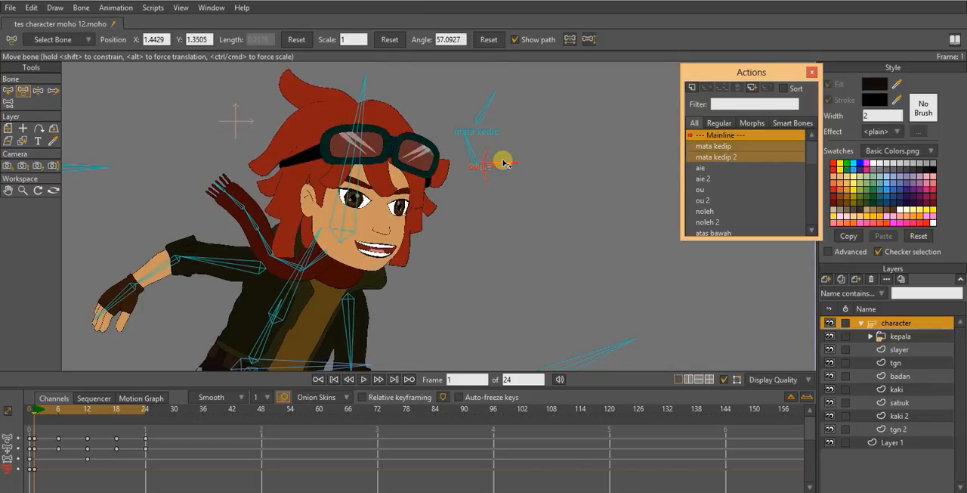
pyautogui.scroll(-2, 509, 200)
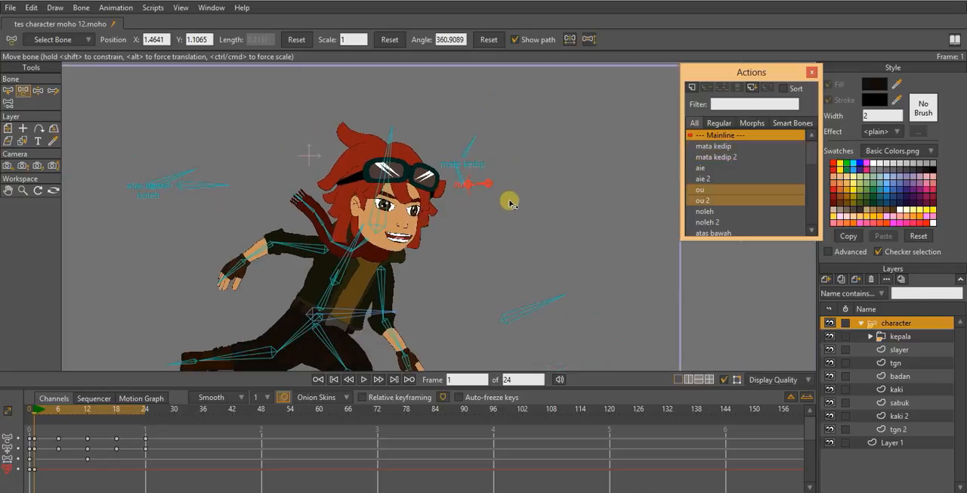
pyautogui.moveTo(505, 227); pyautogui.dragTo(511, 163)
pyautogui.scroll(-2, 510, 163)
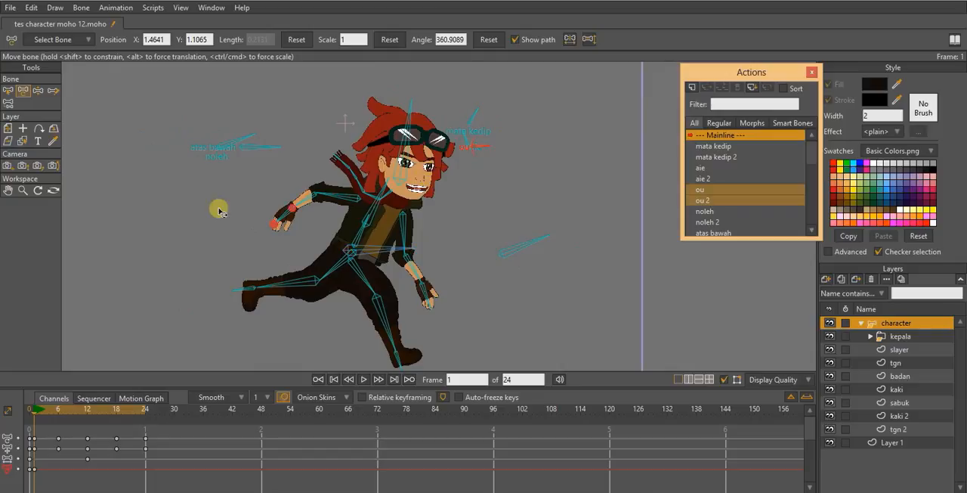
# - Rotate the noleh control bone to about 37.4° at frame 12 to turn the head, and copy its frame 1 key to frame 24
pyautogui.moveTo(34, 410); pyautogui.dragTo(89, 415)
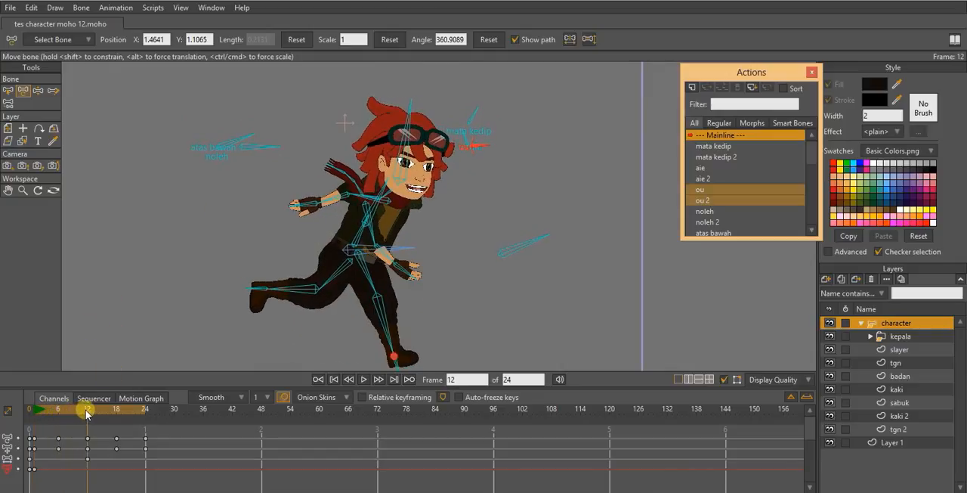
pyautogui.moveTo(280, 184); pyautogui.dragTo(326, 214)
pyautogui.scroll(5, 291, 216)
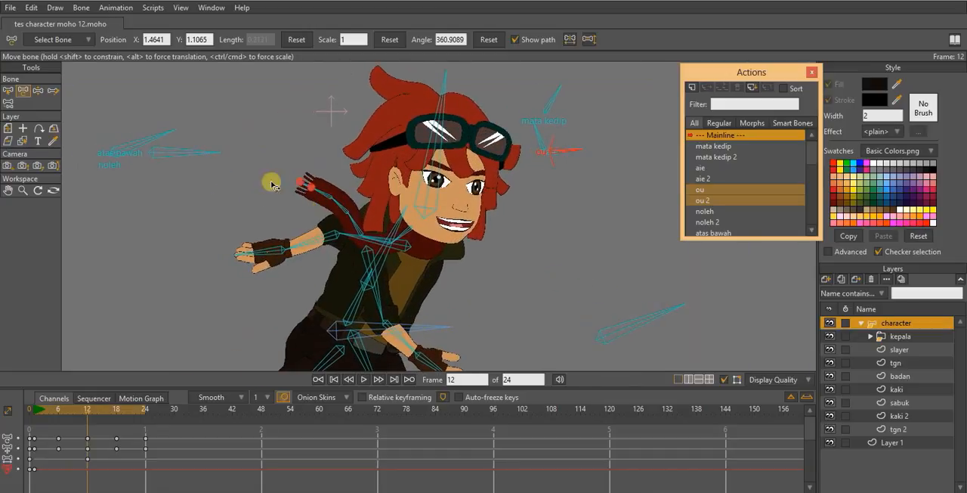
pyautogui.click(157, 137)
pyautogui.moveTo(158, 137); pyautogui.dragTo(149, 125)
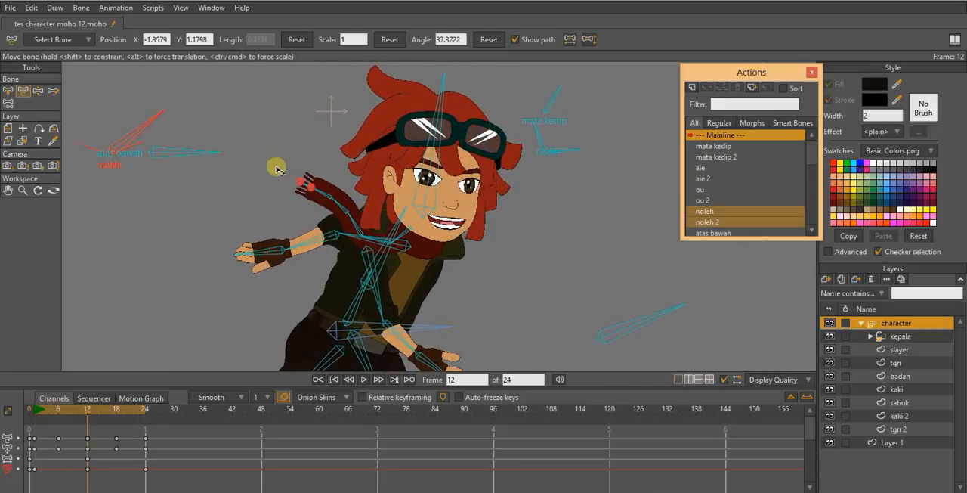
pyautogui.moveTo(129, 412); pyautogui.dragTo(146, 412)
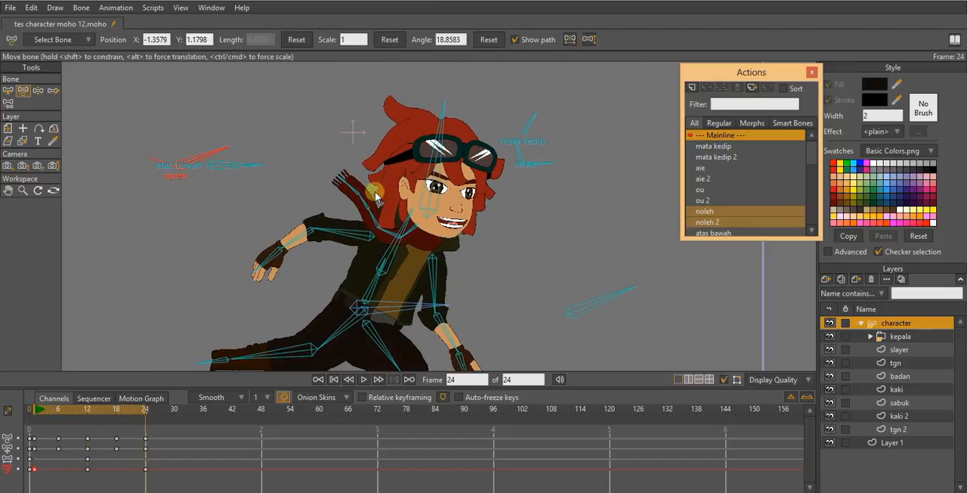
# - Scrub through and play back the cycle to review the facial expression and head turn together with the running motion
pyautogui.scroll(-2, 517, 212)
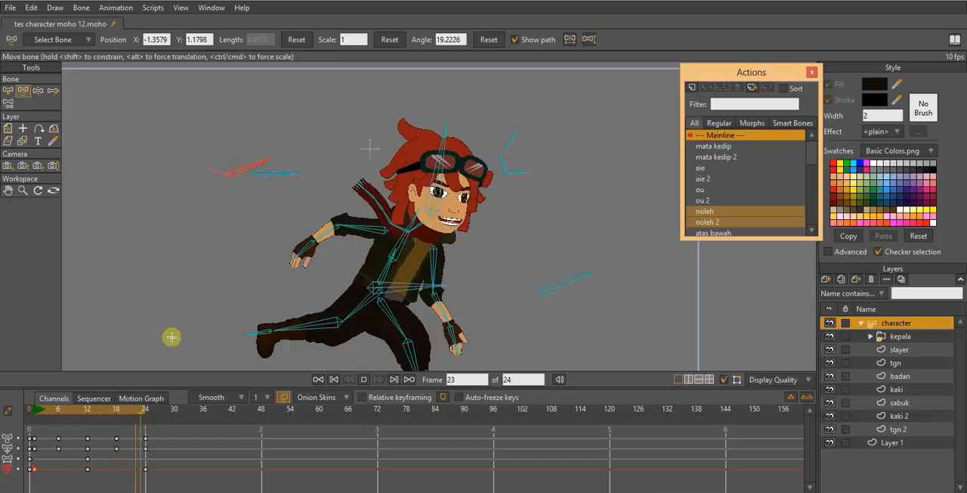
pyautogui.click(39, 409)
pyautogui.moveTo(39, 409); pyautogui.dragTo(140, 418)
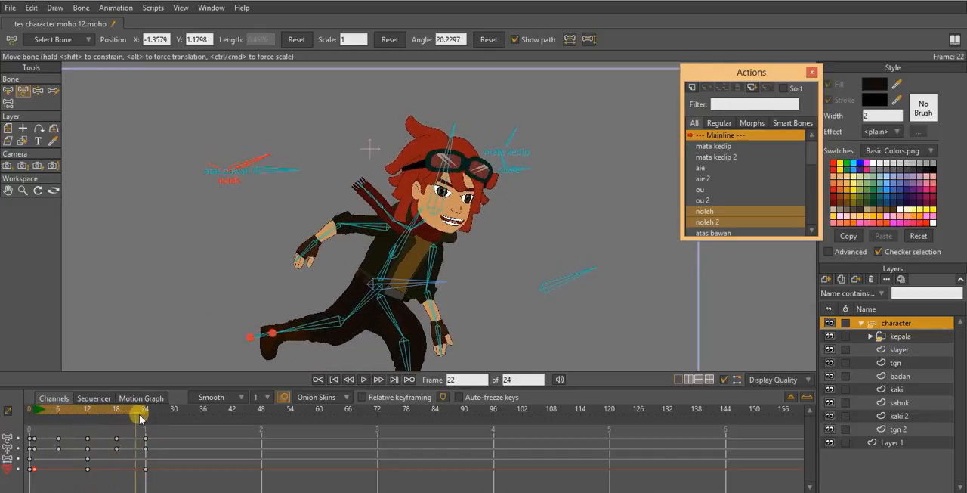
pyautogui.press('space')
pyautogui.scroll(-3, 495, 160)
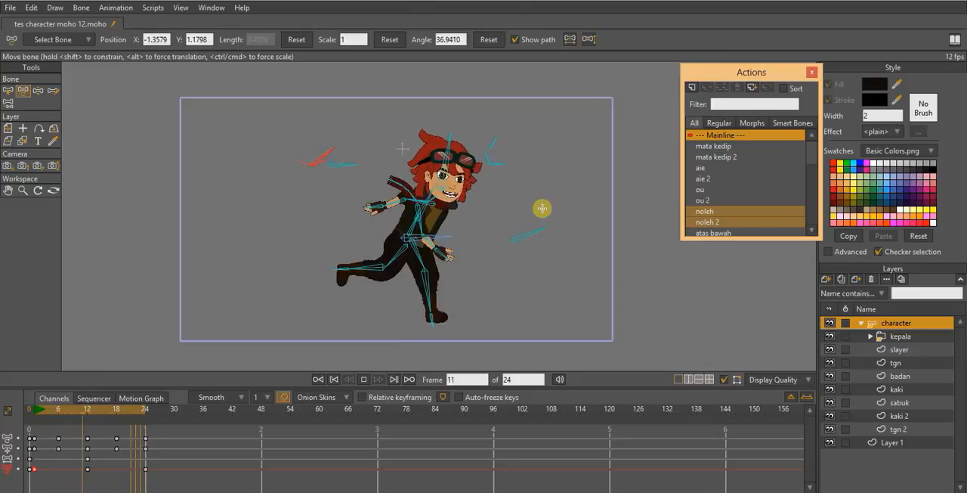
pyautogui.scroll(-1, 542, 208)
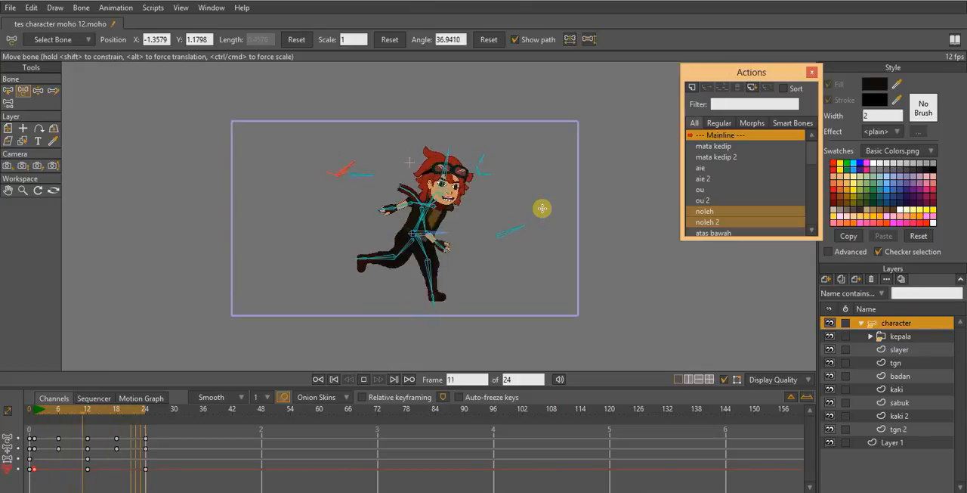
pyautogui.scroll(1, 410, 263)
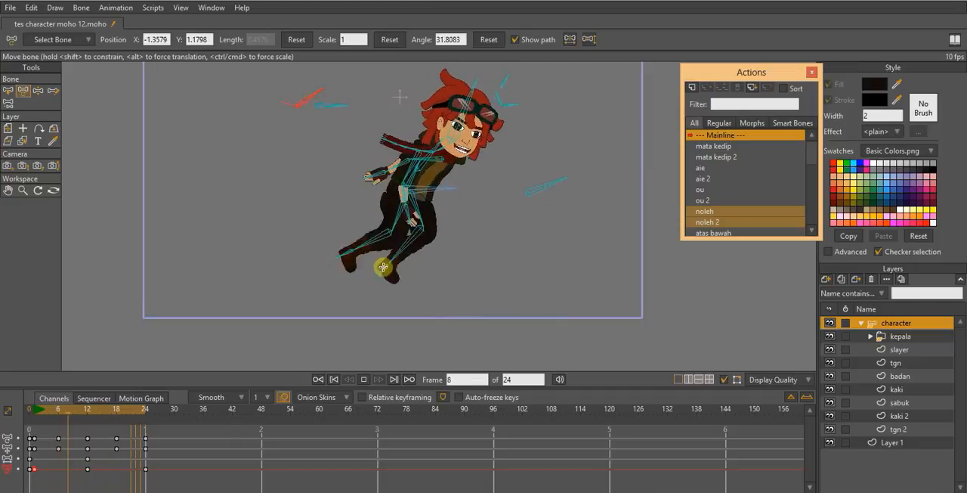
pyautogui.scroll(-1, 434, 254)
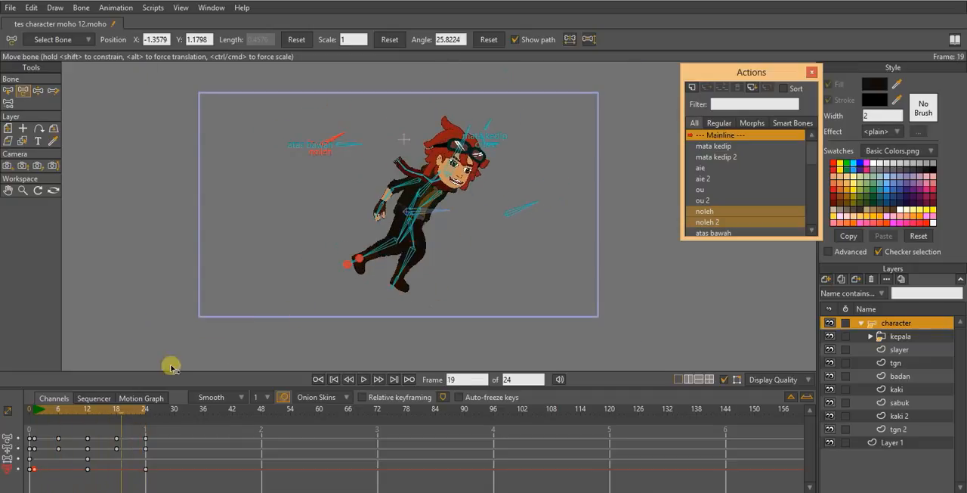
# - Extend the animation's end frame to 120 and play it back from the beginning
pyautogui.click(63, 409)
pyautogui.moveTo(87, 412); pyautogui.dragTo(611, 409)
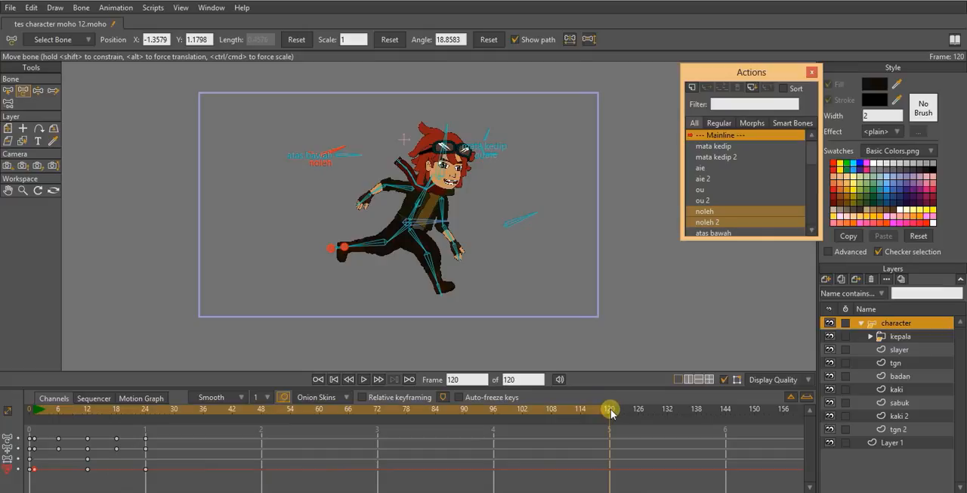
pyautogui.click(36, 410)
pyautogui.press('space')
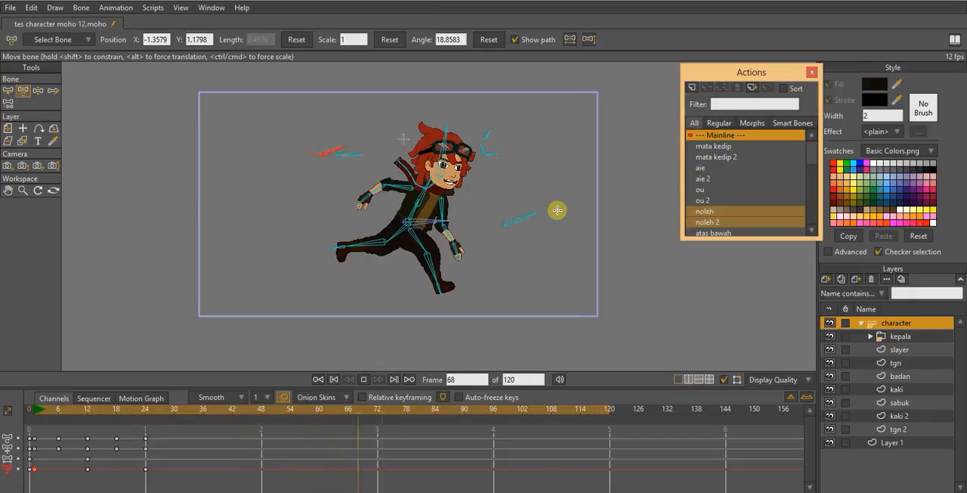
# - Stop playback, select all bones and copy the frame 0 keys of the incomplete bone channels to frames 24 and 1
pyautogui.press('space')
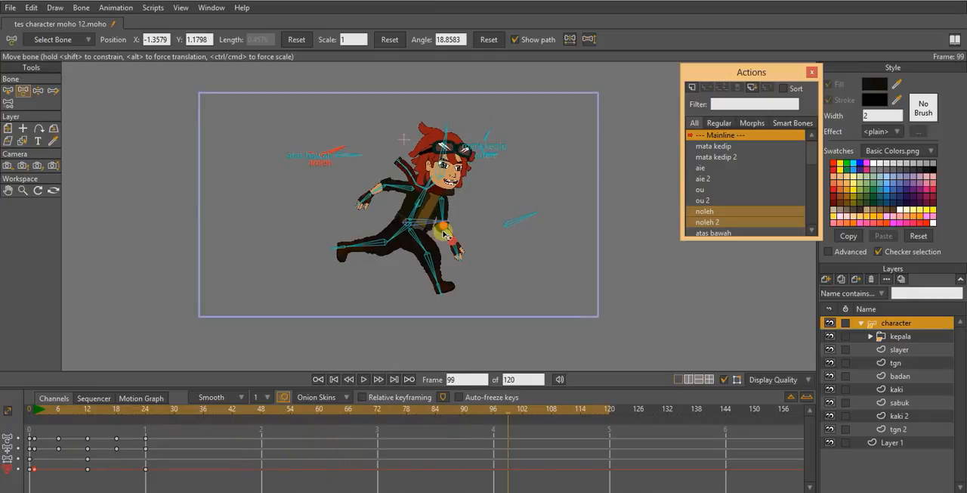
pyautogui.hotkey('ctrl', 'a')
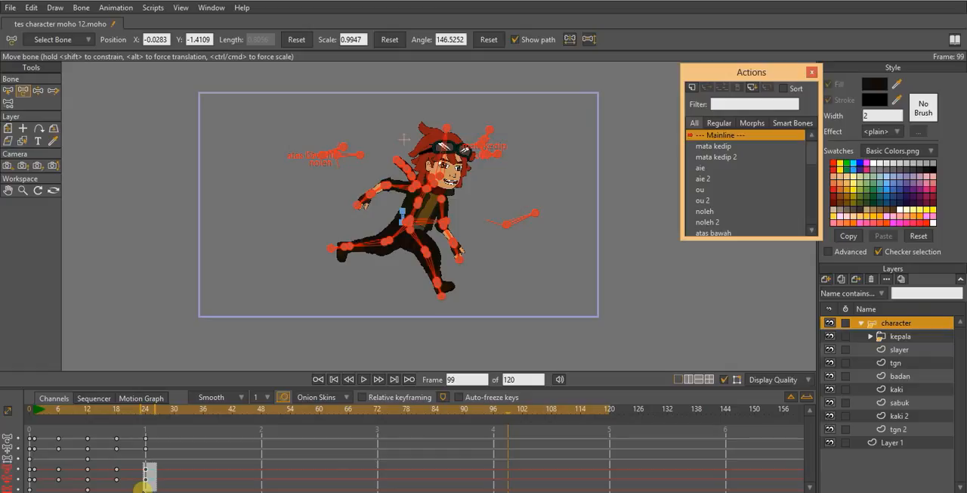
pyautogui.moveTo(144, 488); pyautogui.dragTo(151, 474)
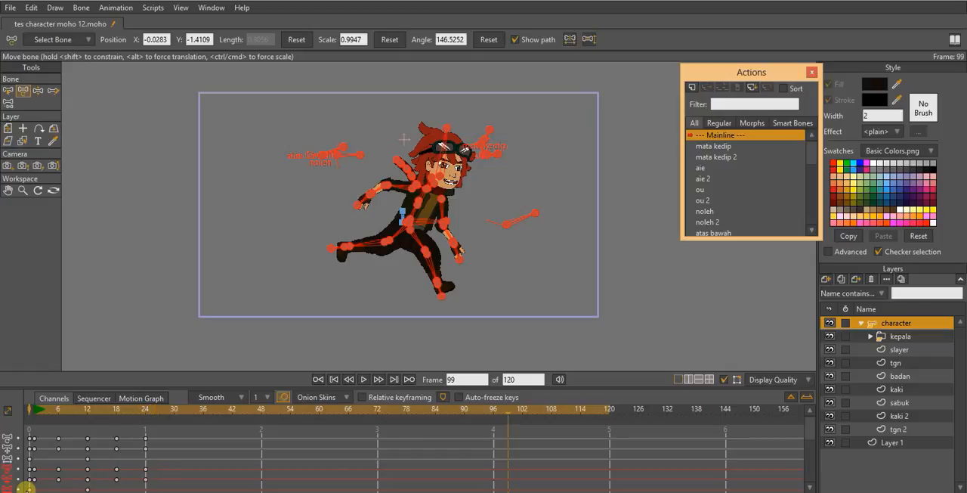
pyautogui.click(145, 409)
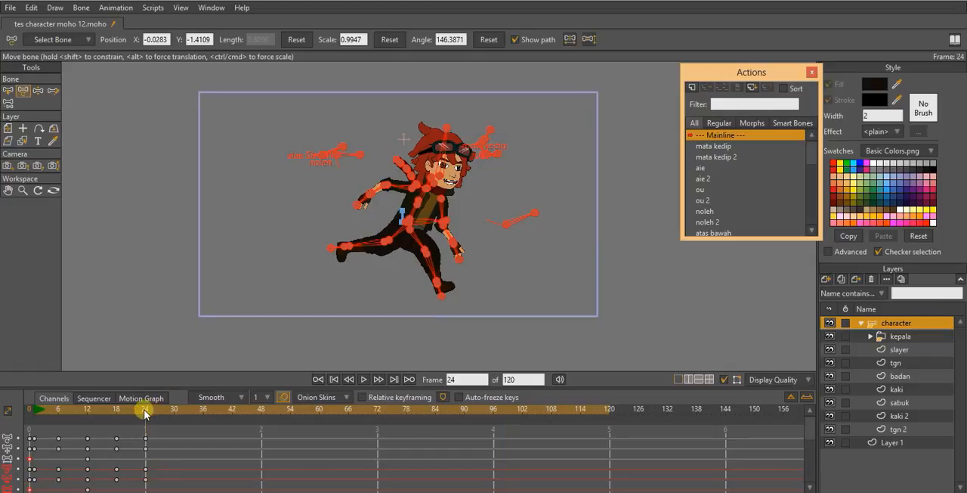
pyautogui.click(36, 409)
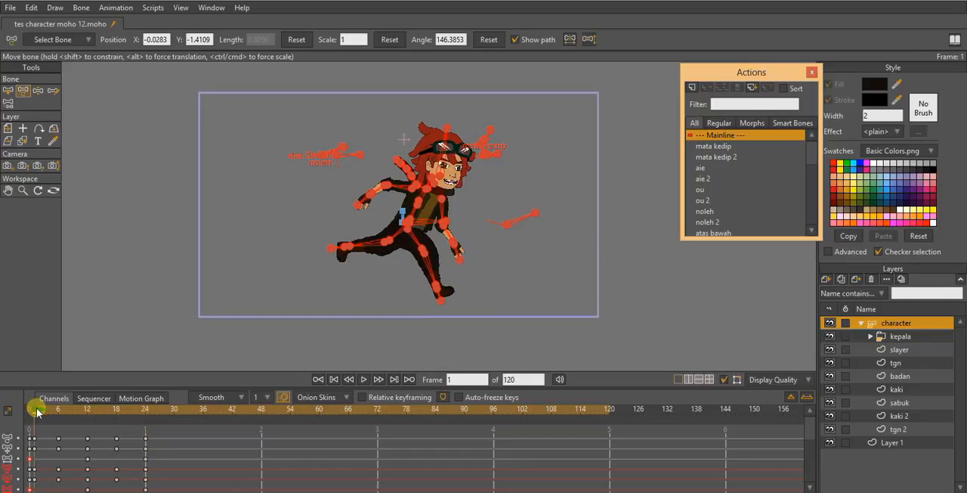
pyautogui.click(147, 411)
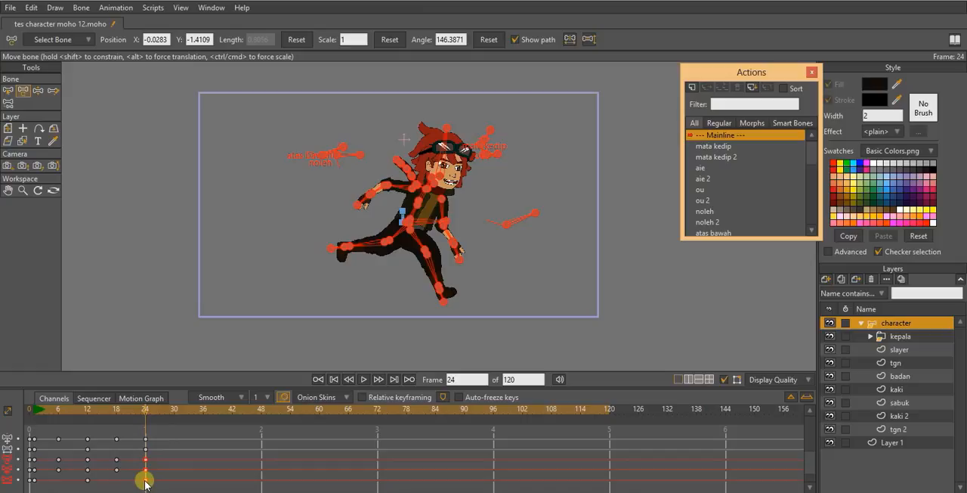
# - Set the interpolation of all bone keyframes at frame 24 to Cycle, looping back to exact frame 1
pyautogui.rightClick(145, 481)
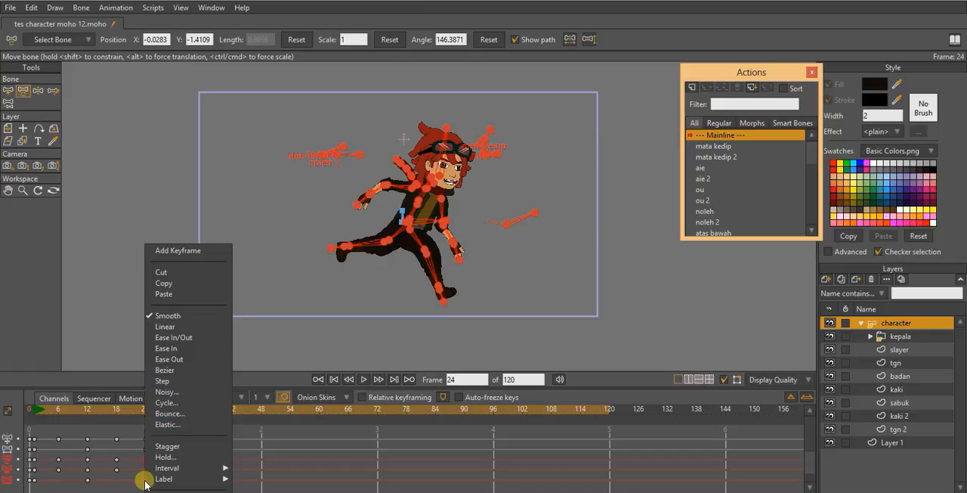
pyautogui.click(169, 404)
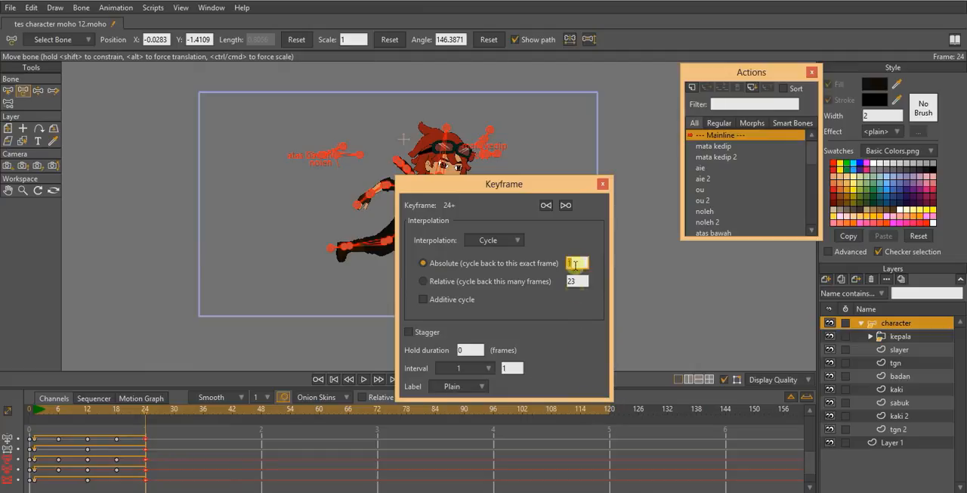
pyautogui.click(604, 184)
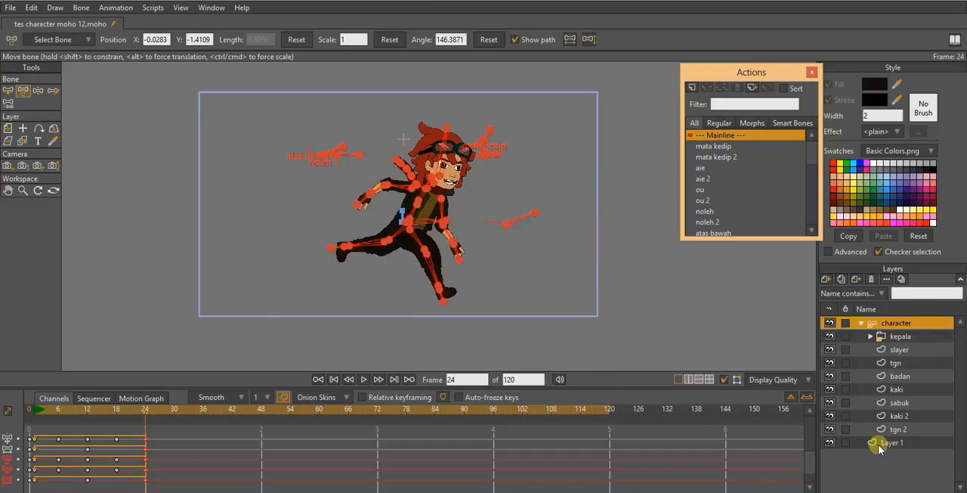
# - Deselect the bones and play back the animation to review the looping run cycle past frame 24
pyautogui.click(8, 90)
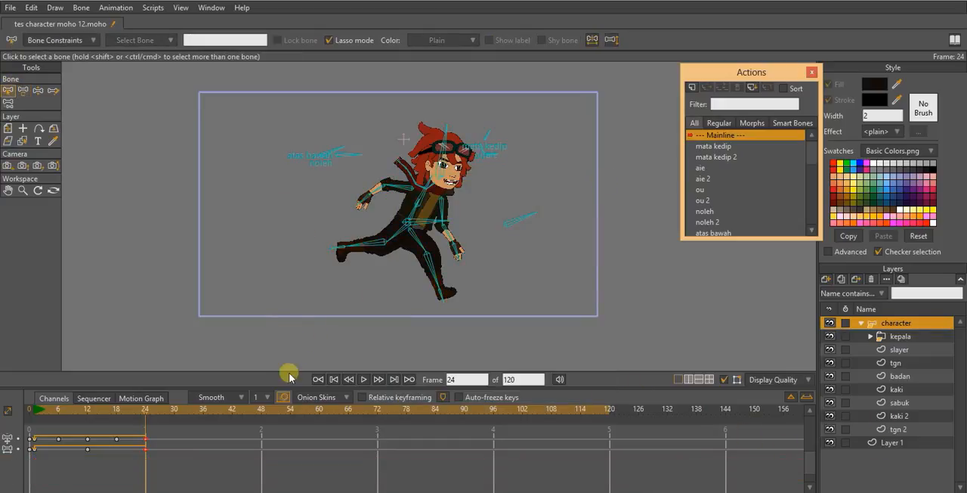
pyautogui.press('space')
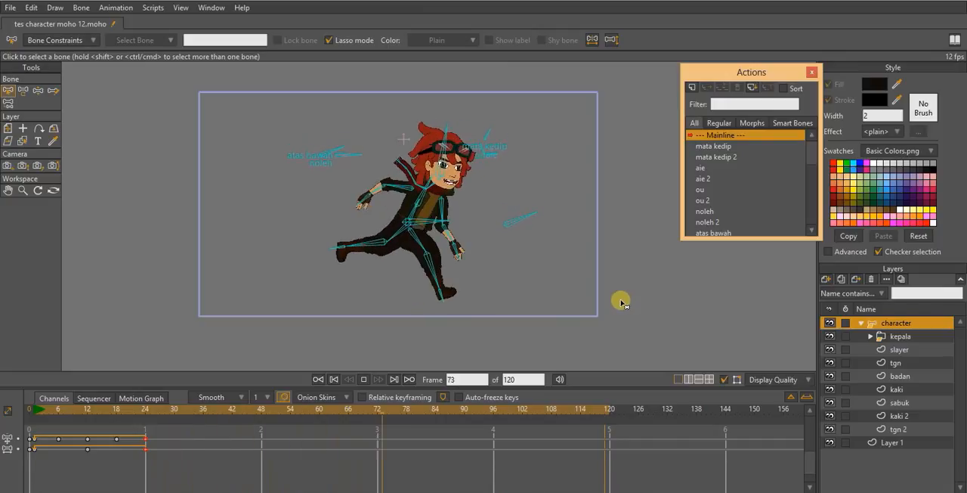
pyautogui.press('space')
# - Rotate the noleh control bone to about 76.6° at frame 72 to turn the head
pyautogui.scroll(3, 224, 145)
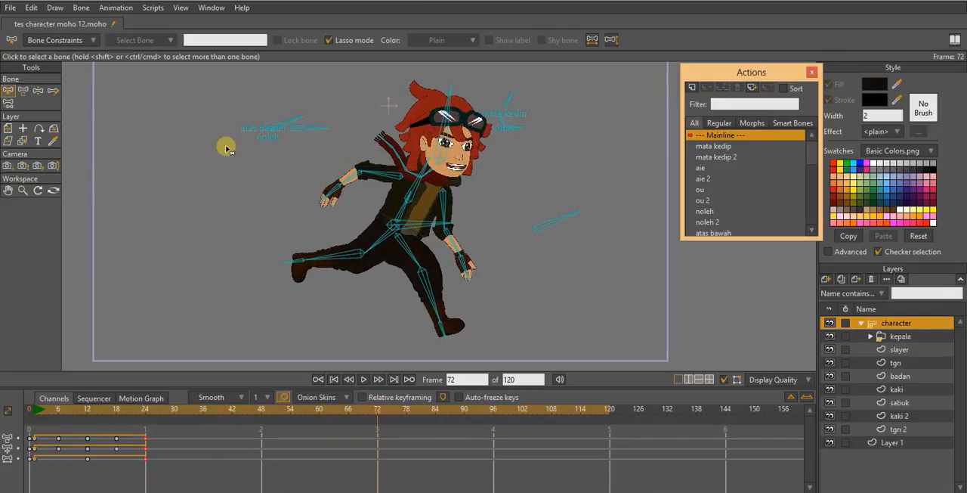
pyautogui.click(23, 91)
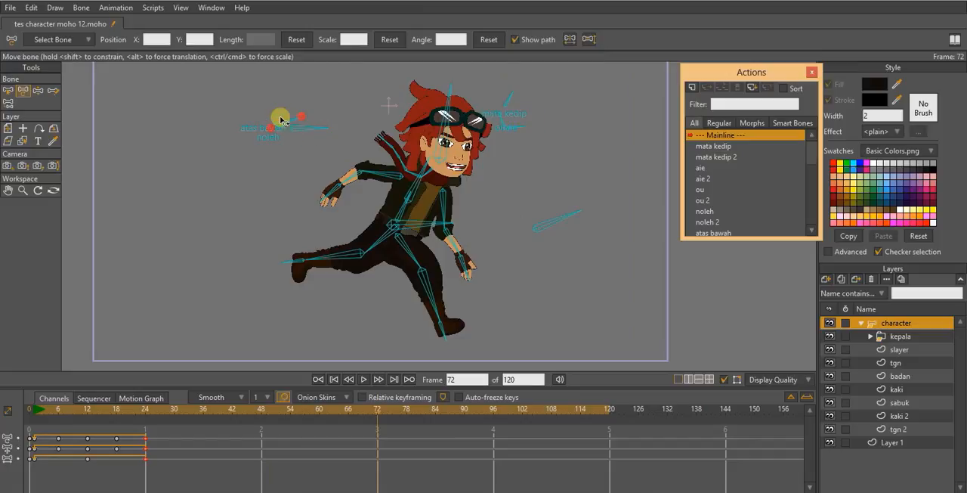
pyautogui.moveTo(277, 117); pyautogui.dragTo(263, 99)
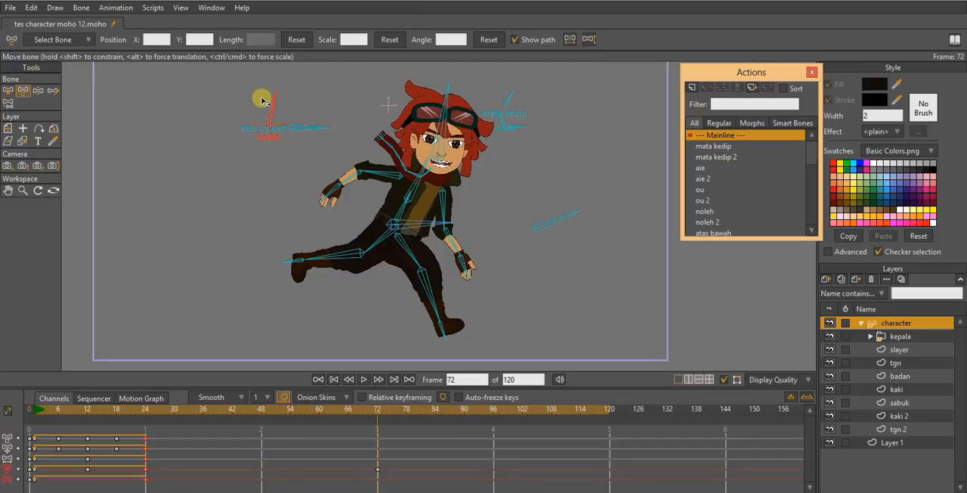
pyautogui.click(442, 331)
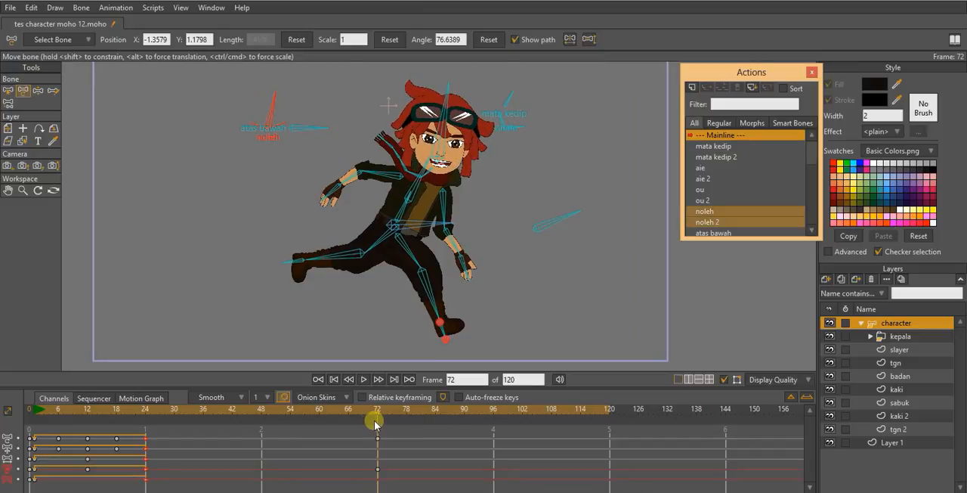
# - Review the transition into the frame 72 head turn and add a keyframe for the noleh bone at frame 61
pyautogui.moveTo(376, 413); pyautogui.dragTo(342, 416)
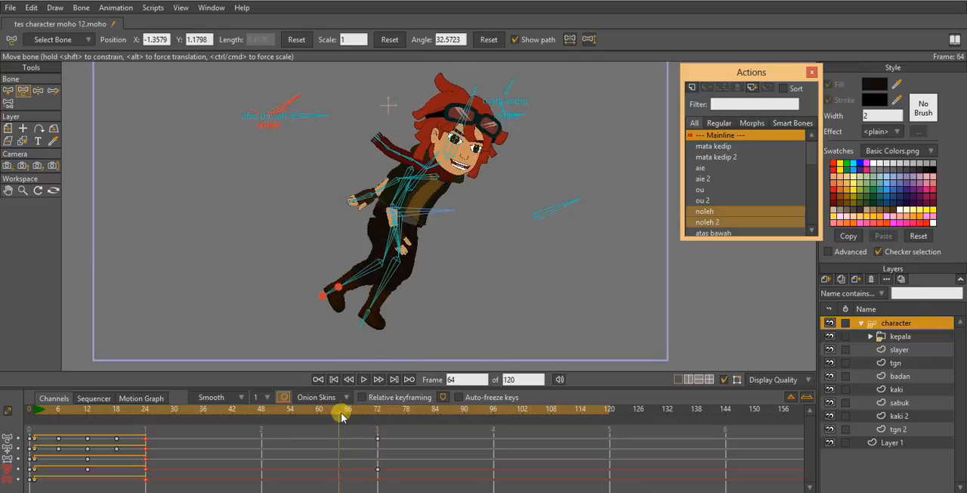
pyautogui.press('space')
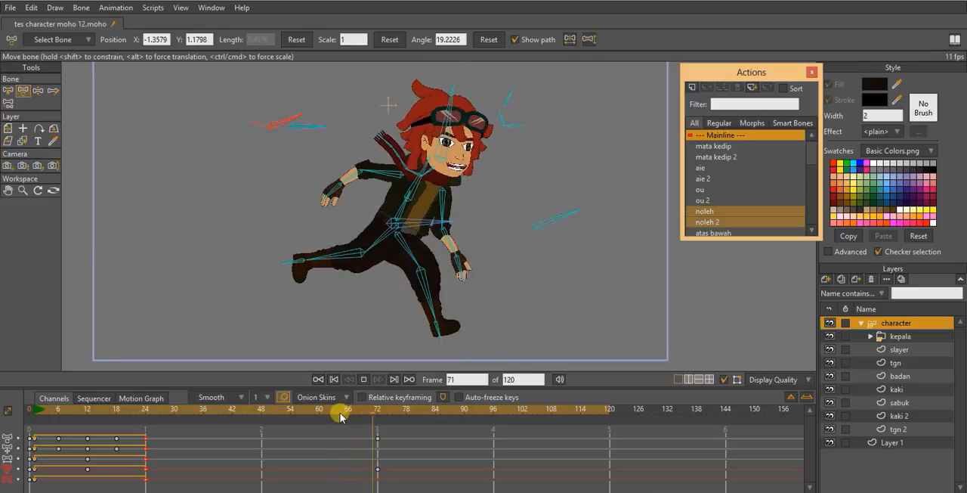
pyautogui.moveTo(359, 417); pyautogui.dragTo(331, 465)
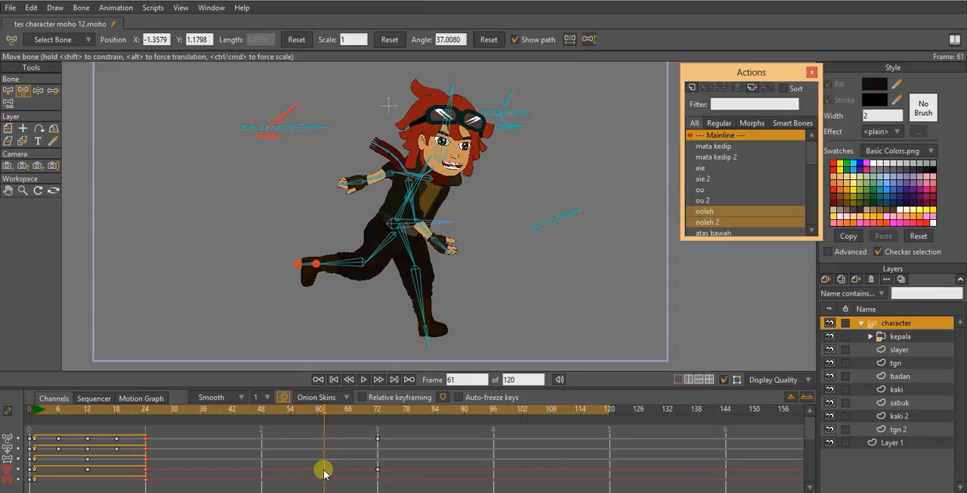
pyautogui.rightClick(324, 473)
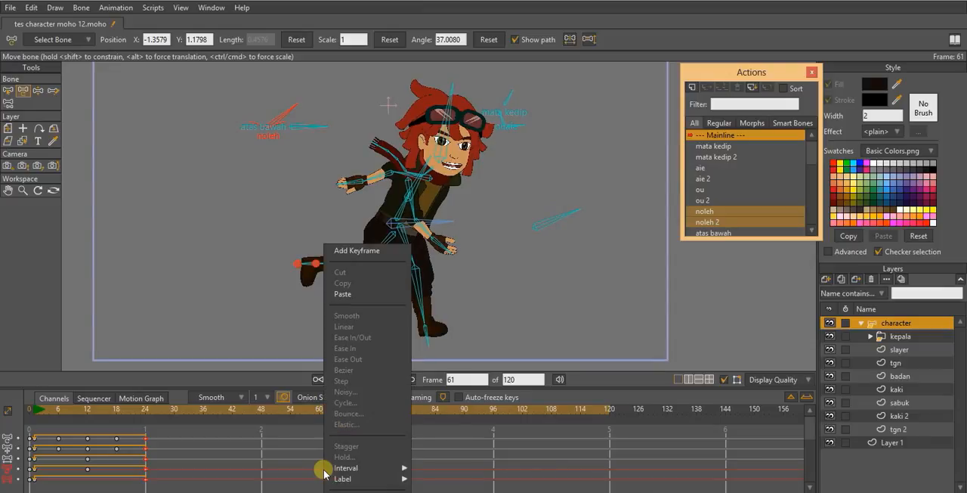
pyautogui.click(358, 258)
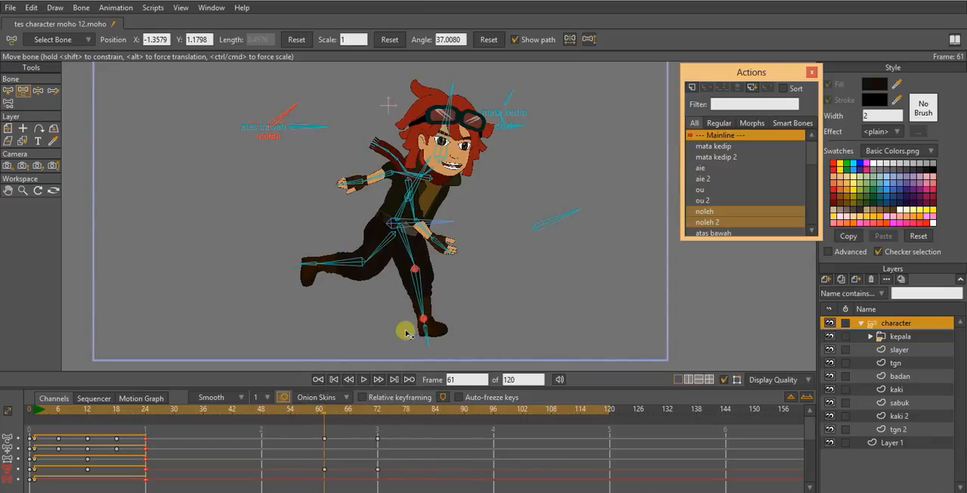
# - Copy the noleh bone's frame 72 key to frame 102, and rotate the bone to about 18.9° at frame 114
pyautogui.moveTo(314, 410); pyautogui.dragTo(522, 421)
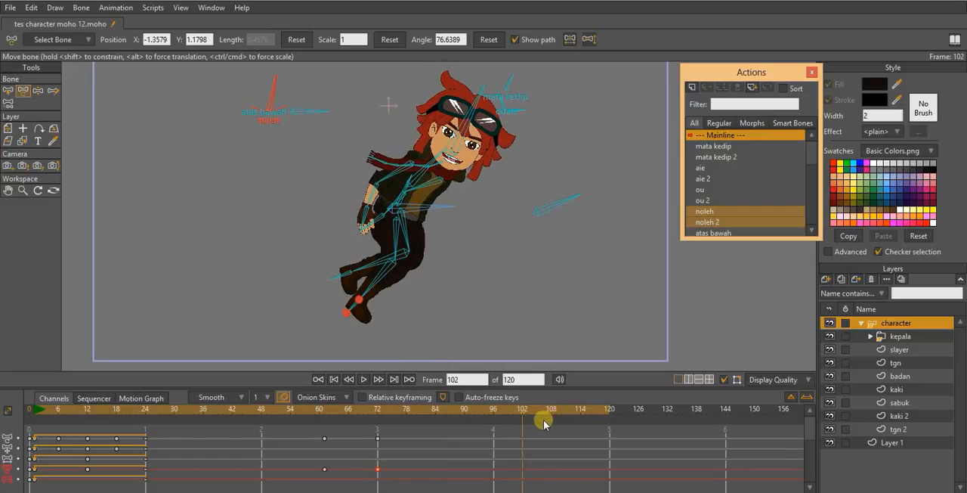
pyautogui.moveTo(524, 412); pyautogui.dragTo(580, 414)
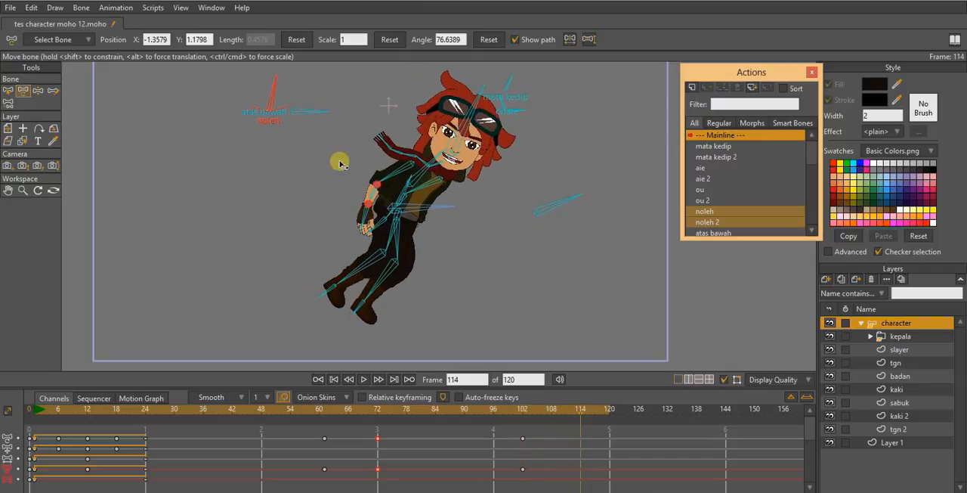
pyautogui.moveTo(292, 112); pyautogui.dragTo(392, 156)
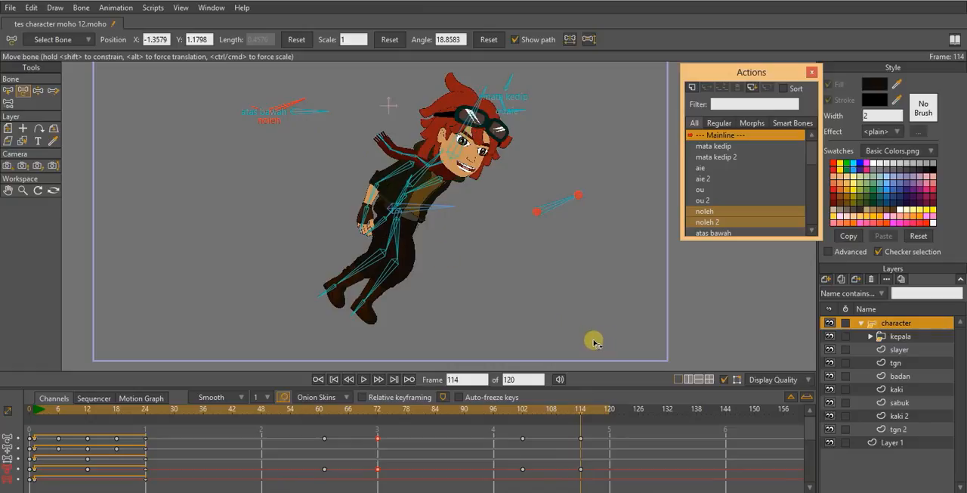
# - Play back the full animation with Layer 1 selected to review the running and head turns without the bone overlay
pyautogui.scroll(-2, 587, 344)
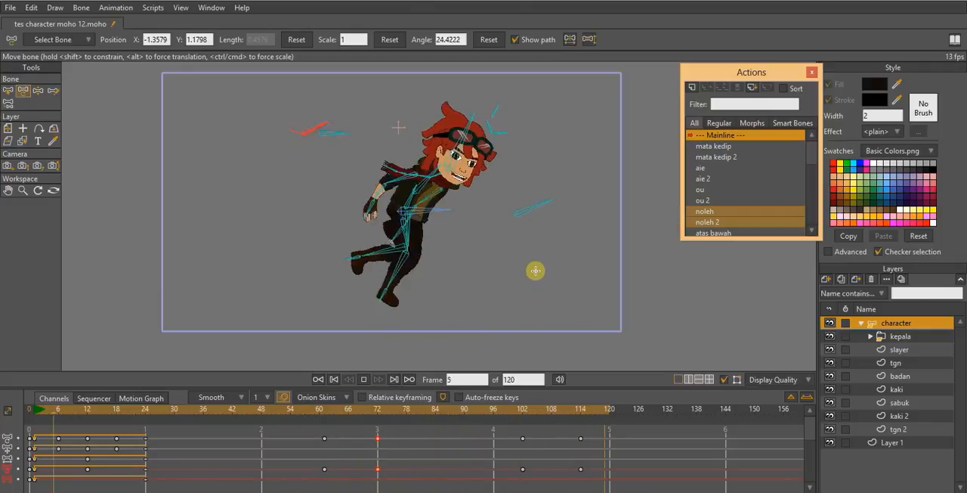
pyautogui.click(907, 442)
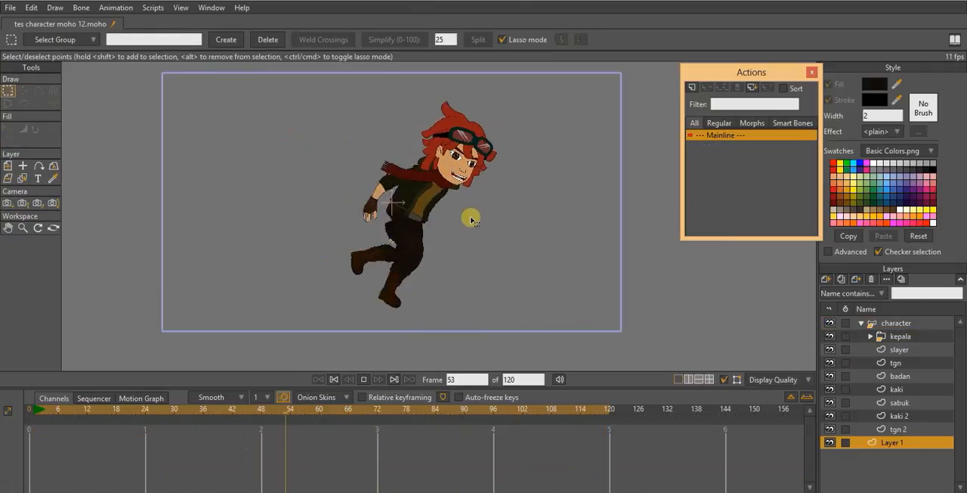
pyautogui.scroll(-1, 471, 219)
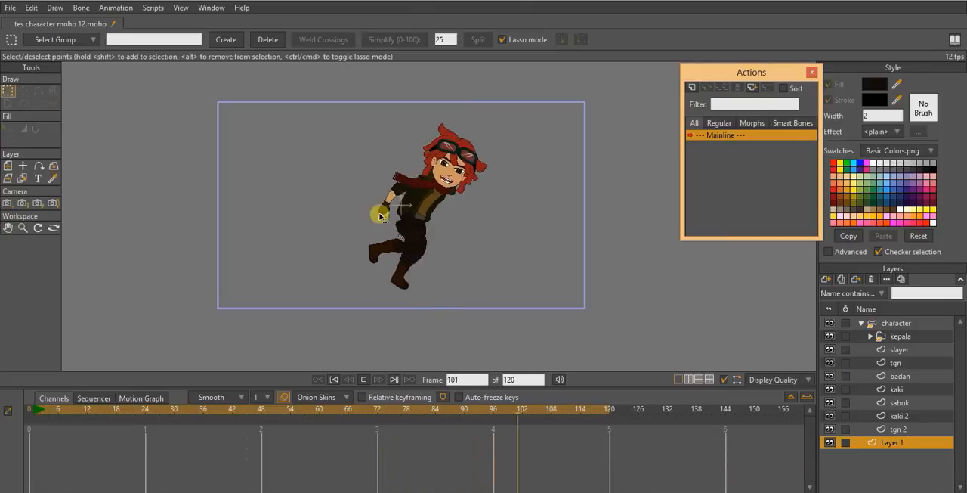
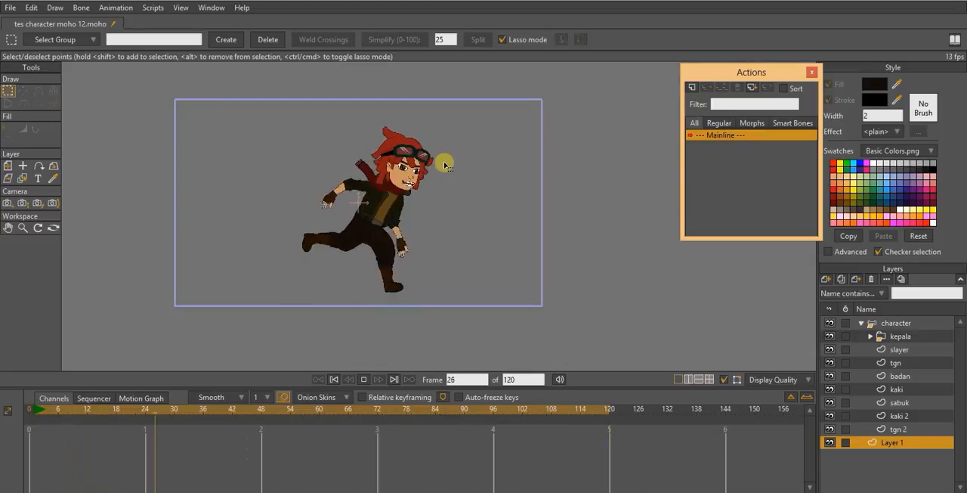
# - Stop the playback, go to frame 1 and select the rambut layer inside the kepala group
pyautogui.press('space')
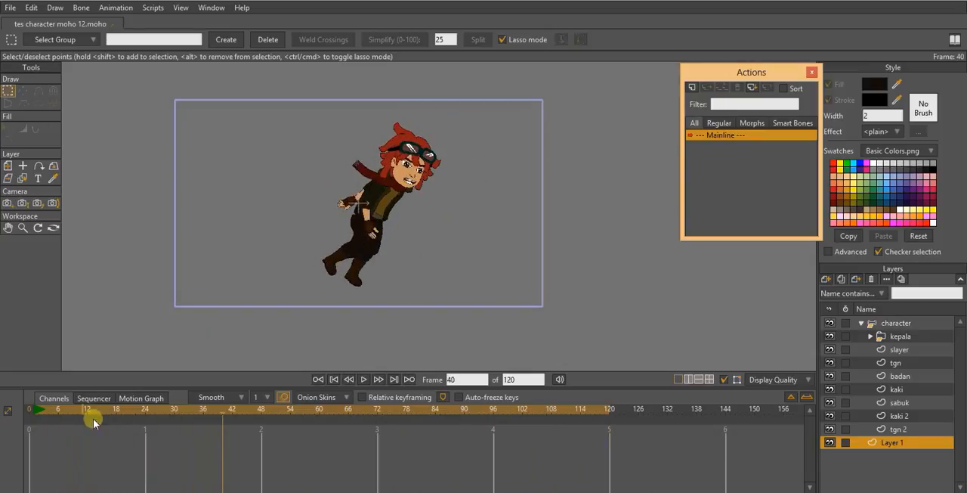
pyautogui.click(32, 409)
pyautogui.click(29, 410)
pyautogui.moveTo(360, 219); pyautogui.dragTo(360, 264)
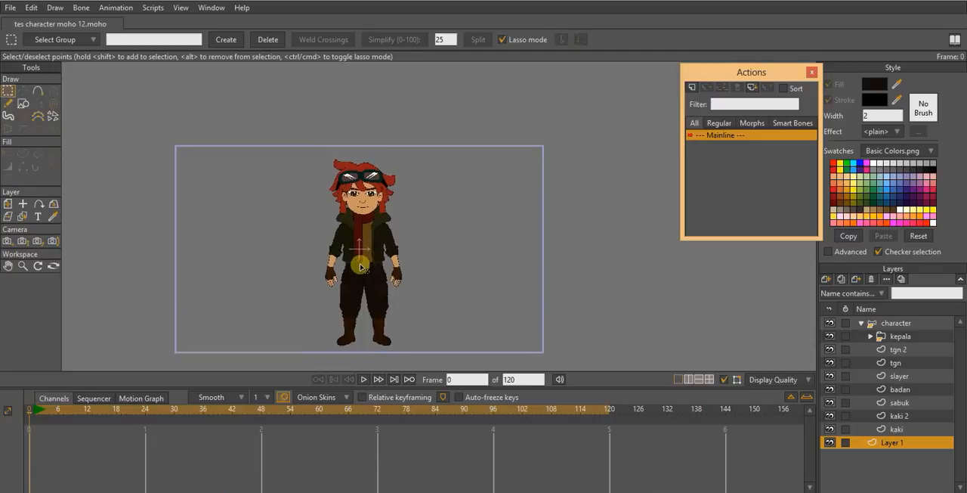
pyautogui.scroll(4, 361, 261)
pyautogui.moveTo(350, 214); pyautogui.dragTo(319, 299)
pyautogui.click(36, 413)
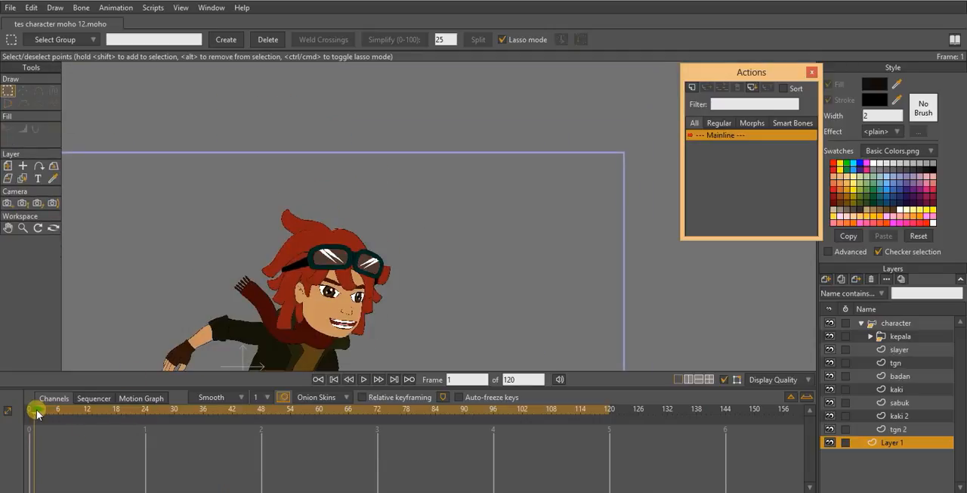
pyautogui.moveTo(386, 275); pyautogui.dragTo(455, 210)
pyautogui.scroll(-3, 455, 210)
pyautogui.scroll(5, 455, 211)
pyautogui.scroll(2, 455, 211)
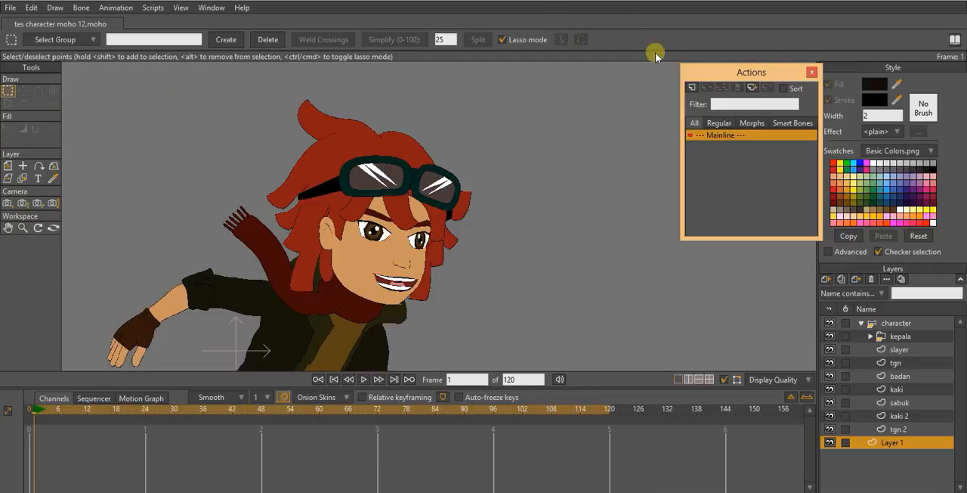
pyautogui.moveTo(452, 259); pyautogui.dragTo(471, 266)
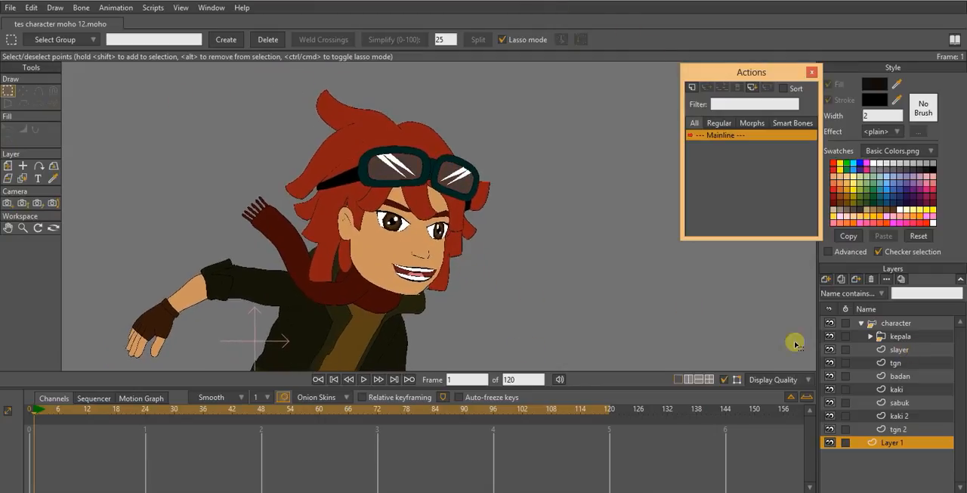
pyautogui.click(870, 337)
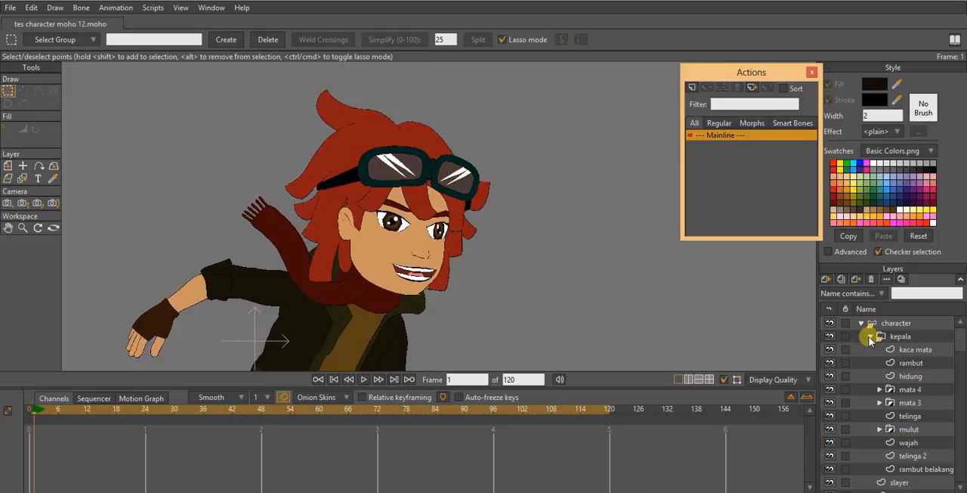
pyautogui.click(904, 364)
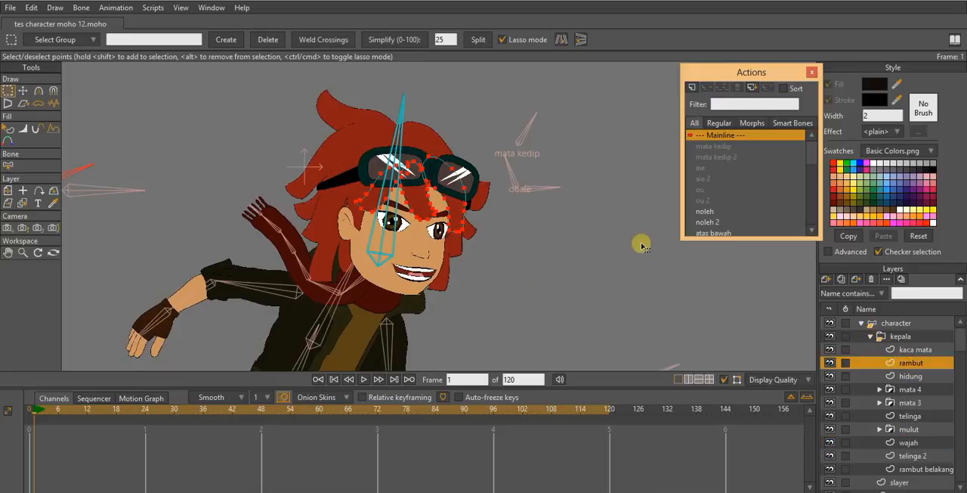
# - Move the fringe strand beside the far eye slightly outward from the face at frame 1
pyautogui.scroll(4, 539, 219)
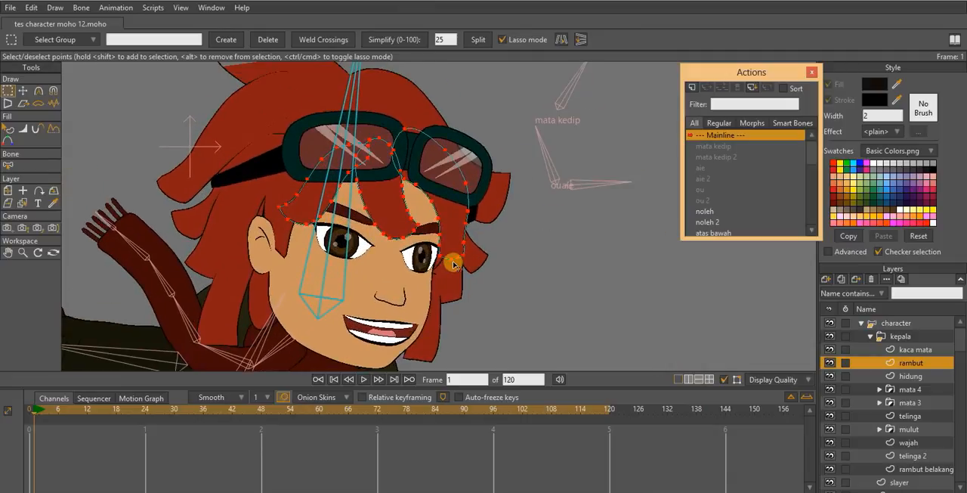
pyautogui.moveTo(393, 253); pyautogui.dragTo(385, 239)
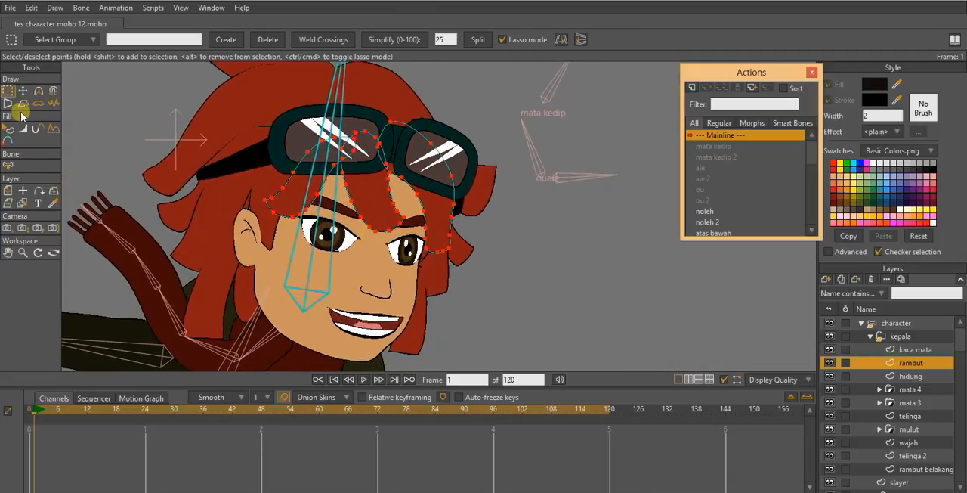
pyautogui.moveTo(444, 147)
pyautogui.mouseDown()
pyautogui.moveTo(419, 142)
pyautogui.moveTo(401, 176)
pyautogui.moveTo(414, 234)
pyautogui.moveTo(442, 273)
pyautogui.moveTo(489, 135)
pyautogui.mouseUp()
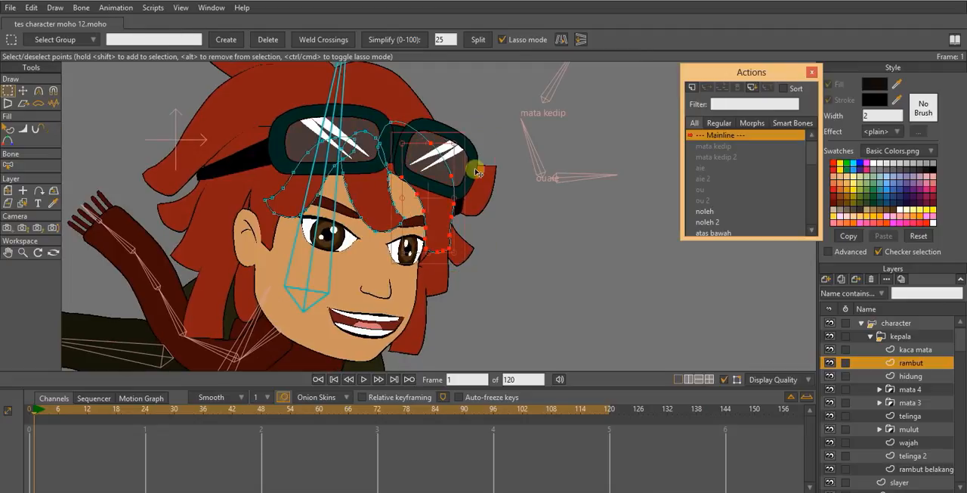
pyautogui.press('t')
pyautogui.moveTo(465, 220); pyautogui.dragTo(452, 204)
# - Move the fringe strand nearest the ear outward and slightly upward at frame 1
pyautogui.press('g')
pyautogui.moveTo(249, 181); pyautogui.dragTo(306, 259)
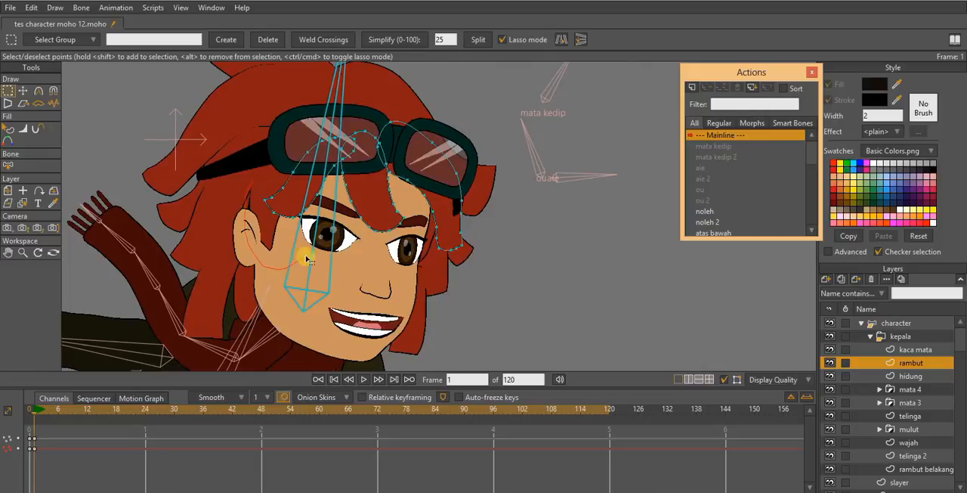
pyautogui.moveTo(327, 165); pyautogui.dragTo(289, 140)
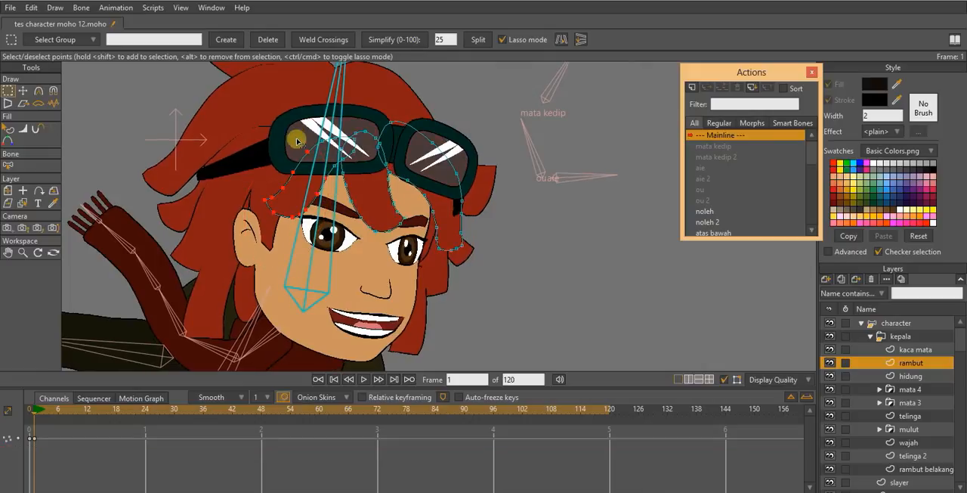
pyautogui.press('t')
pyautogui.moveTo(312, 182); pyautogui.dragTo(297, 184)
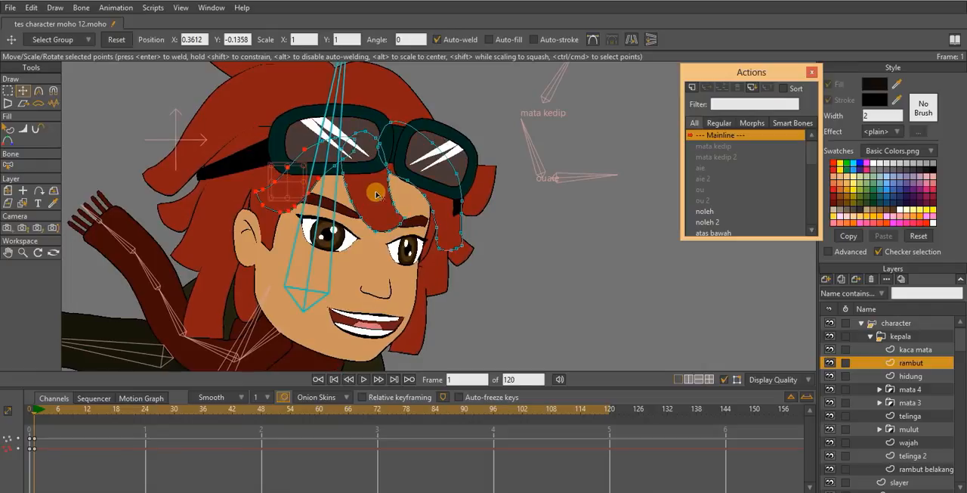
# - Select the middle fringe strand's lower points and shift them slightly toward the ear at frame 1
pyautogui.press('g')
pyautogui.moveTo(350, 171)
pyautogui.mouseDown()
pyautogui.moveTo(338, 194)
pyautogui.moveTo(383, 248)
pyautogui.moveTo(407, 225)
pyautogui.moveTo(391, 178)
pyautogui.moveTo(347, 169)
pyautogui.mouseUp()
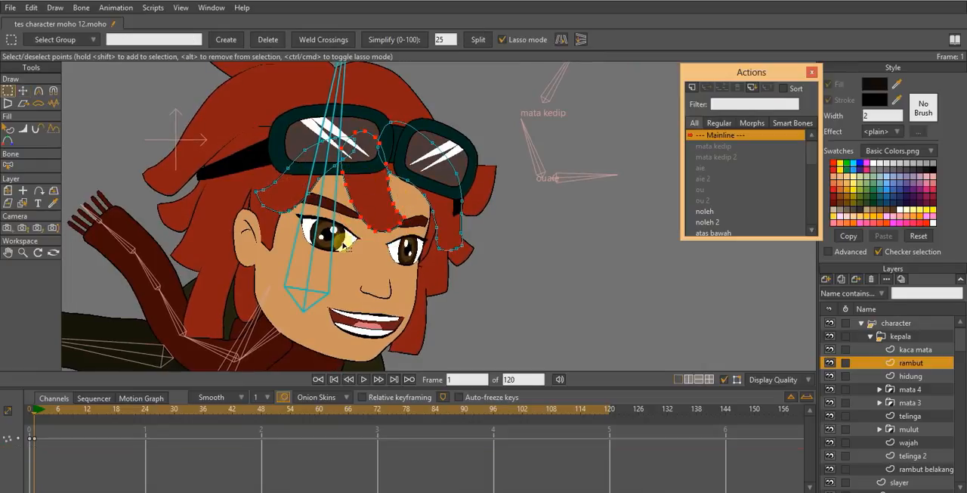
pyautogui.moveTo(342, 247)
pyautogui.mouseDown()
pyautogui.moveTo(388, 252)
pyautogui.moveTo(405, 236)
pyautogui.mouseUp()
pyautogui.moveTo(388, 176); pyautogui.dragTo(341, 185)
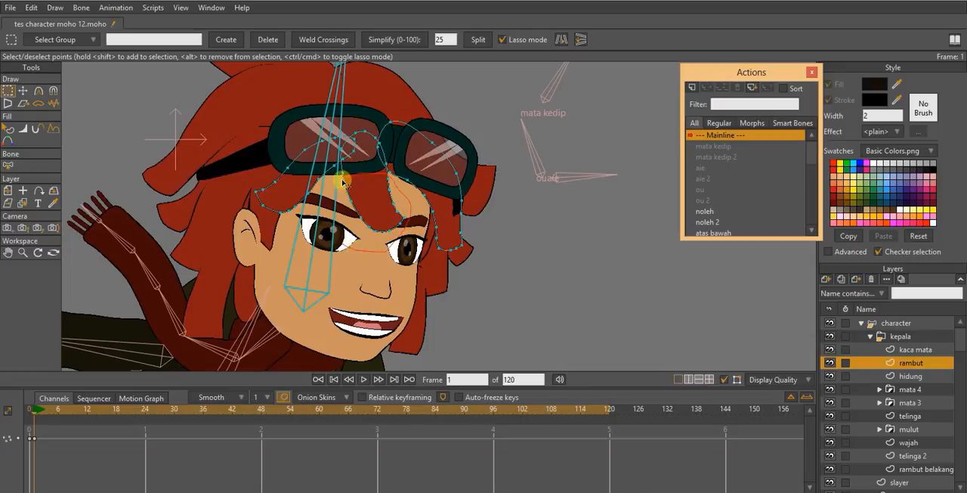
pyautogui.press('t')
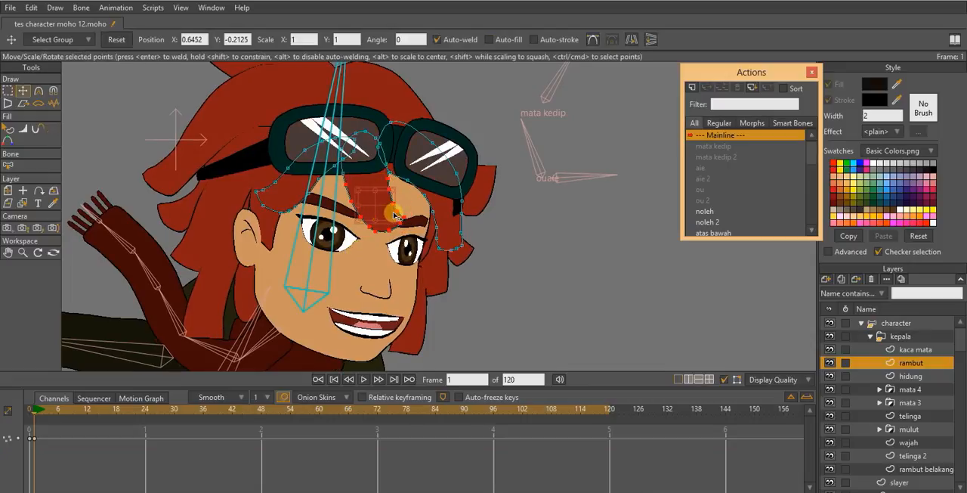
pyautogui.moveTo(395, 216); pyautogui.dragTo(366, 212)
pyautogui.scroll(-2, 366, 226)
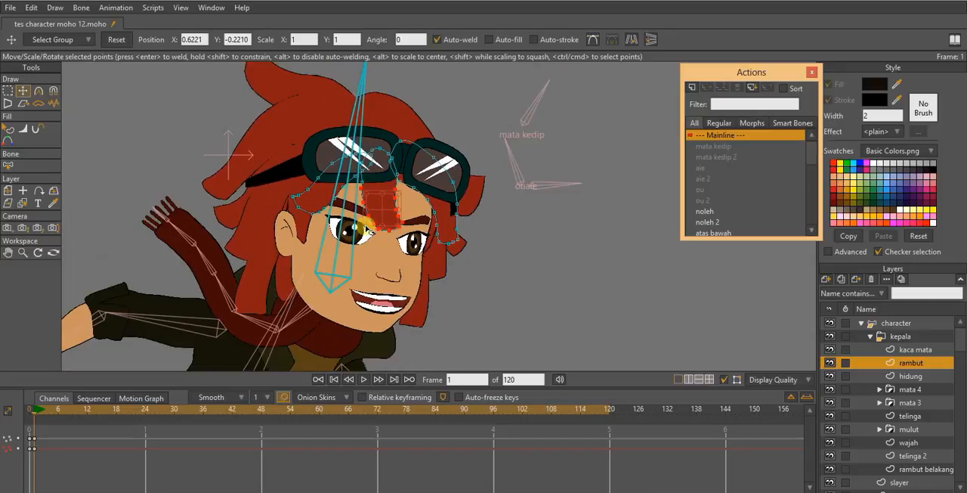
# - Go to frame 6 and shift the middle fringe strand slightly downward
pyautogui.moveTo(42, 416); pyautogui.dragTo(58, 414)
pyautogui.click(433, 204)
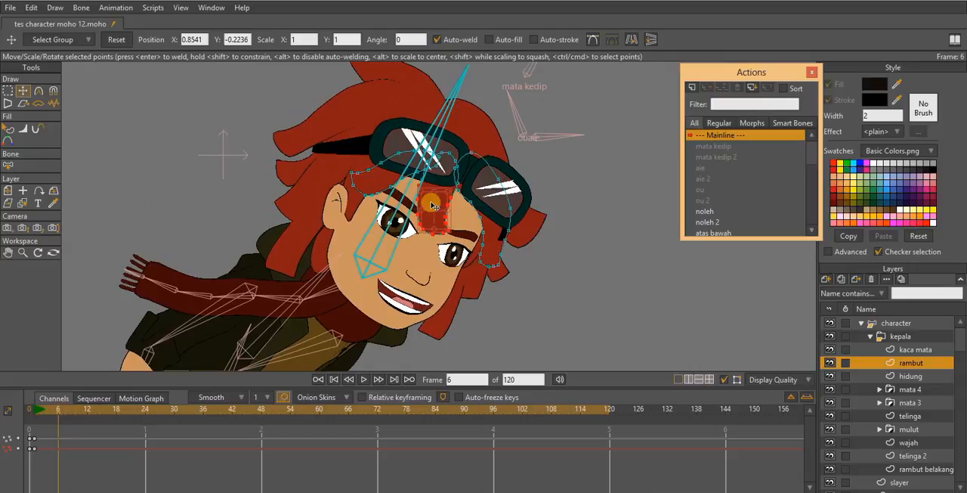
pyautogui.scroll(2, 441, 191)
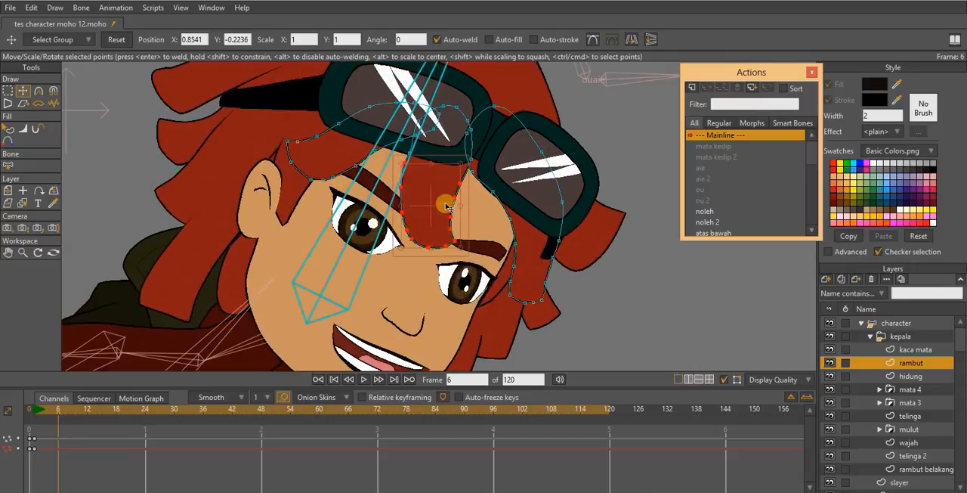
pyautogui.moveTo(467, 230); pyautogui.dragTo(428, 219)
# - Move the fringe strand nearest the ear inward and downward at frame 6
pyautogui.press('g')
pyautogui.moveTo(261, 130); pyautogui.dragTo(342, 214)
pyautogui.moveTo(375, 164); pyautogui.dragTo(373, 90)
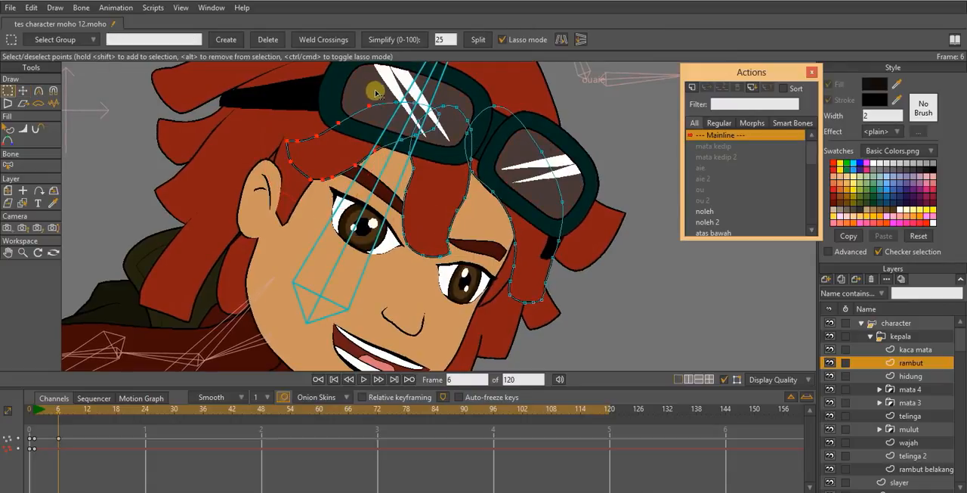
pyautogui.press('t')
pyautogui.moveTo(371, 162); pyautogui.dragTo(352, 171)
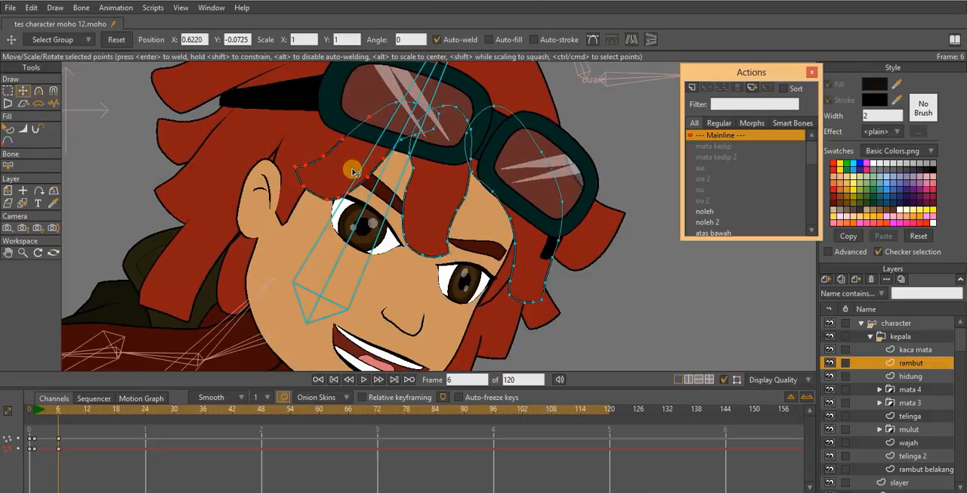
# - Move the fringe strand beside the far eye inward over the face at frame 6
pyautogui.moveTo(564, 214); pyautogui.dragTo(534, 195)
pyautogui.press('g')
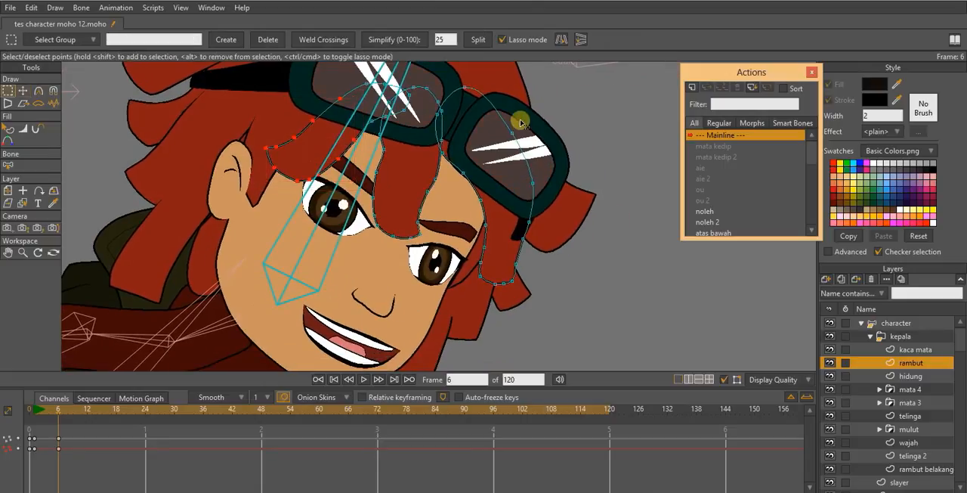
pyautogui.moveTo(520, 122)
pyautogui.mouseDown()
pyautogui.moveTo(454, 183)
pyautogui.moveTo(489, 309)
pyautogui.moveTo(542, 105)
pyautogui.mouseUp()
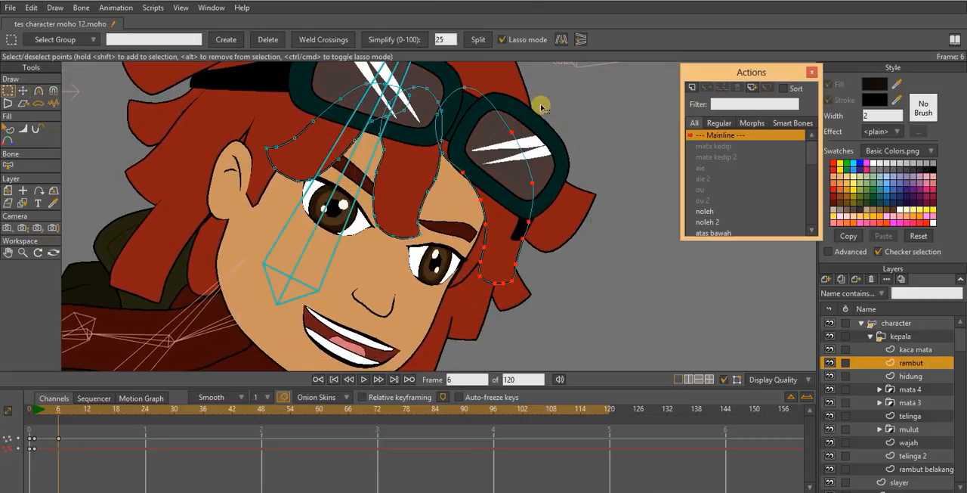
pyautogui.press('t')
pyautogui.moveTo(511, 188); pyautogui.dragTo(501, 205)
pyautogui.scroll(-2, 481, 210)
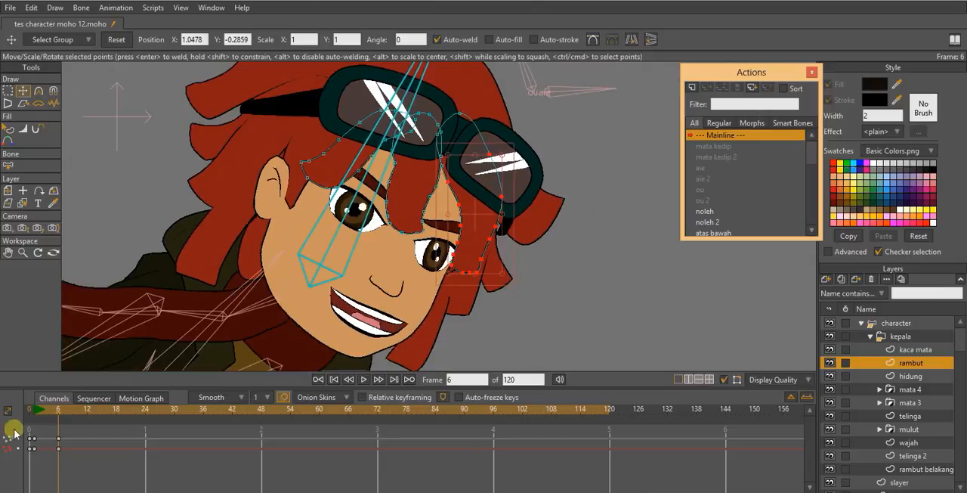
# - Select all fringe strands and copy their frame 1 keys to frame 12
pyautogui.moveTo(59, 417); pyautogui.dragTo(86, 411)
pyautogui.press('g')
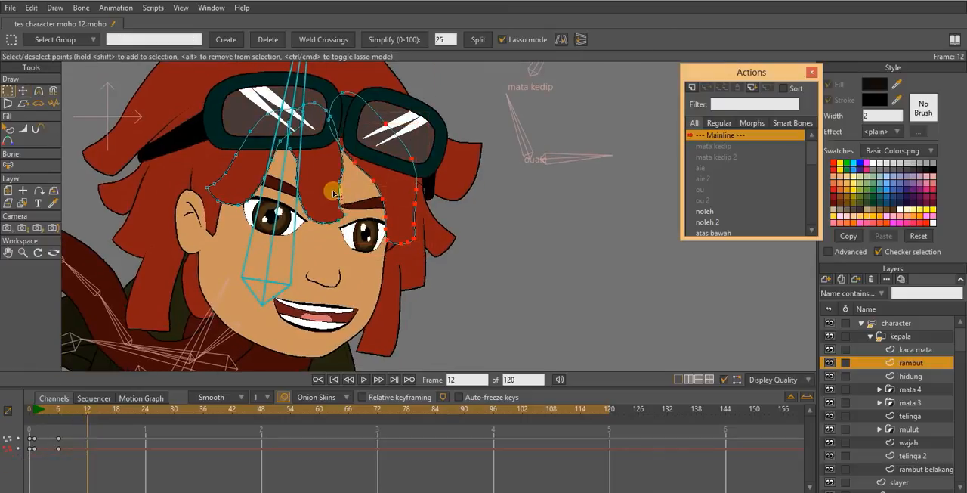
pyautogui.keyDown('shift'); pyautogui.click(328, 186); pyautogui.keyUp('shift')
pyautogui.keyDown('shift'); pyautogui.click(251, 179); pyautogui.keyUp('shift')
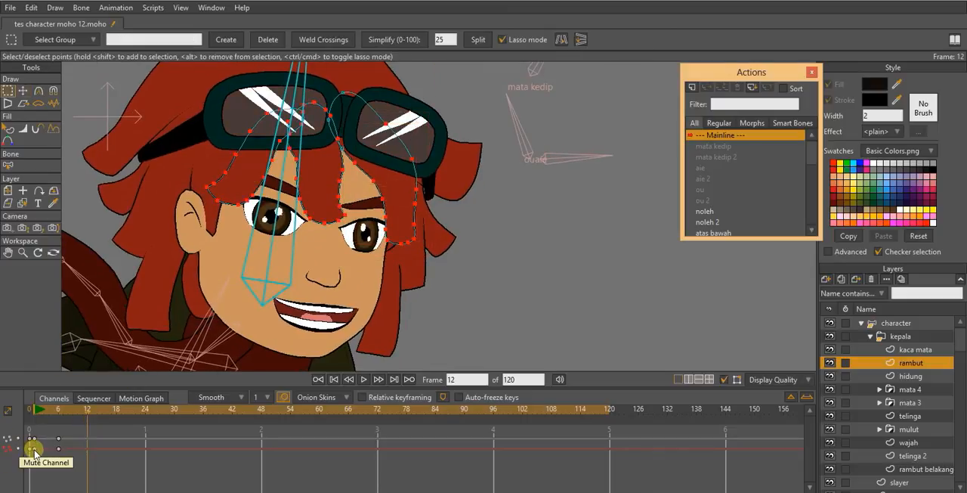
pyautogui.hotkey('ctrl', 'v')
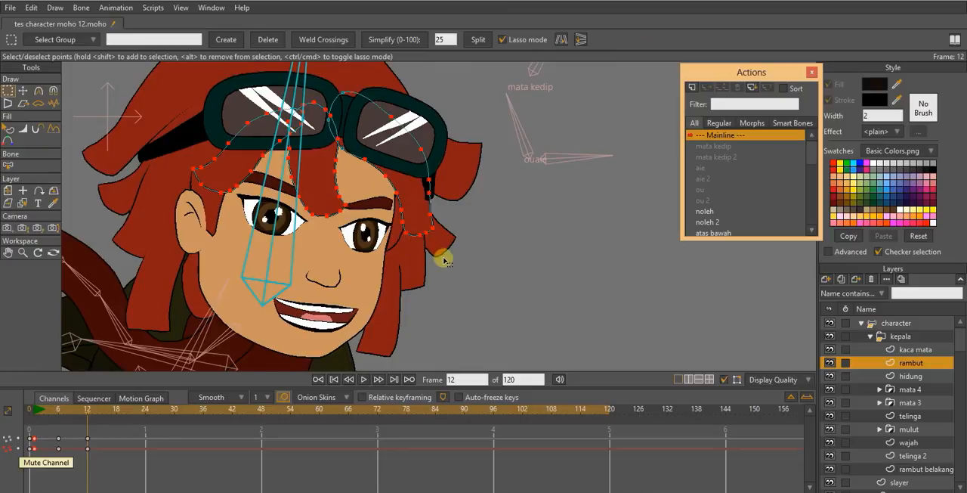
# - Copy the fringe's frame 6 keys to frame 18 and its frame 1 keys to frame 24
pyautogui.moveTo(173, 411); pyautogui.dragTo(117, 414)
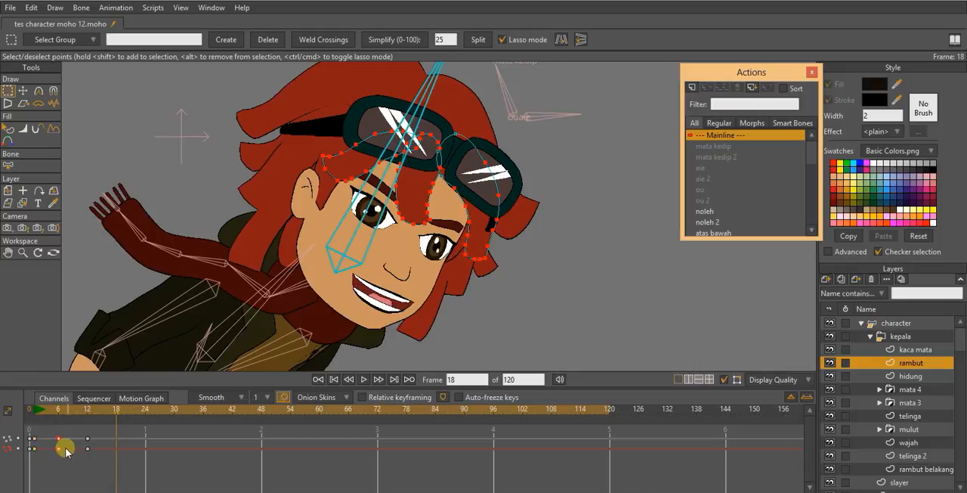
pyautogui.moveTo(65, 452); pyautogui.dragTo(125, 431)
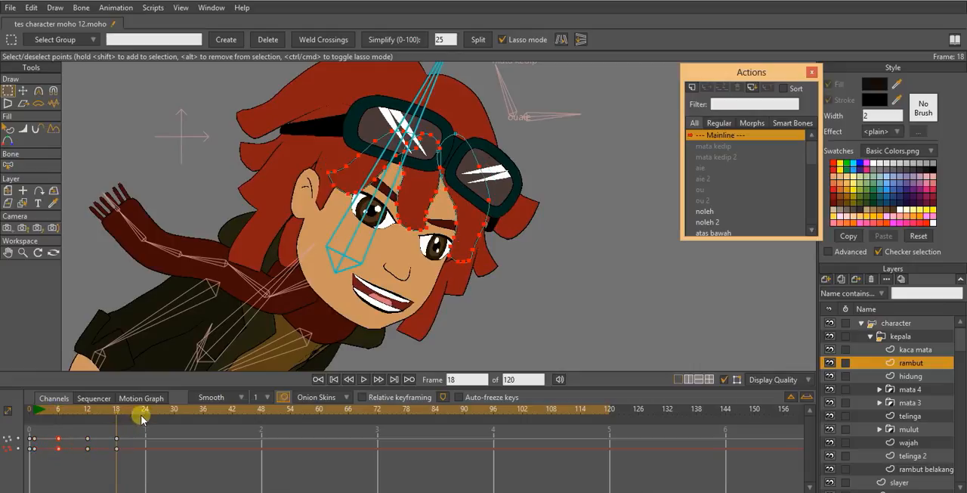
pyautogui.click(142, 415)
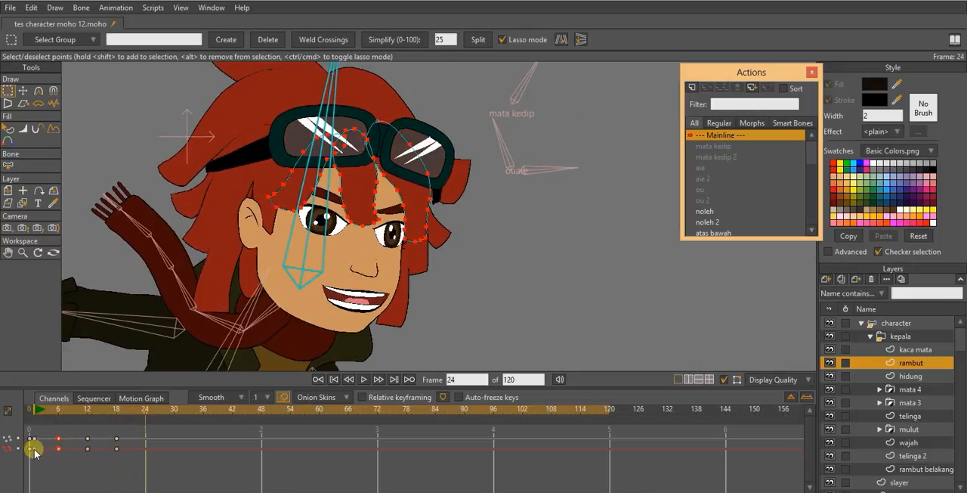
pyautogui.hotkey('ctrl', 'v')
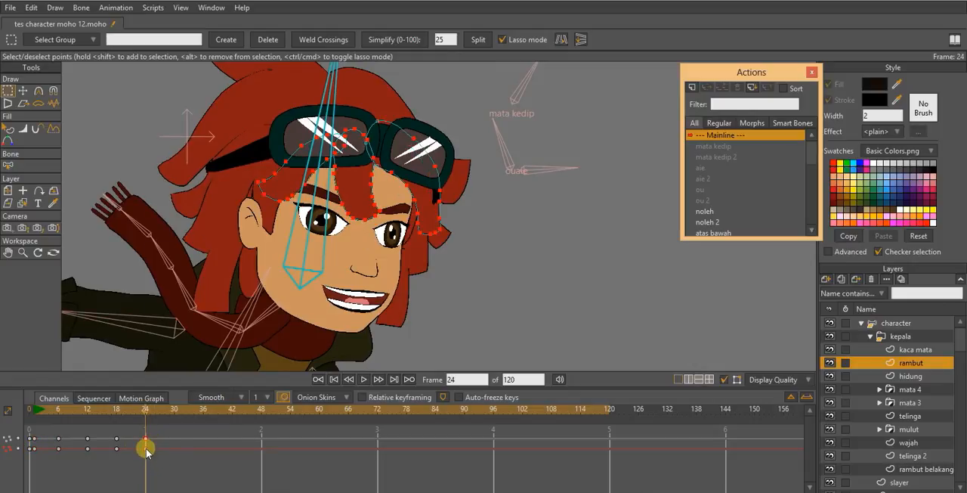
# - Set the fringe's frame 24 keys to Cycle back to frame 1 and play back the looping hair motion
pyautogui.rightClick(146, 451)
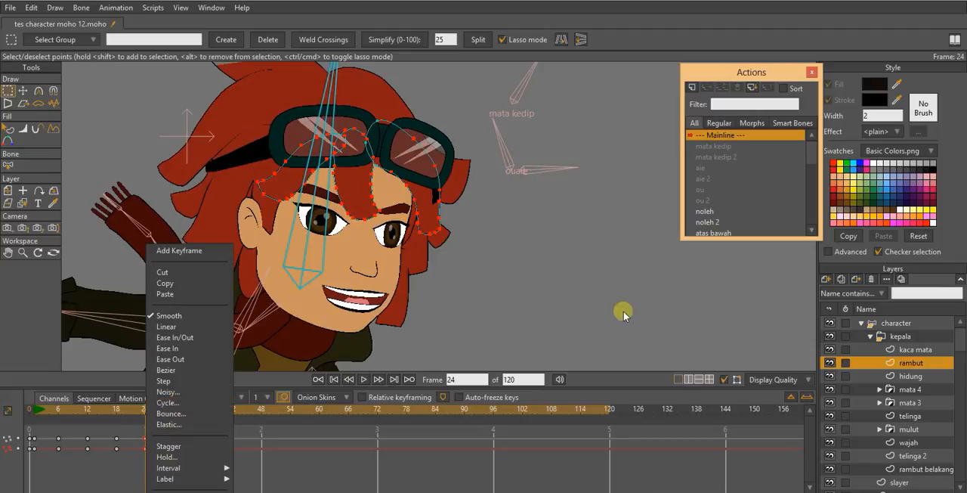
pyautogui.click(603, 185)
pyautogui.press('space')
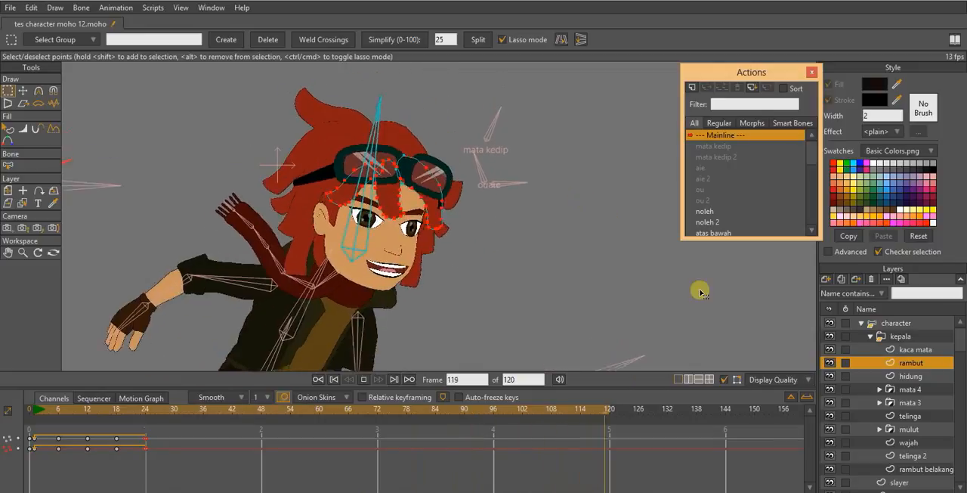
pyautogui.press('space')
# - At frame 1, move the fringe strand beside the far eye outward, away from the face
pyautogui.moveTo(60, 416); pyautogui.dragTo(35, 425)
pyautogui.scroll(5, 479, 213)
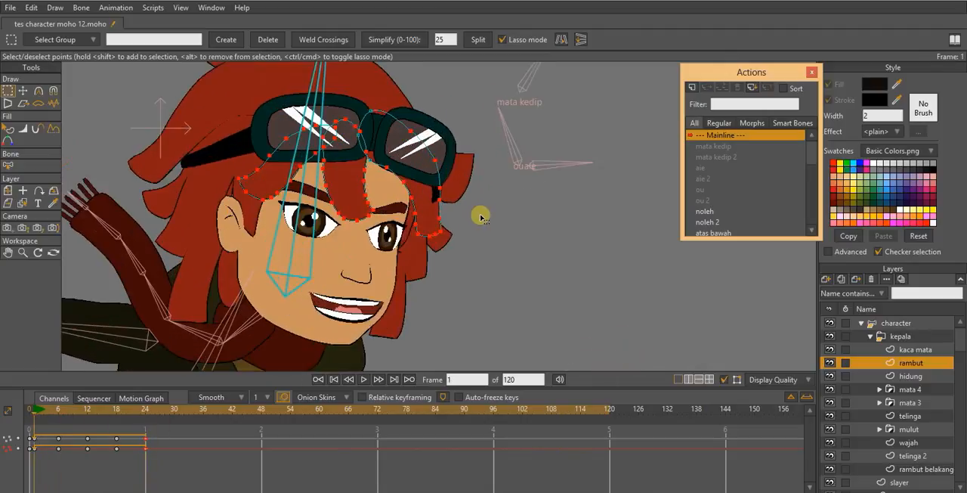
pyautogui.click(392, 116)
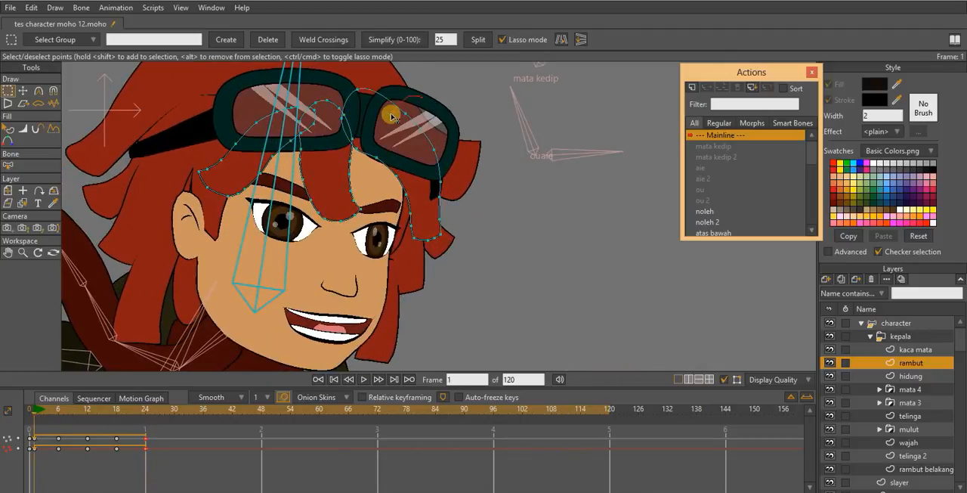
pyautogui.moveTo(489, 125); pyautogui.dragTo(503, 138)
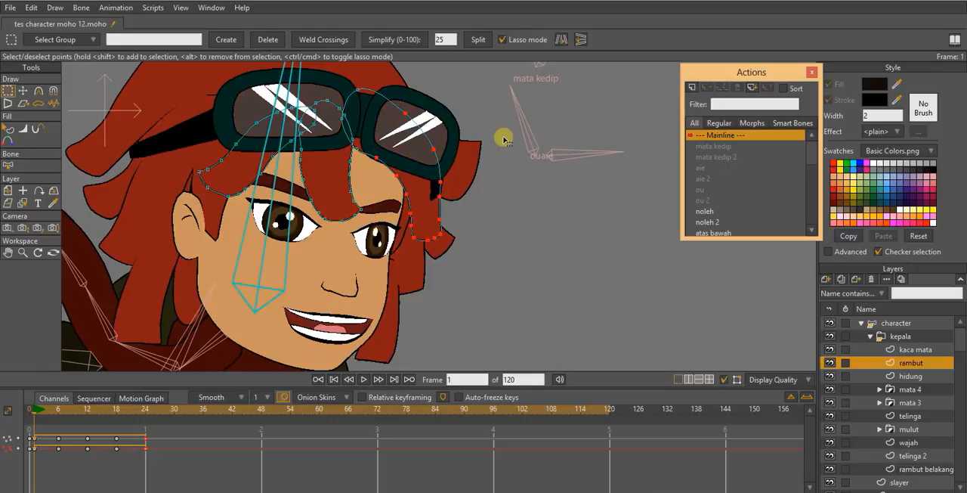
pyautogui.press('t')
pyautogui.moveTo(429, 198); pyautogui.dragTo(434, 194)
# - Move the fringe strand above the ear backward, away from the forehead, at frame 1
pyautogui.press('g')
pyautogui.moveTo(160, 143)
pyautogui.mouseDown()
pyautogui.moveTo(184, 215)
pyautogui.moveTo(233, 225)
pyautogui.mouseUp()
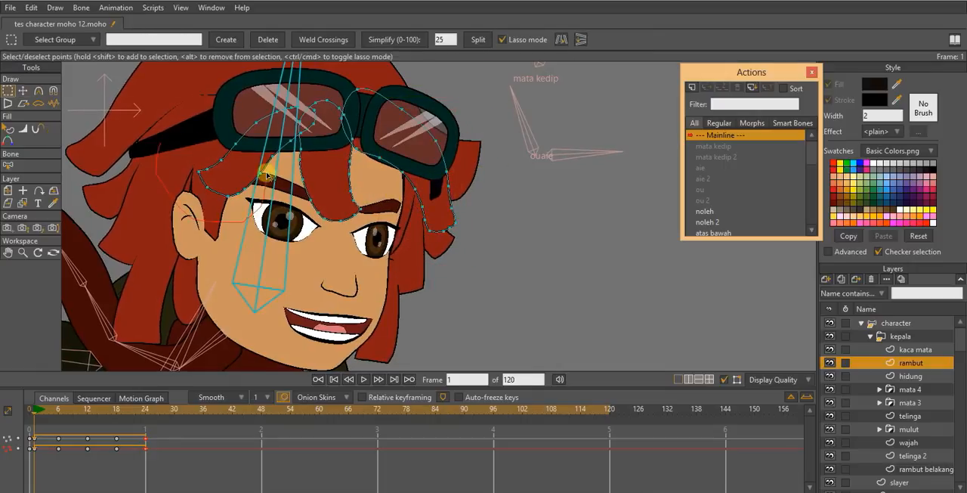
pyautogui.moveTo(252, 96); pyautogui.dragTo(253, 98)
pyautogui.moveTo(267, 146)
pyautogui.mouseDown()
pyautogui.moveTo(276, 155)
pyautogui.moveTo(231, 158)
pyautogui.moveTo(249, 151)
pyautogui.moveTo(261, 179)
pyautogui.moveTo(229, 156)
pyautogui.mouseUp()
pyautogui.press('t')
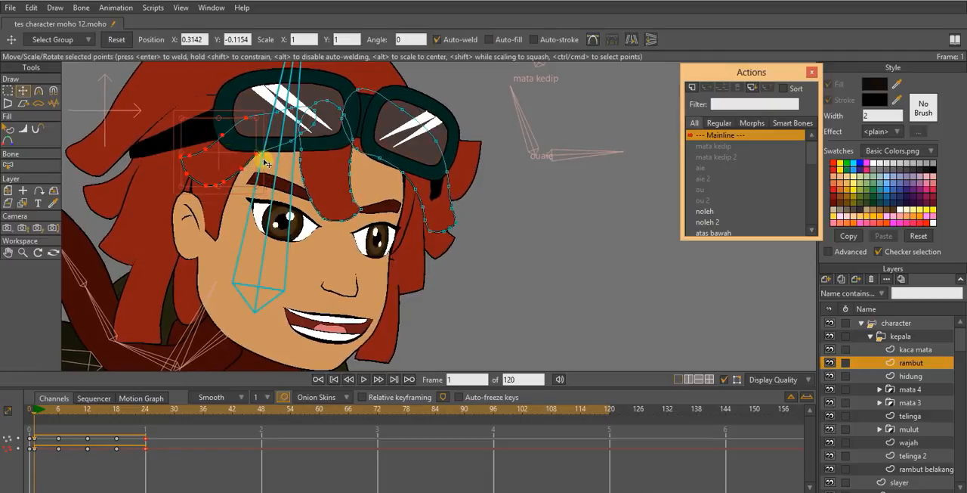
# - Move the lower points of the middle fringe strand toward the near eye at frame 1
pyautogui.press('g')
pyautogui.moveTo(300, 243)
pyautogui.mouseDown()
pyautogui.moveTo(368, 202)
pyautogui.moveTo(341, 151)
pyautogui.moveTo(312, 141)
pyautogui.moveTo(303, 174)
pyautogui.mouseUp()
pyautogui.press('t')
pyautogui.moveTo(353, 204)
pyautogui.mouseDown()
pyautogui.moveTo(361, 210)
pyautogui.moveTo(322, 196)
pyautogui.mouseUp()
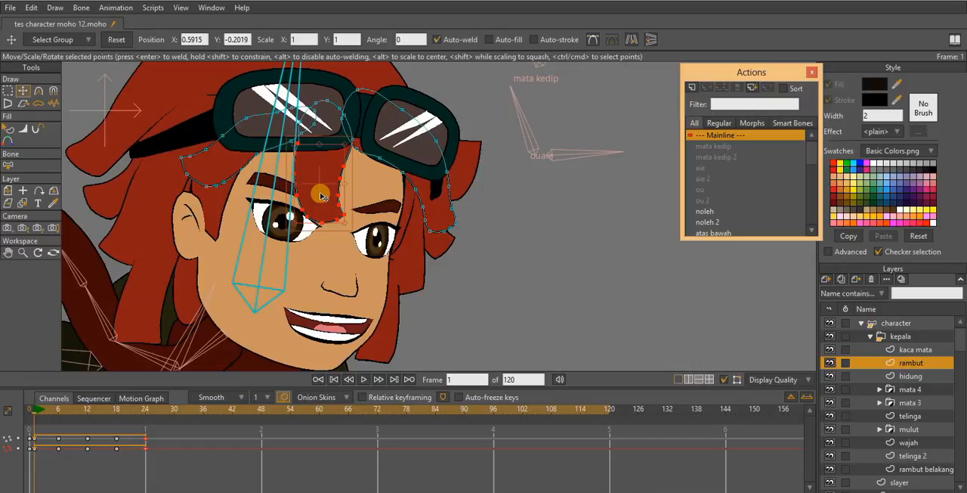
# - Select all fringe points and copy their reshaped frame 1 keys to frames 12 and 24
pyautogui.press('e')
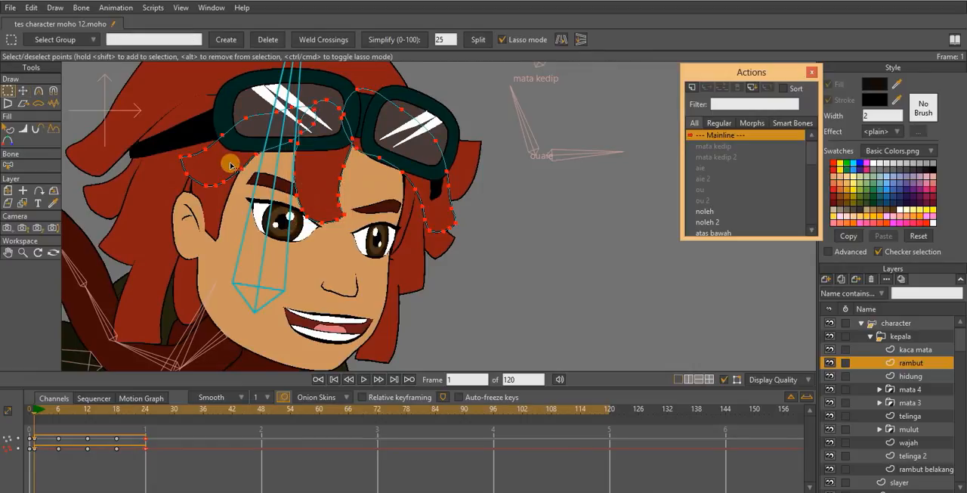
pyautogui.click(86, 411)
pyautogui.click(48, 450)
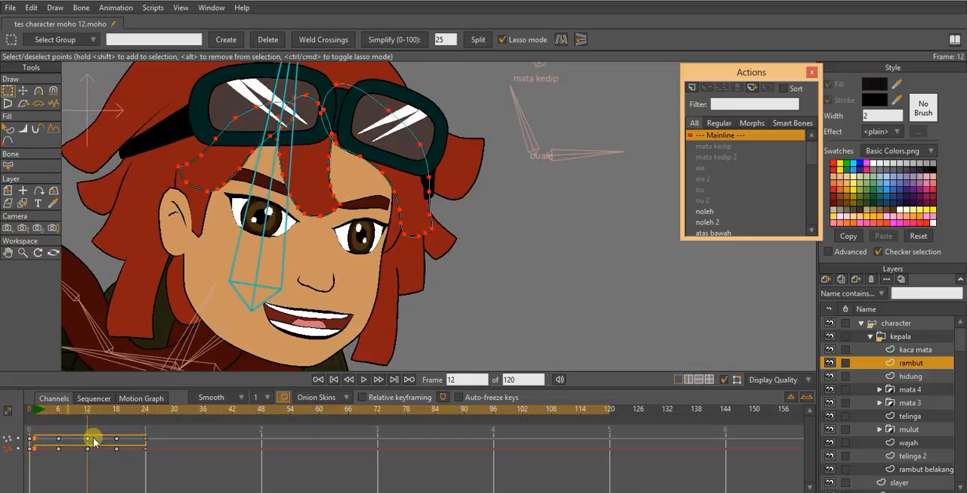
pyautogui.click(145, 410)
pyautogui.click(134, 467)
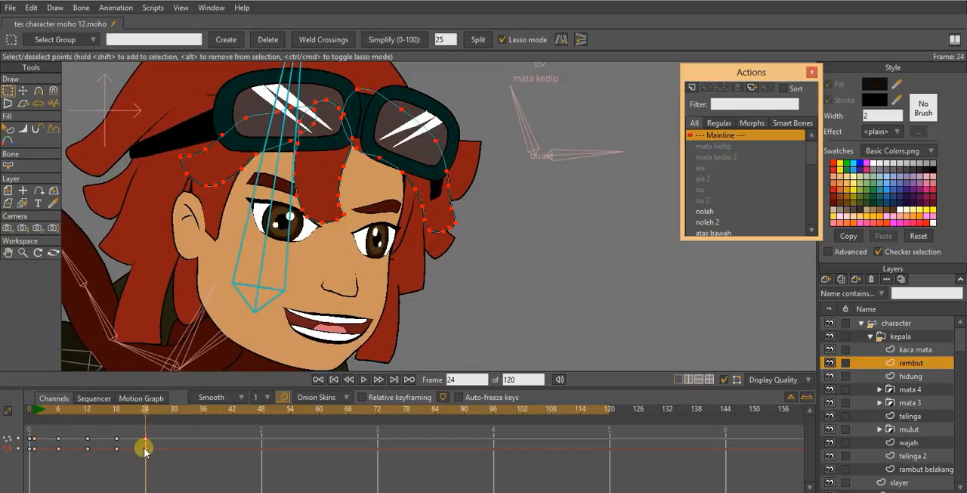
# - Set the fringe's frame 24 keys to Cycle back to absolute frame 1 and play back the animation
pyautogui.rightClick(145, 449)
pyautogui.click(182, 401)
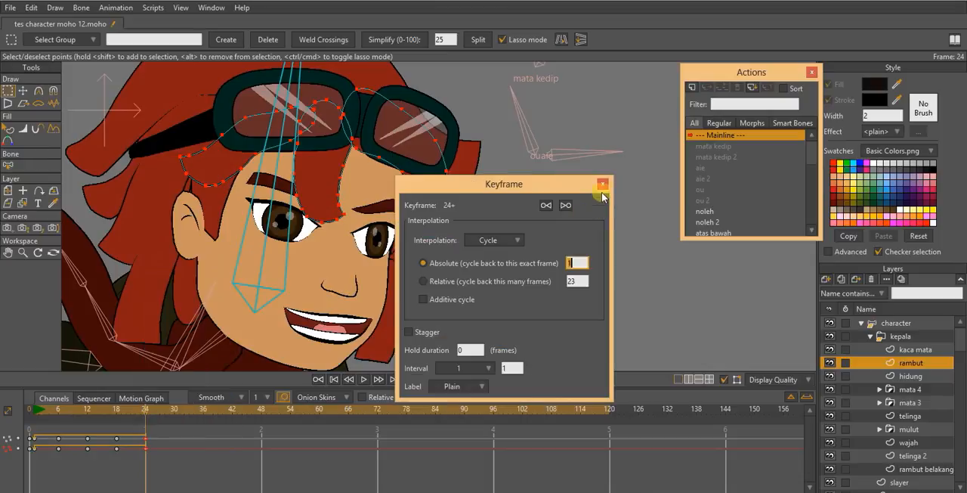
pyautogui.click(602, 184)
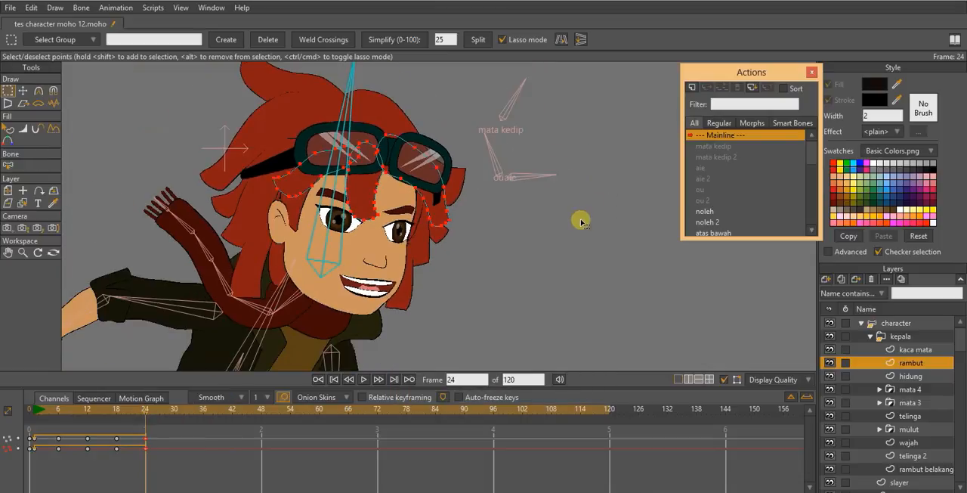
pyautogui.press('space')
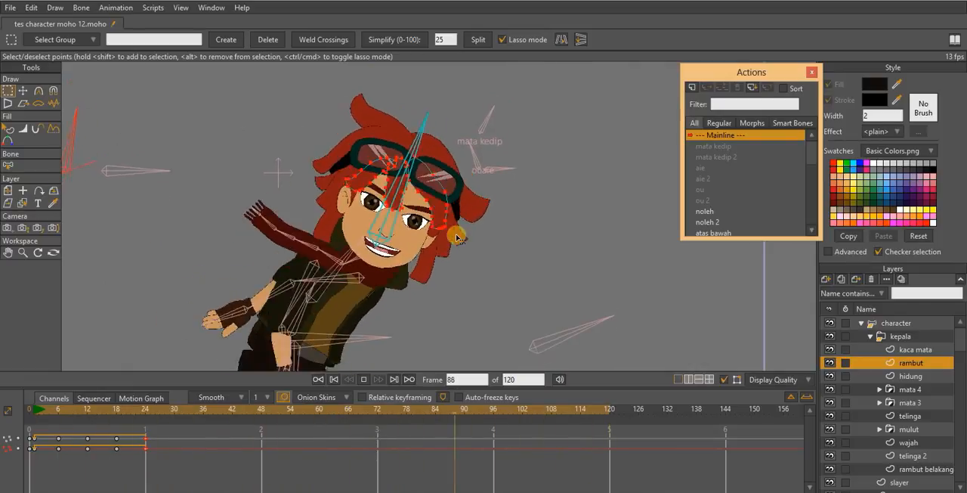
pyautogui.press('space')
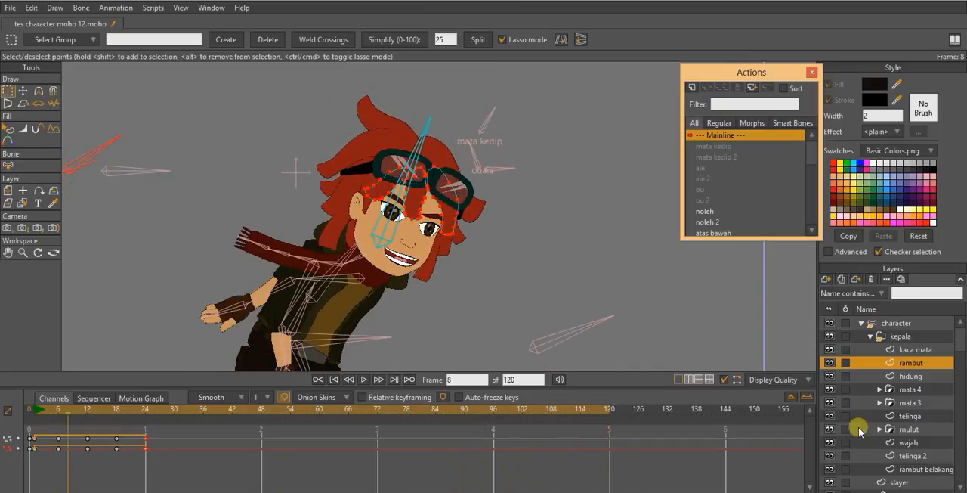
# - On the rambut belakang layer, key all hair points at frame 1 with a slight Perspective Points adjustment
pyautogui.click(925, 470)
pyautogui.click(30, 413)
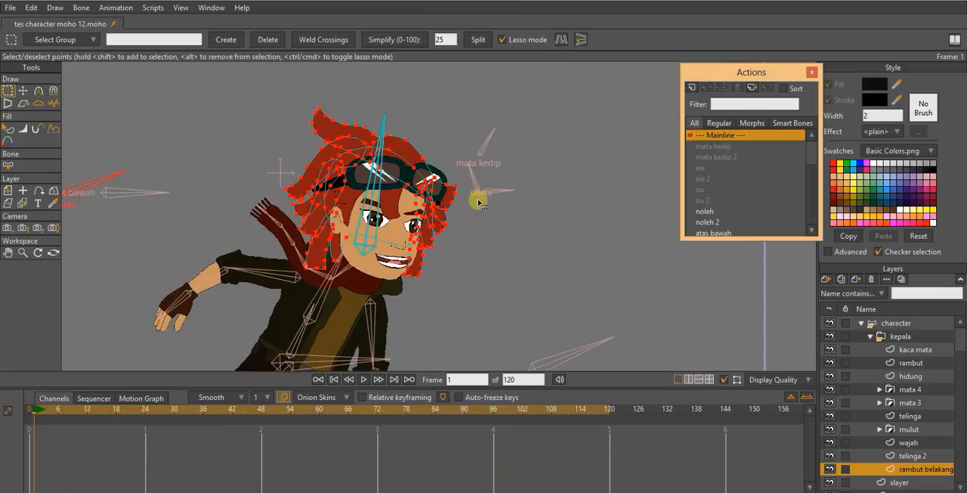
pyautogui.scroll(3, 480, 199)
pyautogui.moveTo(420, 216); pyautogui.dragTo(430, 256)
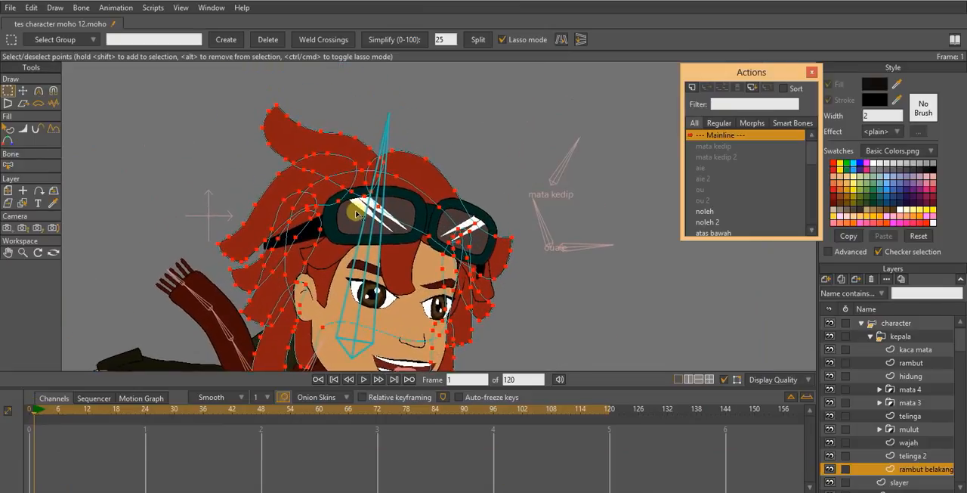
pyautogui.moveTo(356, 212); pyautogui.dragTo(358, 167)
pyautogui.moveTo(316, 119); pyautogui.dragTo(309, 132)
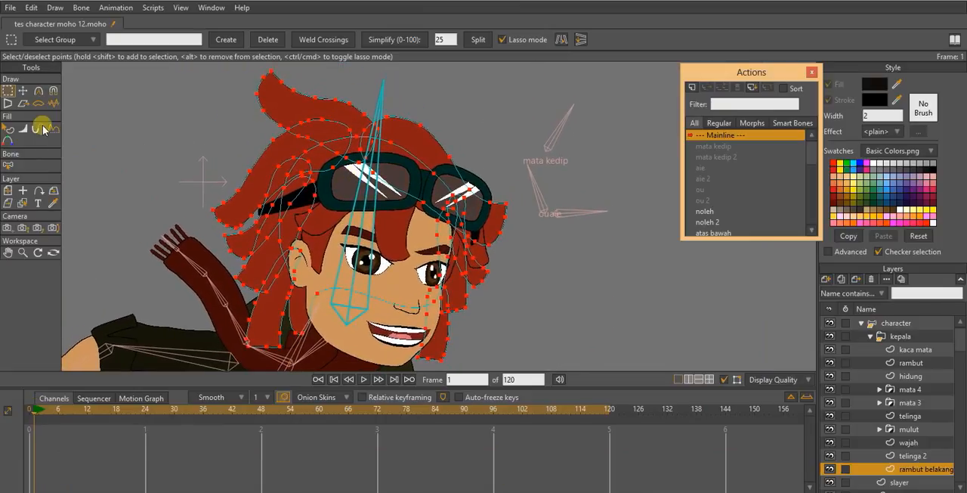
pyautogui.click(8, 103)
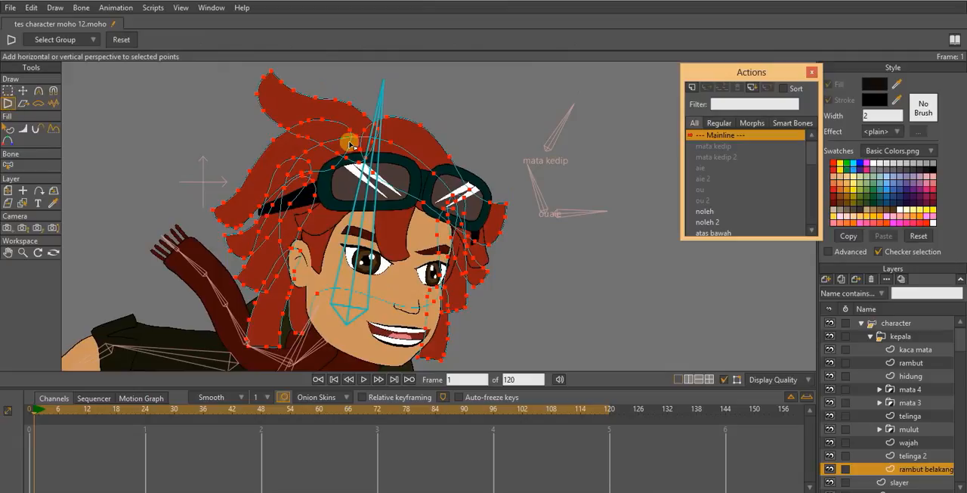
pyautogui.click(560, 191)
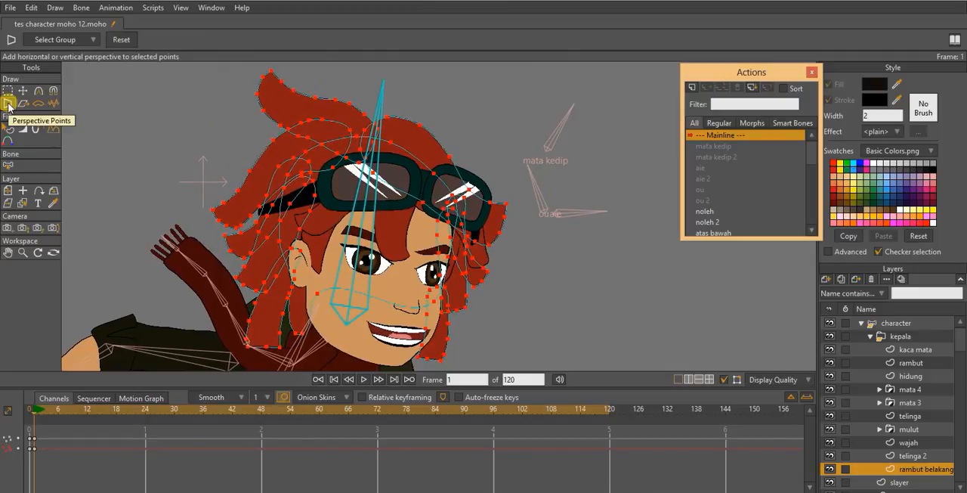
pyautogui.moveTo(434, 111); pyautogui.dragTo(433, 118)
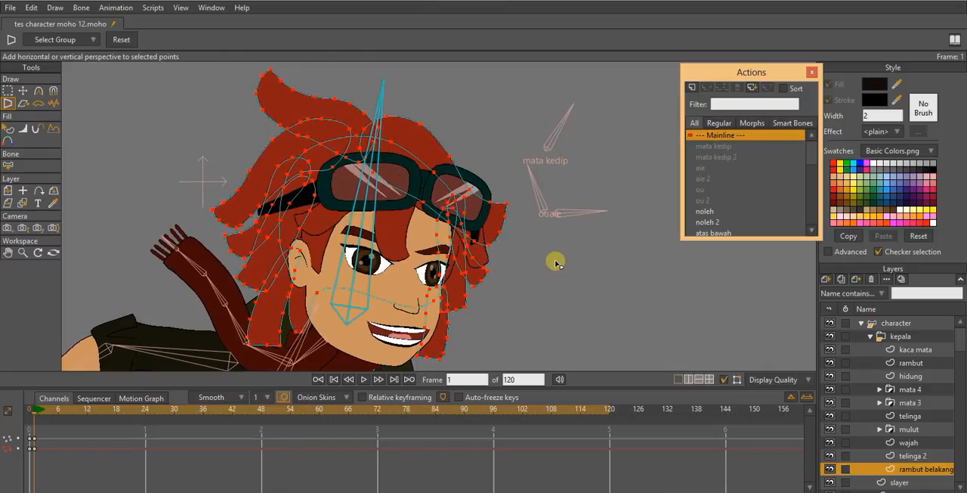
# - At frame 6, bend the back hair's top tuft backward and flatten its upper edge
pyautogui.scroll(-1, 557, 260)
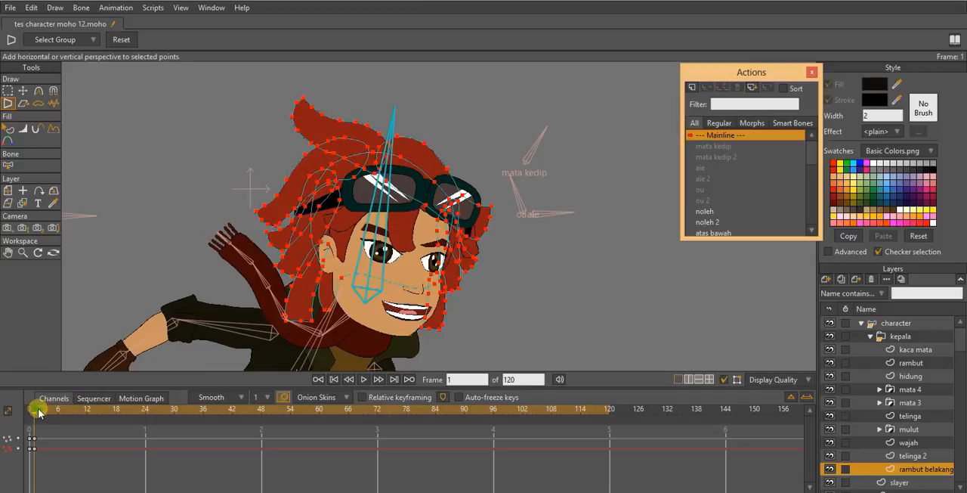
pyautogui.moveTo(38, 412); pyautogui.dragTo(58, 413)
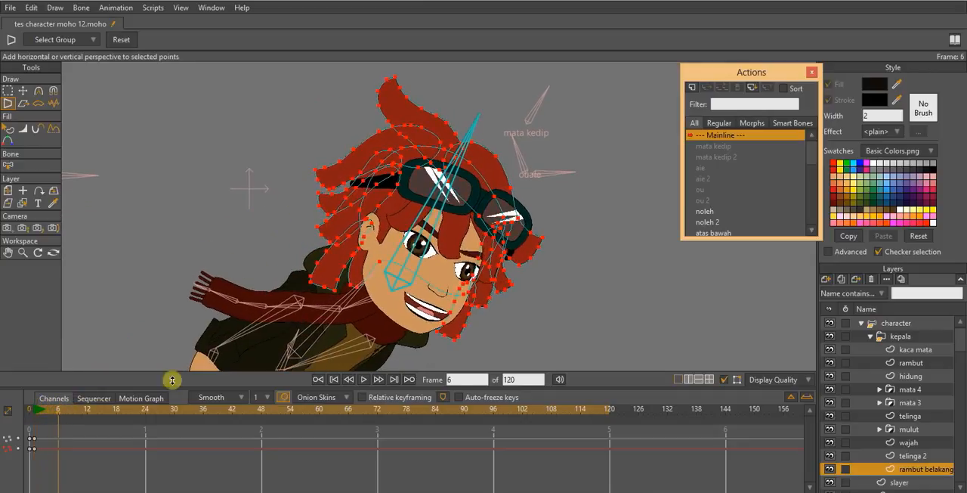
pyautogui.moveTo(427, 212); pyautogui.dragTo(419, 243)
pyautogui.scroll(-2, 419, 229)
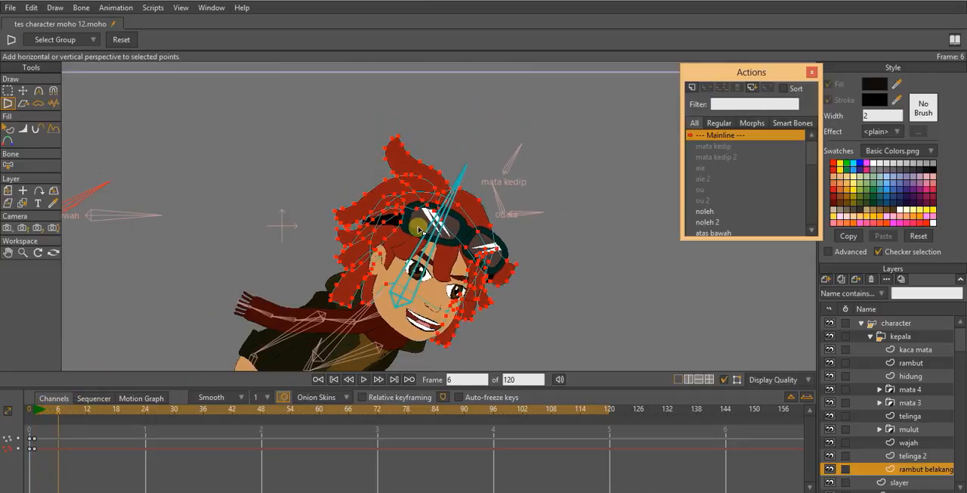
pyautogui.press('g')
pyautogui.scroll(4, 421, 221)
pyautogui.moveTo(380, 127); pyautogui.dragTo(378, 175)
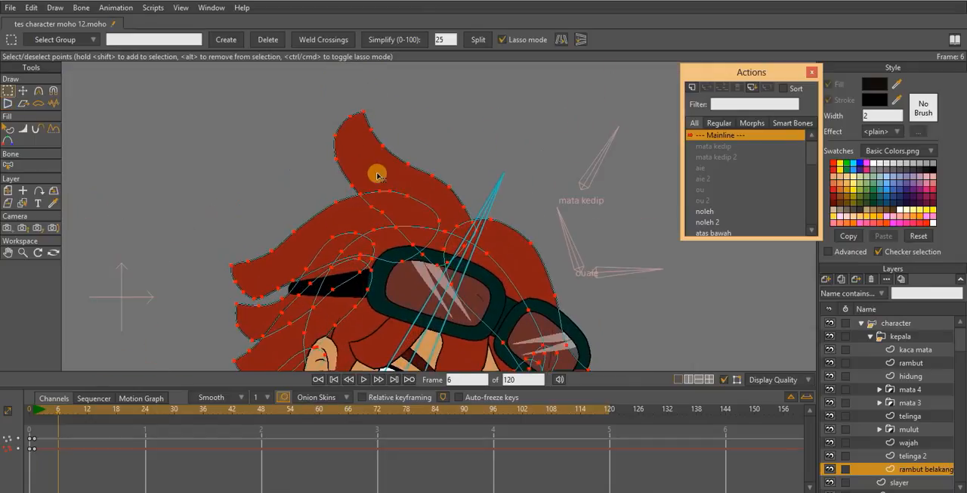
pyautogui.moveTo(307, 113)
pyautogui.mouseDown()
pyautogui.moveTo(340, 198)
pyautogui.moveTo(392, 182)
pyautogui.moveTo(458, 198)
pyautogui.mouseUp()
pyautogui.moveTo(307, 81); pyautogui.dragTo(320, 89)
pyautogui.press('t')
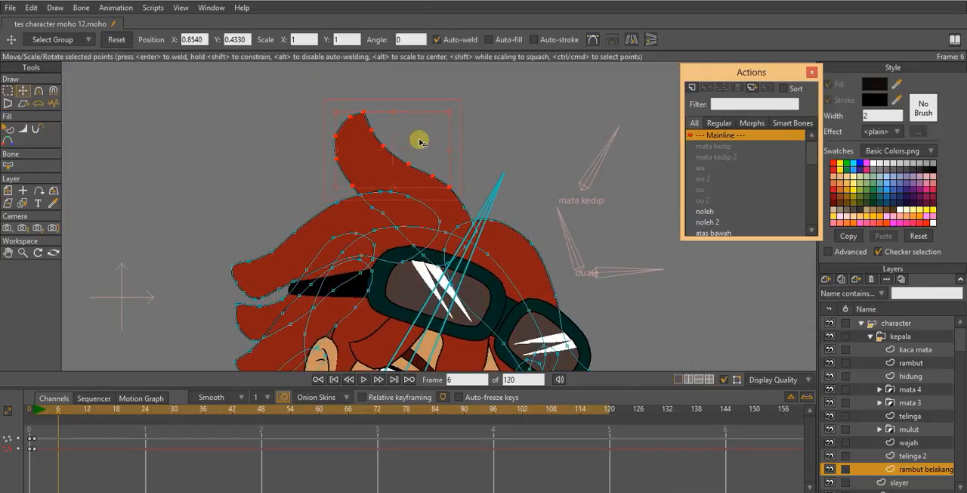
pyautogui.moveTo(456, 134); pyautogui.dragTo(387, 162)
pyautogui.press('g')
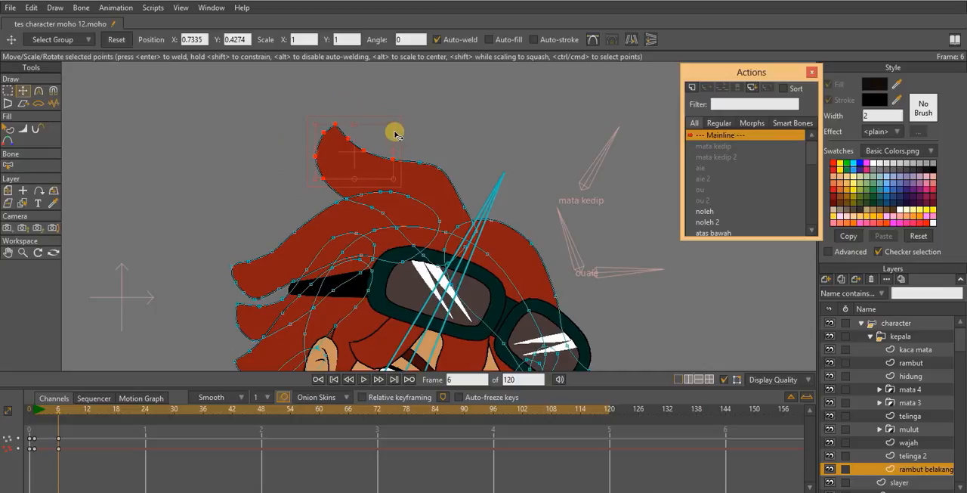
pyautogui.moveTo(395, 134); pyautogui.dragTo(414, 175)
# - Select the tip of the upper back hair lock below the tuft and shift it downward at frame 6
pyautogui.moveTo(275, 235); pyautogui.dragTo(305, 168)
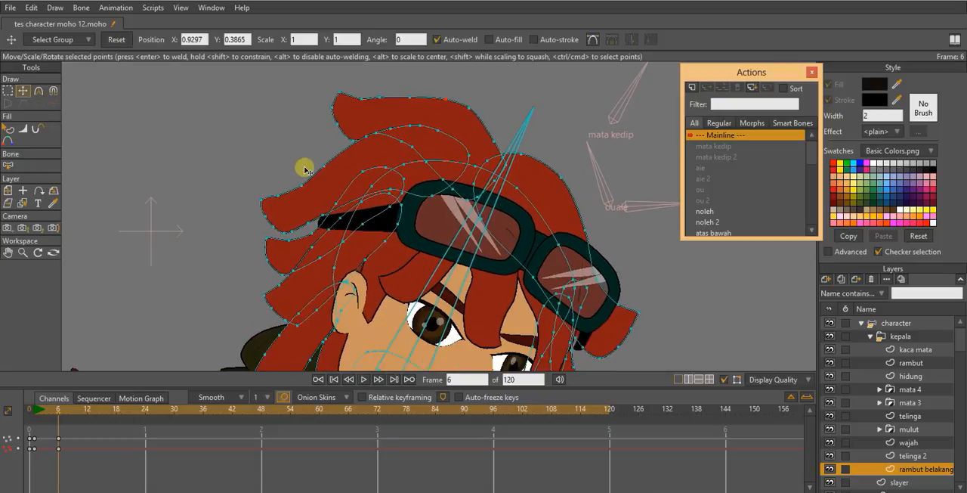
pyautogui.press('g')
pyautogui.moveTo(225, 184); pyautogui.dragTo(244, 224)
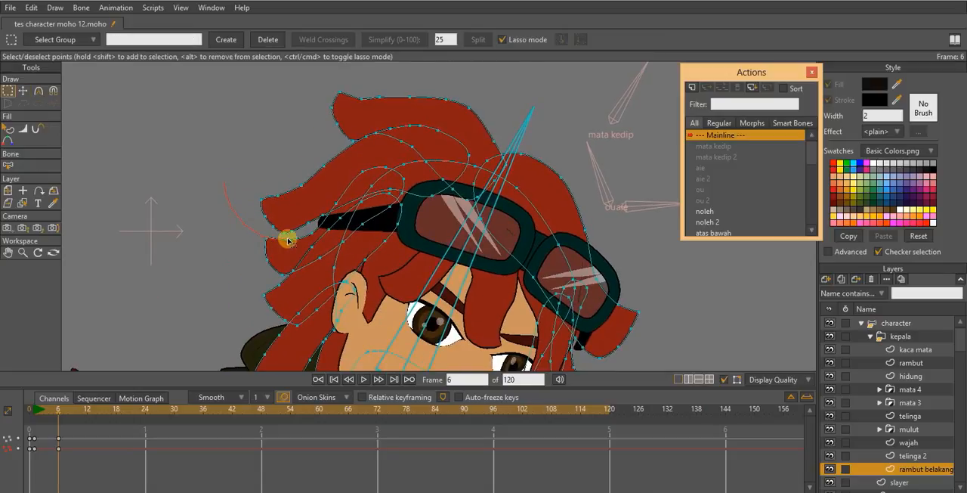
pyautogui.moveTo(319, 156); pyautogui.dragTo(317, 156)
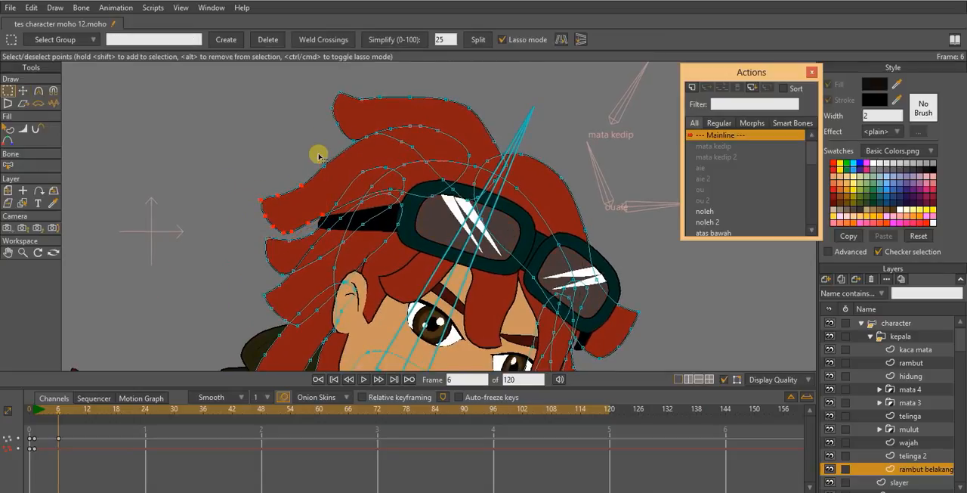
pyautogui.press('t')
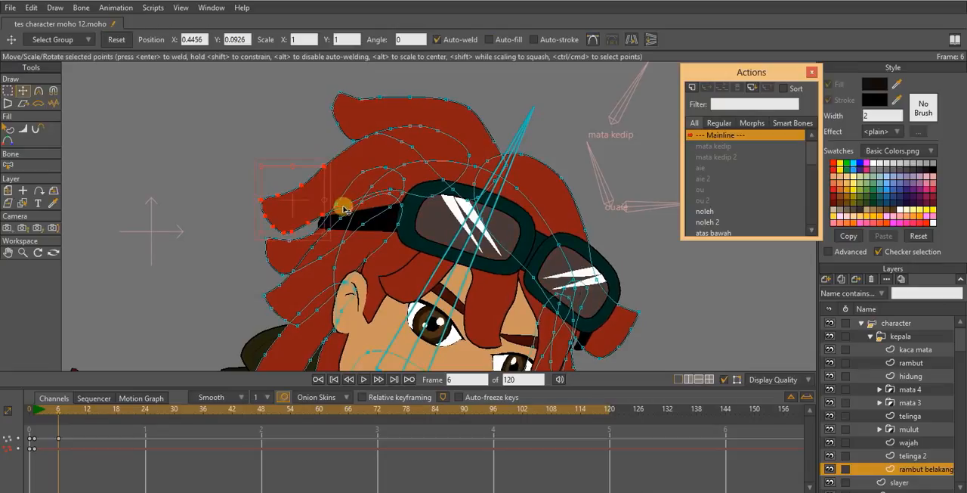
pyautogui.moveTo(327, 210); pyautogui.dragTo(356, 151)
# - Move the tip points of the lowest back hair strands behind the ear inward toward the neck at frame 6
pyautogui.scroll(2, 356, 152)
pyautogui.moveTo(340, 229); pyautogui.dragTo(313, 158)
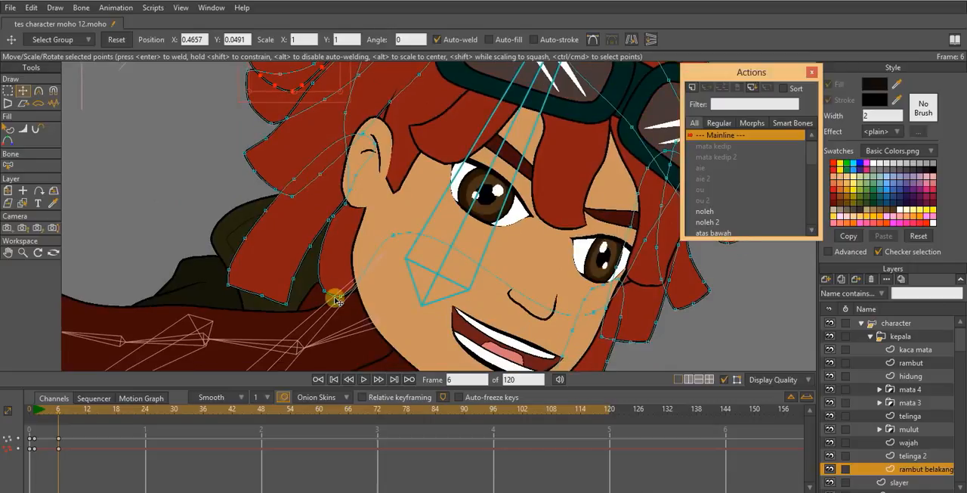
pyautogui.moveTo(344, 301); pyautogui.dragTo(258, 257)
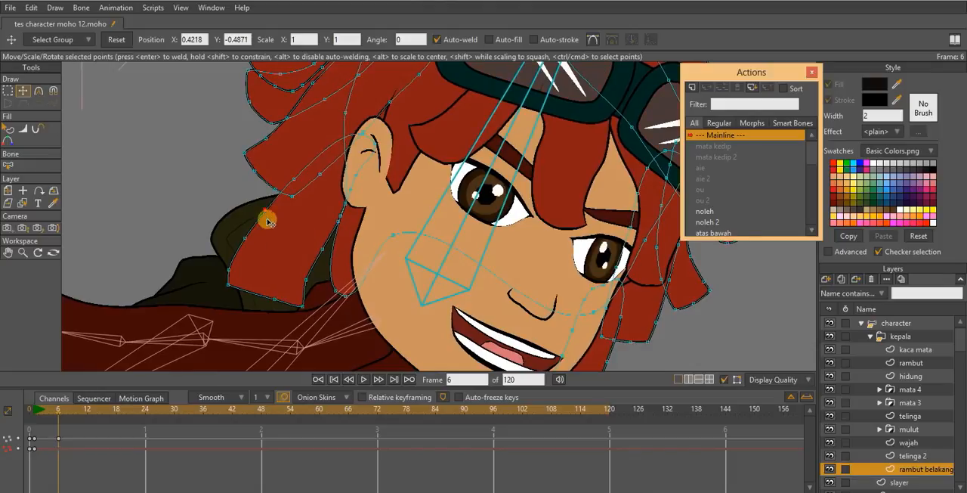
pyautogui.moveTo(268, 221); pyautogui.dragTo(300, 205)
pyautogui.moveTo(262, 235); pyautogui.dragTo(254, 288)
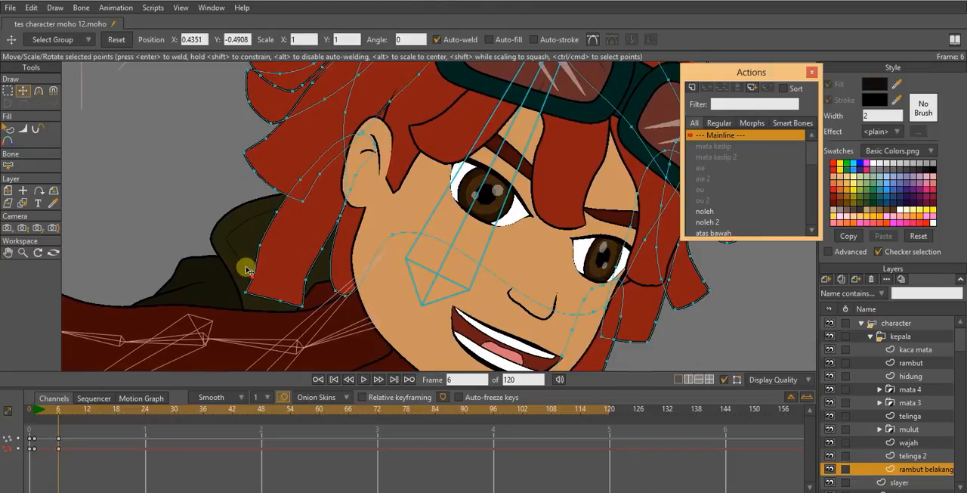
# - Fine-tune individual points along the upper back hair locks above and behind the ear at frame 6
pyautogui.moveTo(266, 251); pyautogui.dragTo(310, 188)
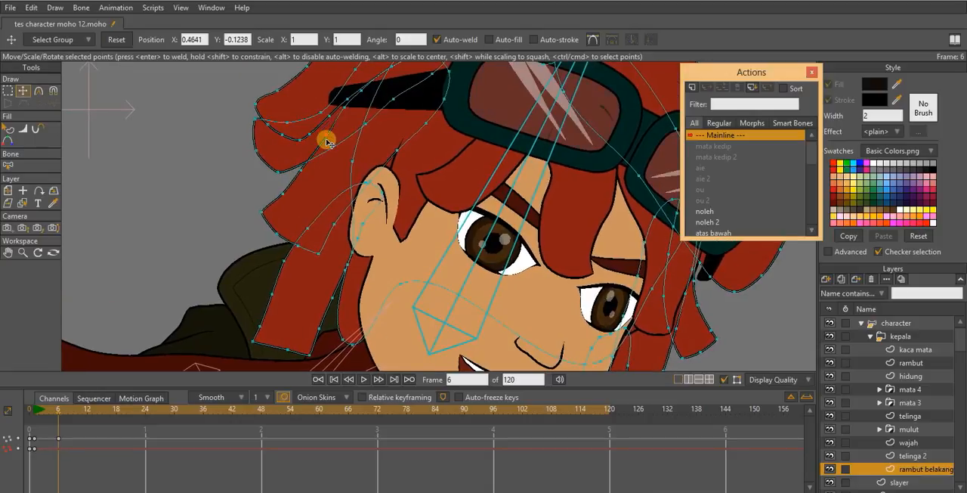
pyautogui.moveTo(327, 143); pyautogui.dragTo(395, 149)
pyautogui.moveTo(279, 225); pyautogui.dragTo(257, 205)
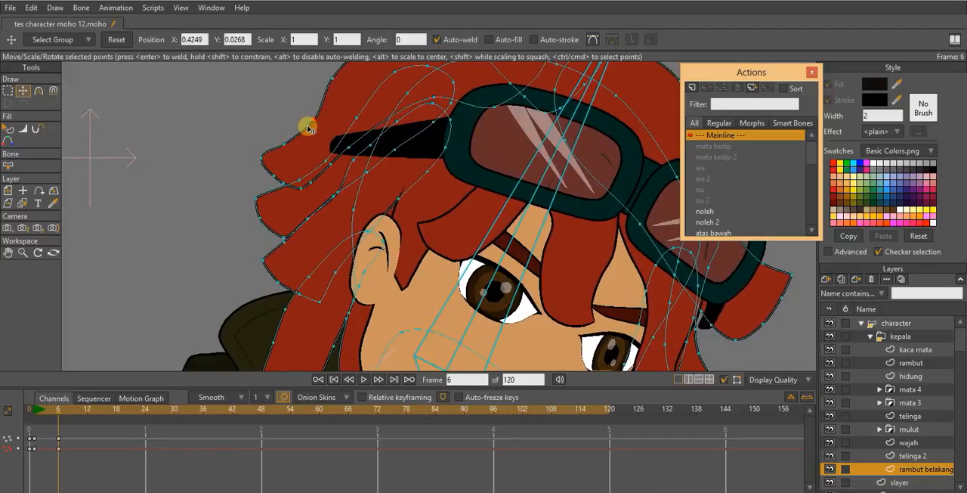
pyautogui.moveTo(308, 129)
pyautogui.mouseDown()
pyautogui.moveTo(328, 136)
pyautogui.moveTo(280, 203)
pyautogui.mouseUp()
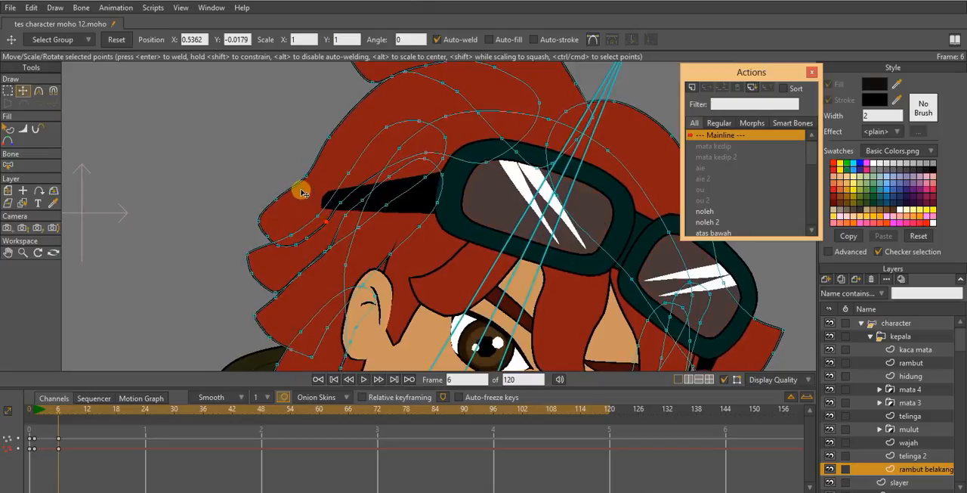
pyautogui.moveTo(278, 210)
pyautogui.mouseDown()
pyautogui.moveTo(259, 216)
pyautogui.moveTo(277, 210)
pyautogui.moveTo(320, 144)
pyautogui.moveTo(361, 172)
pyautogui.moveTo(369, 141)
pyautogui.moveTo(352, 87)
pyautogui.moveTo(341, 104)
pyautogui.moveTo(385, 106)
pyautogui.moveTo(348, 111)
pyautogui.moveTo(345, 121)
pyautogui.moveTo(416, 90)
pyautogui.moveTo(469, 81)
pyautogui.mouseUp()
pyautogui.click(509, 91)
pyautogui.scroll(-3, 473, 180)
pyautogui.moveTo(474, 180); pyautogui.dragTo(356, 134)
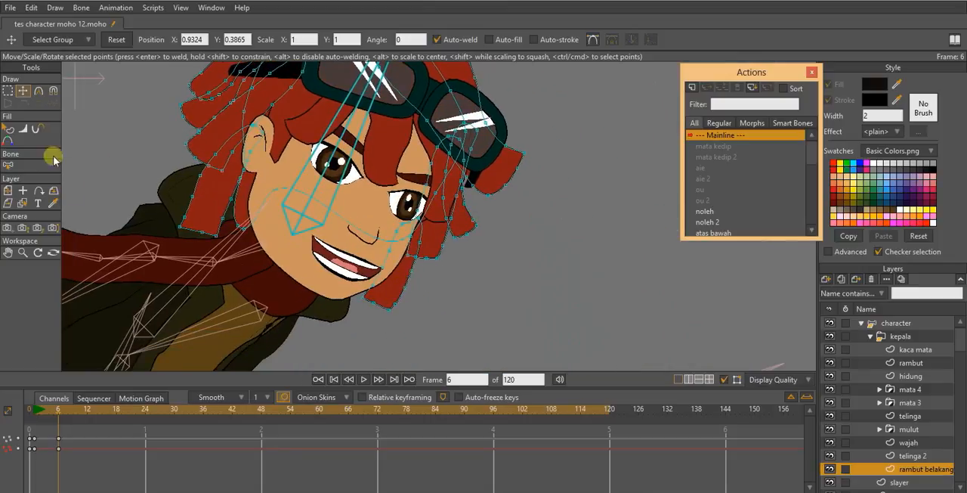
# - Use the Magnet tool with a radius of 0.20 to pull the lowest hair locks beside the cheek inward at frame 6
pyautogui.click(52, 92)
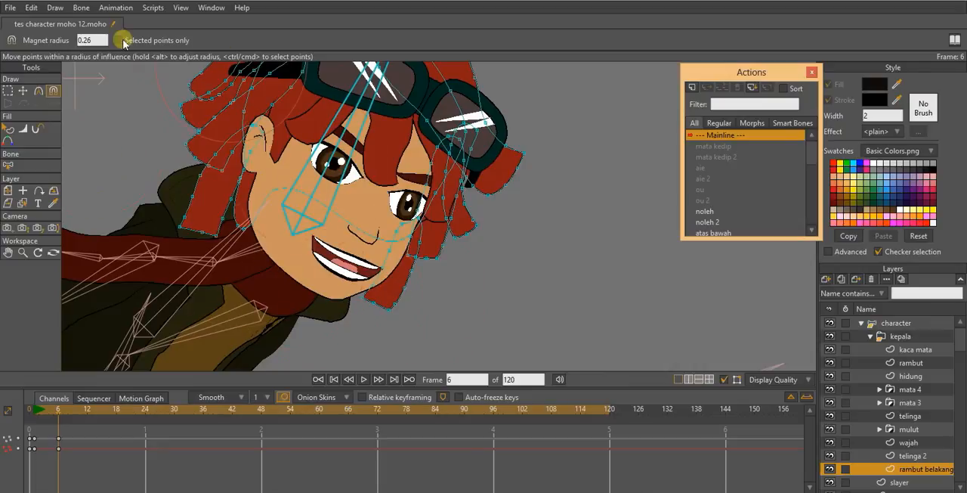
pyautogui.moveTo(413, 298); pyautogui.dragTo(404, 295)
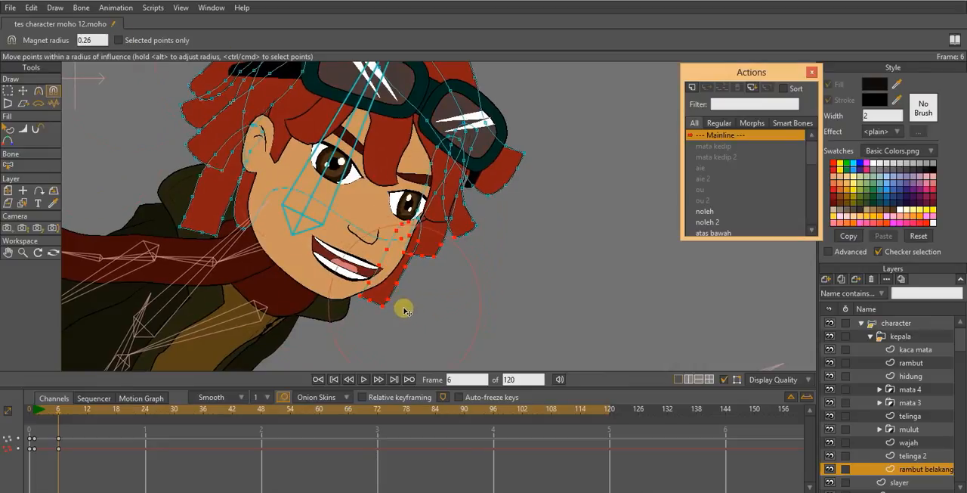
pyautogui.moveTo(369, 336); pyautogui.dragTo(355, 329)
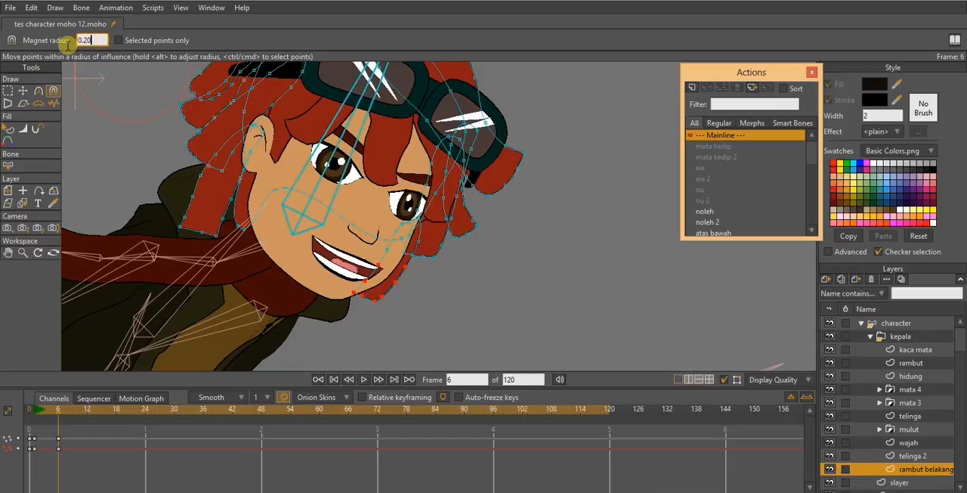
pyautogui.moveTo(463, 243); pyautogui.dragTo(456, 245)
pyautogui.moveTo(454, 265); pyautogui.dragTo(449, 268)
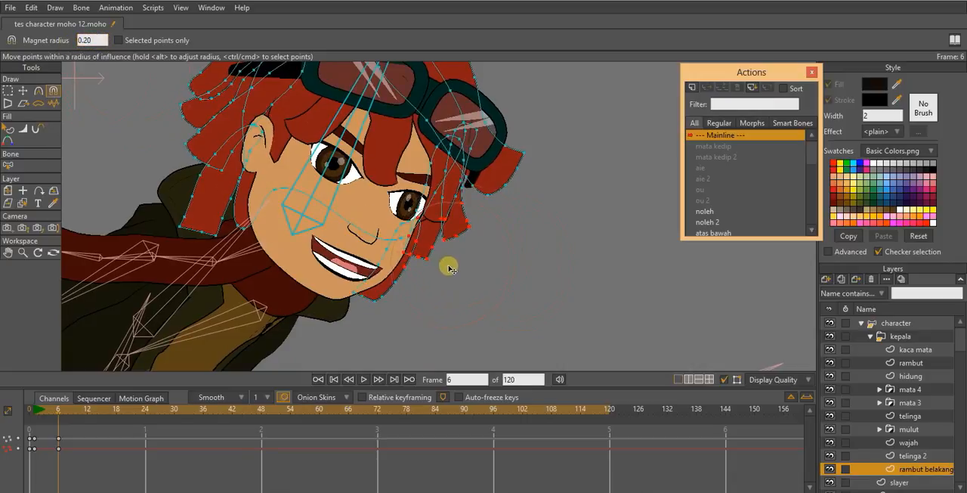
# - With the Magnet, push the hair lock under the goggles and the side locks below it inward toward the face
pyautogui.moveTo(514, 189); pyautogui.dragTo(489, 184)
pyautogui.moveTo(493, 207); pyautogui.dragTo(479, 207)
pyautogui.moveTo(480, 240); pyautogui.dragTo(472, 248)
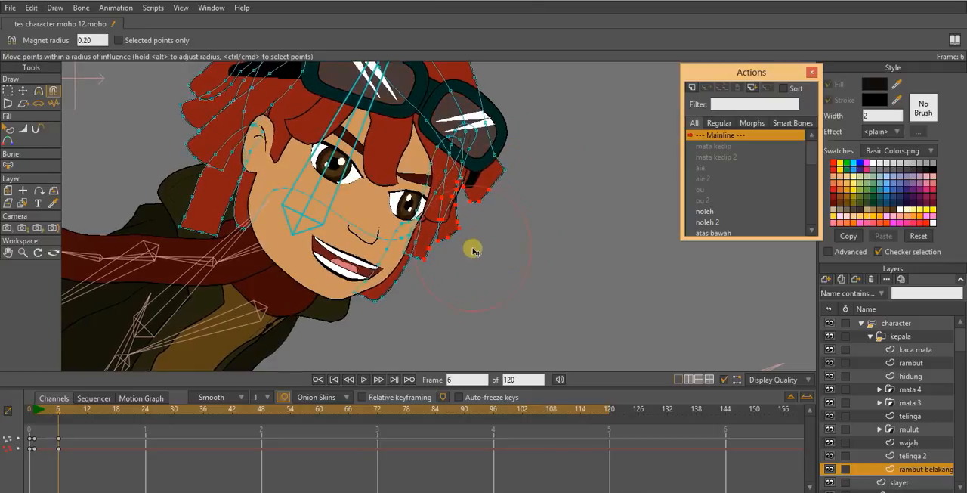
pyautogui.moveTo(443, 274); pyautogui.dragTo(439, 278)
pyautogui.moveTo(411, 308); pyautogui.dragTo(407, 309)
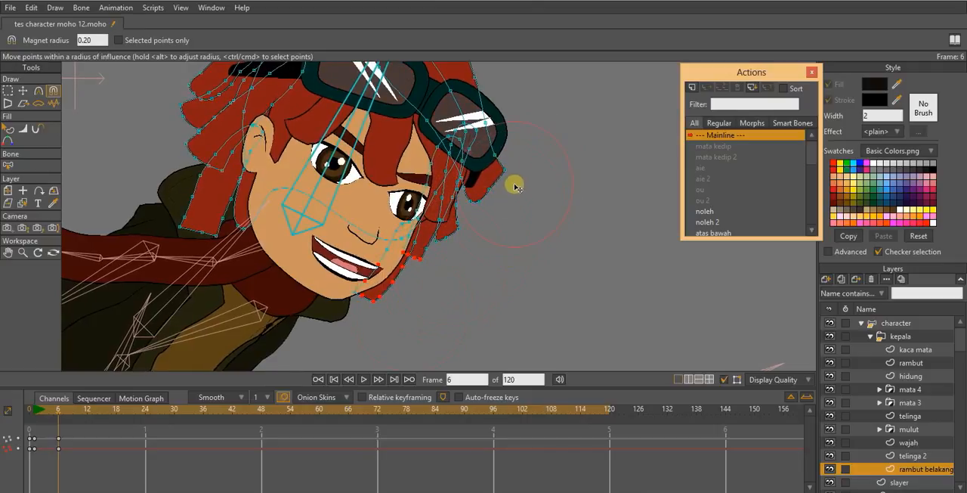
# - Refine the lock beneath the goggles by moving its tip and edge points individually inward at frame 6
pyautogui.press('t')
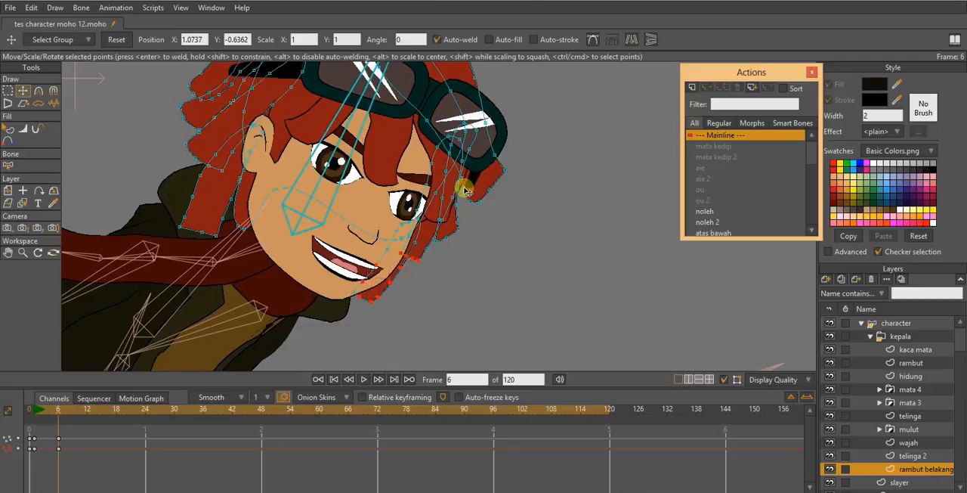
pyautogui.moveTo(466, 190)
pyautogui.mouseDown()
pyautogui.moveTo(462, 177)
pyautogui.moveTo(462, 205)
pyautogui.mouseUp()
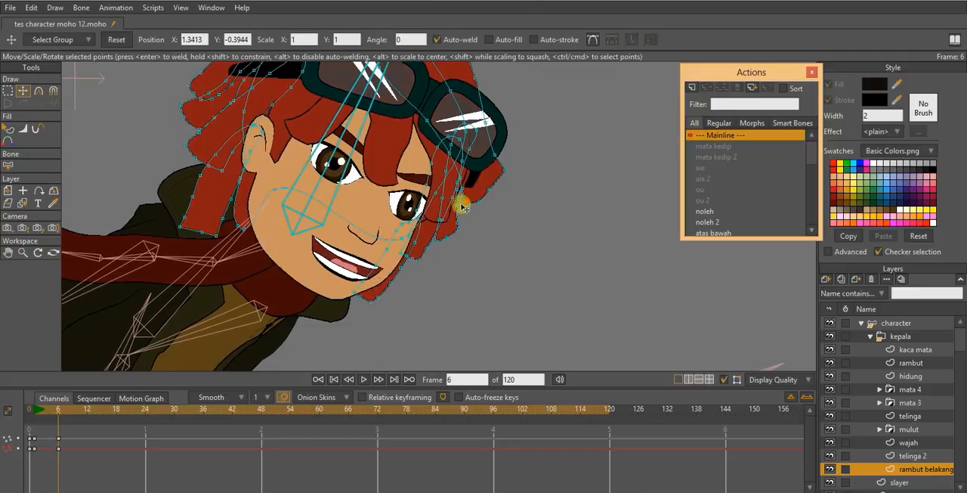
pyautogui.moveTo(506, 170); pyautogui.dragTo(496, 157)
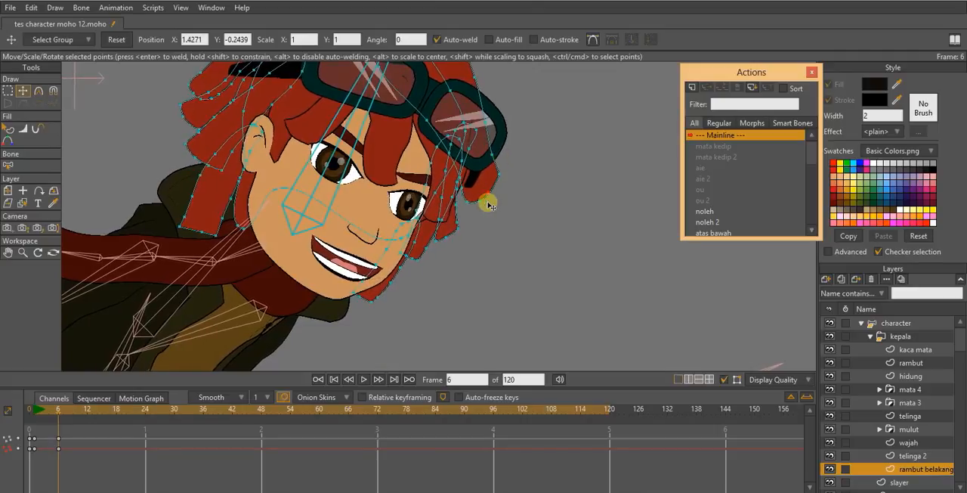
pyautogui.moveTo(481, 205); pyautogui.dragTo(464, 196)
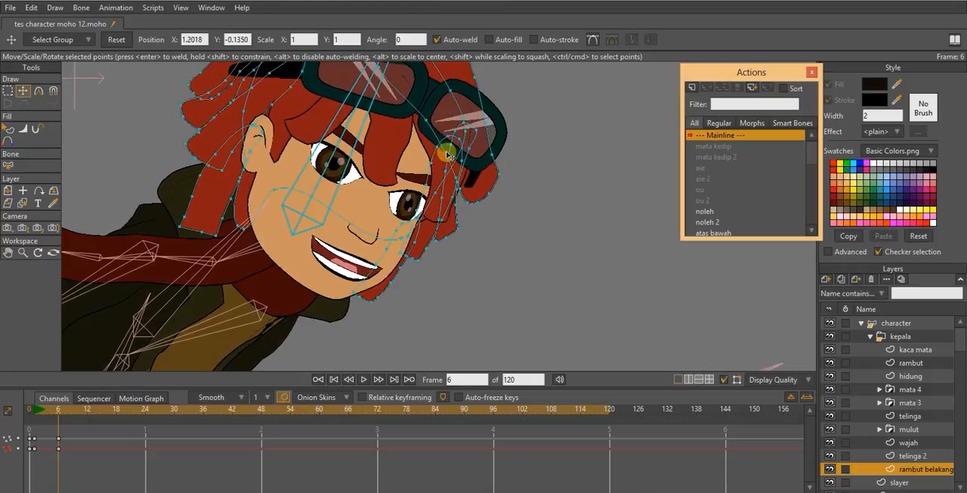
pyautogui.moveTo(447, 154); pyautogui.dragTo(446, 153)
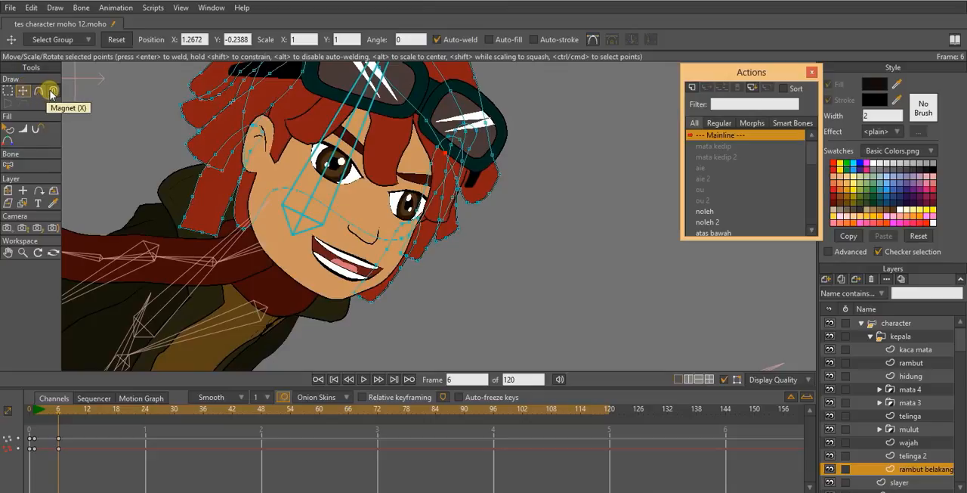
# - Nudge the back hair's front crown outline and the points of the lock under the goggles inward at frame 6
pyautogui.moveTo(422, 168); pyautogui.dragTo(410, 203)
pyautogui.moveTo(492, 179); pyautogui.dragTo(479, 228)
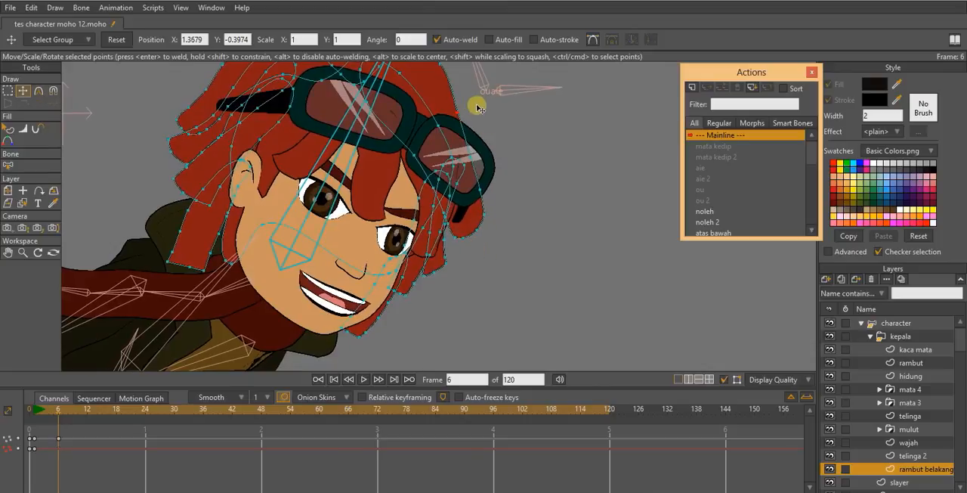
pyautogui.moveTo(477, 103); pyautogui.dragTo(477, 171)
pyautogui.moveTo(452, 130); pyautogui.dragTo(442, 130)
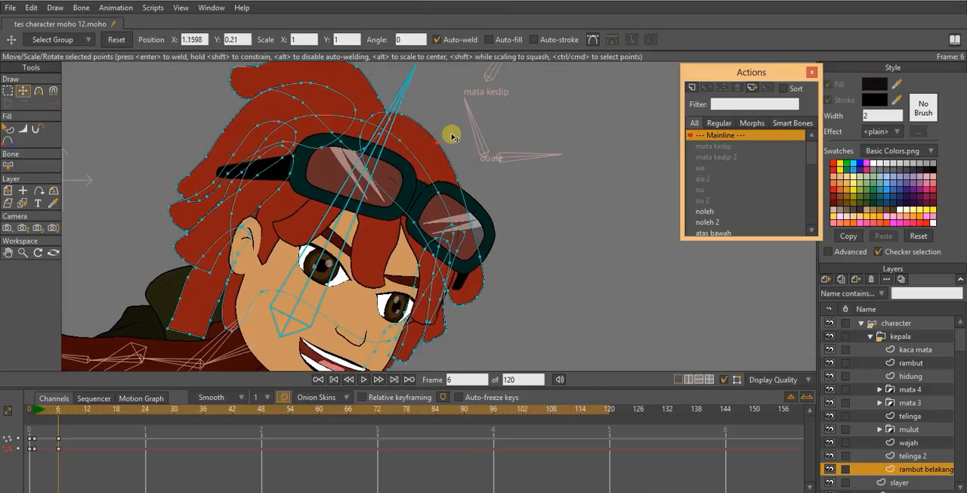
pyautogui.moveTo(462, 175); pyautogui.dragTo(466, 264)
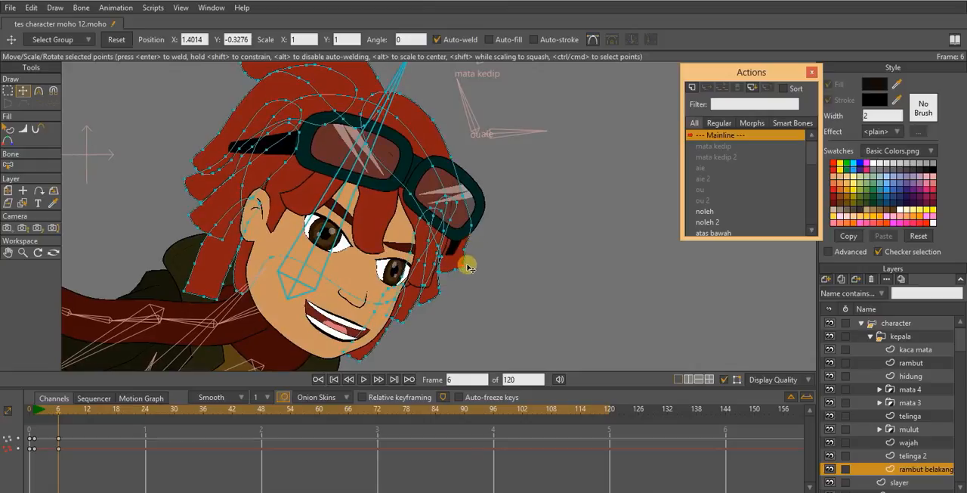
pyautogui.moveTo(473, 226); pyautogui.dragTo(469, 225)
pyautogui.moveTo(467, 251); pyautogui.dragTo(464, 251)
pyautogui.moveTo(467, 264); pyautogui.dragTo(465, 267)
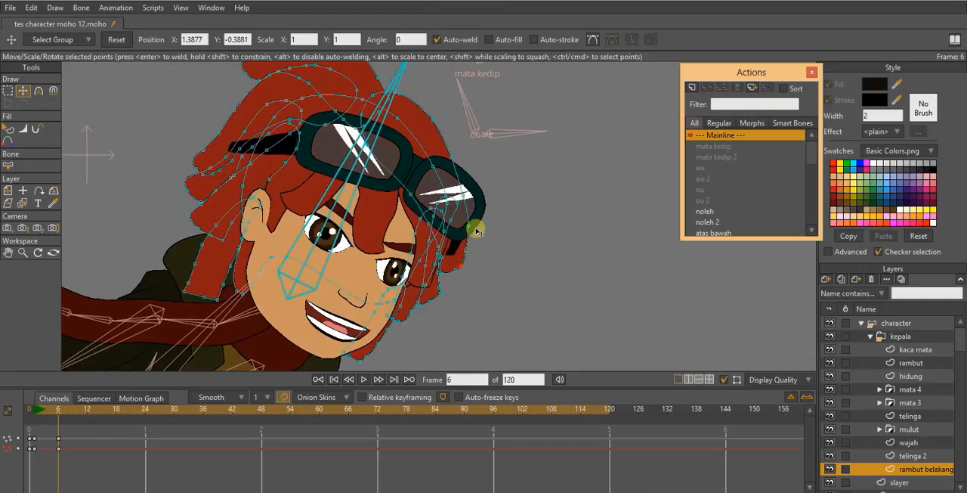
pyautogui.scroll(-3, 471, 218)
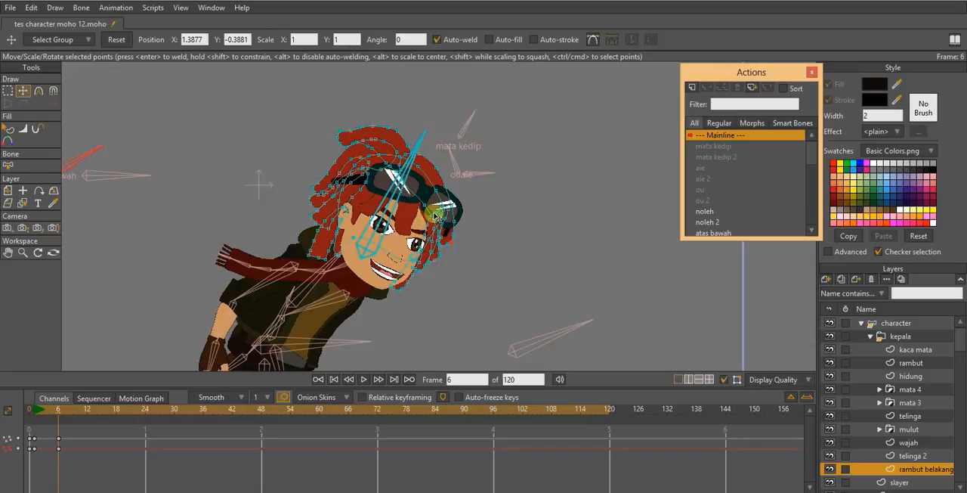
# - Select all back hair points, copying their frame 1 keys to frame 12 and their frame 6 keys to frame 18
pyautogui.hotkey('ctrl', 'a')
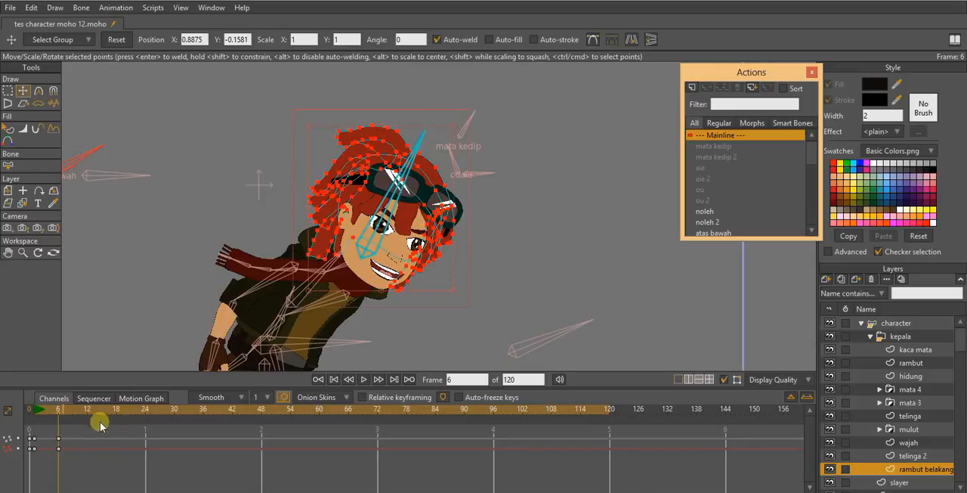
pyautogui.moveTo(59, 415); pyautogui.dragTo(87, 414)
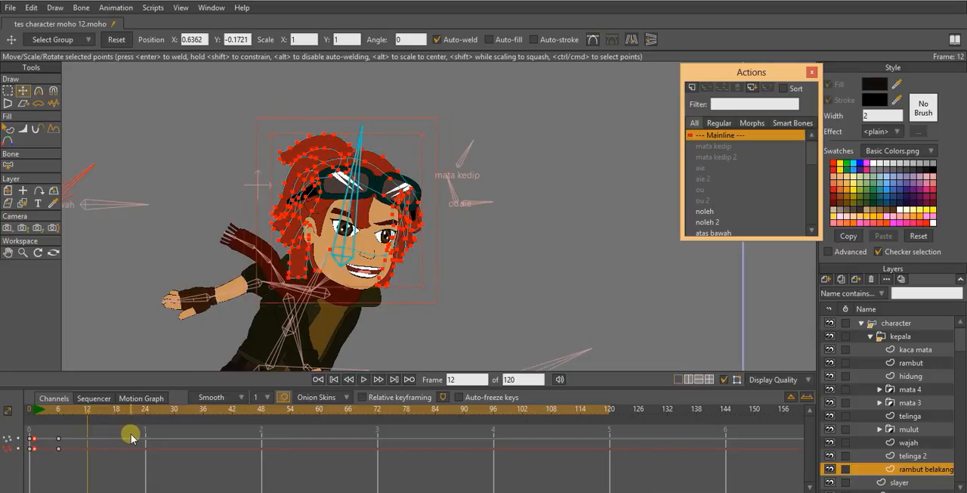
pyautogui.click(115, 408)
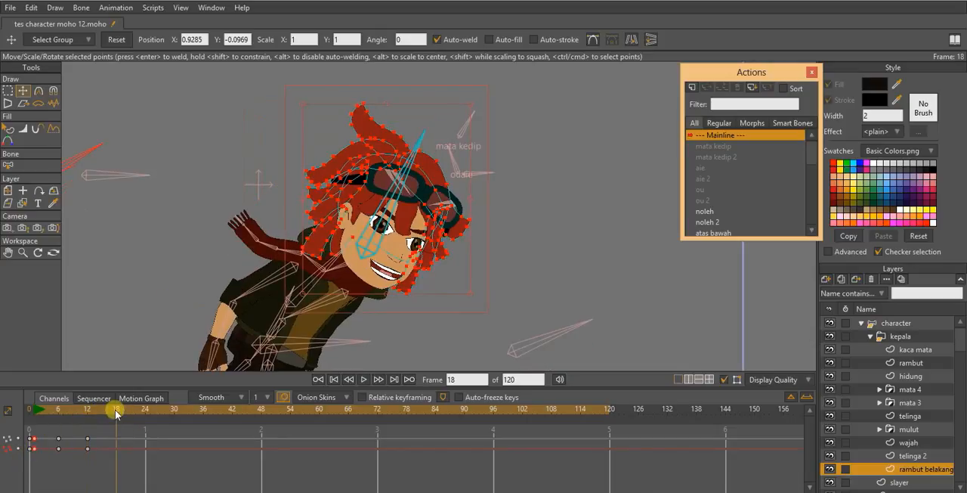
pyautogui.click(61, 448)
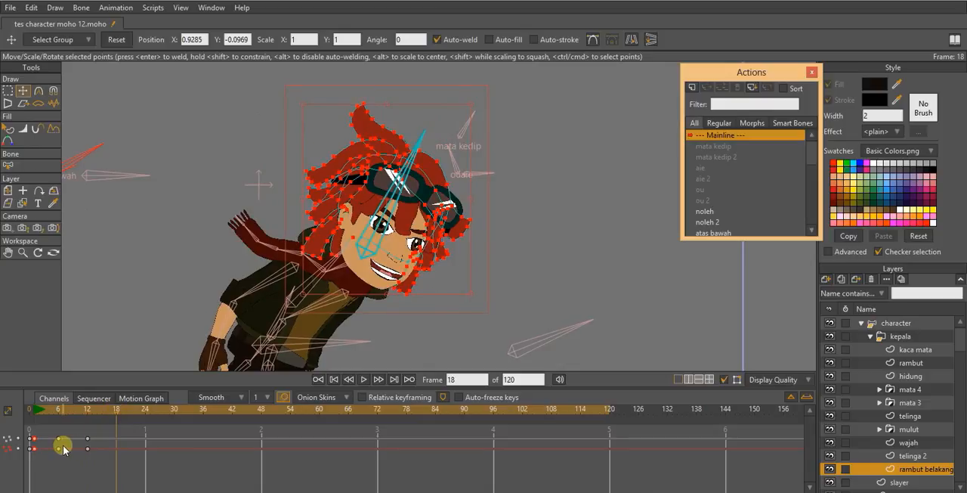
pyautogui.click(58, 448)
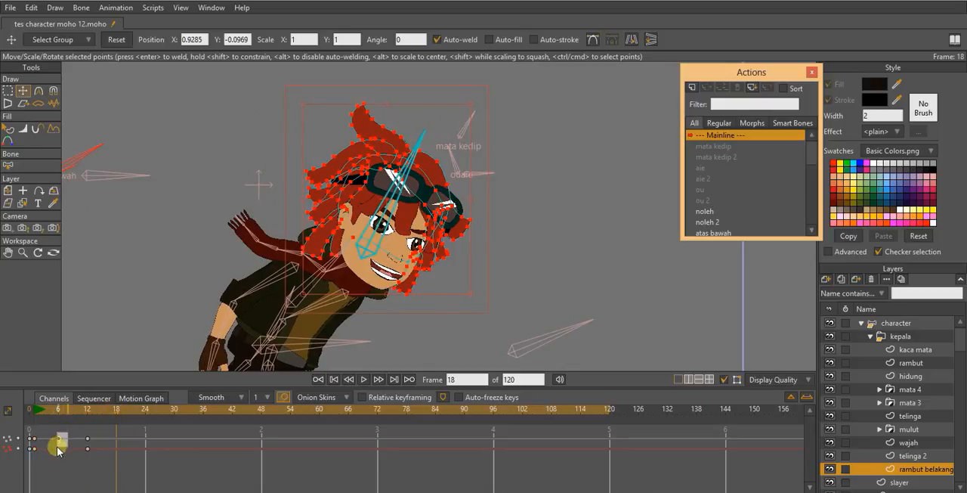
pyautogui.hotkey('ctrl', 'v')
# - Copy the back hair's frame 1 keys to frame 24 and set the frame 24 keys to Cycle interpolation
pyautogui.click(146, 411)
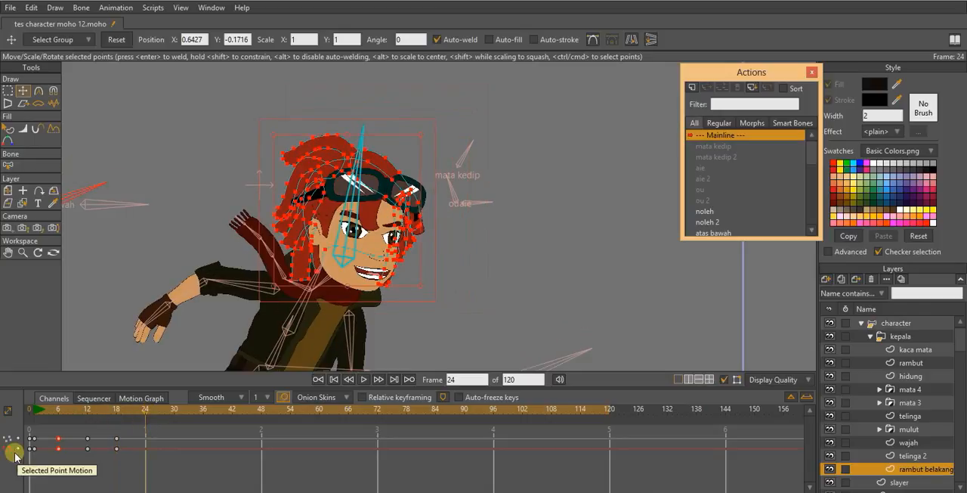
pyautogui.click(99, 432)
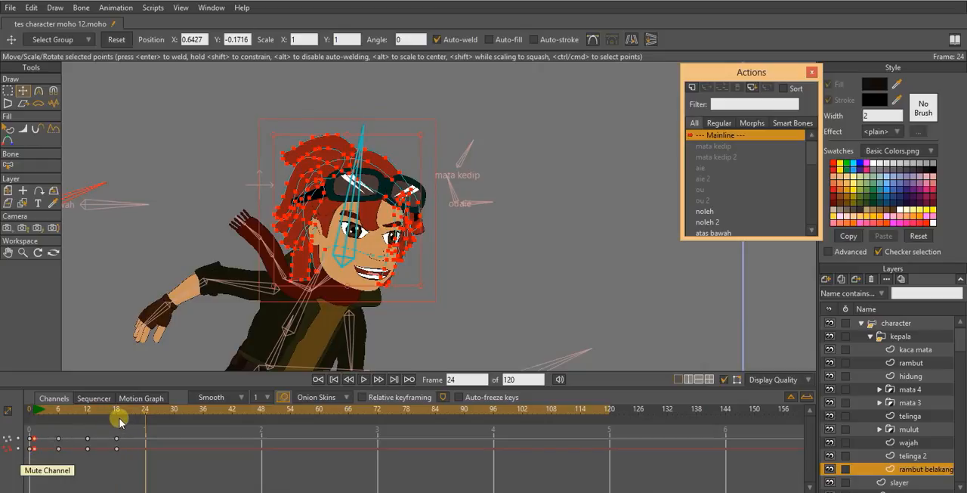
pyautogui.hotkey('ctrl', 'v')
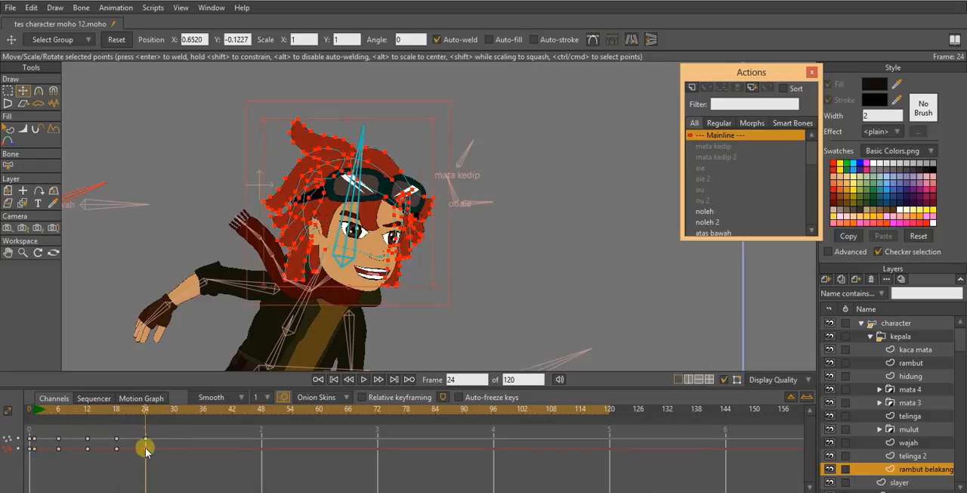
pyautogui.rightClick(146, 448)
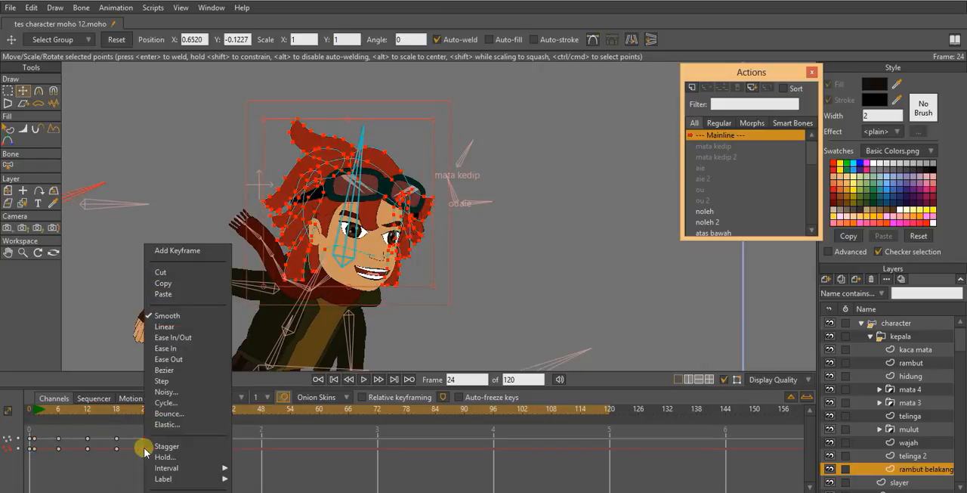
pyautogui.click(181, 402)
pyautogui.click(602, 185)
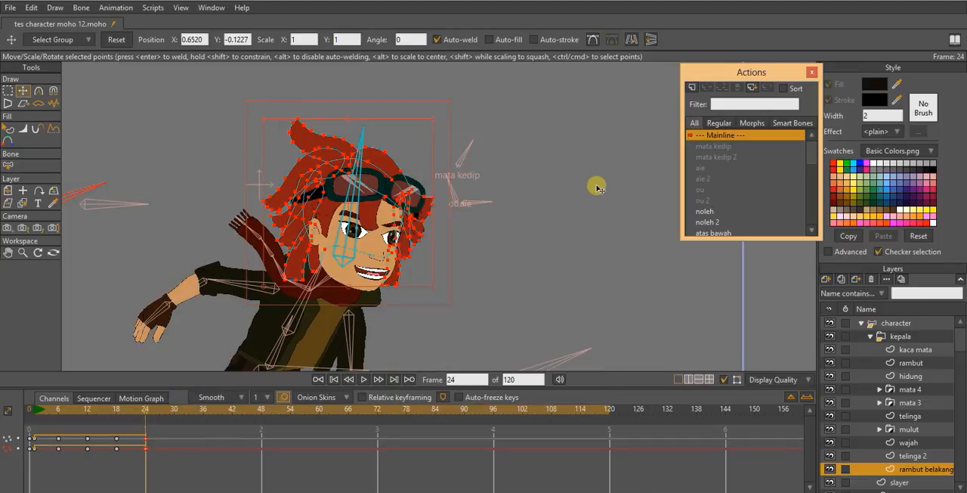
# - Play the animation and select Layer 1 to examine the running character's hair motion without the bone overlay
pyautogui.press('space')
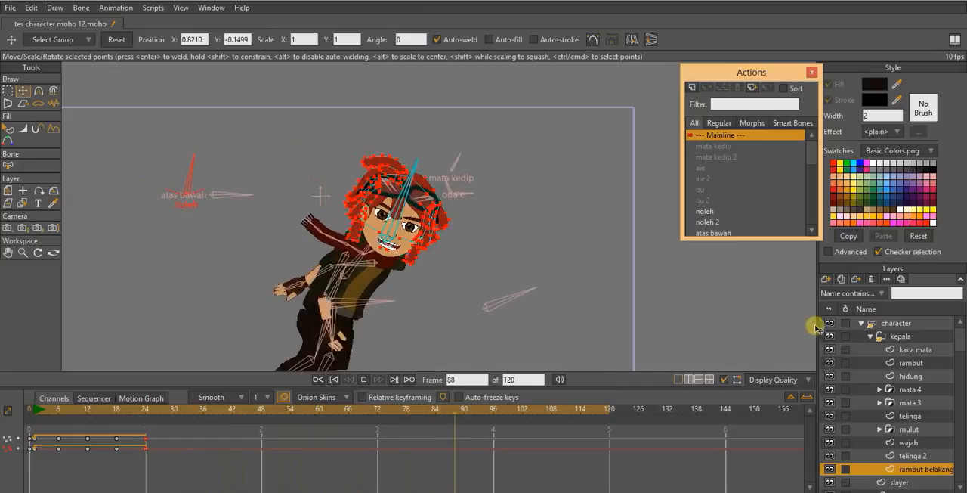
pyautogui.click(895, 323)
pyautogui.scroll(-2, 502, 218)
pyautogui.moveTo(502, 227); pyautogui.dragTo(486, 152)
pyautogui.scroll(-5, 504, 198)
pyautogui.scroll(-5, 896, 462)
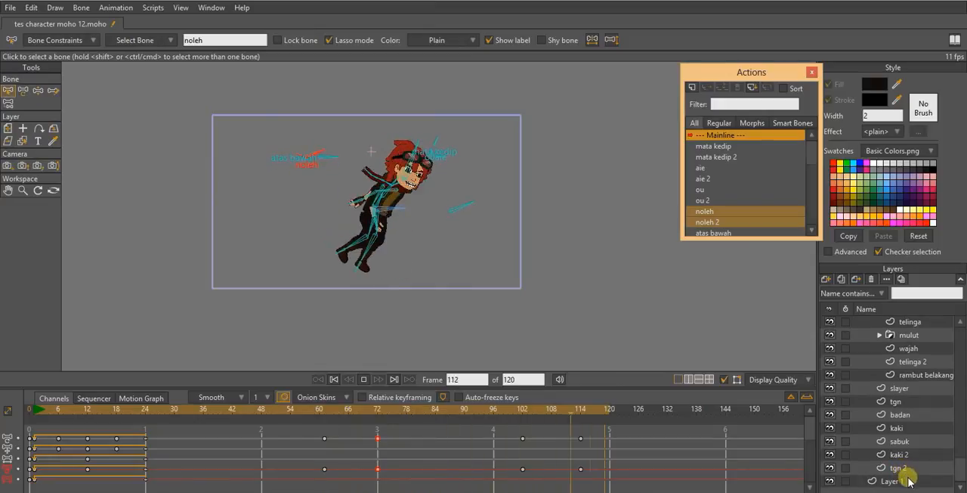
pyautogui.click(901, 481)
pyautogui.scroll(2, 451, 207)
pyautogui.moveTo(452, 207); pyautogui.dragTo(461, 241)
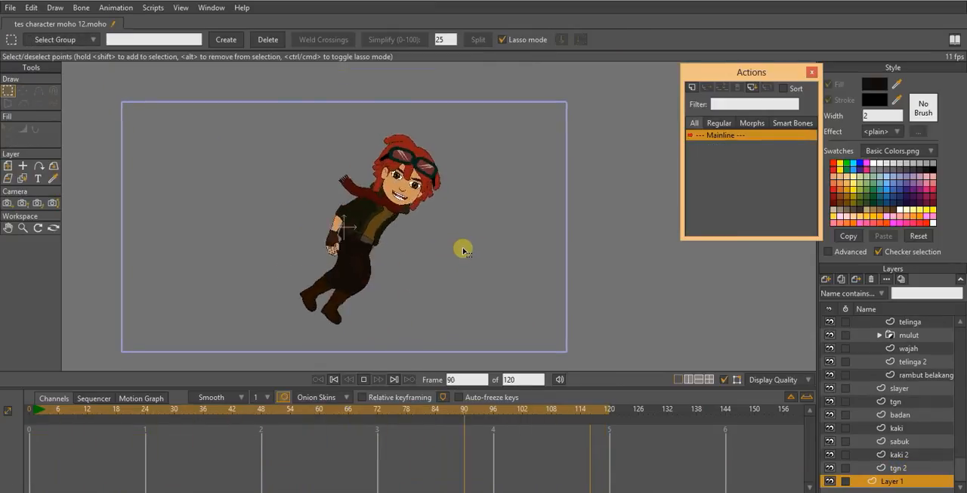
pyautogui.scroll(2, 423, 209)
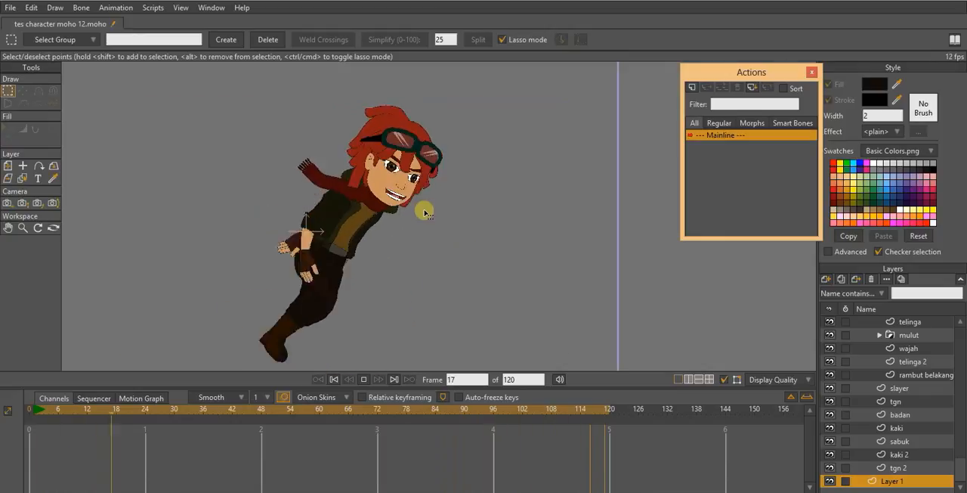
# - Stop playback and scrub the timeline to frame 25 to inspect the run pose
pyautogui.press('space')
pyautogui.moveTo(50, 410); pyautogui.dragTo(169, 432)
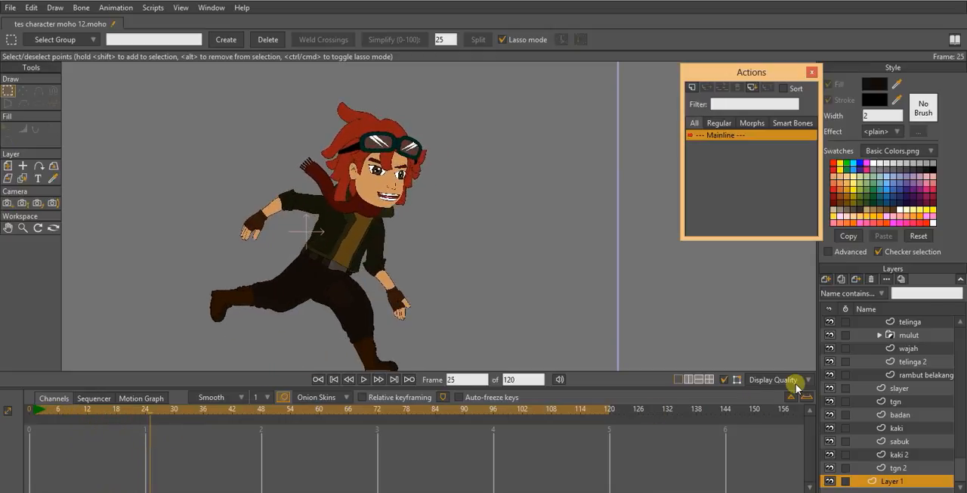
pyautogui.scroll(2, 926, 336)
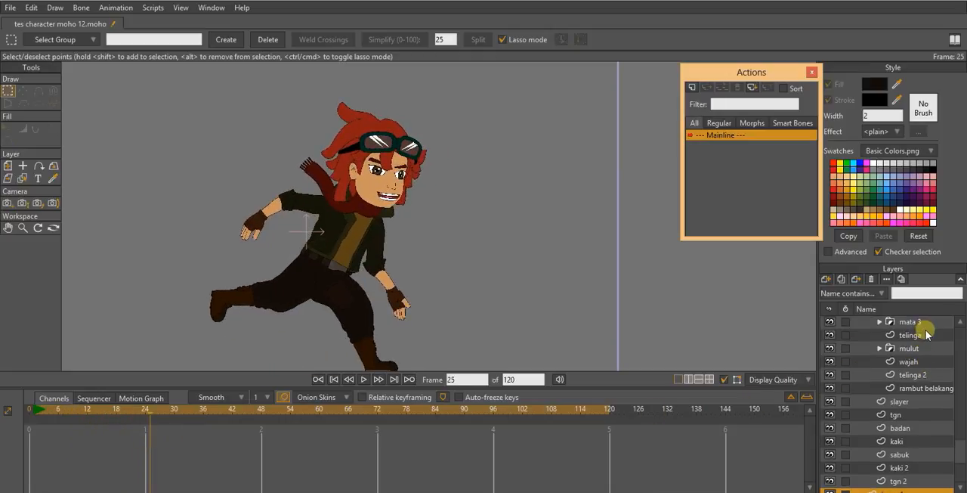
# - On the rambut layer at frame 1, select the points of the middle fringe lock and shift them toward the character's visible ear
pyautogui.scroll(1, 926, 335)
pyautogui.click(921, 346)
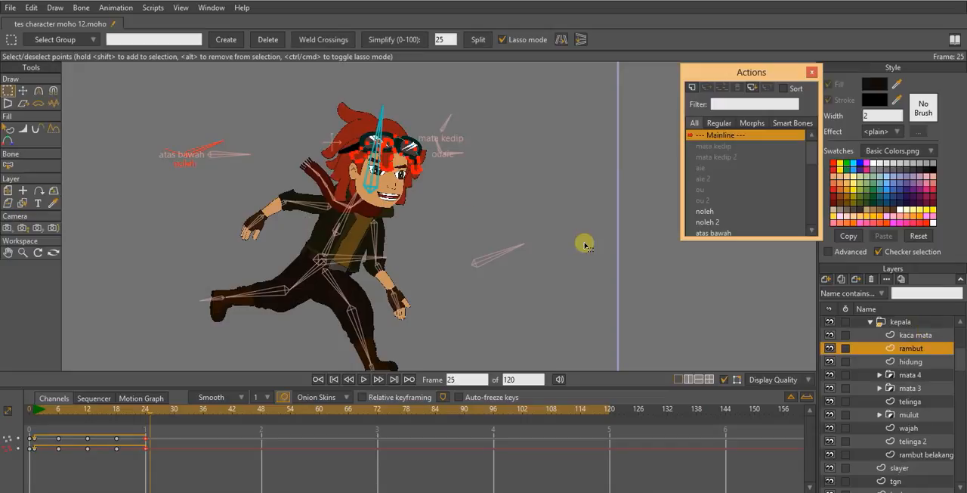
pyautogui.moveTo(64, 414); pyautogui.dragTo(60, 413)
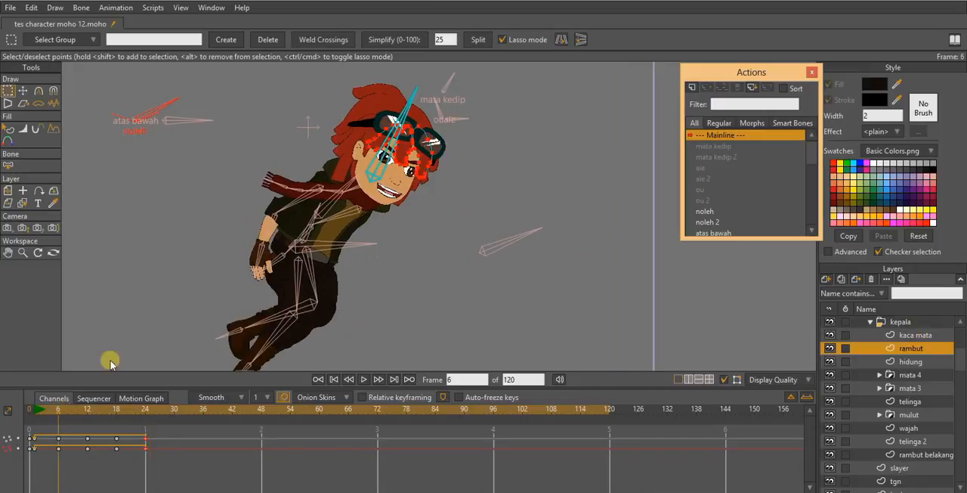
pyautogui.scroll(4, 408, 121)
pyautogui.moveTo(417, 114); pyautogui.dragTo(438, 216)
pyautogui.click(34, 408)
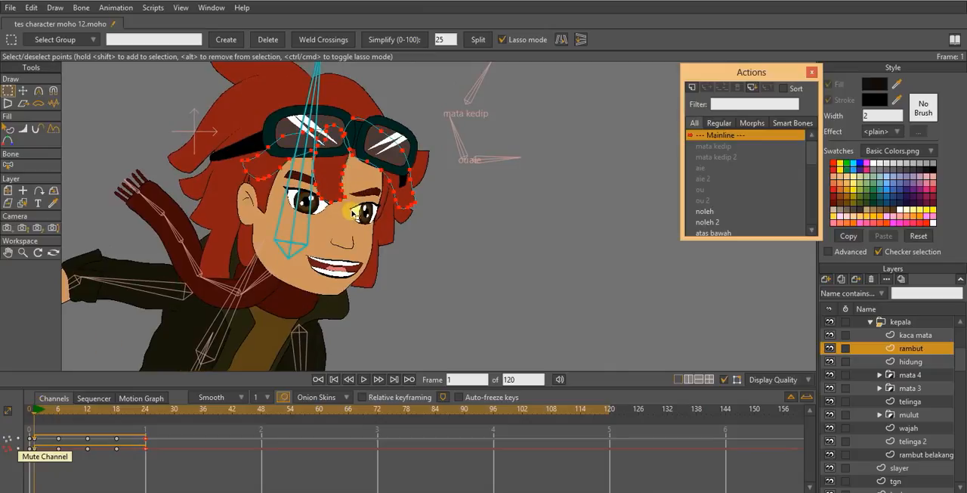
pyautogui.scroll(2, 372, 164)
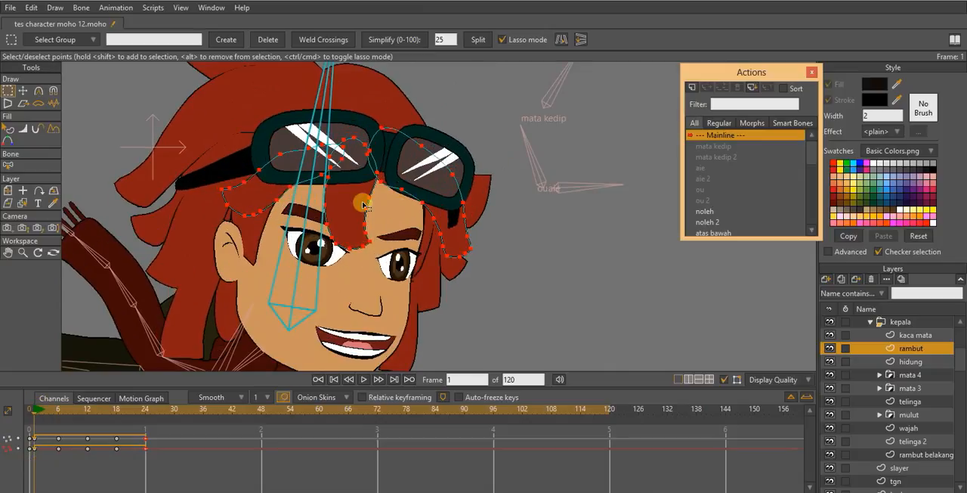
pyautogui.moveTo(329, 176)
pyautogui.mouseDown()
pyautogui.moveTo(332, 278)
pyautogui.moveTo(382, 207)
pyautogui.moveTo(361, 184)
pyautogui.mouseUp()
pyautogui.press('t')
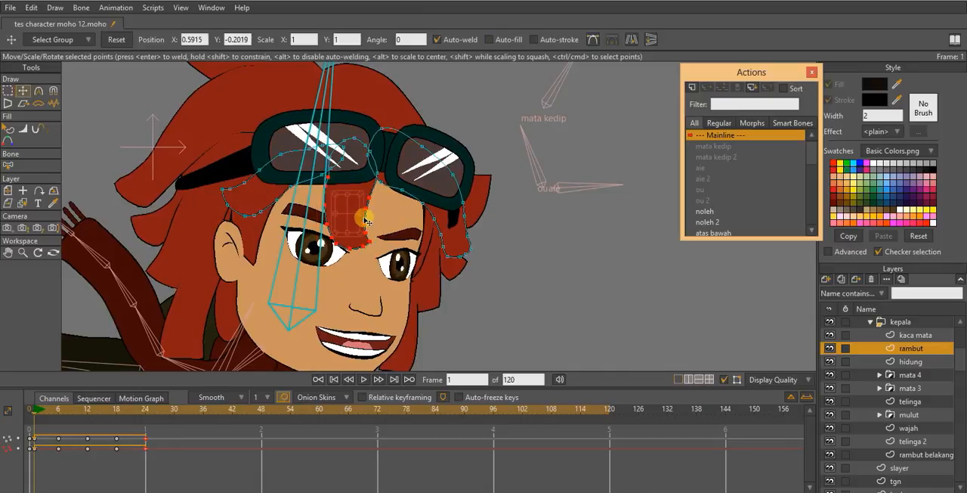
pyautogui.moveTo(366, 219); pyautogui.dragTo(329, 211)
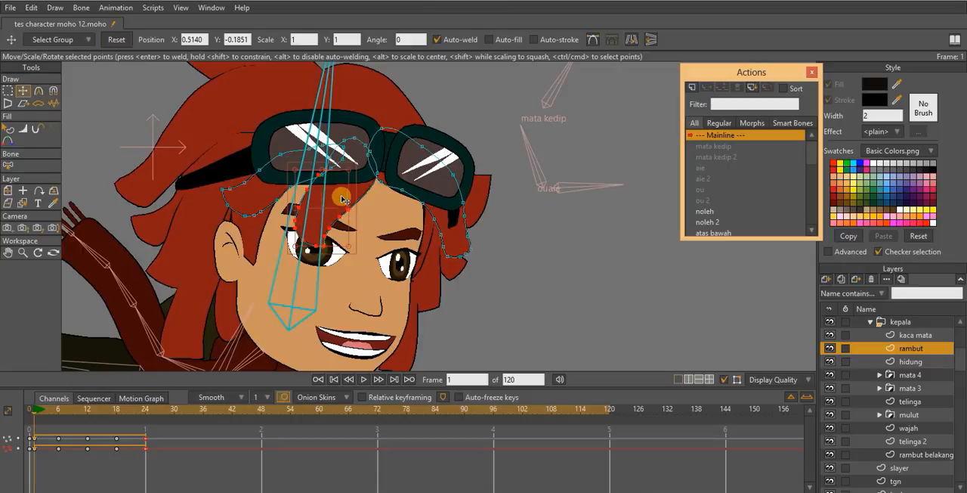
# - Copy the fringe's frame 1 key to frame 24, set Cycle interpolation back to absolute frame 1, and play the animation to check it
pyautogui.moveTo(60, 409); pyautogui.dragTo(87, 411)
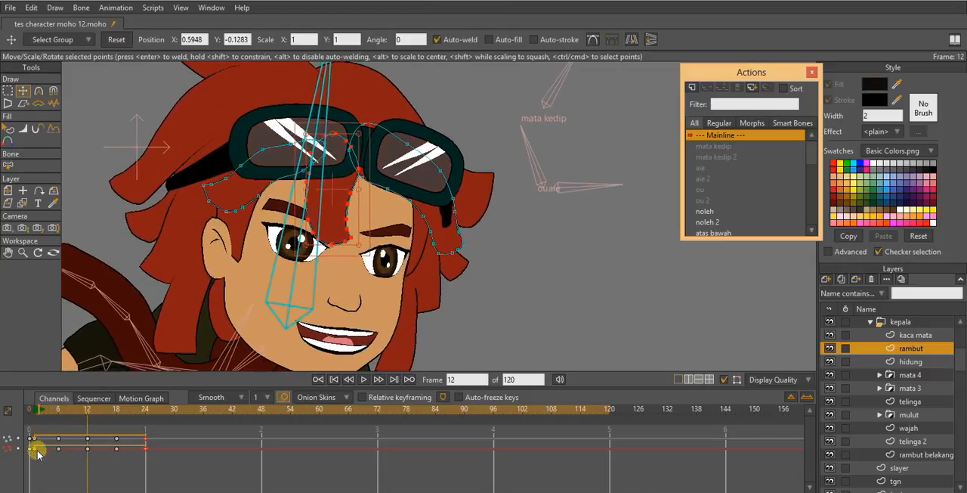
pyautogui.click(145, 409)
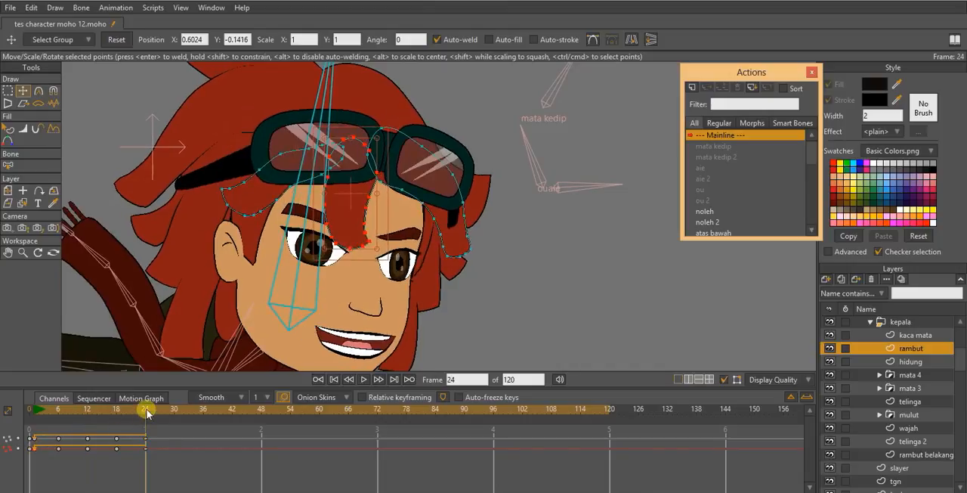
pyautogui.rightClick(146, 449)
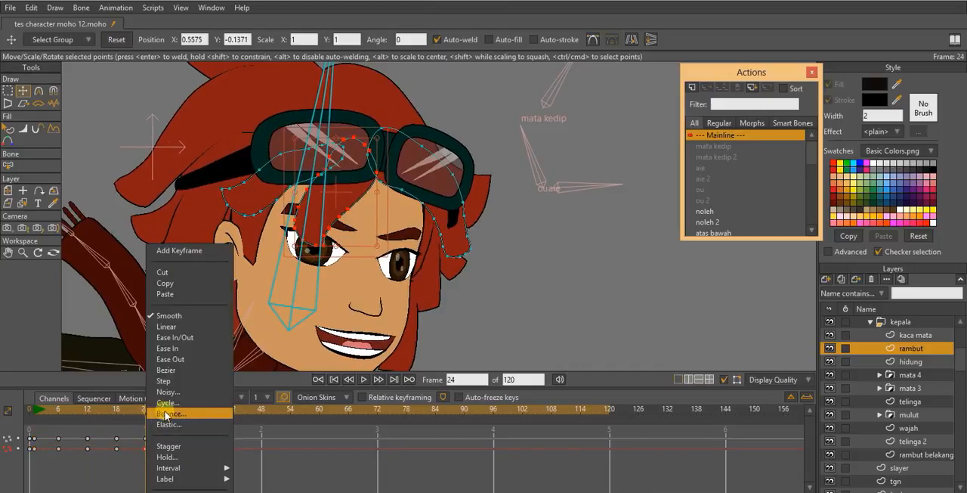
pyautogui.click(167, 402)
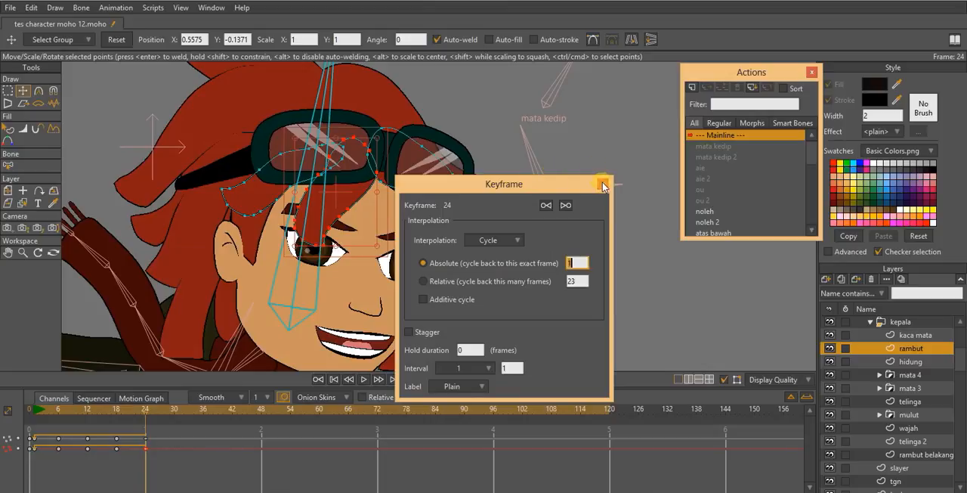
pyautogui.click(604, 186)
pyautogui.press('space')
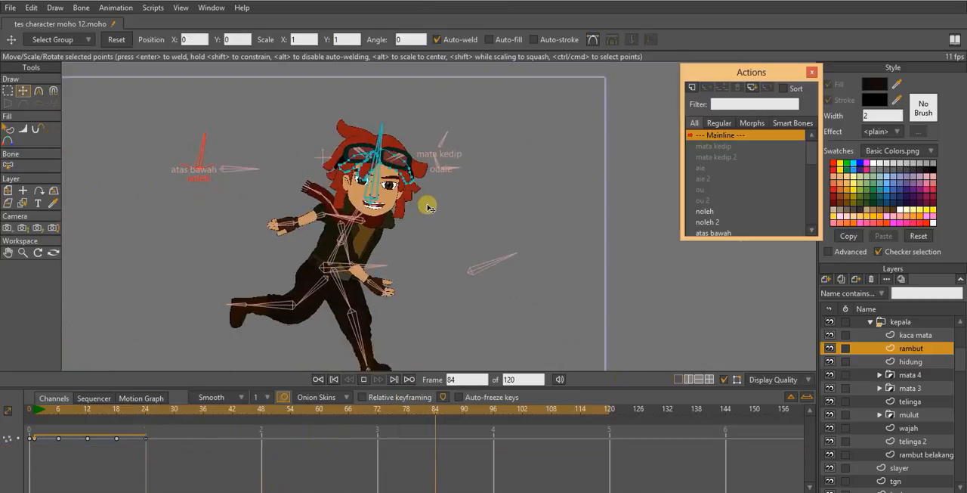
pyautogui.press('space')
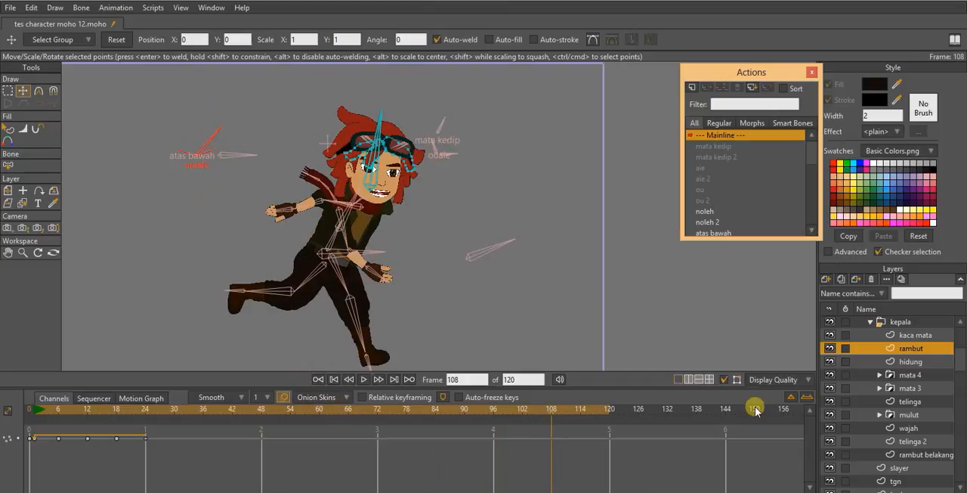
# - Extend the animation's end to frame 168
pyautogui.moveTo(732, 410); pyautogui.dragTo(753, 414)
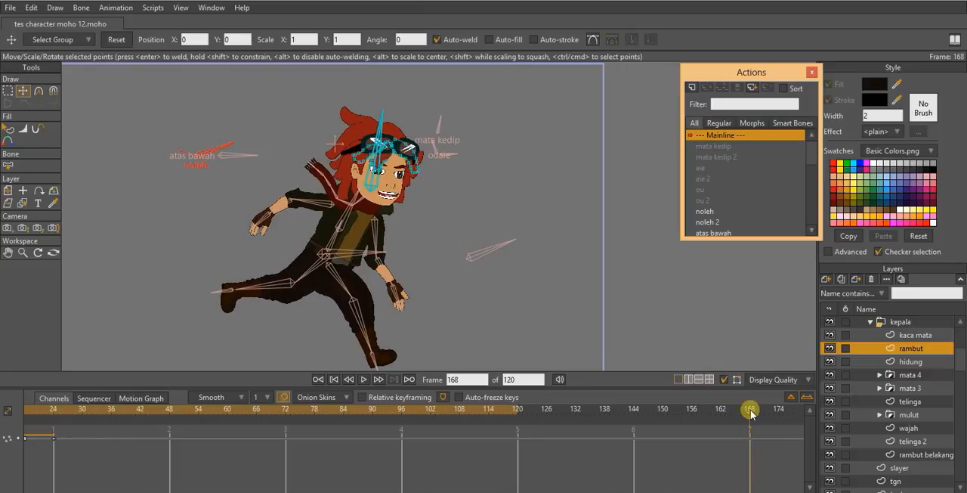
pyautogui.keyDown('ctrl'); pyautogui.rightClick(751, 412); pyautogui.keyUp('ctrl')
pyautogui.scroll(5, 411, 198)
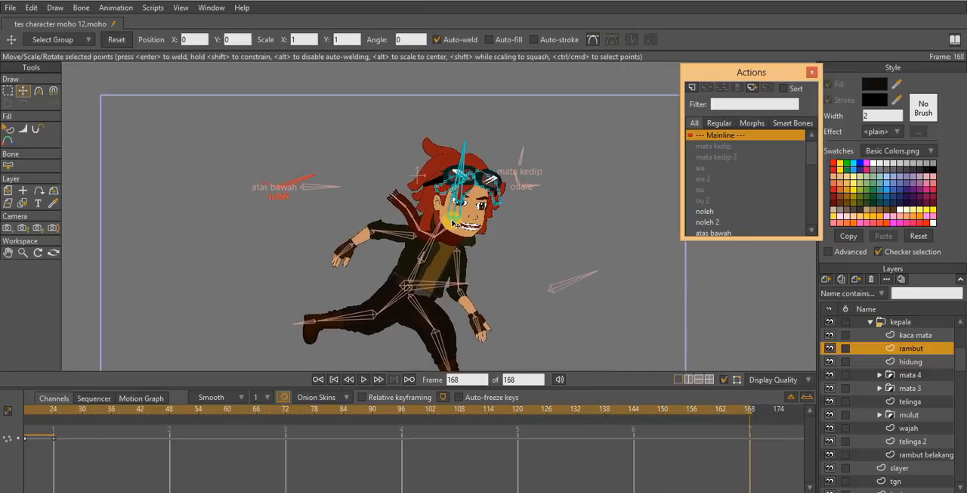
pyautogui.scroll(3, 370, 199)
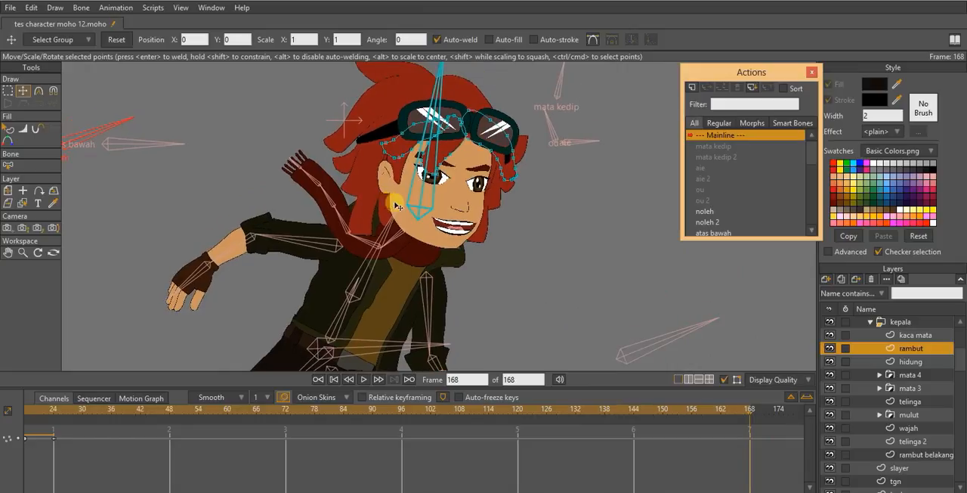
pyautogui.scroll(-4, 430, 217)
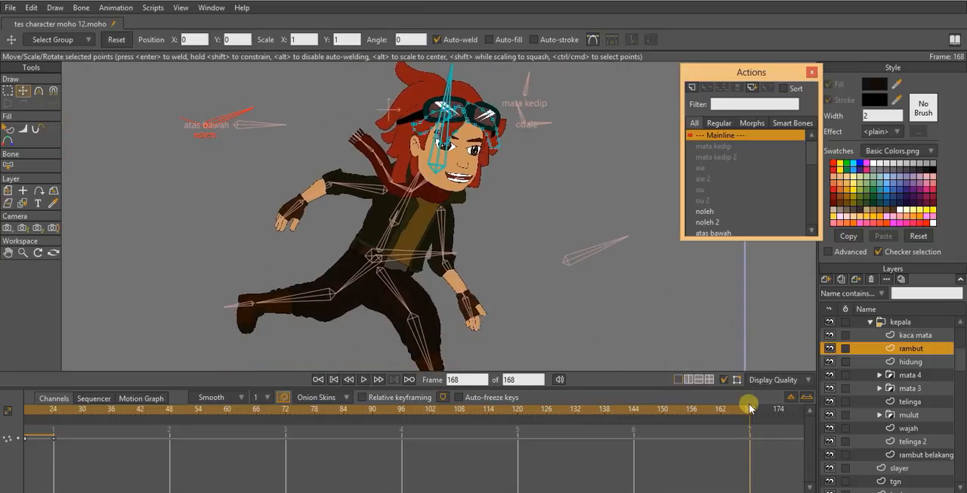
# - On the character layer at frame 87, rotate the mata kedip bone to about 159 degrees to close the eyes
pyautogui.moveTo(426, 412); pyautogui.dragTo(441, 424)
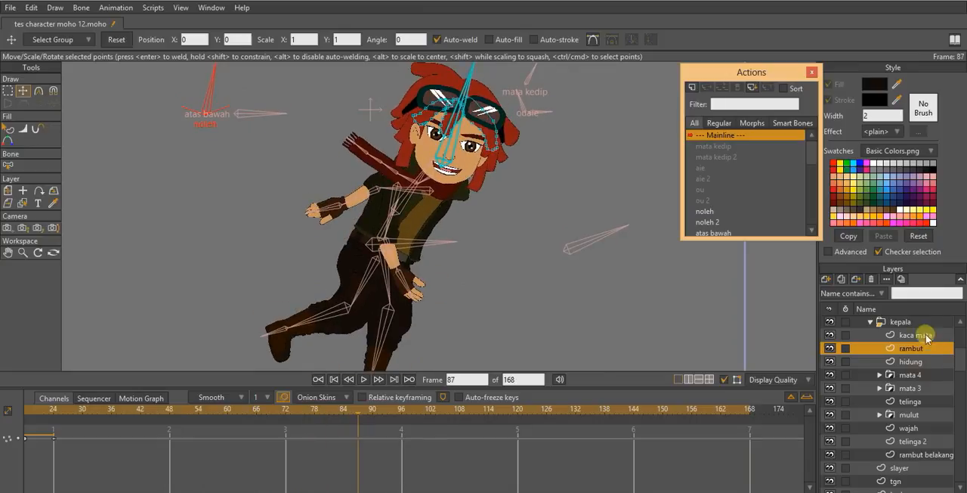
pyautogui.click(903, 322)
pyautogui.moveTo(313, 151); pyautogui.dragTo(299, 185)
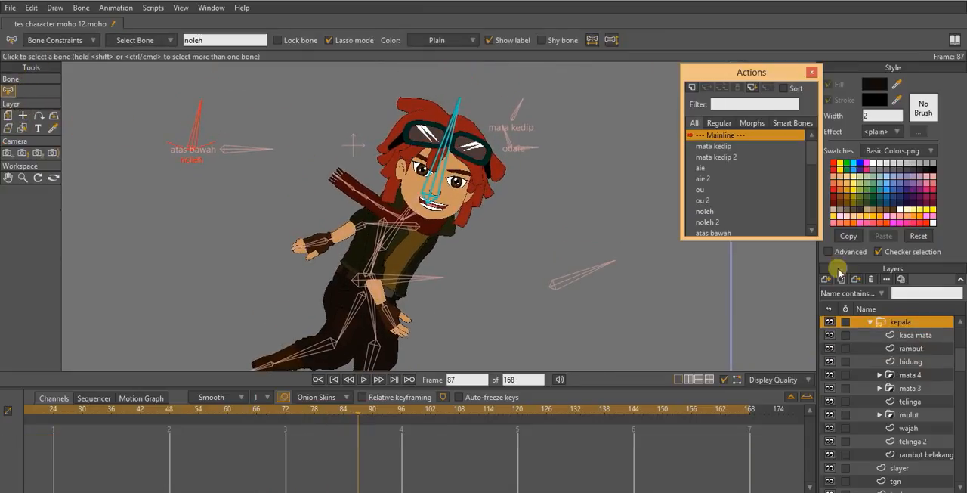
pyautogui.scroll(1, 870, 340)
pyautogui.click(898, 323)
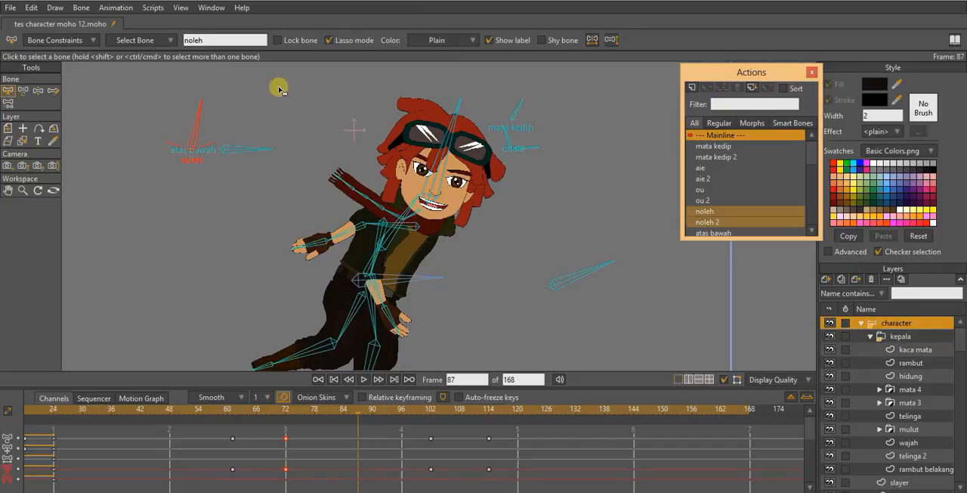
pyautogui.click(24, 90)
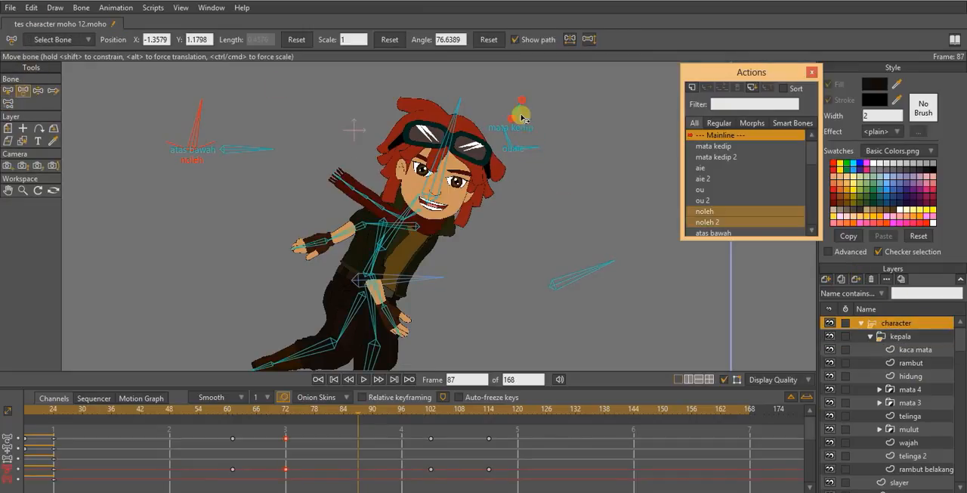
pyautogui.moveTo(520, 114); pyautogui.dragTo(488, 121)
# - At frame 81, reset the mata kedip bone's angle to key the eyes open ahead of the blink
pyautogui.click(339, 416)
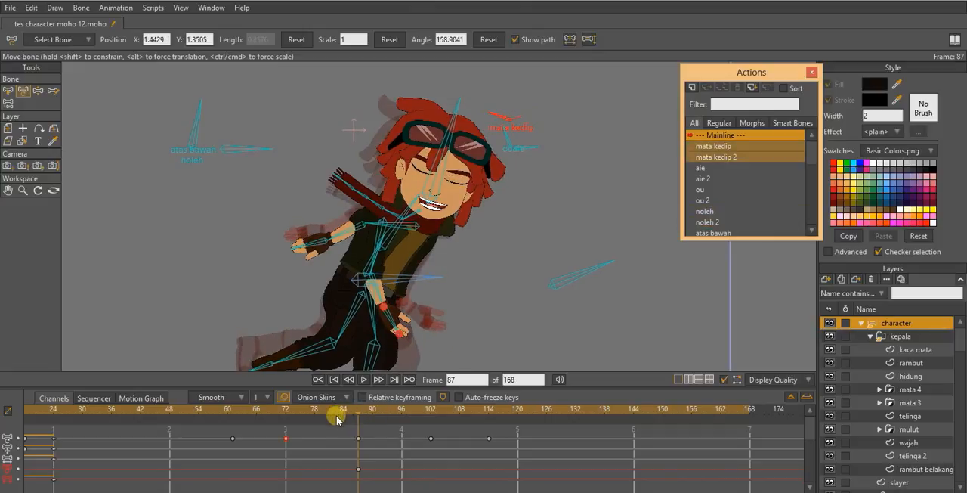
pyautogui.click(334, 411)
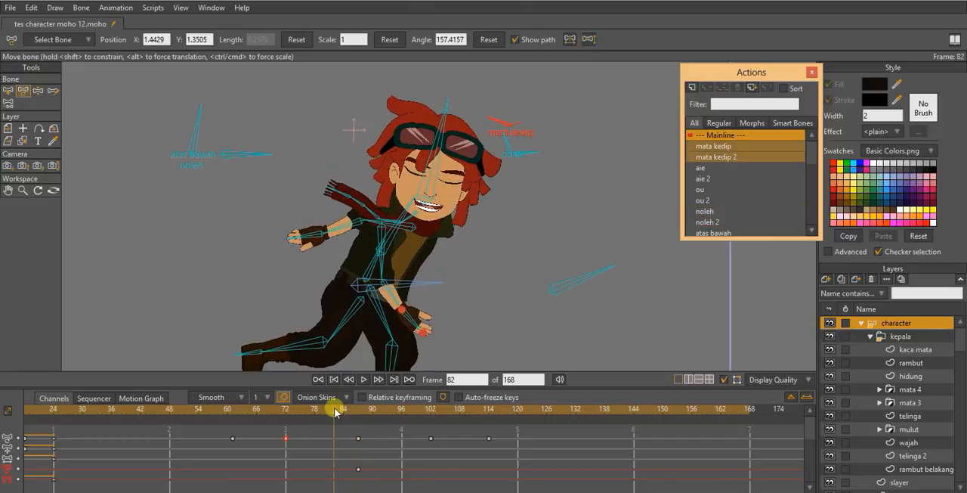
pyautogui.moveTo(334, 411); pyautogui.dragTo(331, 411)
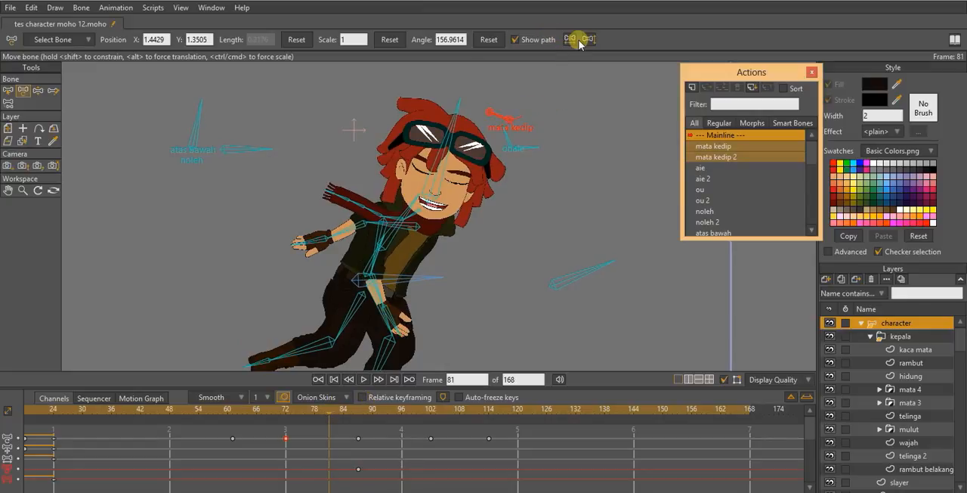
pyautogui.click(490, 40)
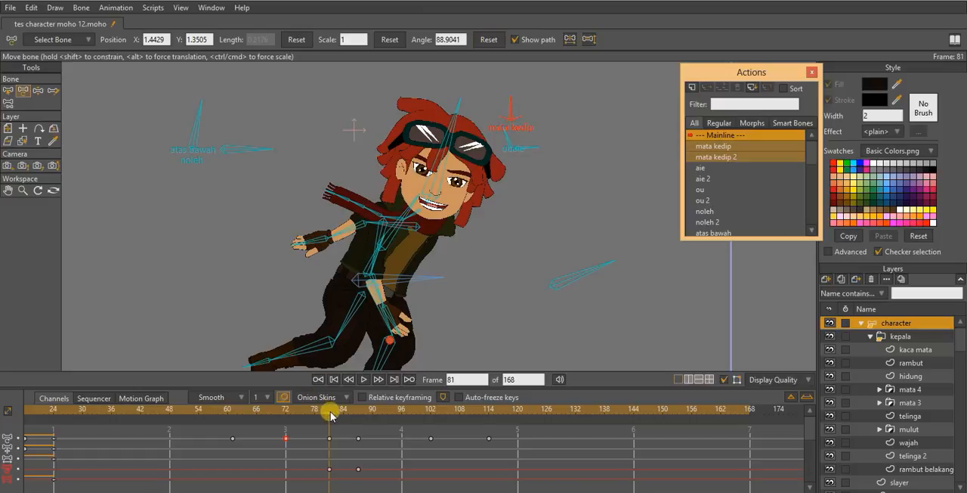
# - At frame 93, reset the mata kedip bone's angle to key the eyes open again after the blink
pyautogui.moveTo(330, 415); pyautogui.dragTo(388, 420)
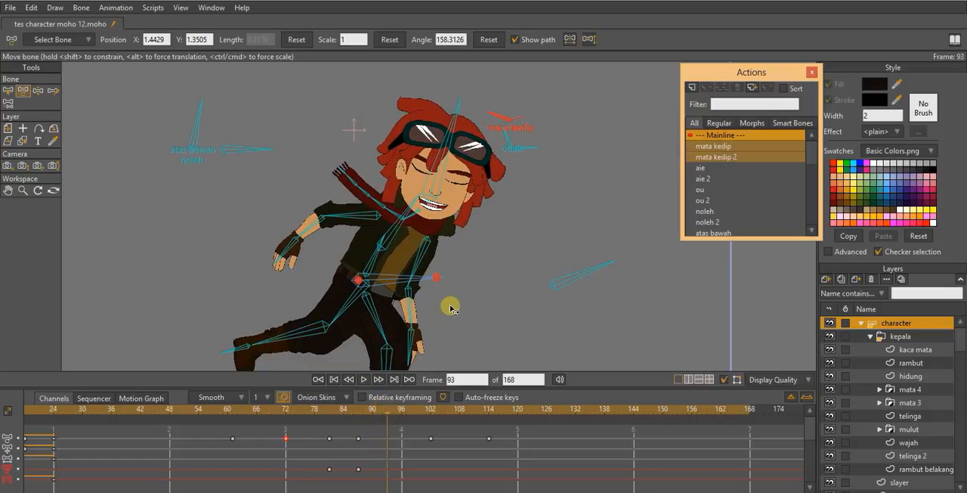
pyautogui.moveTo(370, 413); pyautogui.dragTo(361, 416)
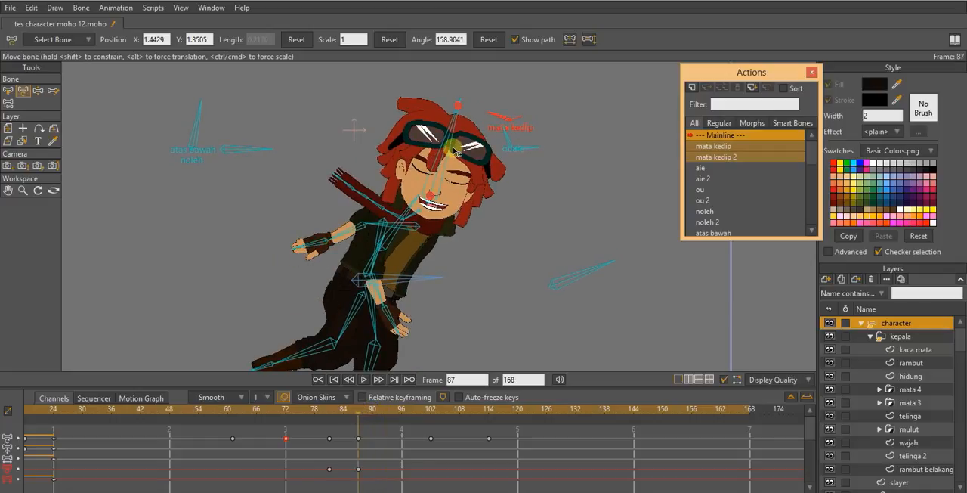
pyautogui.press('Right')
pyautogui.press('Right')
pyautogui.press('Right')
pyautogui.press('Right')
pyautogui.press('Right')
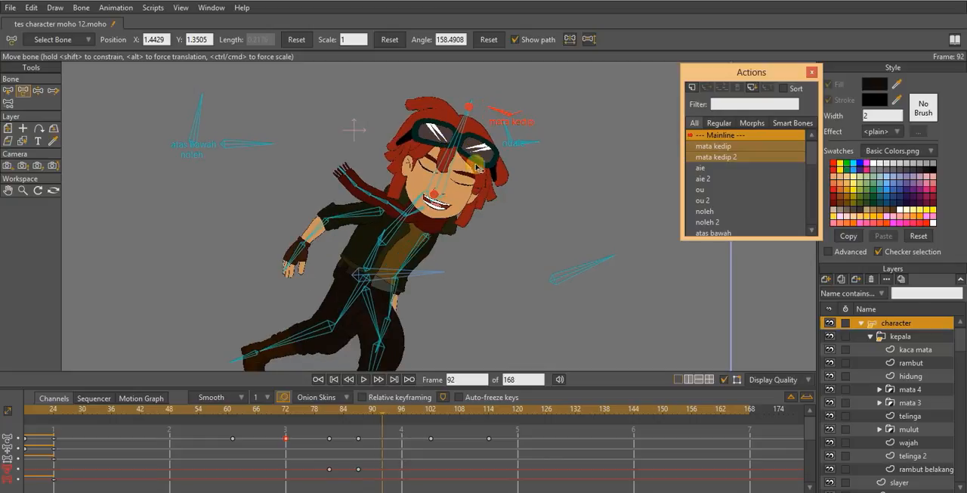
pyautogui.press('Right')
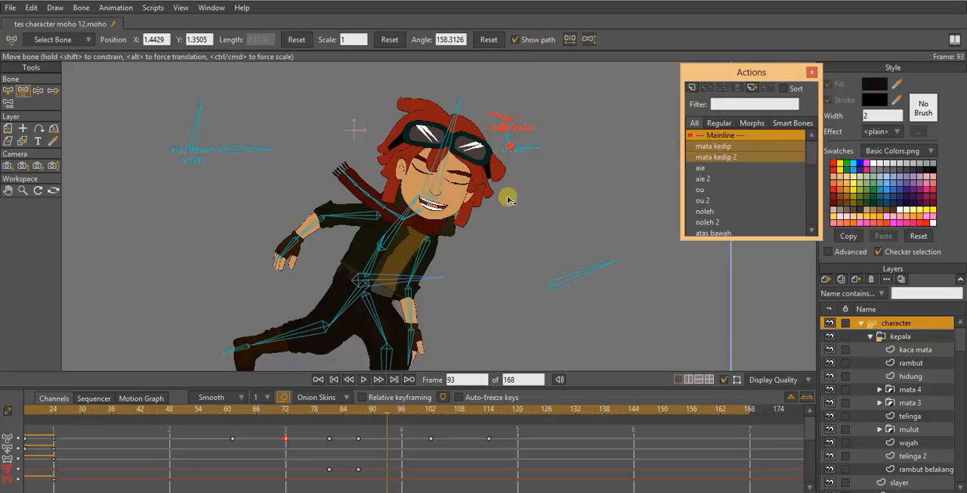
pyautogui.moveTo(503, 114); pyautogui.dragTo(521, 83)
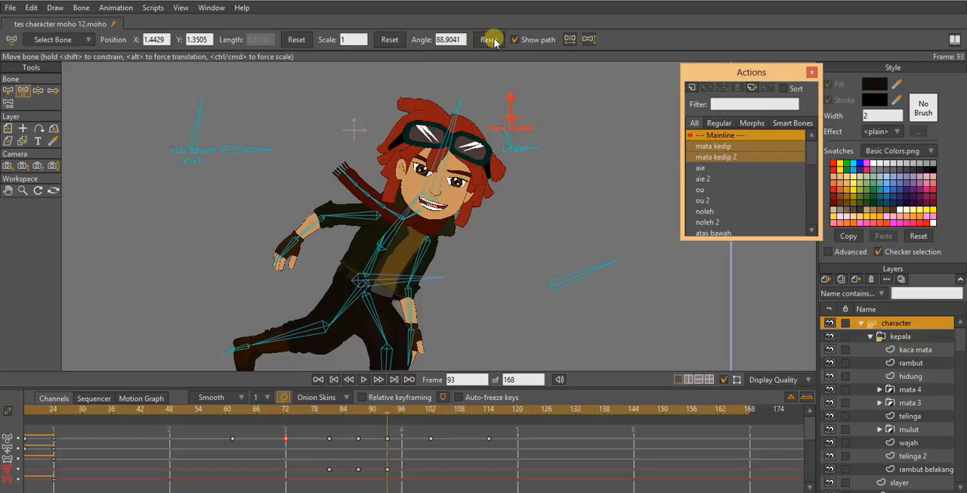
# - Add another blink by rotating the mata kedip bone at frame 53 until the eyes close
pyautogui.moveTo(556, 156); pyautogui.dragTo(555, 189)
pyautogui.moveTo(532, 265); pyautogui.dragTo(481, 205)
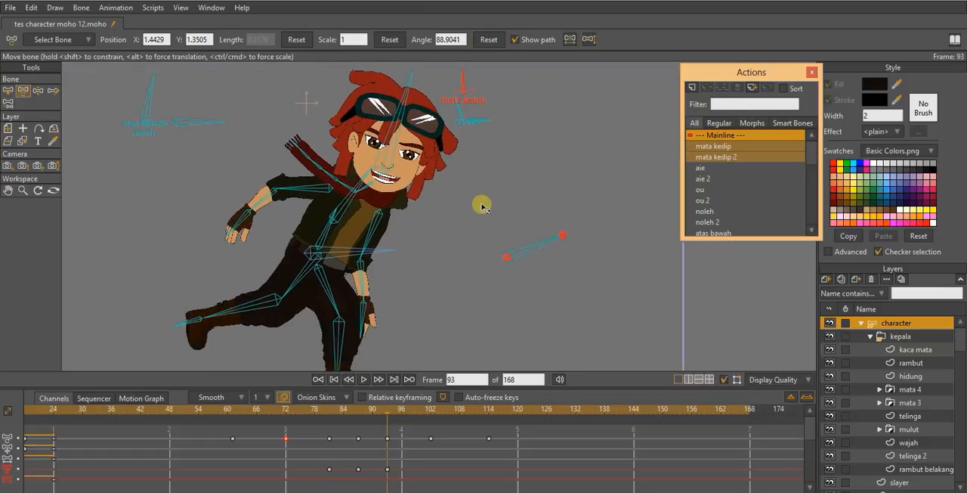
pyautogui.scroll(-2, 473, 215)
pyautogui.moveTo(305, 421); pyautogui.dragTo(193, 401)
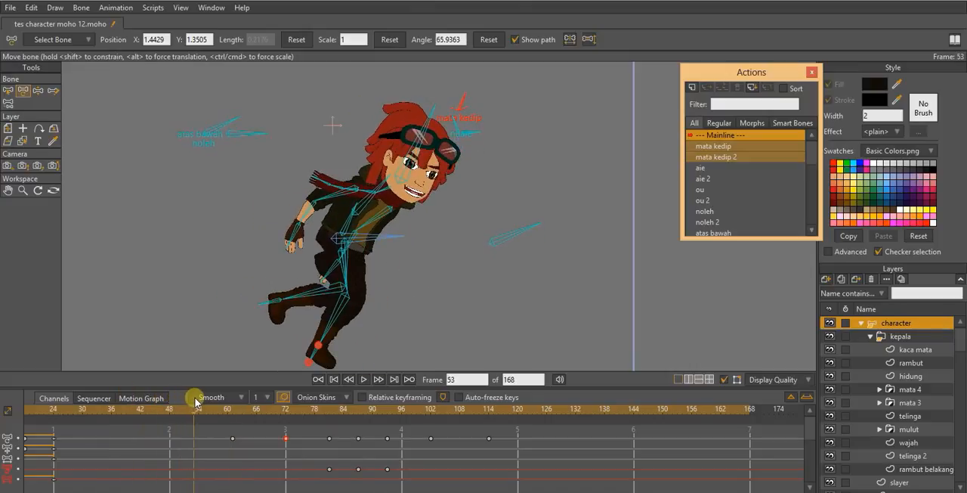
pyautogui.moveTo(464, 104); pyautogui.dragTo(471, 112)
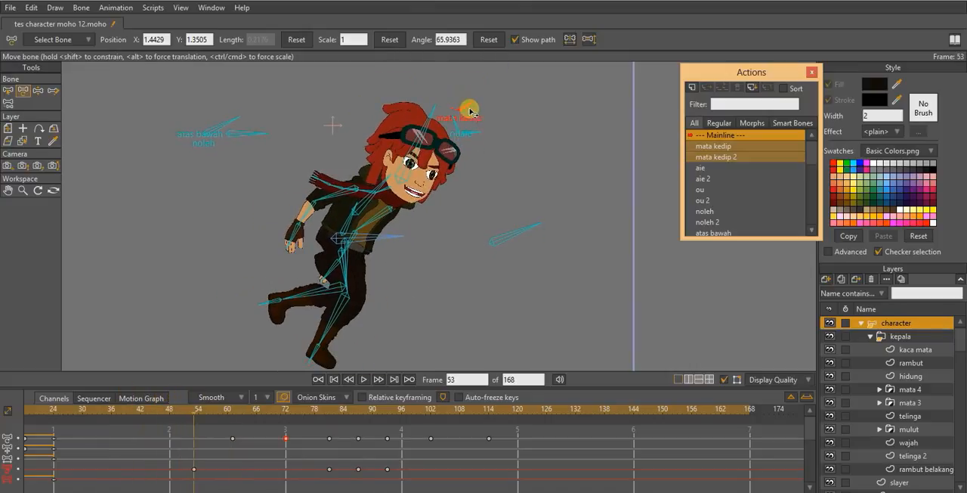
# - Reset the mata kedip bone's angle at frames 48 and 59 to key the eyes open on both sides of the blink
pyautogui.moveTo(194, 409); pyautogui.dragTo(171, 410)
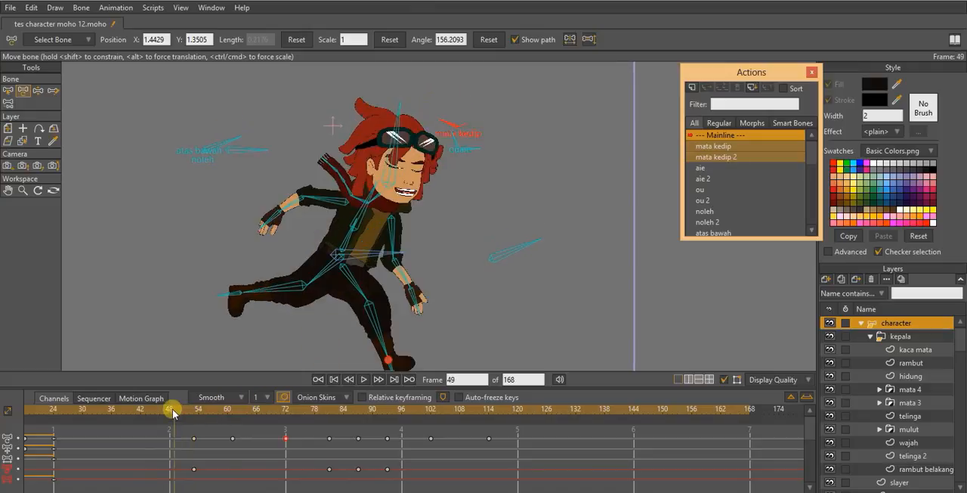
pyautogui.click(487, 39)
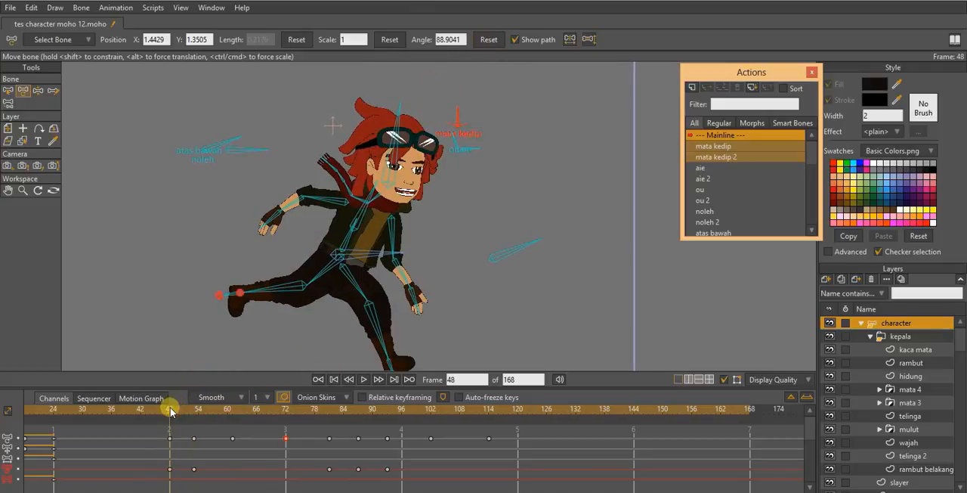
pyautogui.moveTo(171, 410); pyautogui.dragTo(222, 409)
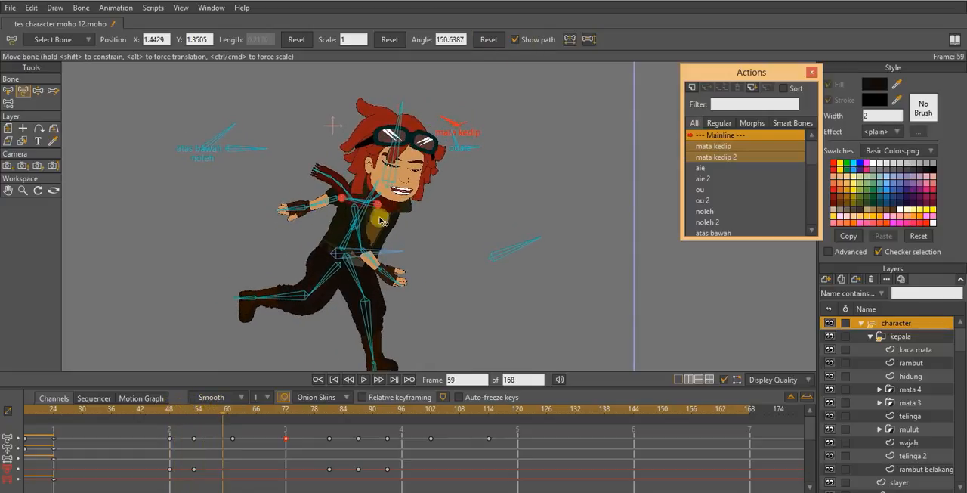
pyautogui.moveTo(224, 408); pyautogui.dragTo(270, 420)
# - Shift the earlier blink's keys to frames 61, 66 and 72, and the other blink's keys to frames 96, 102 and 108
pyautogui.moveTo(164, 462); pyautogui.dragTo(285, 475)
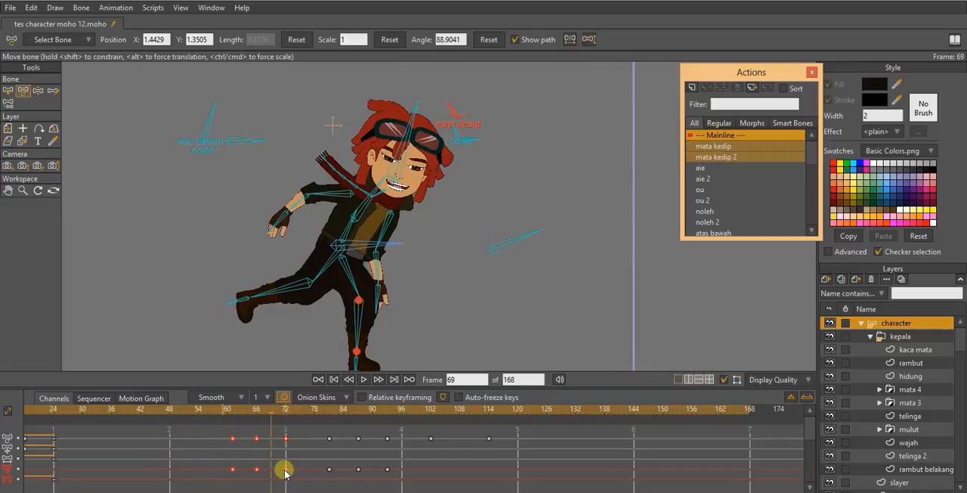
pyautogui.moveTo(260, 420); pyautogui.dragTo(382, 421)
pyautogui.moveTo(324, 460); pyautogui.dragTo(458, 462)
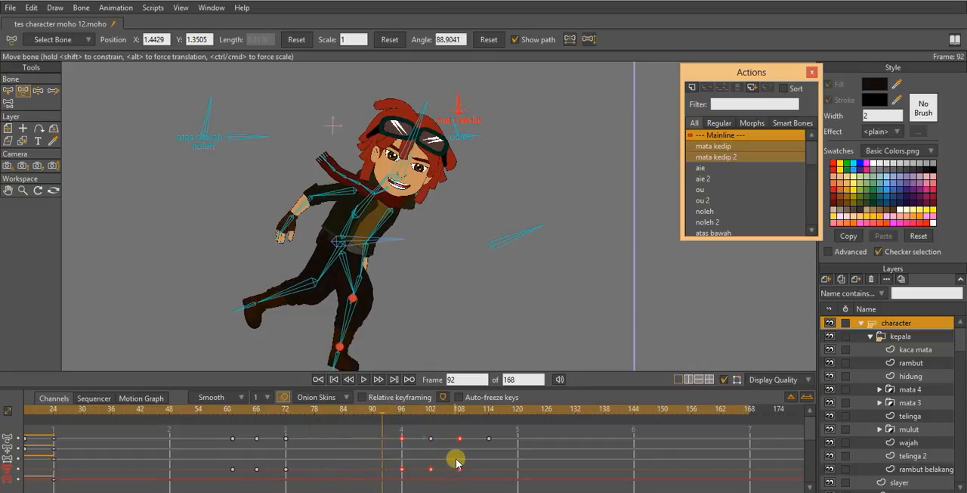
# - Play back the run cycle from frame 53 to check the timing of the shifted blinks
pyautogui.click(199, 413)
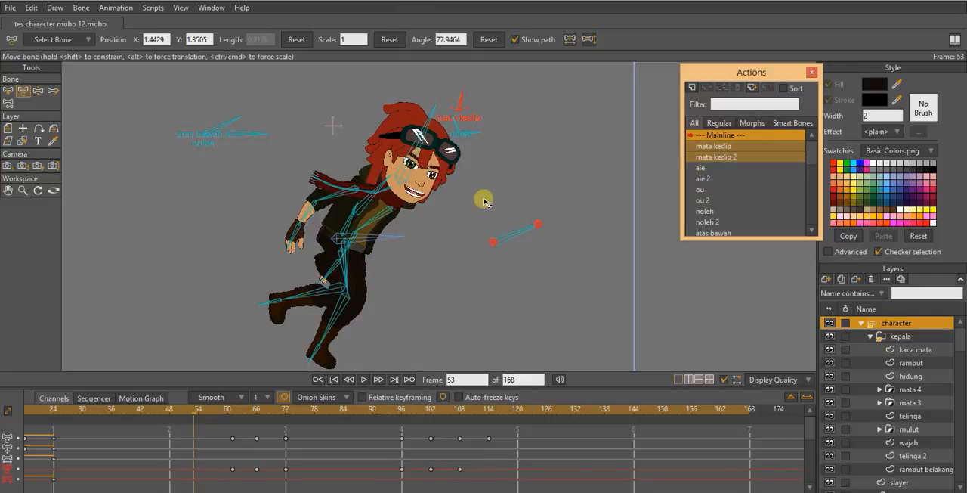
pyautogui.press('space')
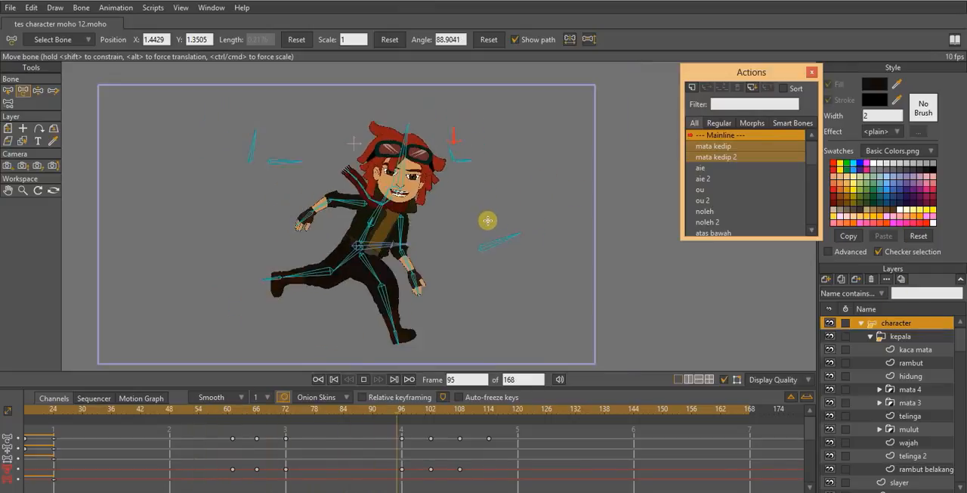
pyautogui.scroll(-3, 488, 220)
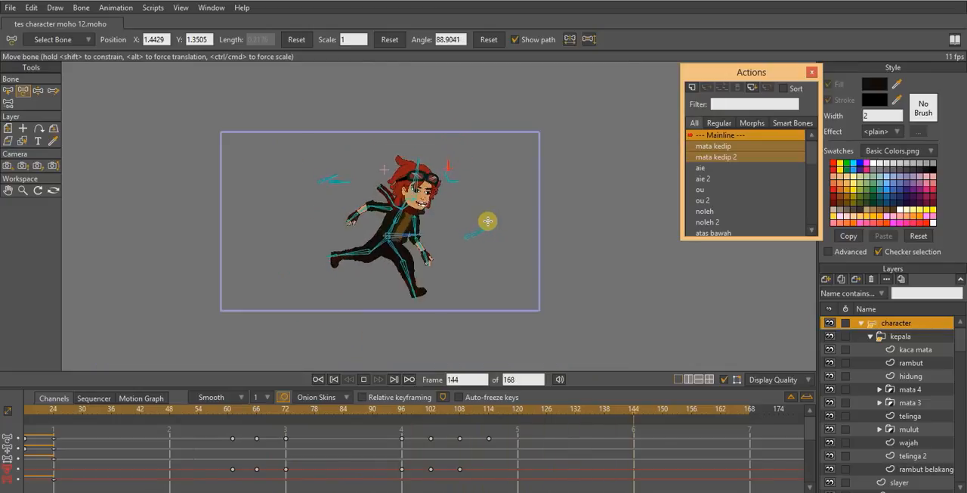
pyautogui.scroll(5, 488, 221)
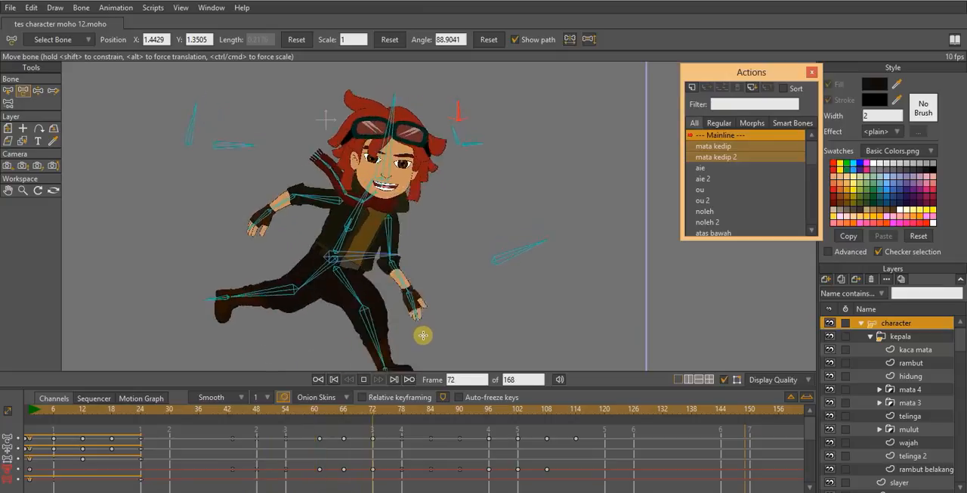
# - At frame 66, rotate the aie mouth bone to about 182 degrees to close the mouth during the blink
pyautogui.click(368, 414)
pyautogui.moveTo(338, 411); pyautogui.dragTo(345, 410)
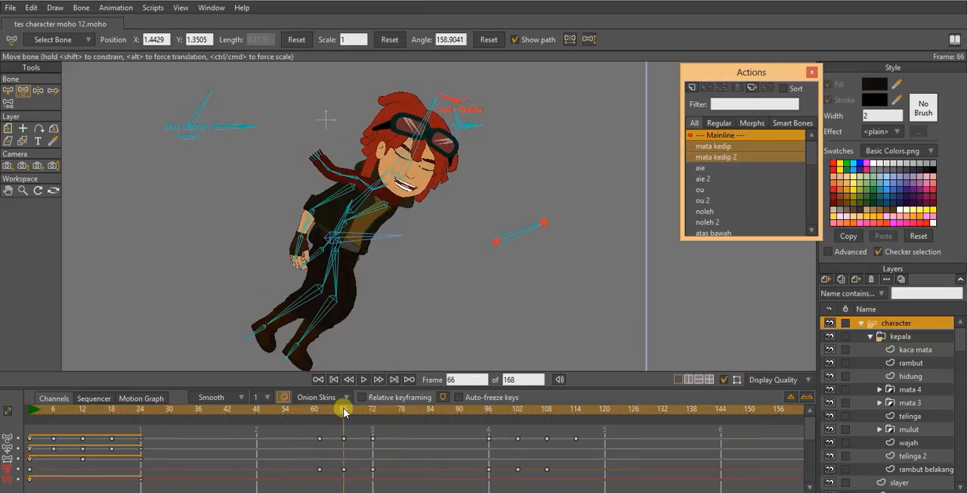
pyautogui.click(202, 108)
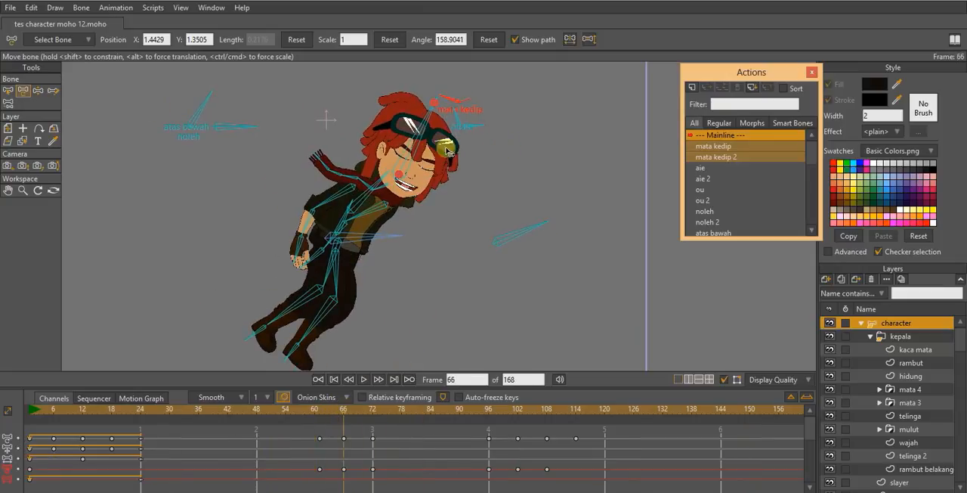
pyautogui.click(462, 118)
pyautogui.click(456, 120)
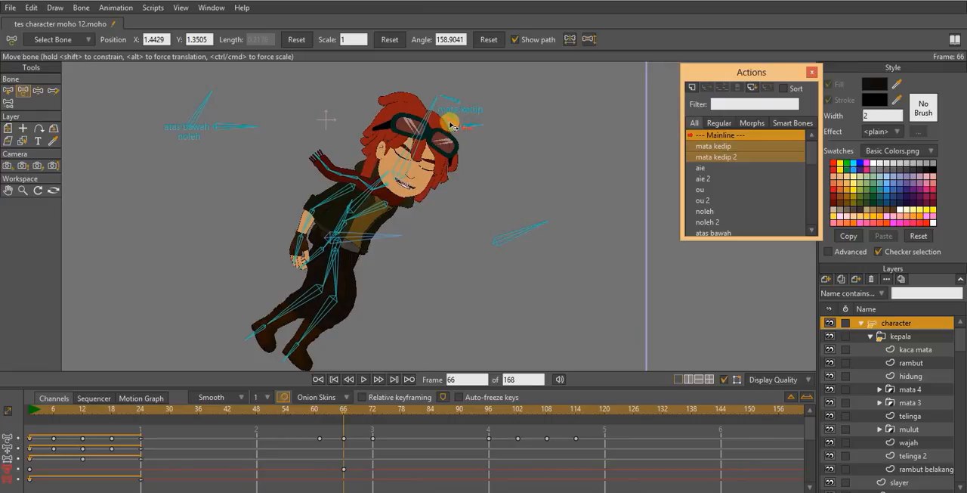
pyautogui.click(447, 126)
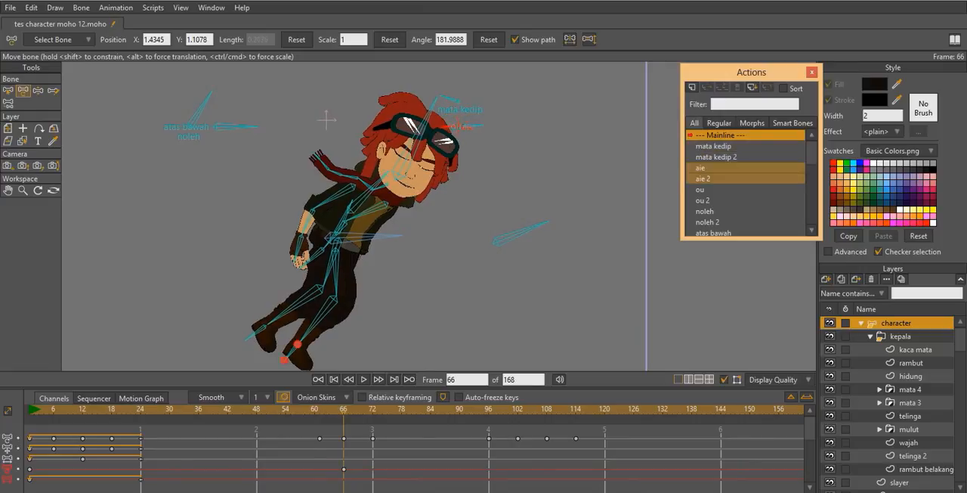
# - Reset the aie bone's angle at frames 61 and 72 to key the open smile before and after the closed mouth
pyautogui.click(315, 411)
pyautogui.click(319, 412)
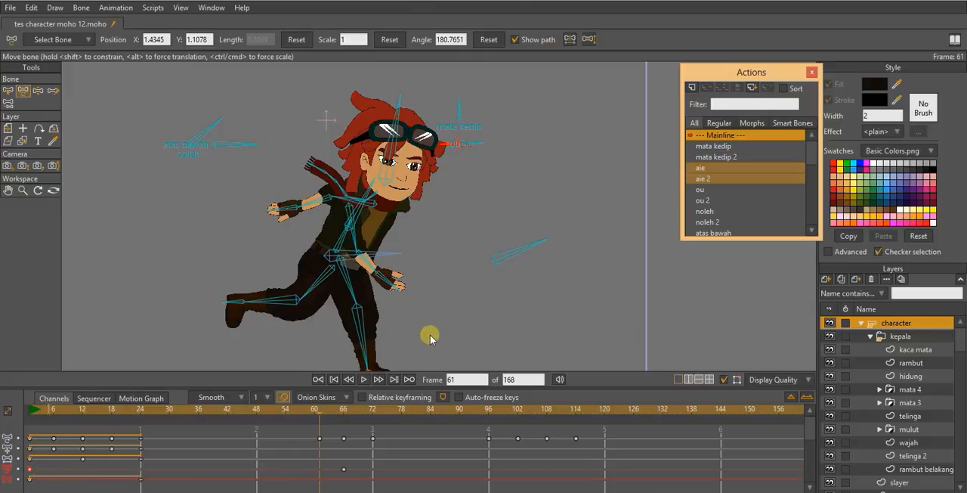
pyautogui.click(373, 410)
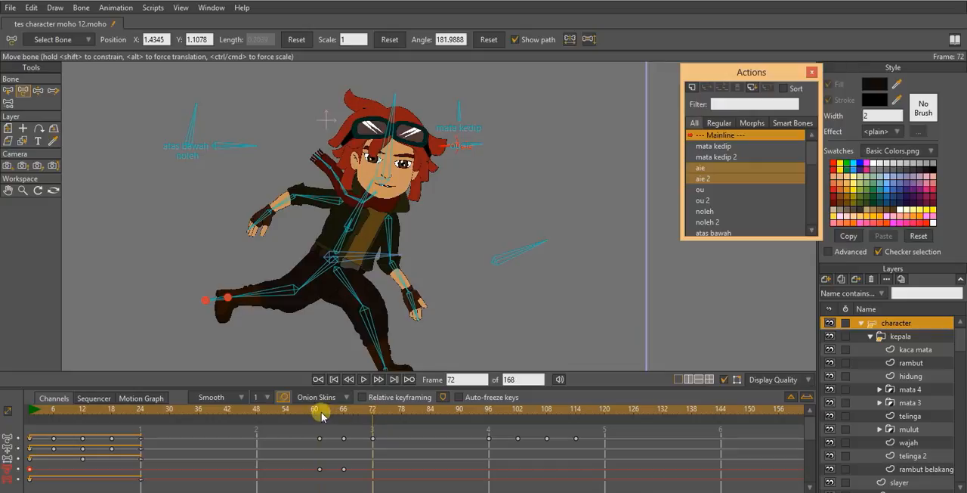
pyautogui.moveTo(323, 416); pyautogui.dragTo(663, 416)
# - Collapse the character layer and examine the running pose at frame 132
pyautogui.scroll(-3, 560, 216)
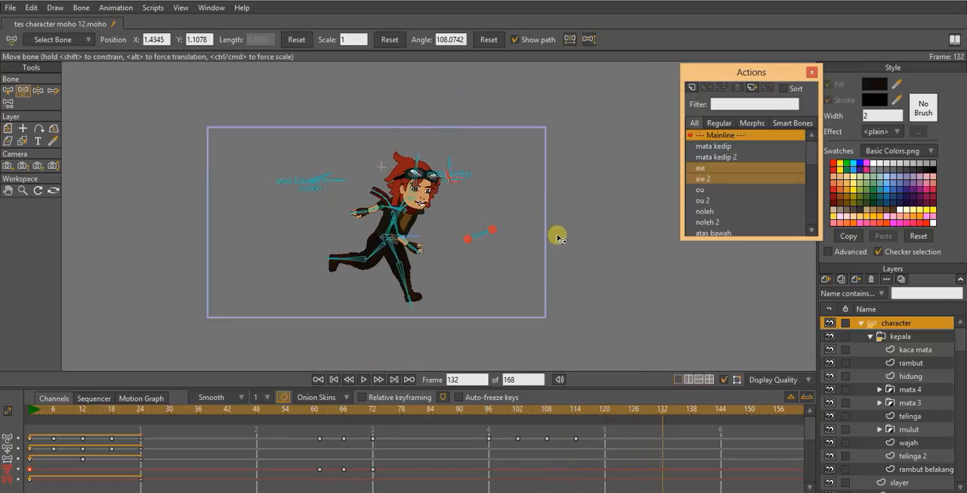
pyautogui.moveTo(529, 236); pyautogui.dragTo(531, 212)
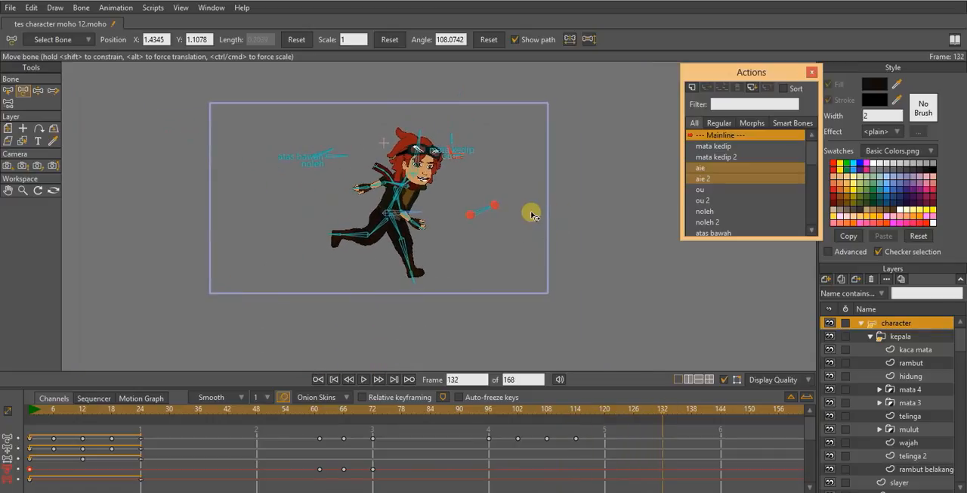
pyautogui.click(863, 324)
pyautogui.scroll(5, 437, 209)
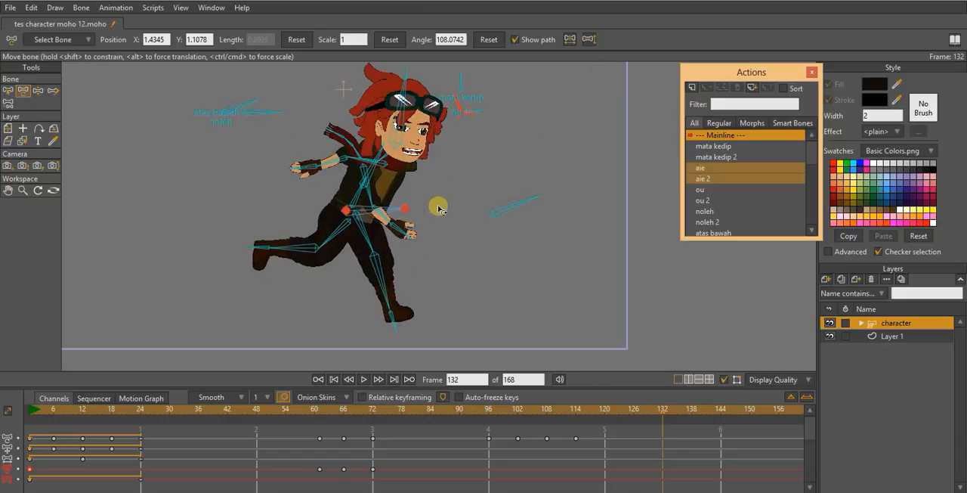
pyautogui.scroll(3, 424, 208)
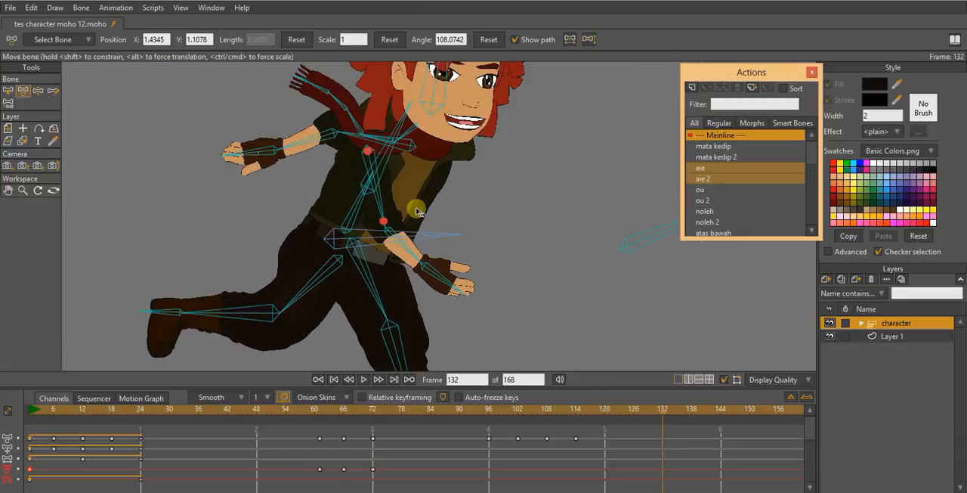
pyautogui.scroll(-1, 395, 193)
pyautogui.moveTo(401, 222); pyautogui.dragTo(408, 193)
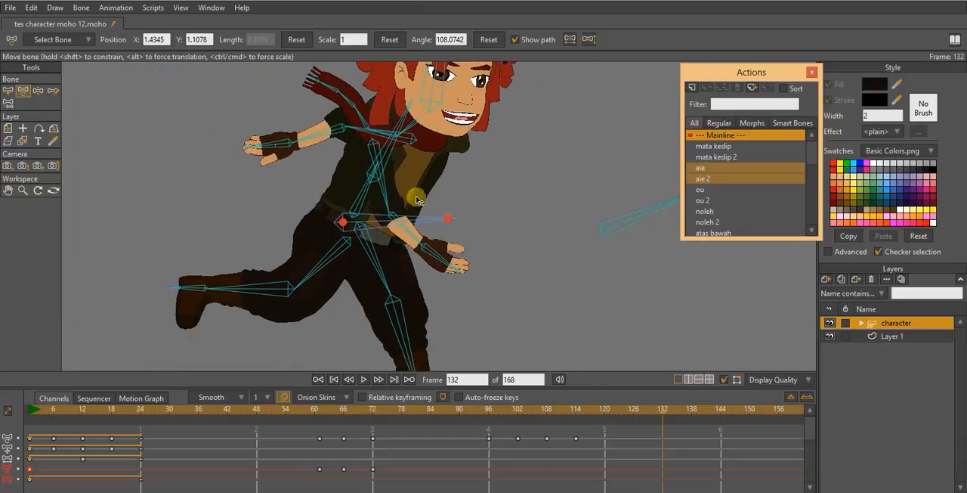
pyautogui.scroll(-7, 459, 220)
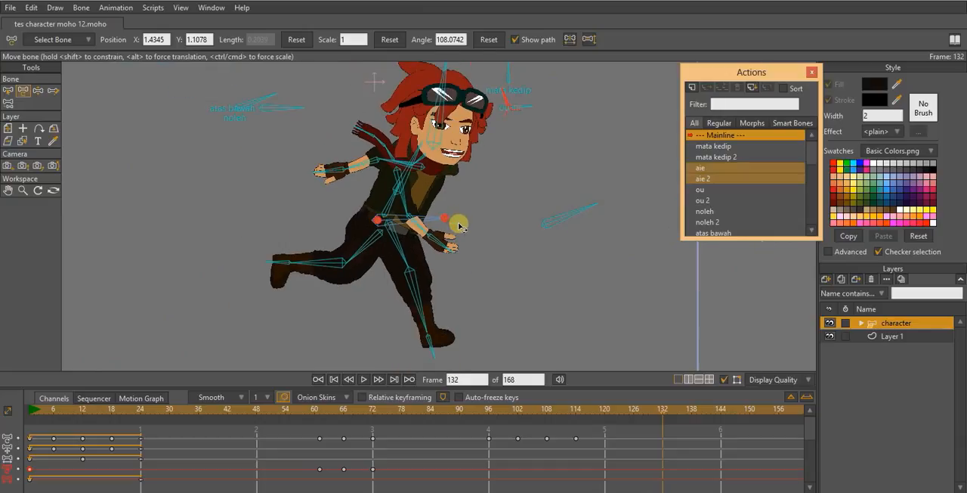
# - Play the animation with Layer 1 selected to review the run without the bone overlay
pyautogui.click(912, 337)
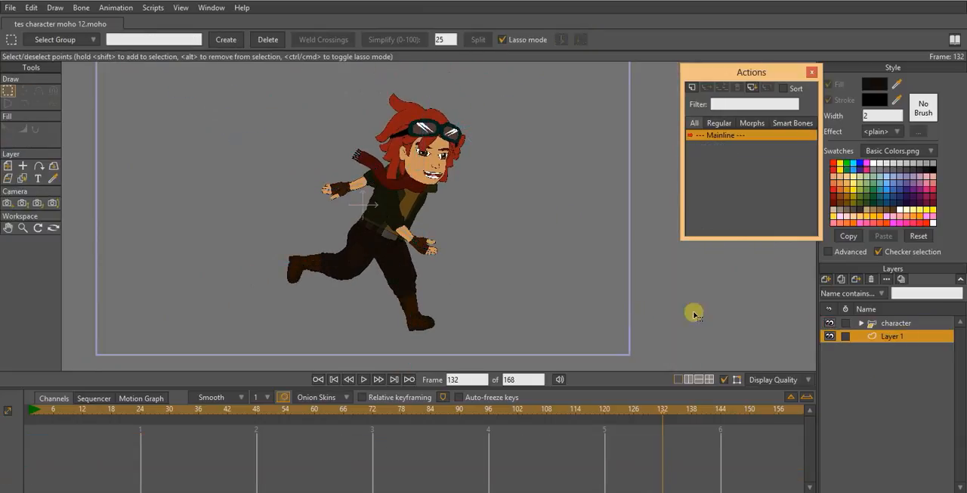
pyautogui.scroll(-2, 428, 253)
pyautogui.press('space')
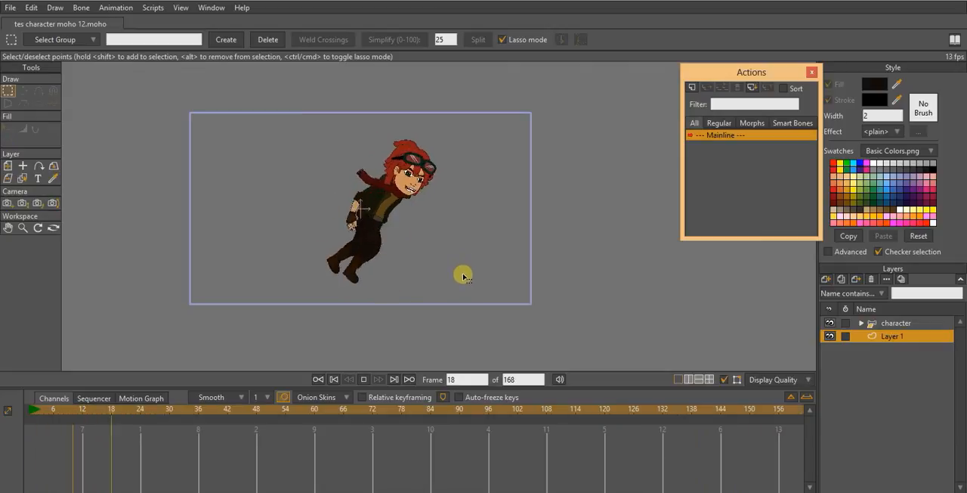
pyautogui.scroll(2, 481, 263)
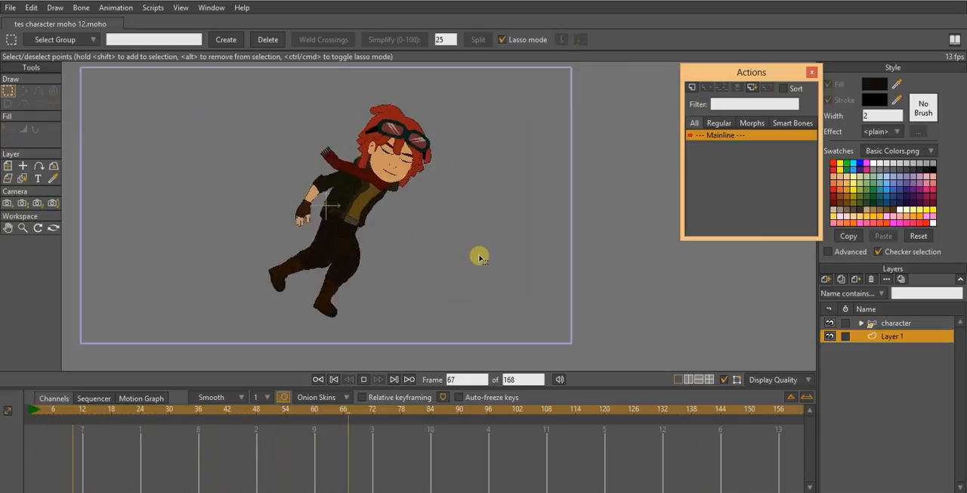
pyautogui.scroll(-2, 471, 230)
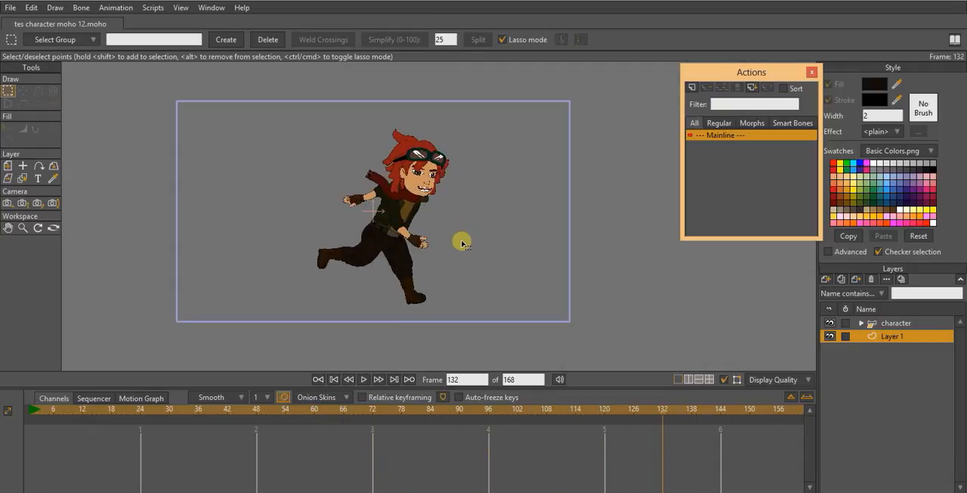
pyautogui.scroll(3, 468, 246)
# - Return to the character layer and examine the hip and thigh area from frame 2 to frame 6
pyautogui.click(918, 323)
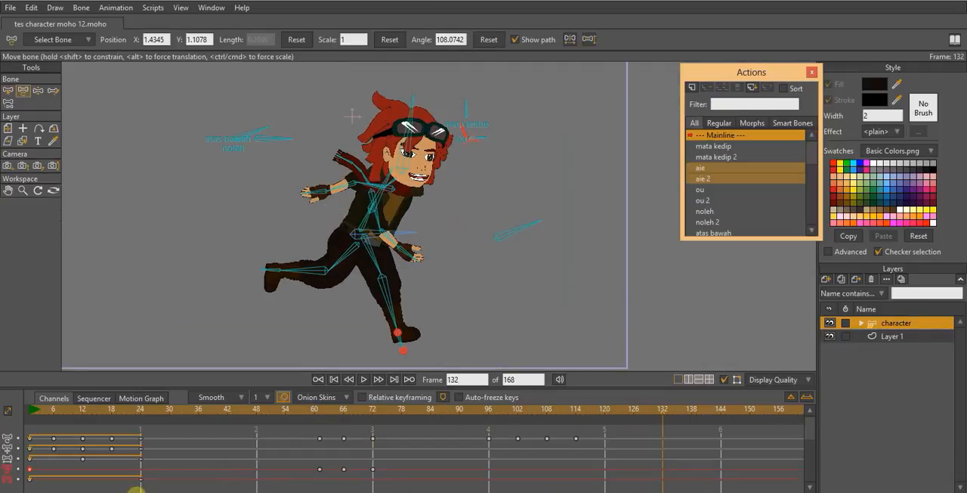
pyautogui.click(32, 492)
pyautogui.click(38, 412)
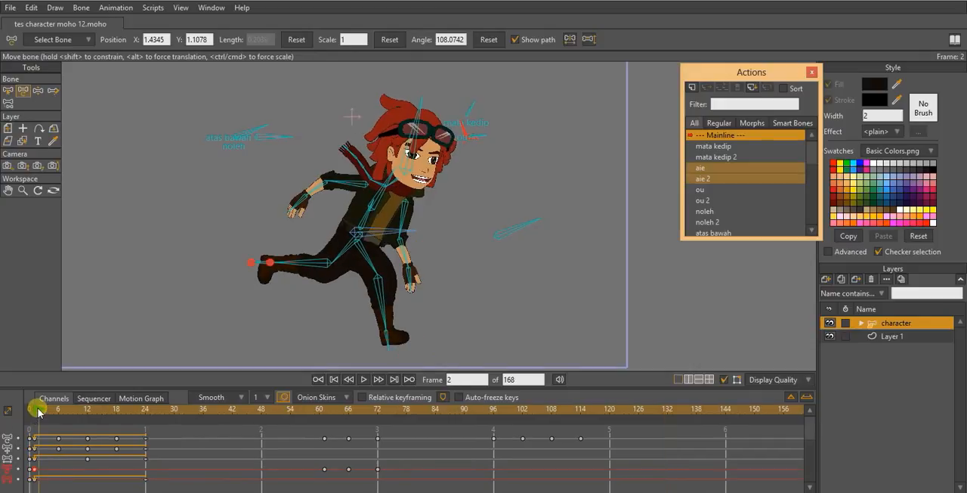
pyautogui.moveTo(38, 412)
pyautogui.mouseDown()
pyautogui.moveTo(68, 412)
pyautogui.moveTo(43, 412)
pyautogui.moveTo(53, 415)
pyautogui.mouseUp()
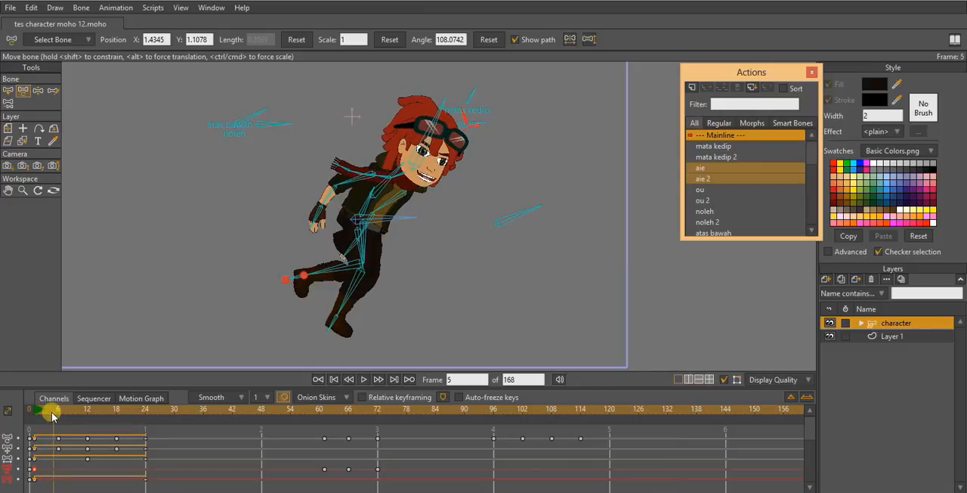
pyautogui.scroll(10, 319, 293)
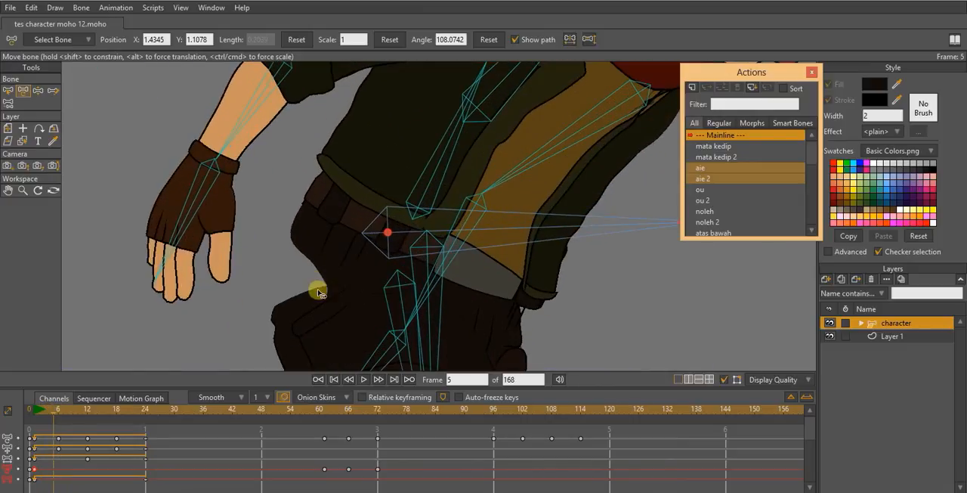
pyautogui.scroll(-2, 300, 259)
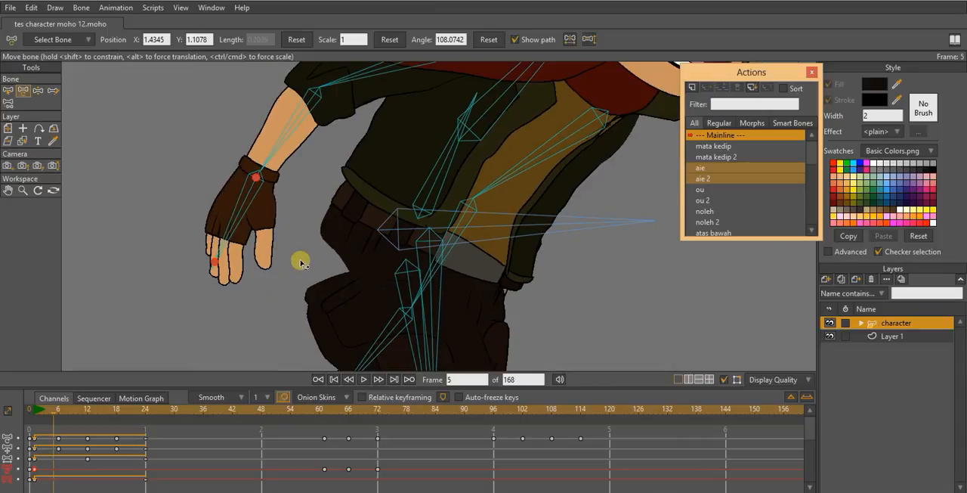
pyautogui.click(58, 410)
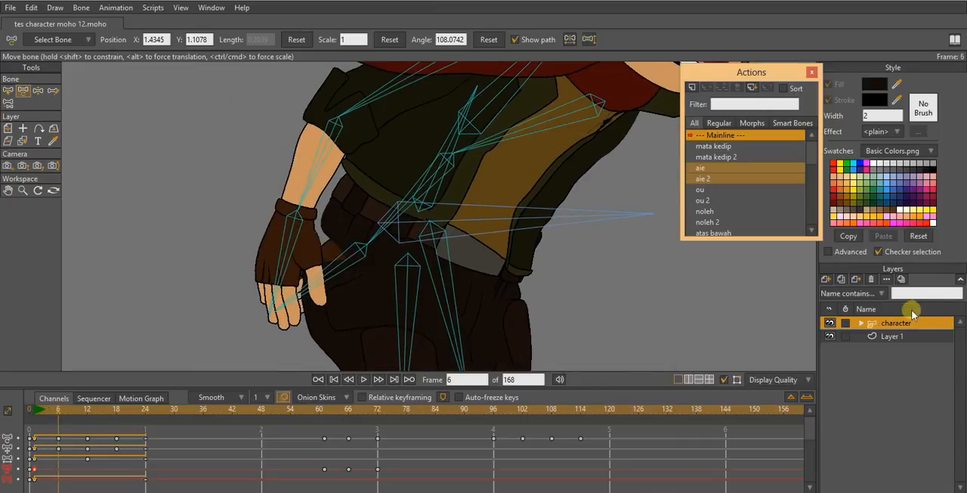
# - On the kaki layer at frame 6, move the upper thigh's outline points up toward the belt to reshape the hip joint
pyautogui.click(858, 323)
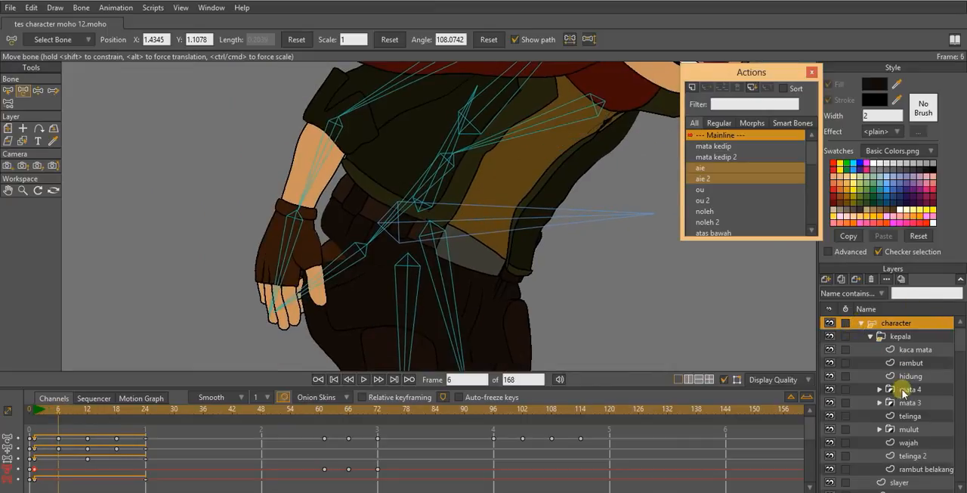
pyautogui.scroll(-3, 911, 457)
pyautogui.scroll(-1, 913, 461)
pyautogui.click(907, 467)
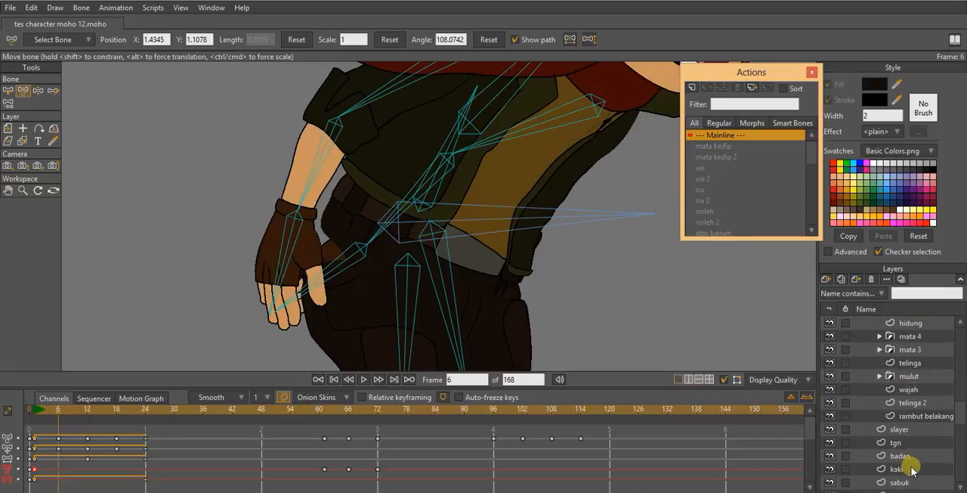
pyautogui.press('t')
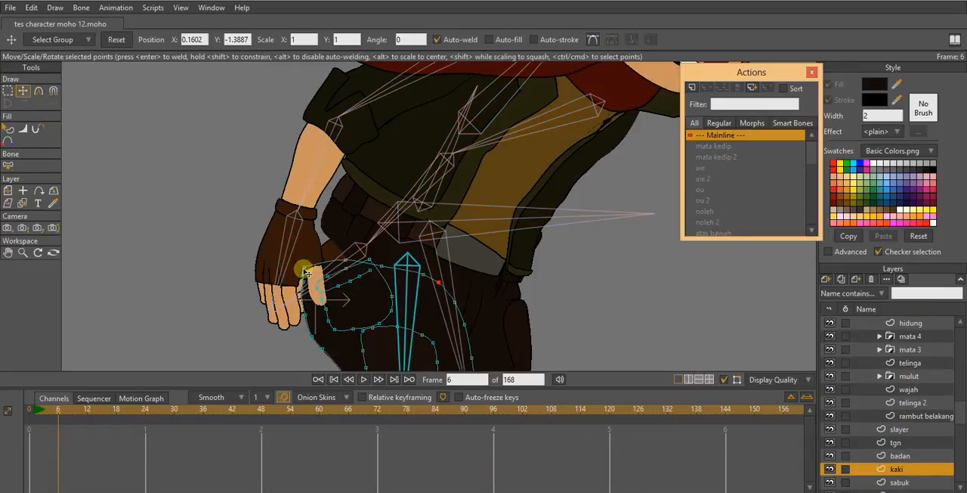
pyautogui.moveTo(304, 266); pyautogui.dragTo(323, 236)
pyautogui.moveTo(340, 259); pyautogui.dragTo(382, 256)
pyautogui.scroll(-2, 382, 255)
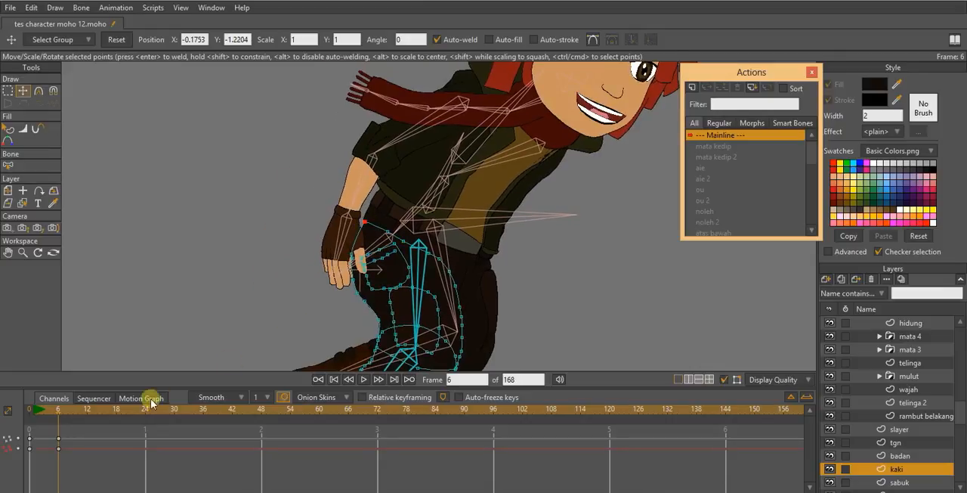
# - Select all points of the kaki layer at frame 1 and key them there with the frame 0 shape
pyautogui.click(38, 410)
pyautogui.moveTo(38, 410); pyautogui.dragTo(34, 411)
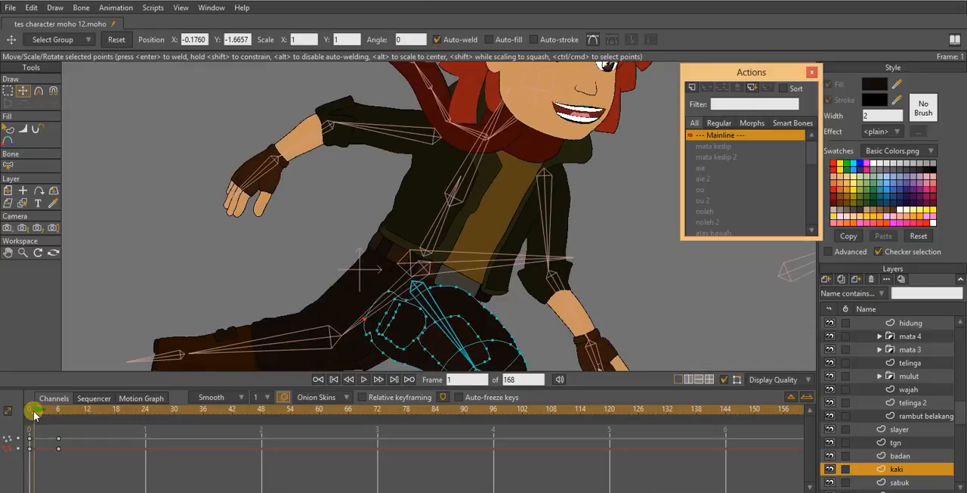
pyautogui.hotkey('ctrl', 'a')
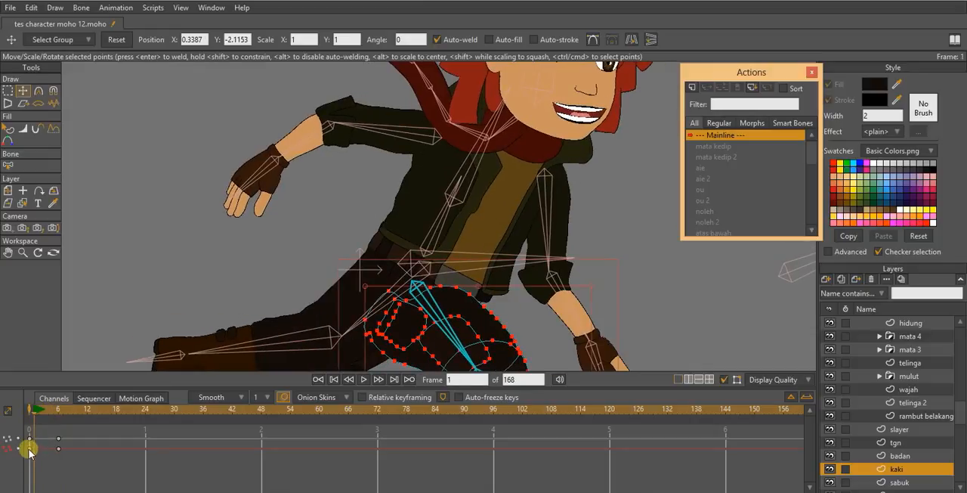
# - Move the upper thigh's outline points toward the belt at frames 4 and 3 to reshape the hip joint
pyautogui.moveTo(35, 410); pyautogui.dragTo(48, 411)
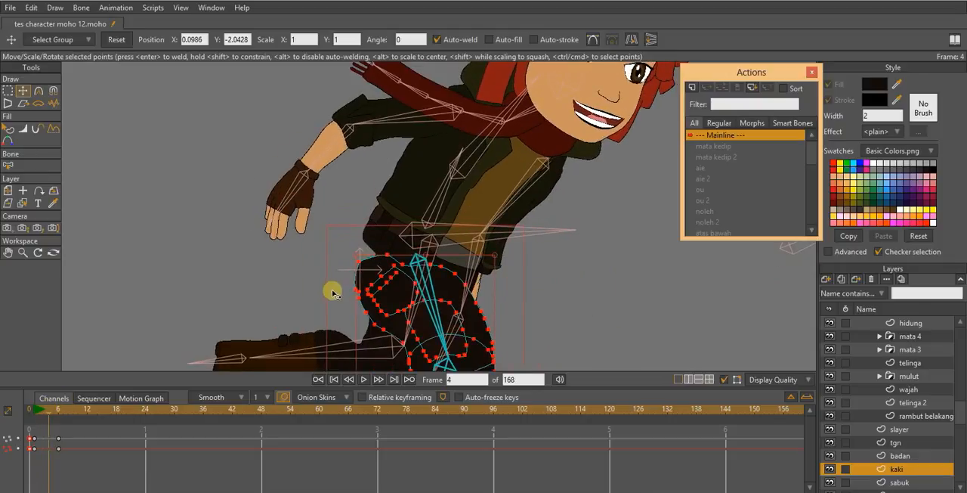
pyautogui.moveTo(360, 268); pyautogui.dragTo(385, 253)
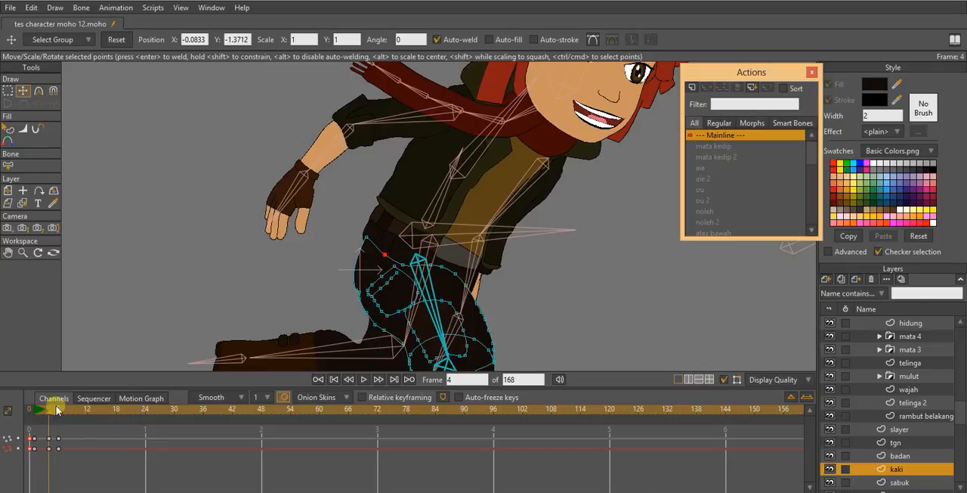
pyautogui.moveTo(56, 410)
pyautogui.mouseDown()
pyautogui.moveTo(37, 411)
pyautogui.moveTo(46, 413)
pyautogui.mouseUp()
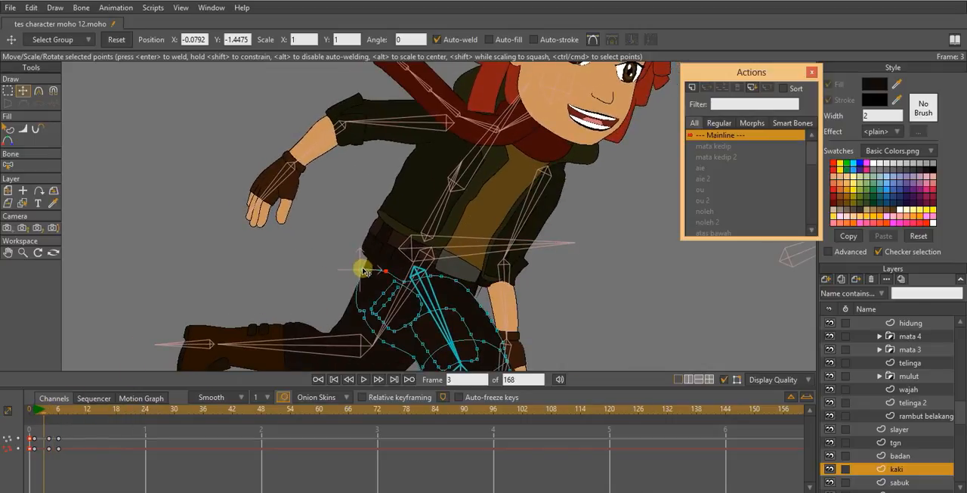
pyautogui.moveTo(363, 270)
pyautogui.mouseDown()
pyautogui.moveTo(367, 251)
pyautogui.moveTo(401, 267)
pyautogui.mouseUp()
# - Key the kaki layer's point shape at frame 24 and set those keyframes to Cycle back to frame 1
pyautogui.scroll(-2, 397, 268)
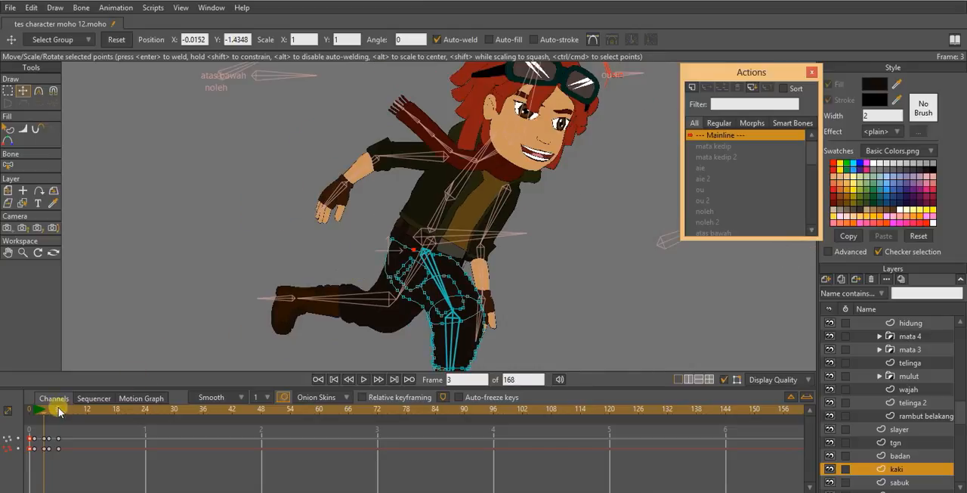
pyautogui.moveTo(45, 414); pyautogui.dragTo(146, 415)
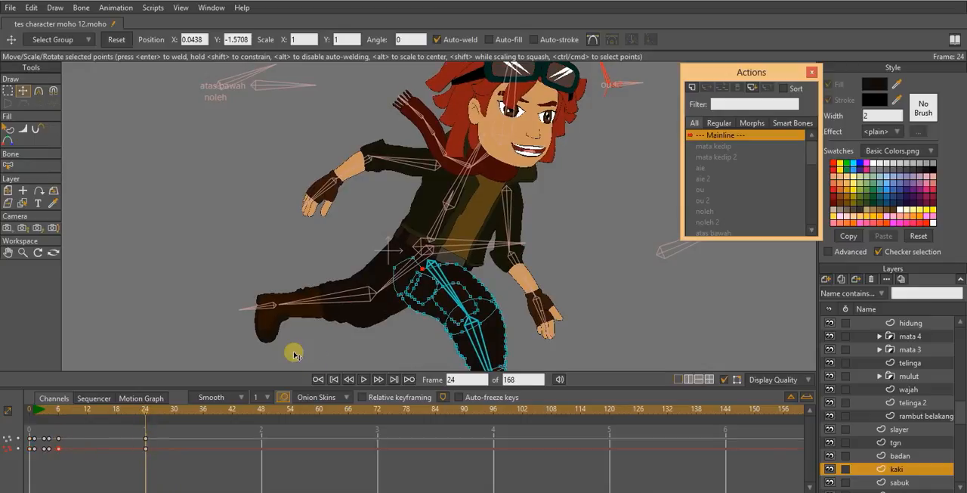
pyautogui.hotkey('ctrl', 'a')
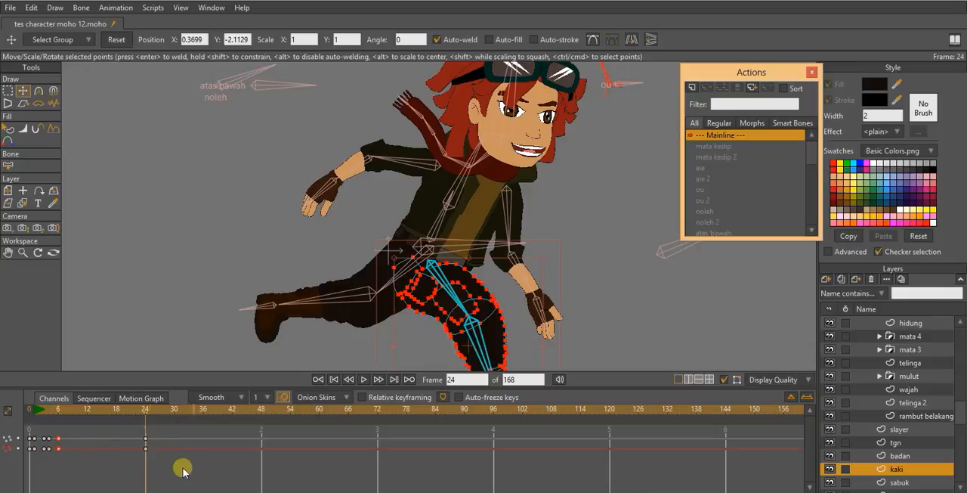
pyautogui.rightClick(147, 451)
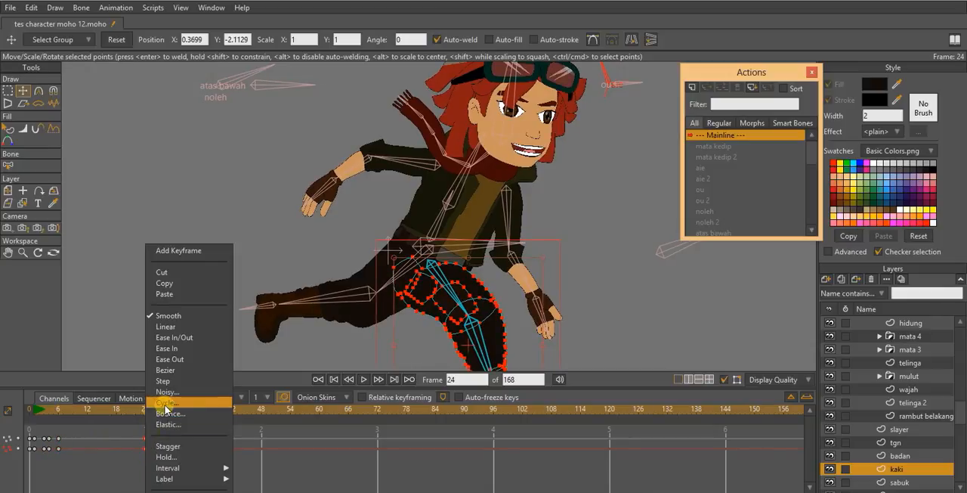
pyautogui.click(163, 406)
pyautogui.click(602, 183)
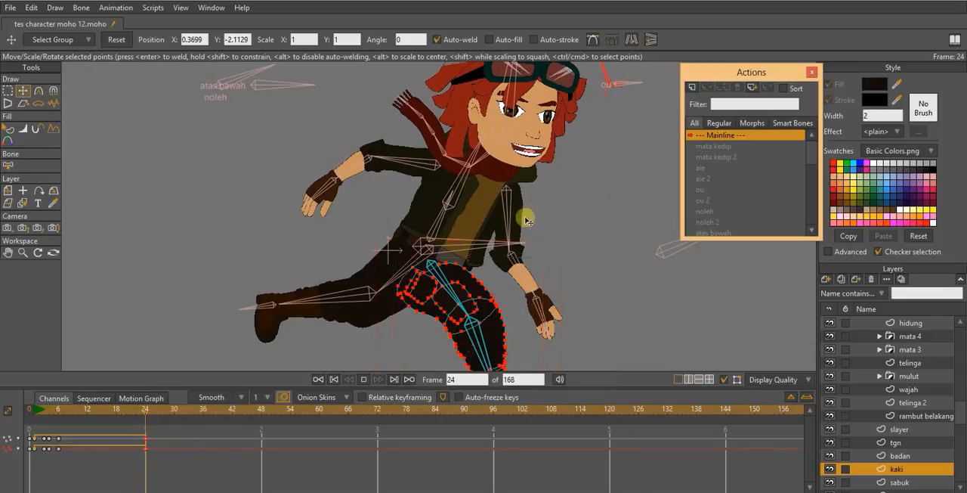
# - Play the animation to review the reshaped hip, switching to the character layer during playback
pyautogui.press('space')
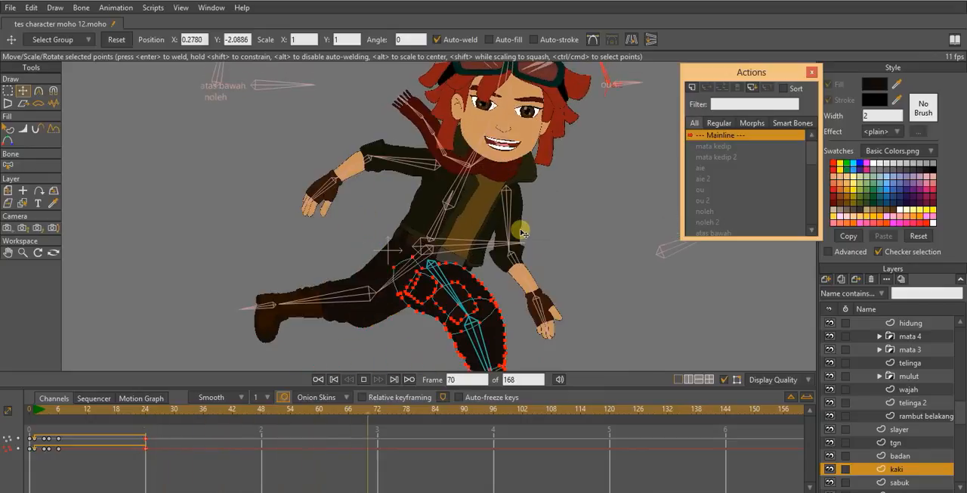
pyautogui.scroll(2, 918, 425)
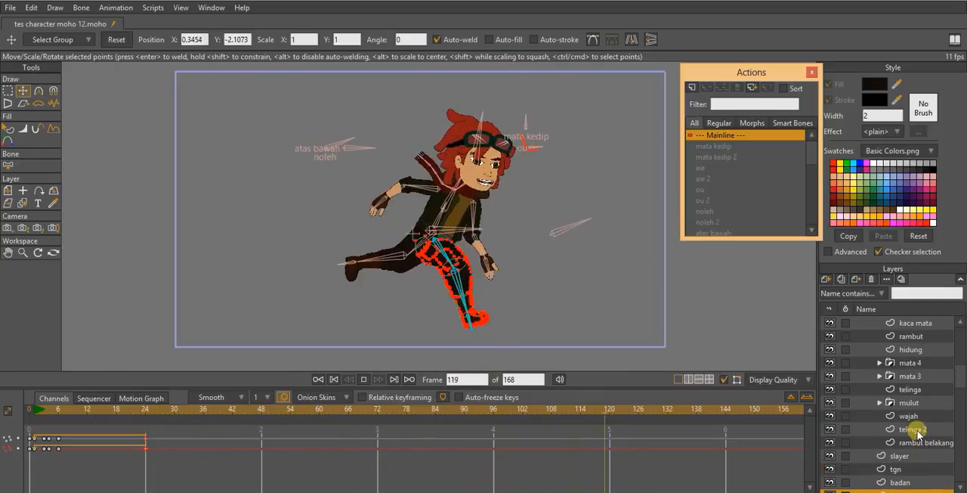
pyautogui.click(917, 325)
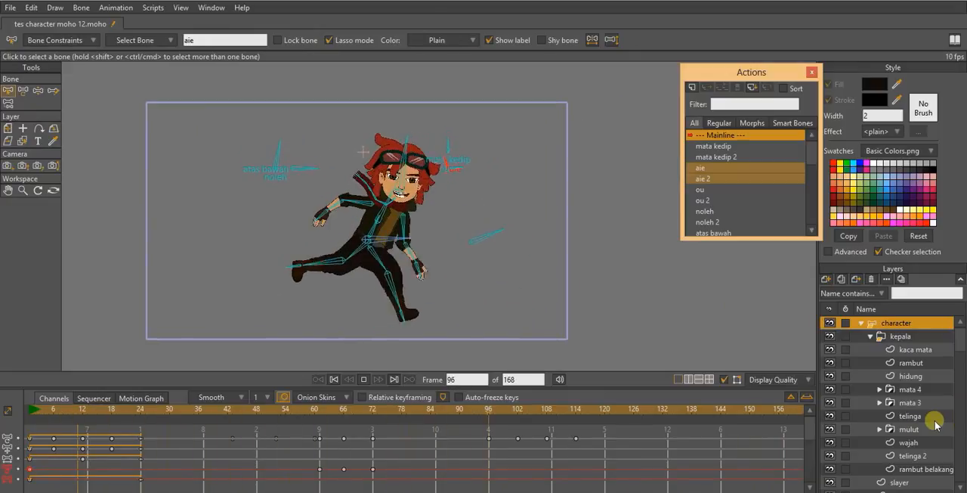
pyautogui.scroll(-1, 935, 417)
pyautogui.scroll(-2, 913, 415)
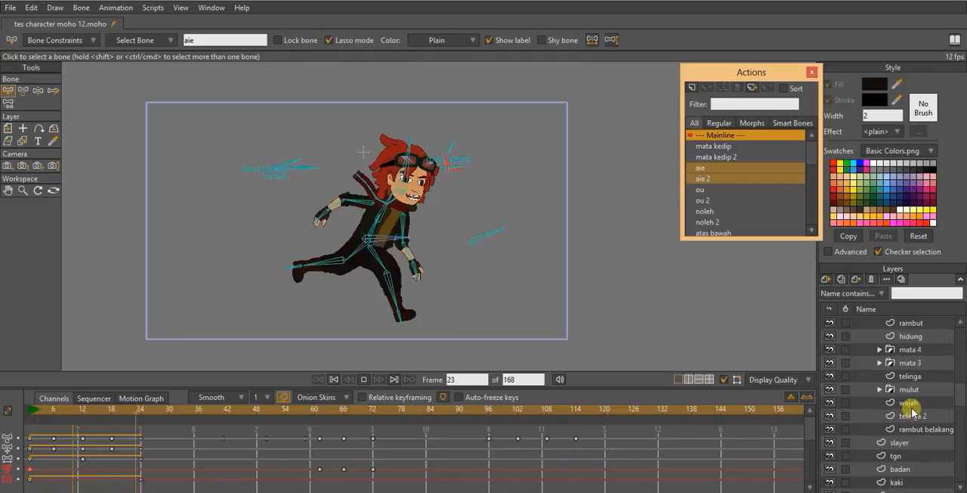
pyautogui.scroll(3, 911, 411)
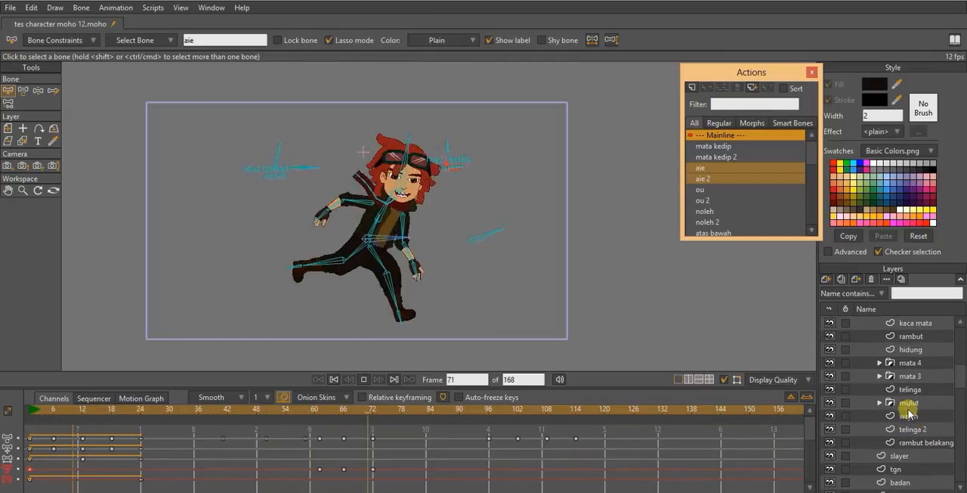
pyautogui.press('space')
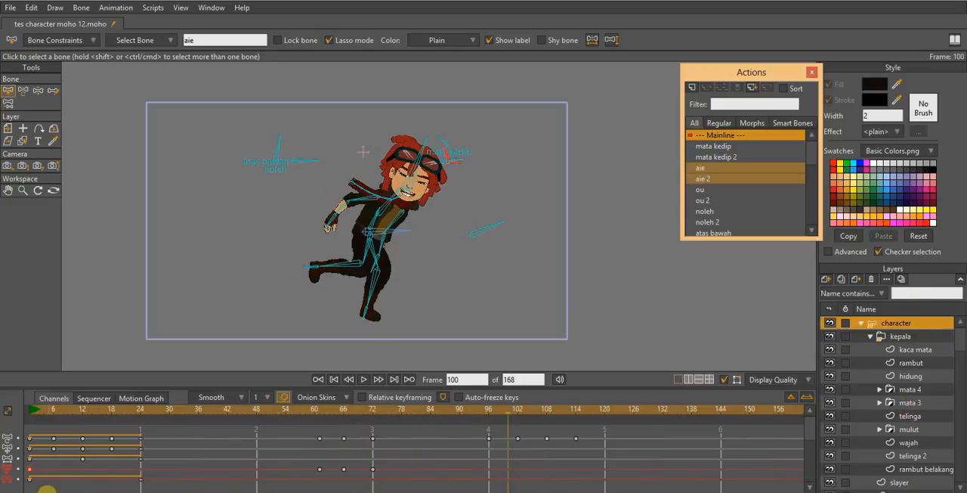
# - At frame 9, use Transform Bone to rotate the front leg's thigh forward and bend its shin backward
pyautogui.moveTo(47, 492); pyautogui.dragTo(41, 492)
pyautogui.scroll(3, 397, 215)
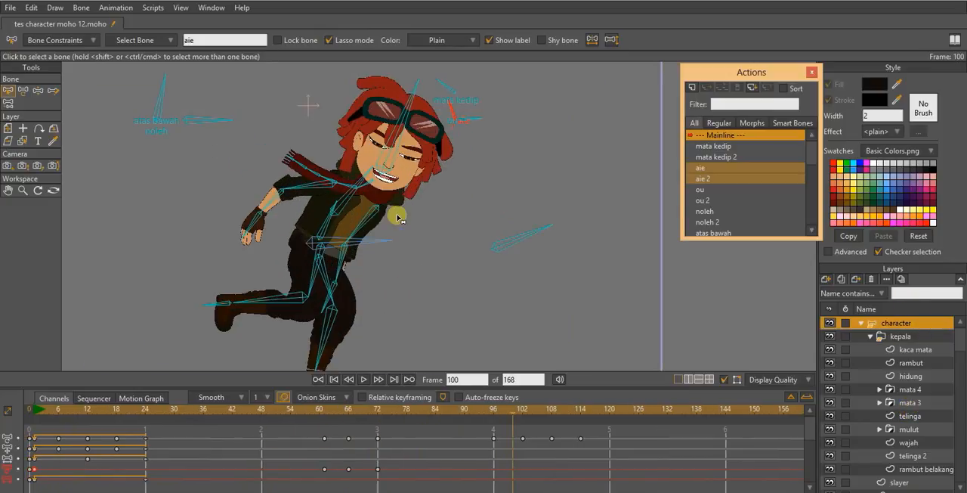
pyautogui.click(32, 408)
pyautogui.moveTo(382, 317); pyautogui.dragTo(406, 240)
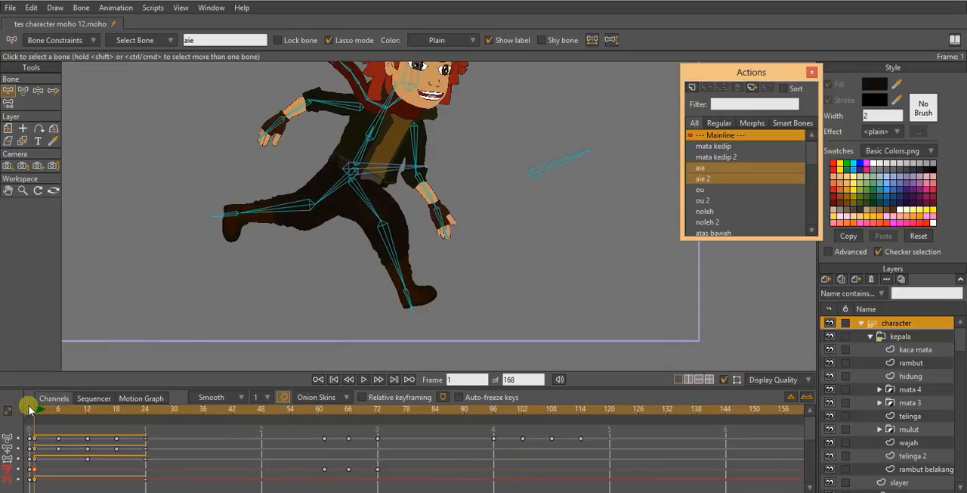
pyautogui.moveTo(34, 411); pyautogui.dragTo(75, 414)
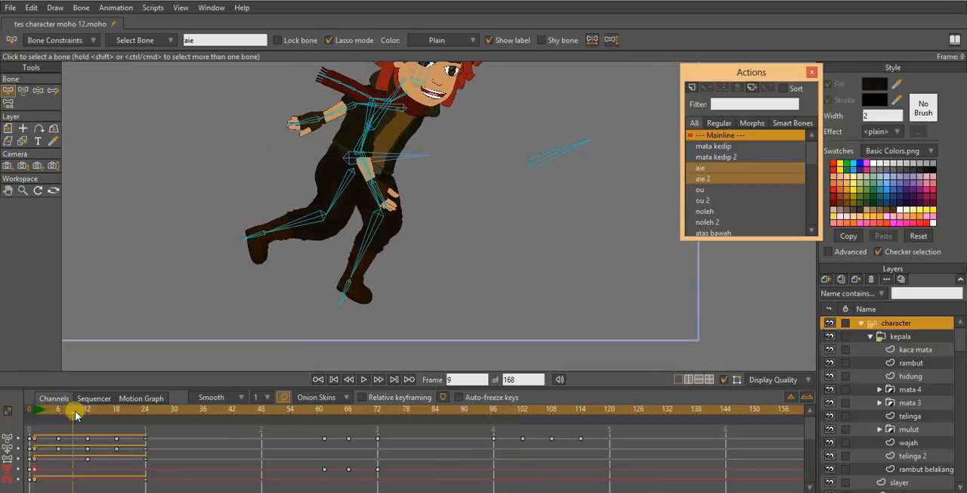
pyautogui.click(25, 90)
pyautogui.click(350, 195)
pyautogui.moveTo(369, 196); pyautogui.dragTo(374, 198)
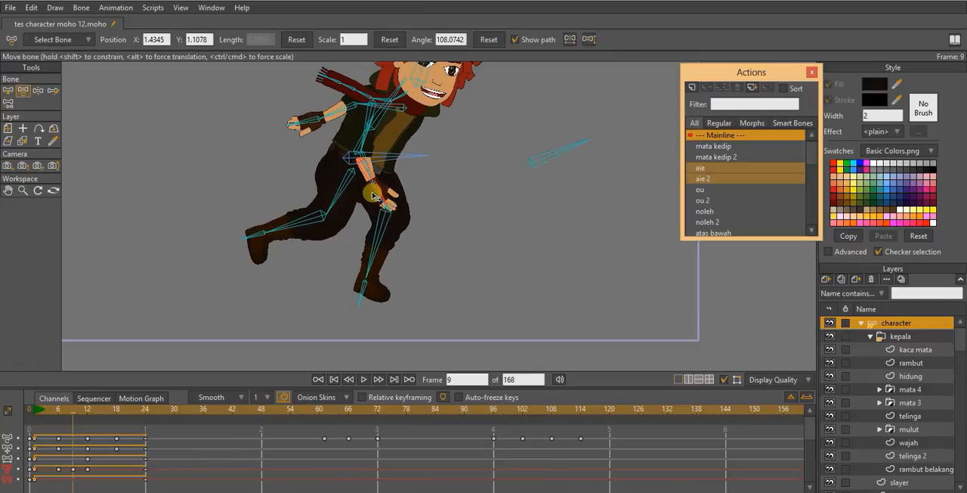
pyautogui.click(395, 231)
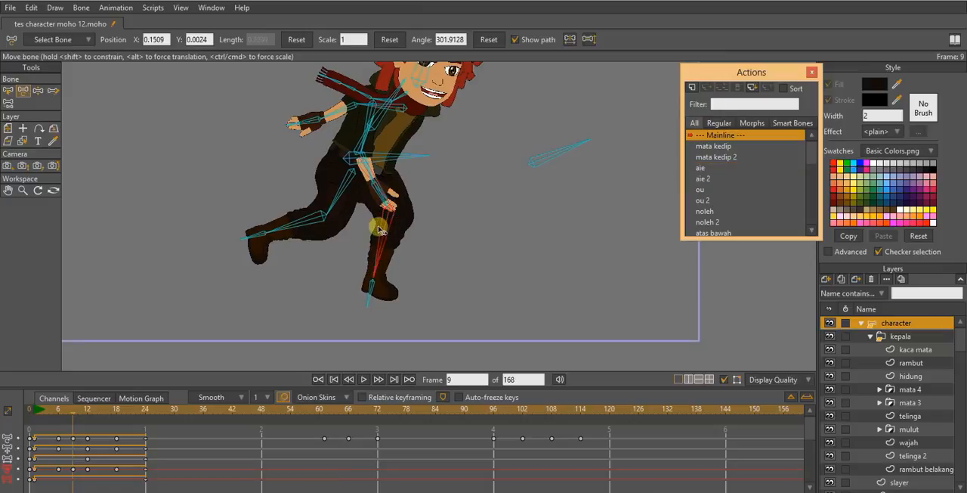
pyautogui.moveTo(380, 229); pyautogui.dragTo(325, 274)
pyautogui.moveTo(369, 234); pyautogui.dragTo(379, 234)
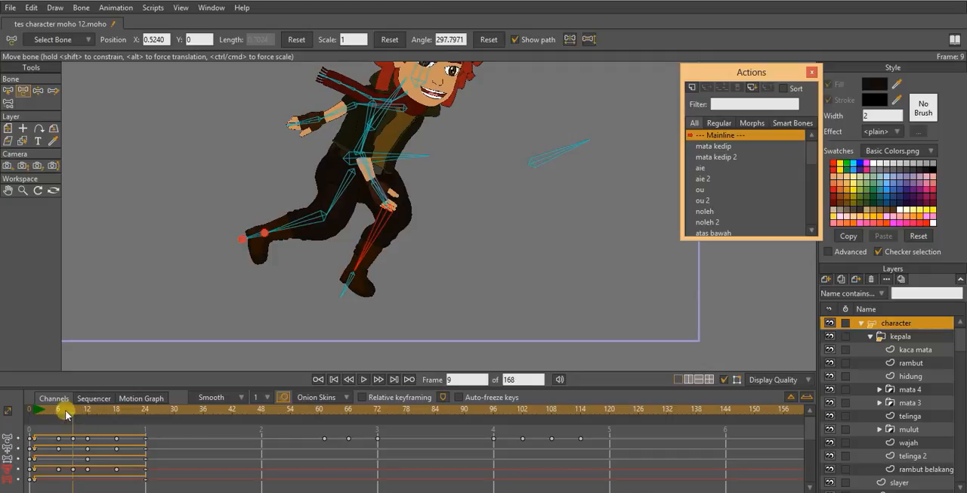
# - At frame 21, bend the front leg's shin backward and rotate its thigh forward
pyautogui.moveTo(67, 413); pyautogui.dragTo(131, 420)
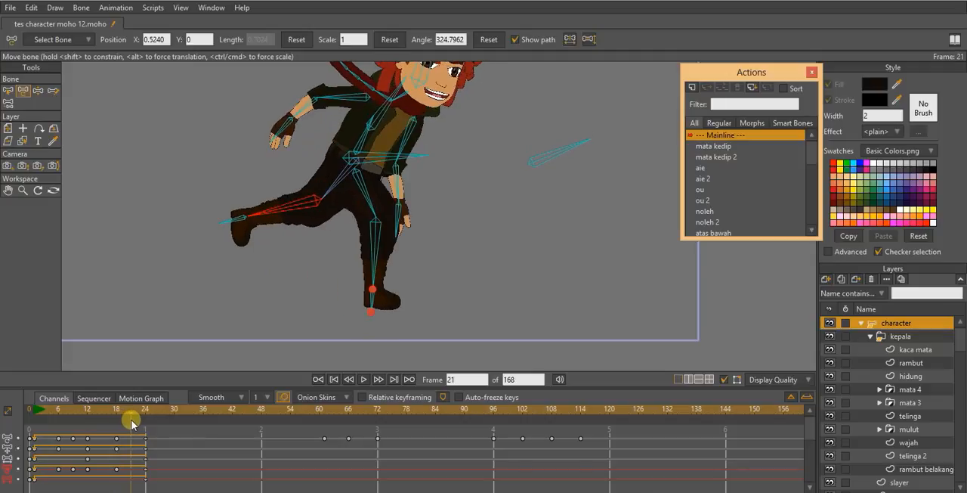
pyautogui.moveTo(367, 236); pyautogui.dragTo(362, 254)
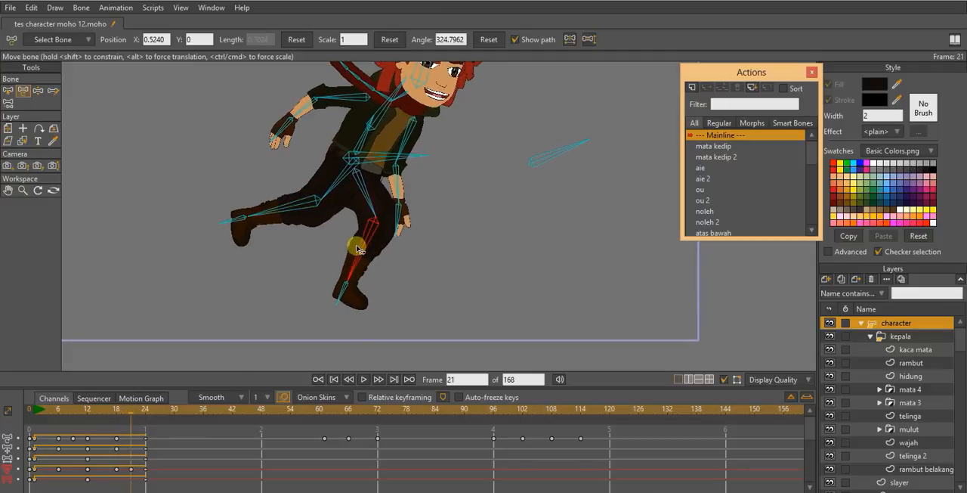
pyautogui.moveTo(366, 203); pyautogui.dragTo(381, 198)
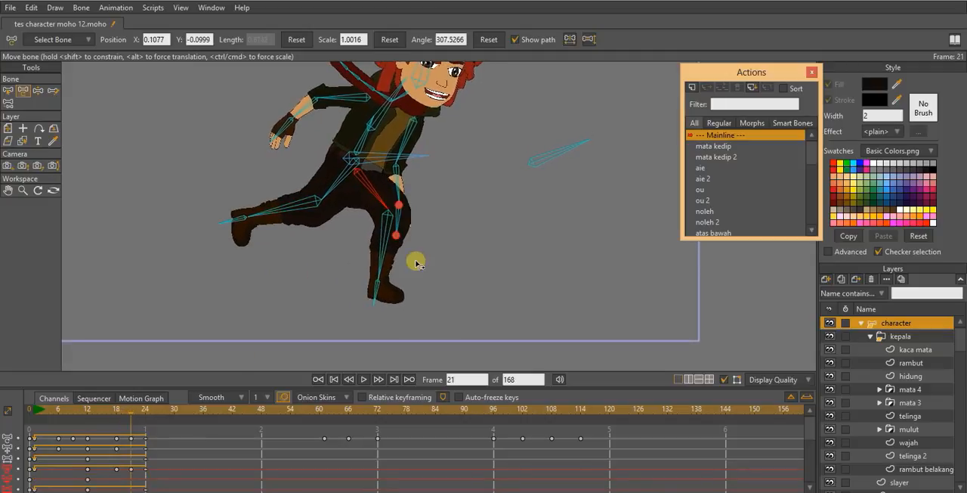
# - Play the run cycle to review the adjusted leg poses and save the project
pyautogui.scroll(-2, 416, 263)
pyautogui.press('space')
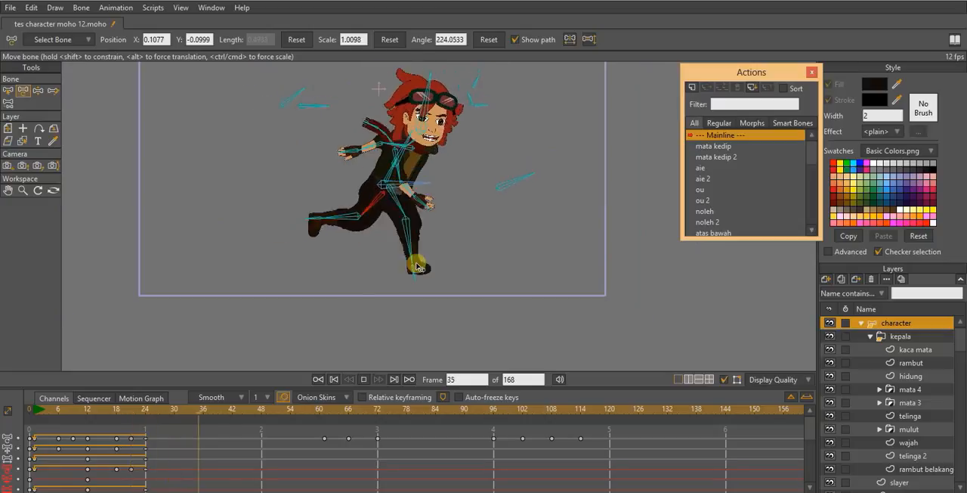
pyautogui.scroll(-2, 424, 266)
pyautogui.scroll(-2, 424, 266)
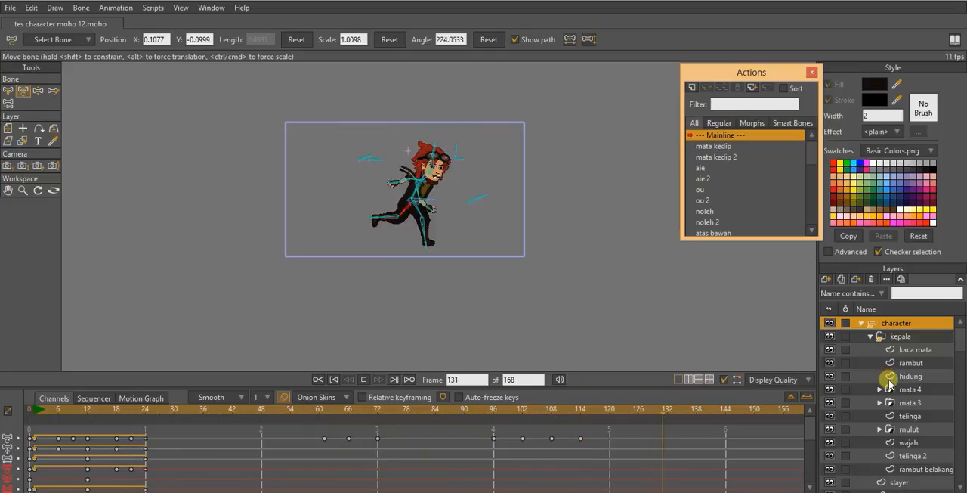
pyautogui.press('space')
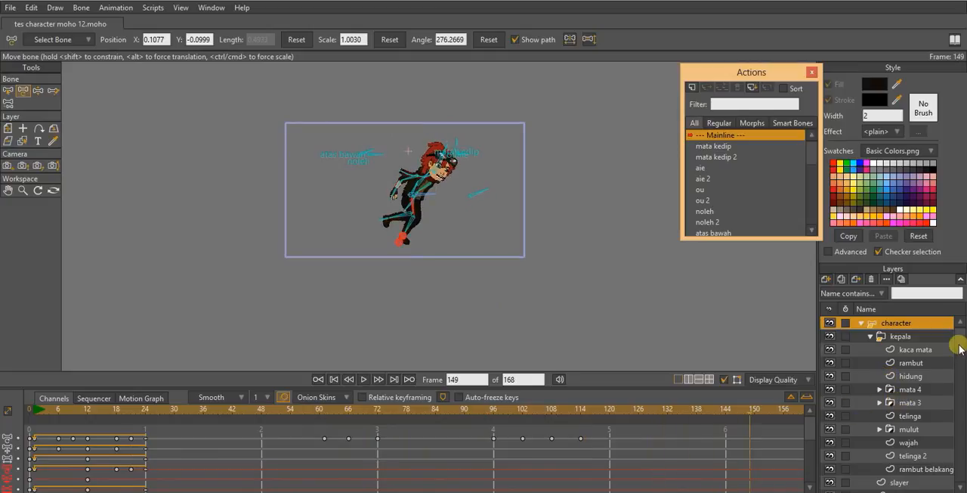
# - Select Layer 1 and play the animation to review the run without the bone overlay
pyautogui.moveTo(957, 336); pyautogui.dragTo(964, 488)
pyautogui.click(917, 482)
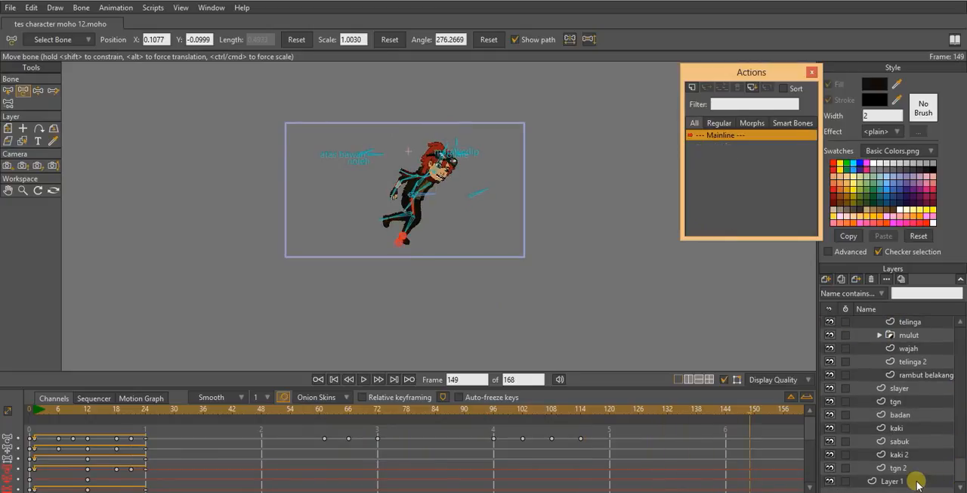
pyautogui.moveTo(497, 281); pyautogui.dragTo(439, 294)
pyautogui.scroll(-2, 437, 289)
pyautogui.scroll(5, 423, 229)
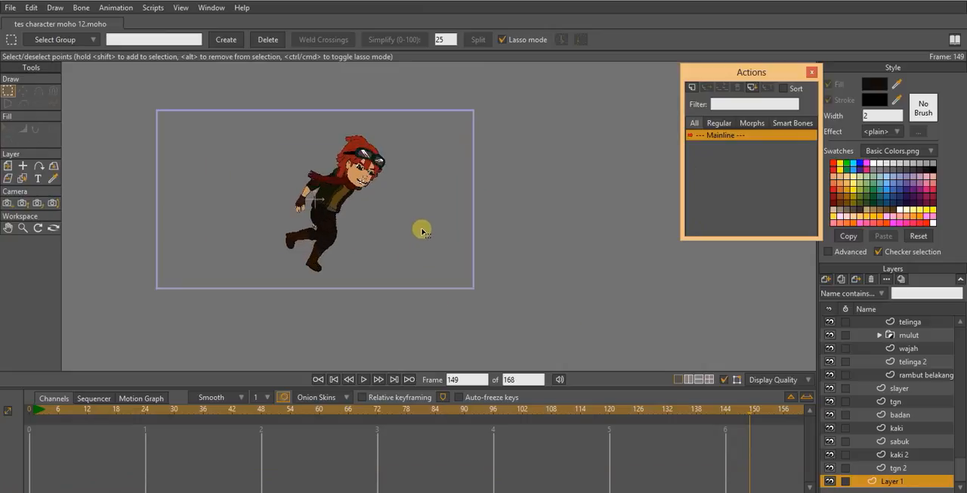
pyautogui.press('space')
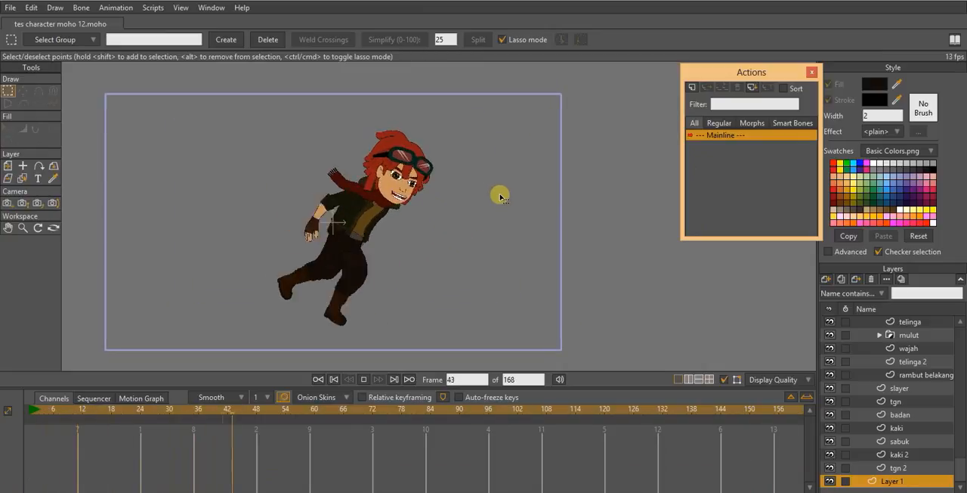
pyautogui.moveTo(494, 220); pyautogui.dragTo(525, 216)
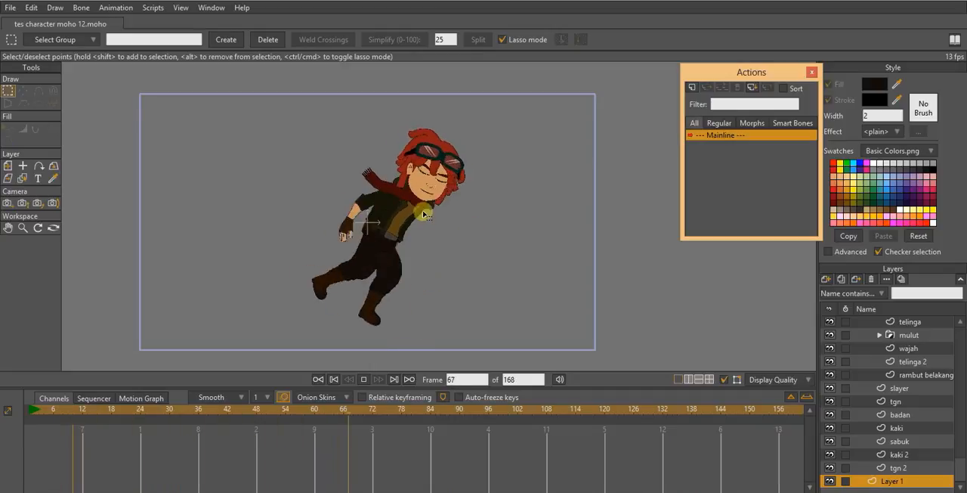
pyautogui.press('space')
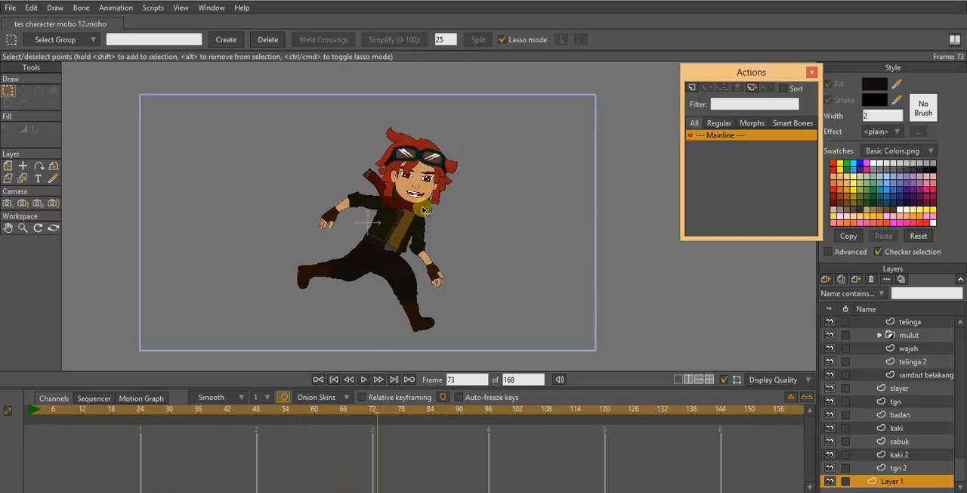
# - Export frames 1 to 168 of the animation as an Animated GIF in the same folder as the project file
pyautogui.click(9, 9)
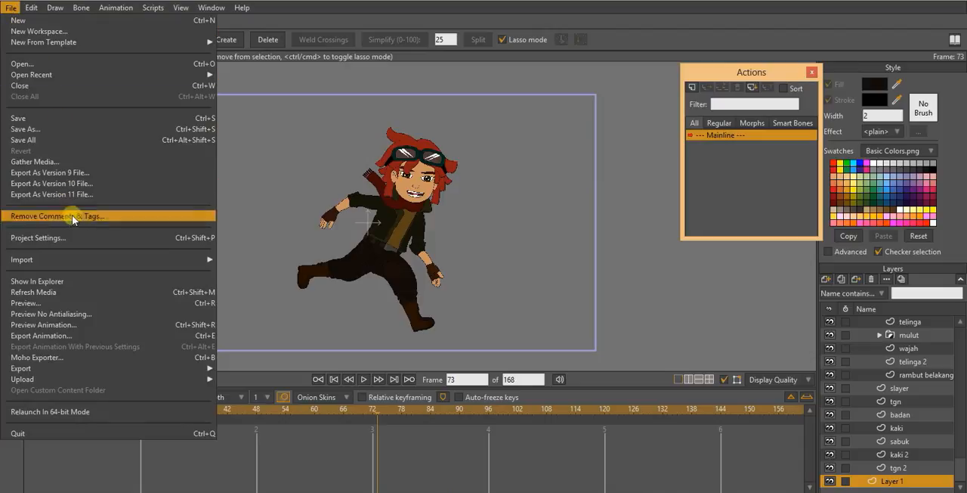
pyautogui.click(84, 337)
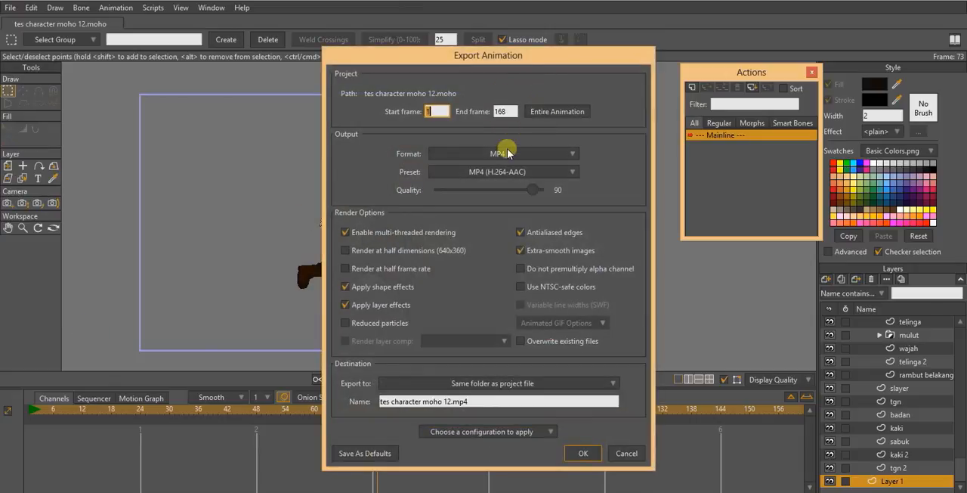
pyautogui.click(507, 155)
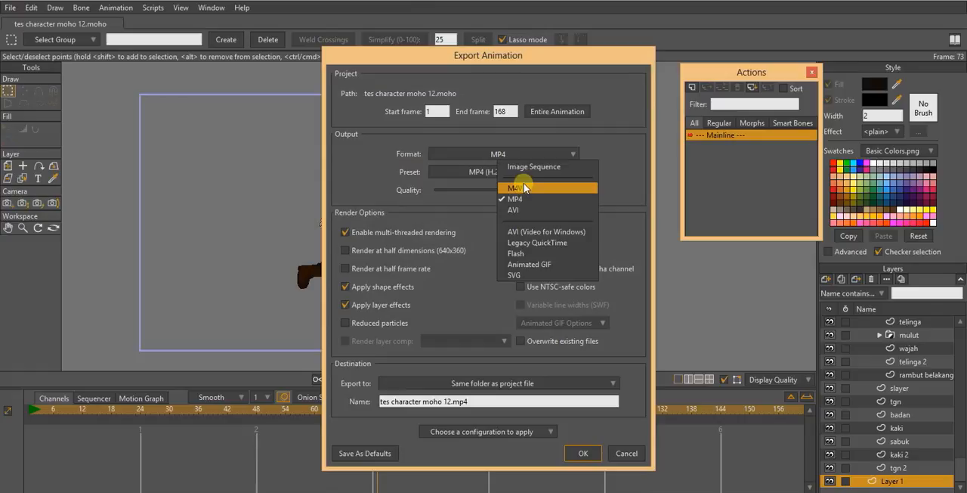
pyautogui.click(541, 266)
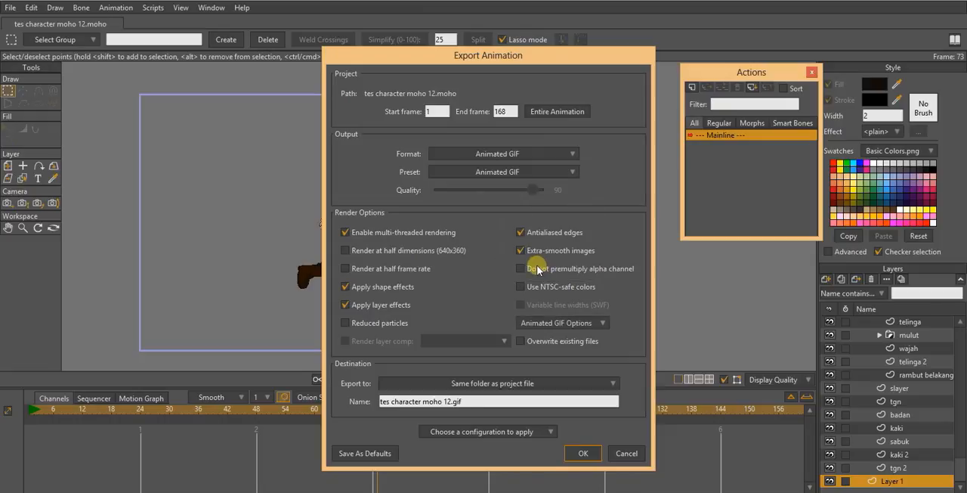
pyautogui.click(582, 454)
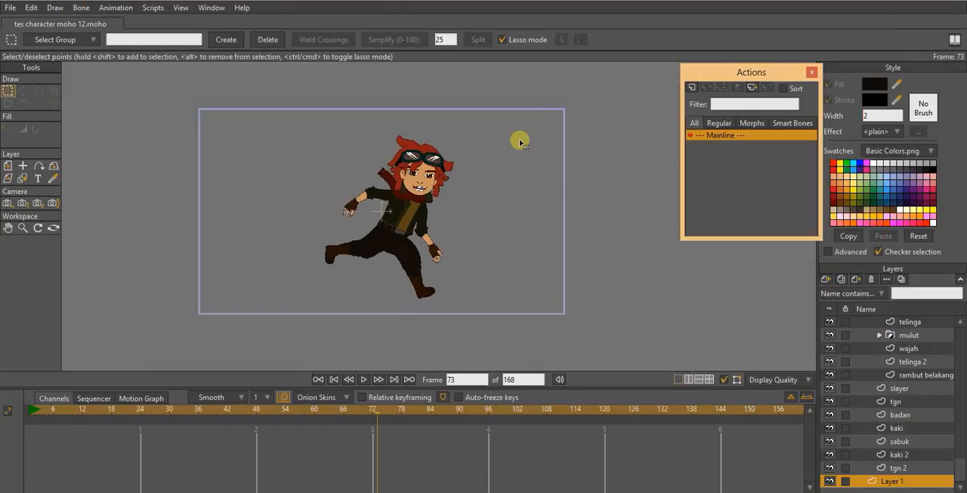
# - Play the run cycle again to review the exported animation, and stop the playback
pyautogui.press('space')
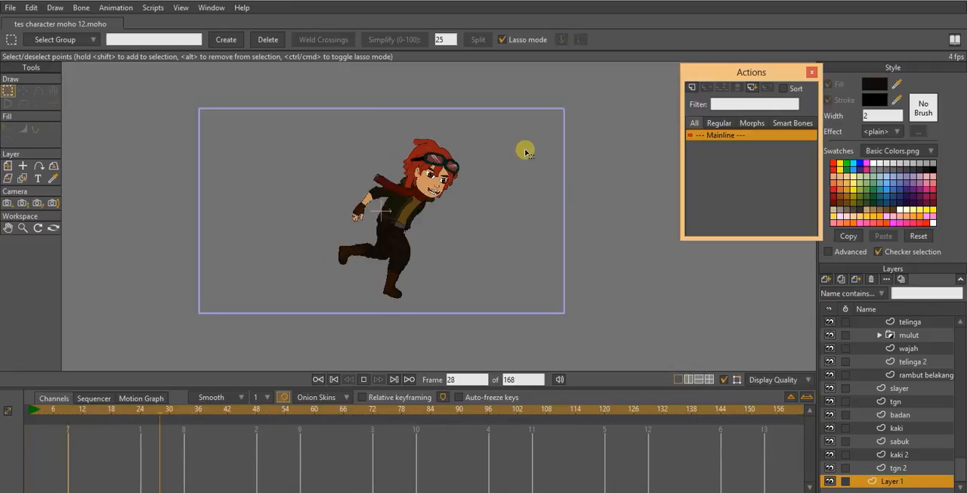
pyautogui.press('space')
pyautogui.scroll(-1, 424, 264)
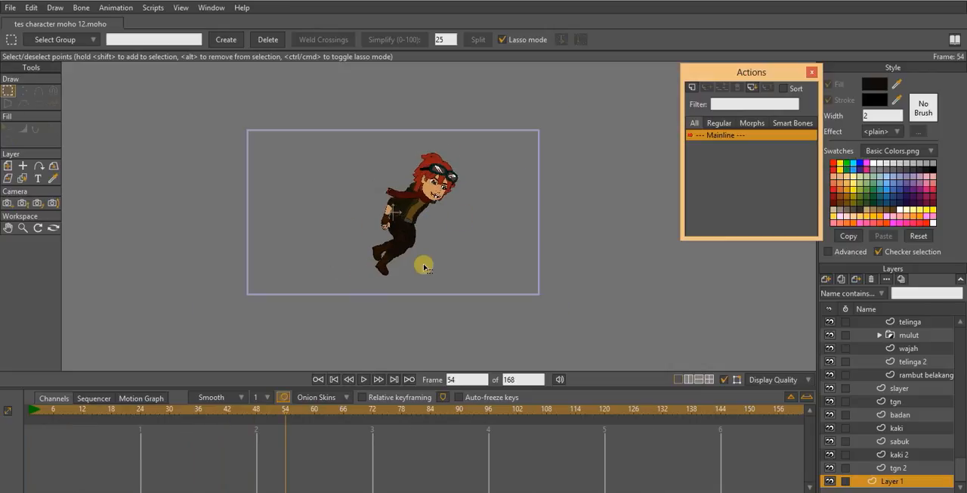
pyautogui.scroll(1, 437, 265)
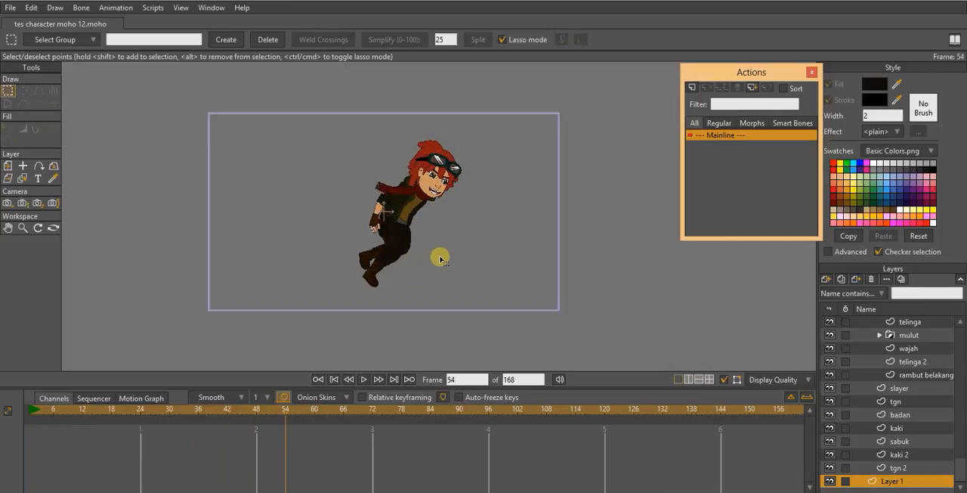